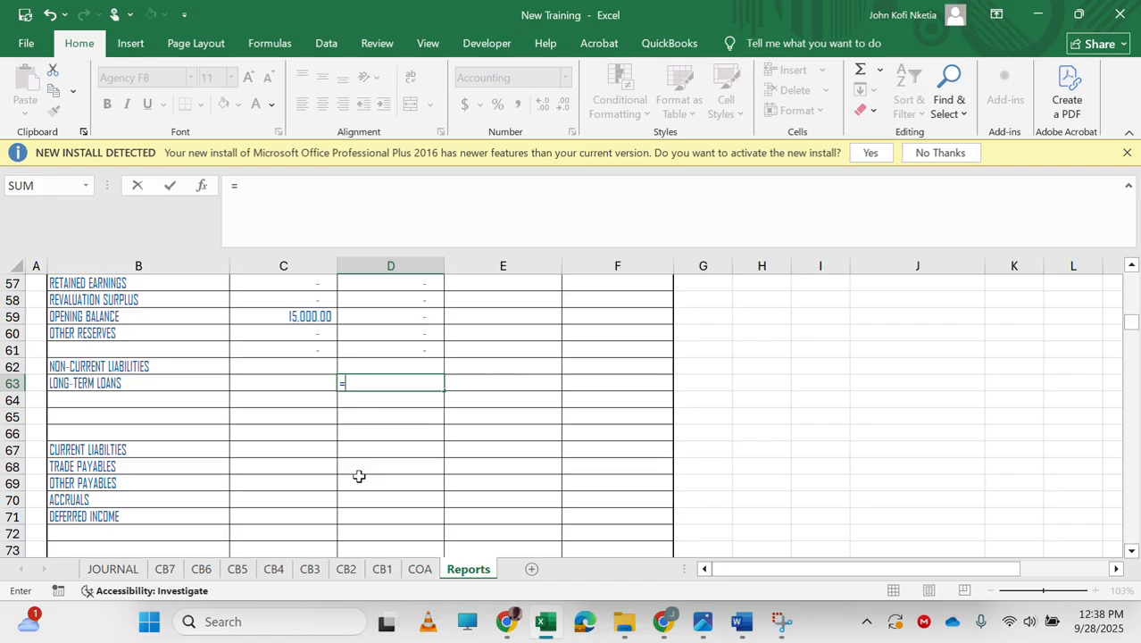
Link the long-term loans cell D63 to D150 and fill that formula down through D66.
scroll(358, 476, "down", 20)
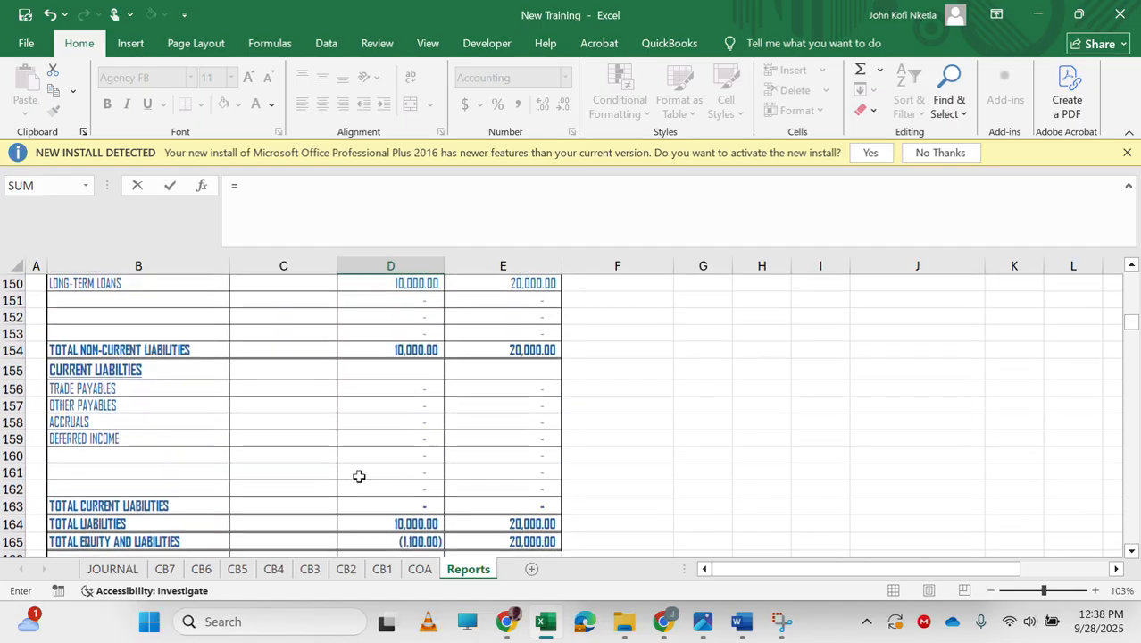
scroll(358, 476, "up", 4)
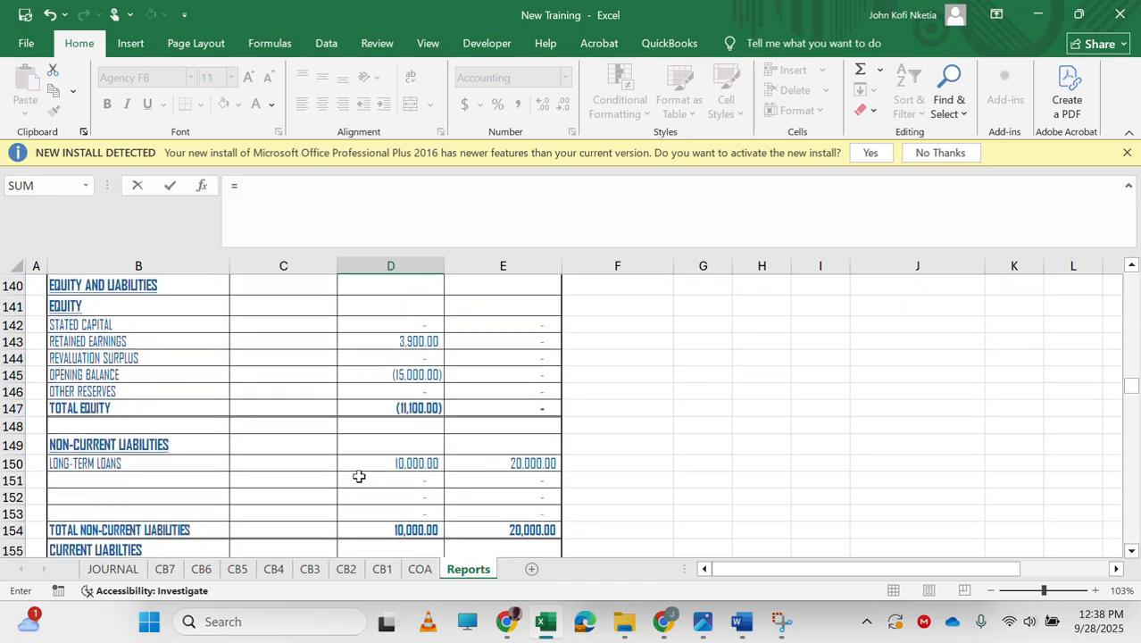
left_click(416, 461)
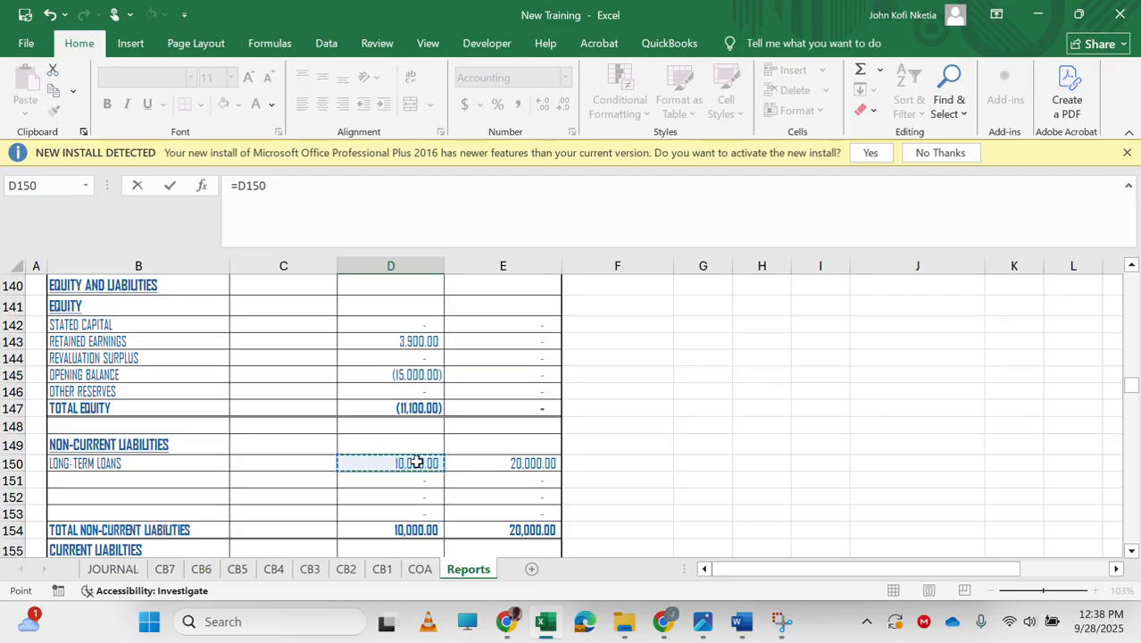
key("Return")
key("Up")
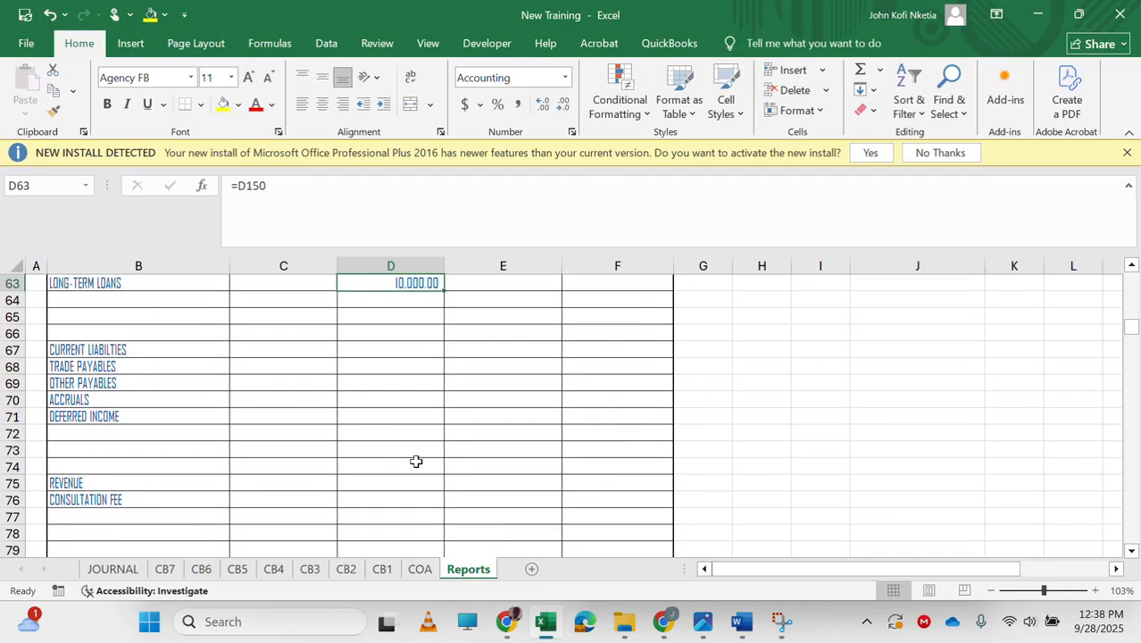
left_click_drag(444, 287, 439, 345)
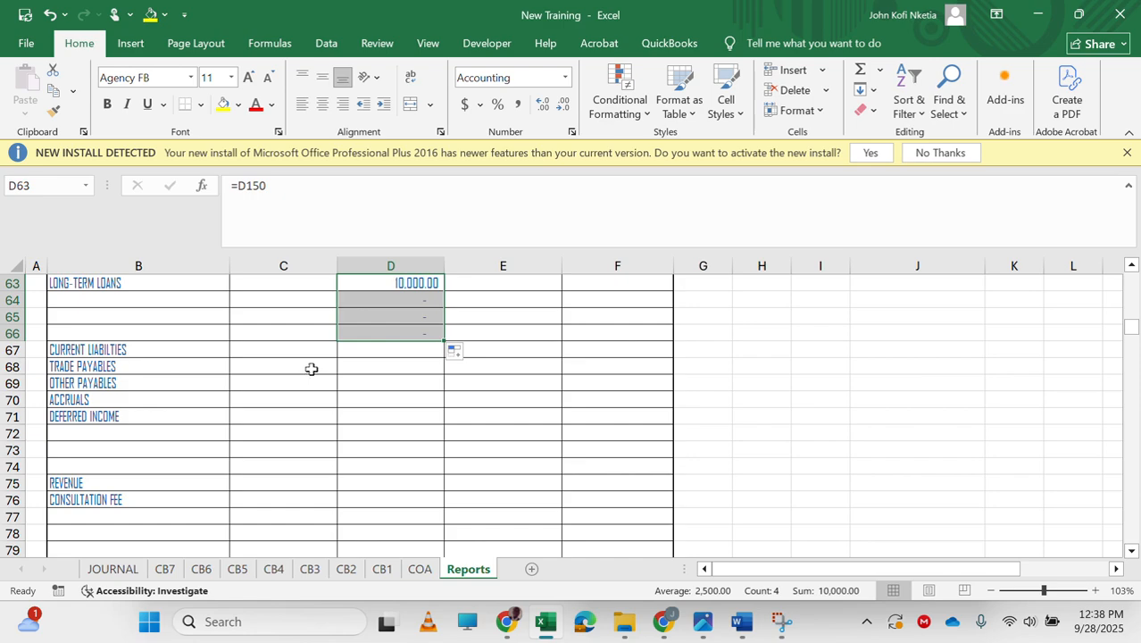
Link the trade payables cell D68 to D156 and fill the formula down through D74.
left_click(382, 367)
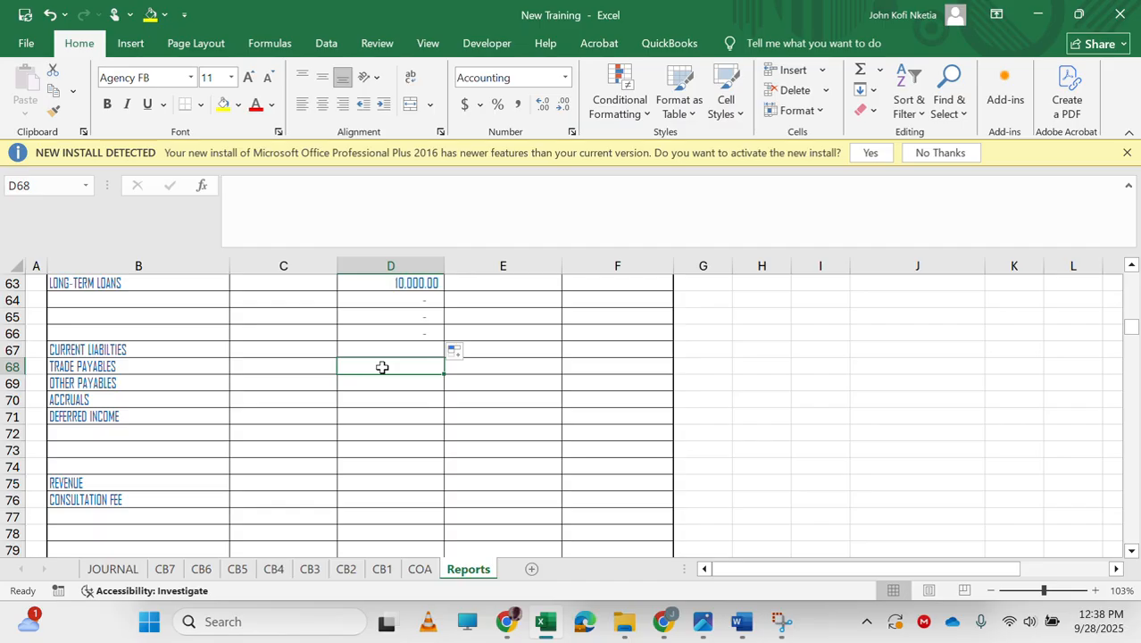
type("=")
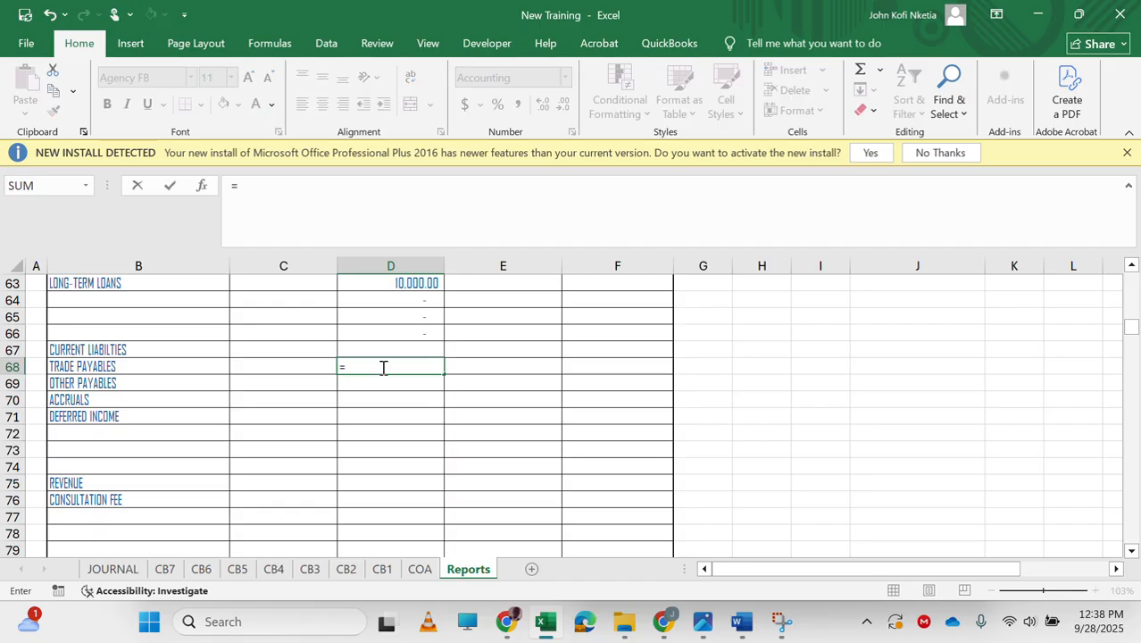
scroll(395, 437, "down", 20)
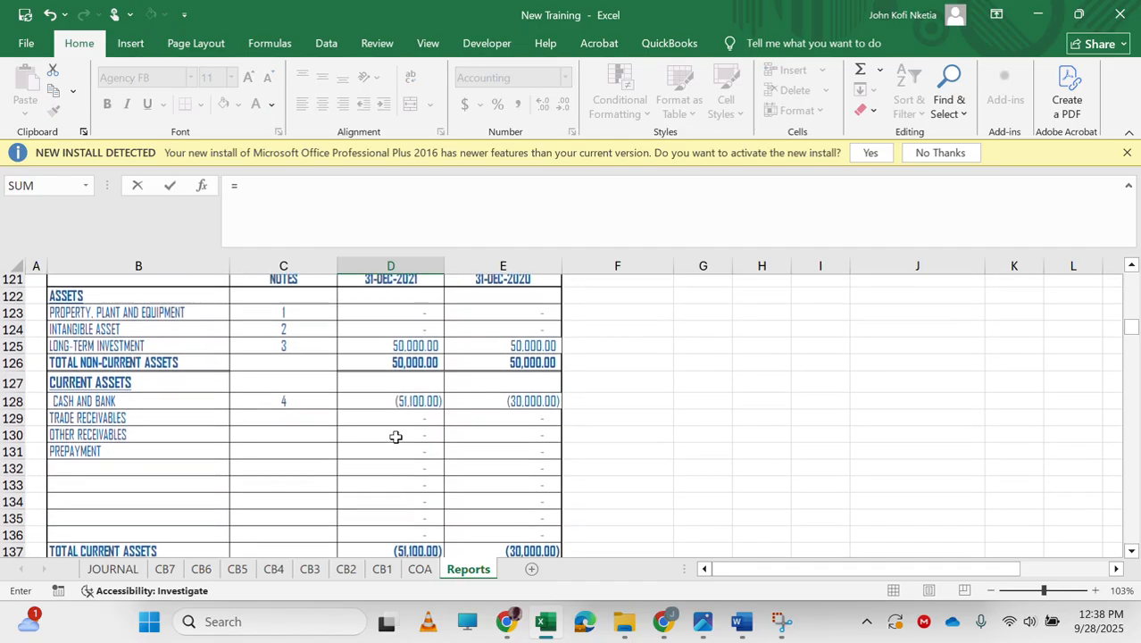
scroll(396, 436, "down", 6)
scroll(396, 436, "up", 5)
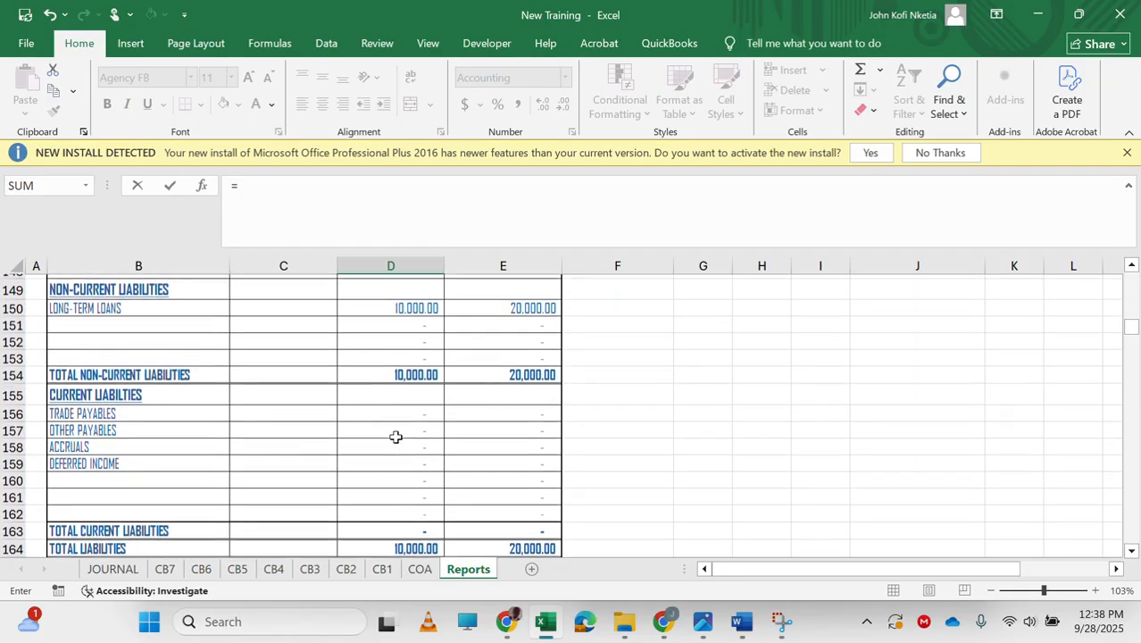
scroll(395, 437, "up", 1)
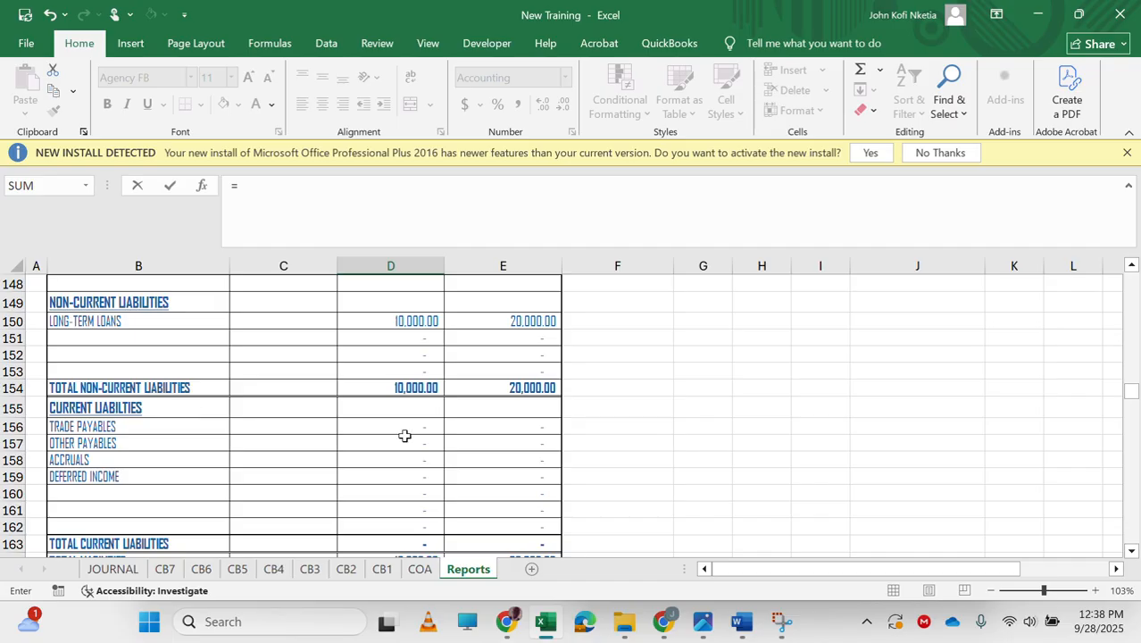
left_click(419, 427)
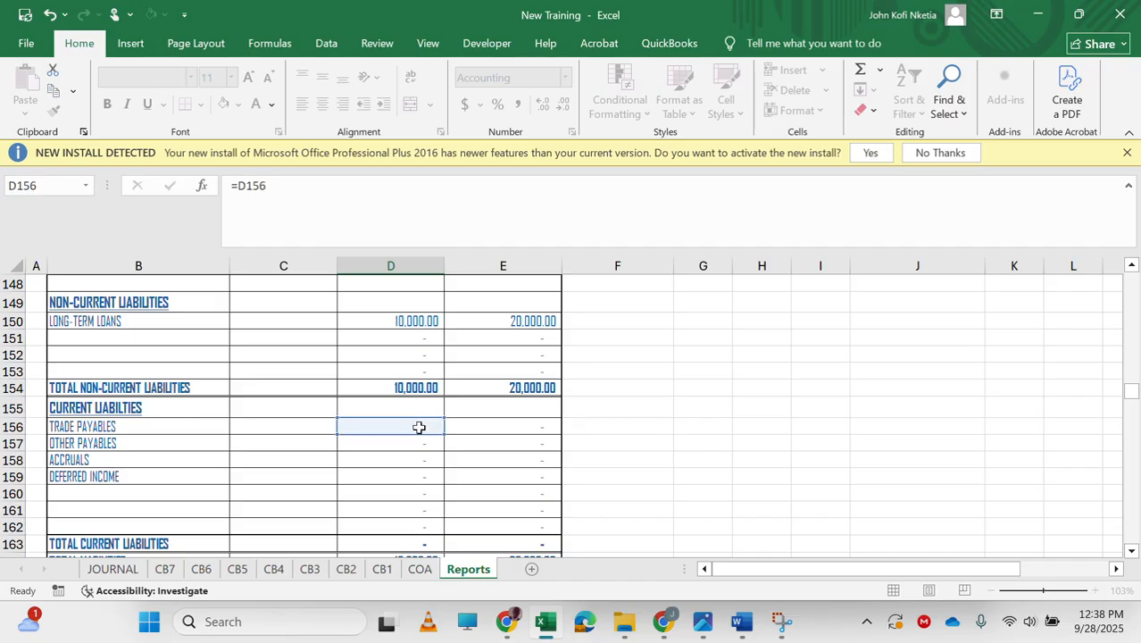
key("Return")
key("Up")
left_click_drag(444, 291, 421, 395)
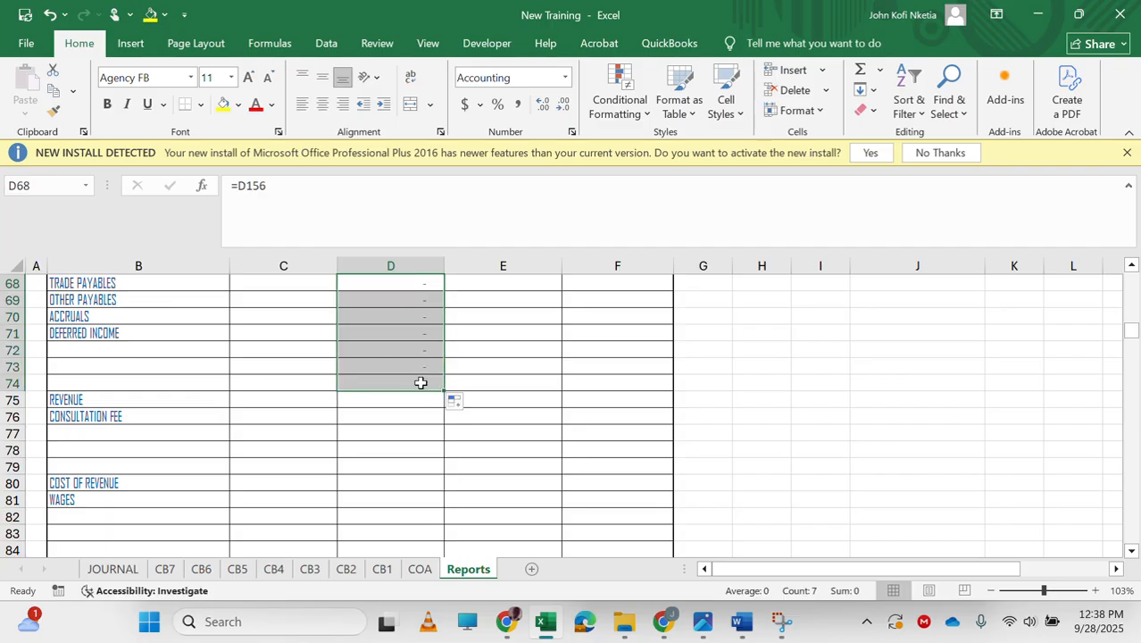
Change D68's formula to =IF(D156<0,0,D156) and fill it down through D74.
scroll(420, 308, "up", 1)
left_click_drag(420, 331, 410, 331)
left_click(410, 331)
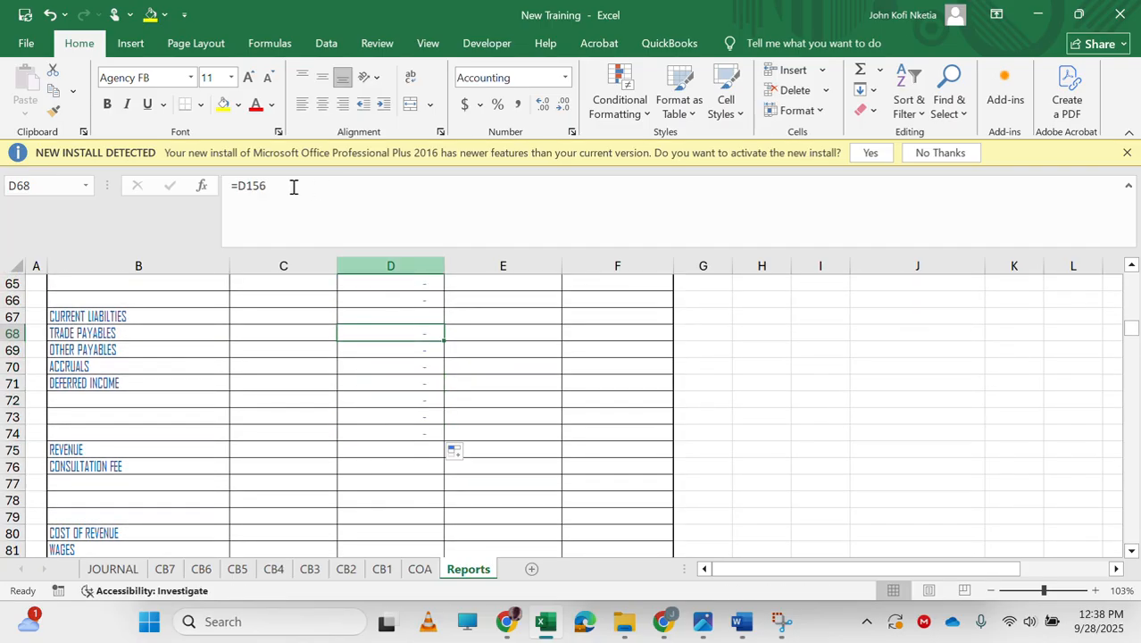
double_click(248, 185)
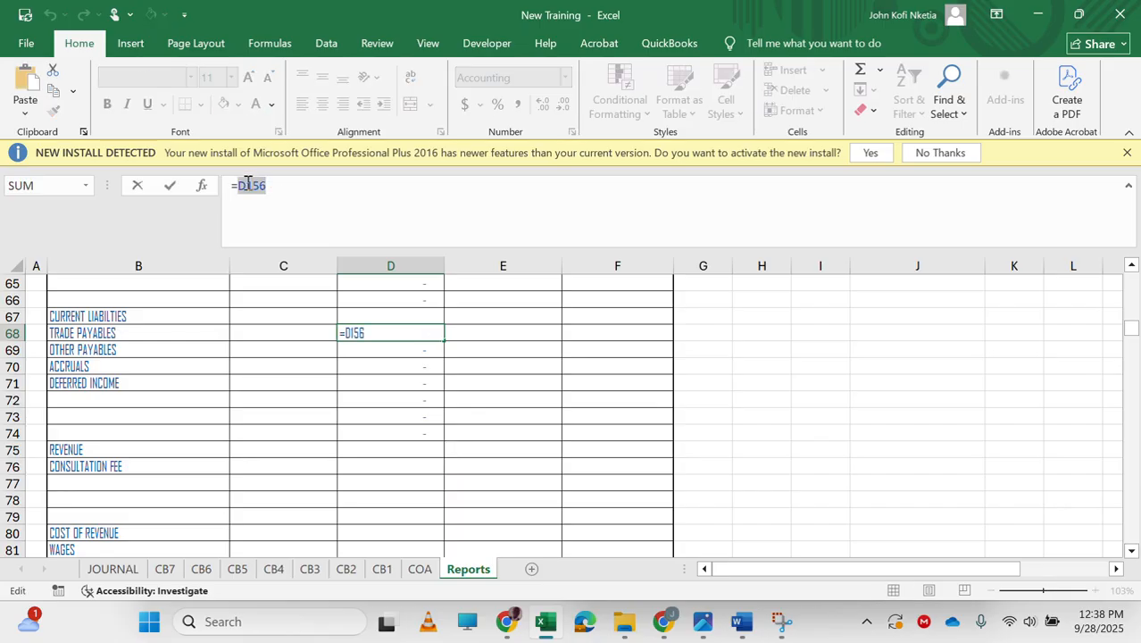
type("IF(D156<0,")
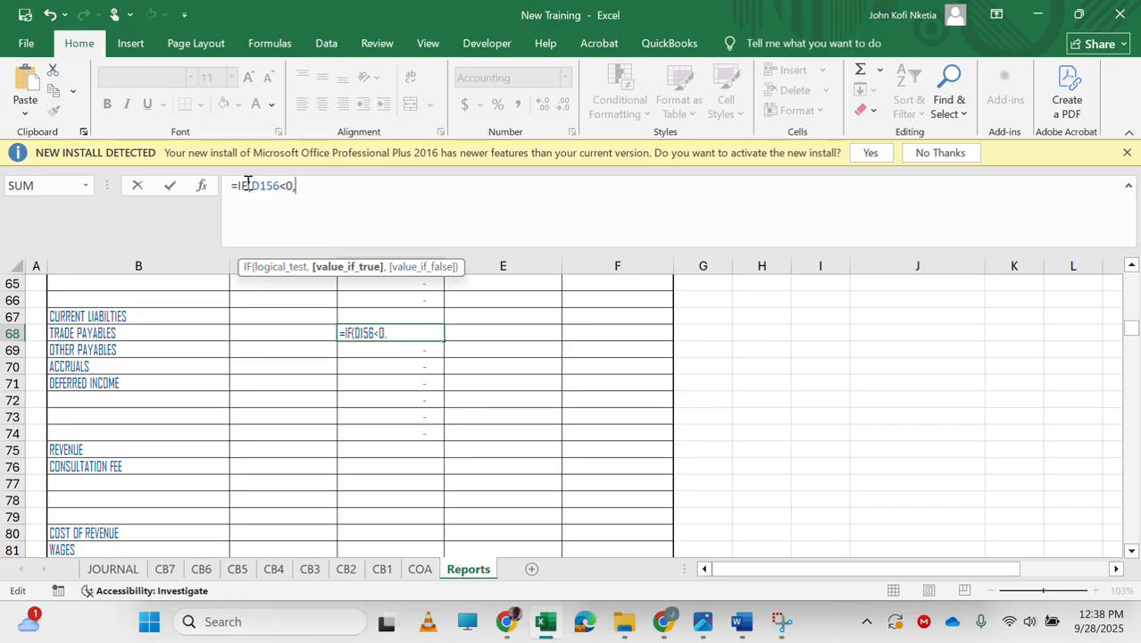
type("0,")
type("D156)")
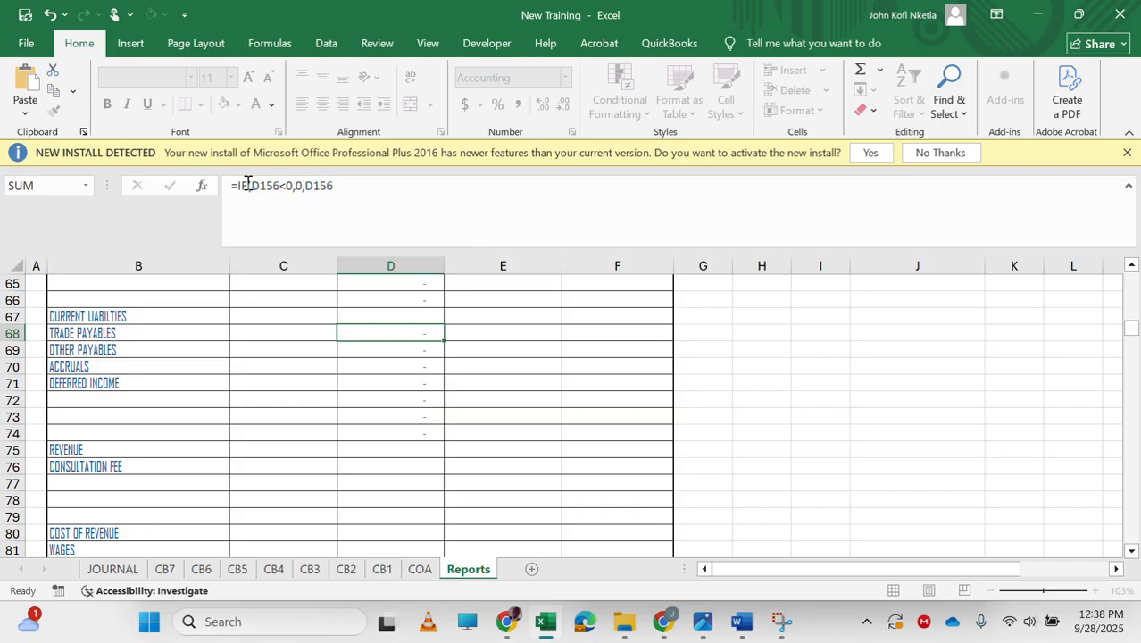
key("Return")
key("Up")
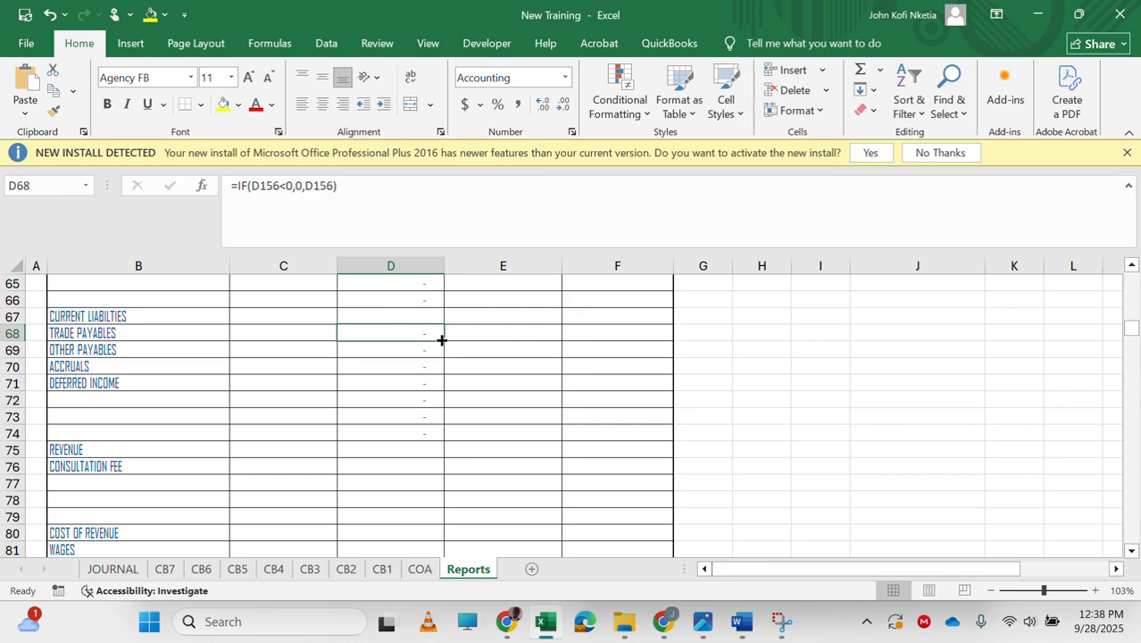
left_click_drag(443, 339, 435, 435)
Enter =IF(D156<0,-D156,0) in C68 beside trade payables and fill it down through C74.
left_click(312, 338)
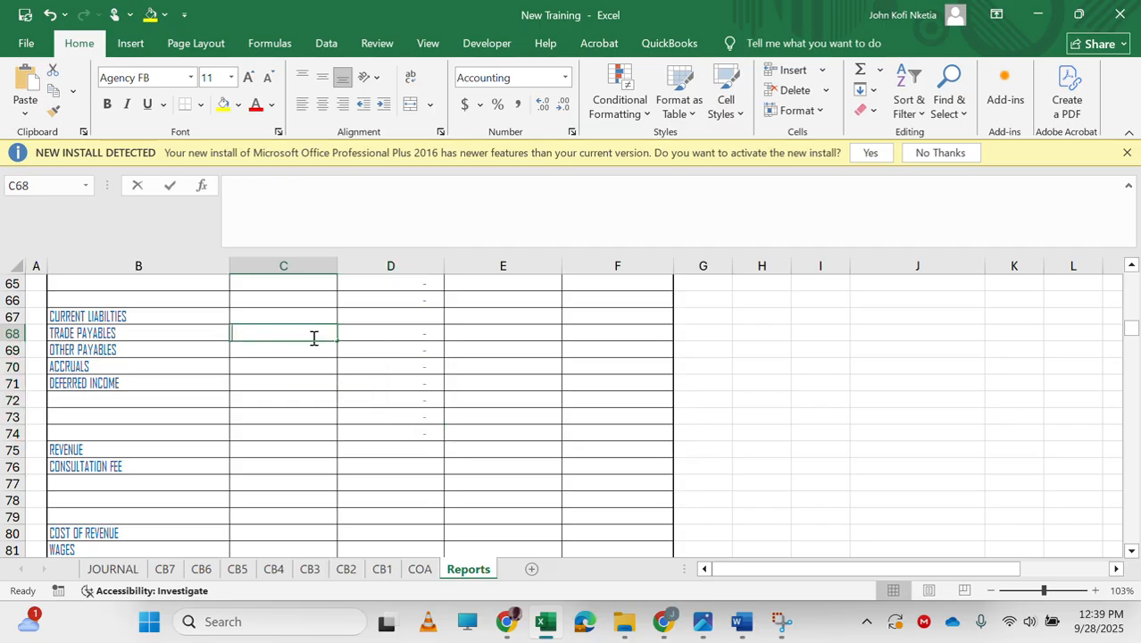
type("=IF(D156")
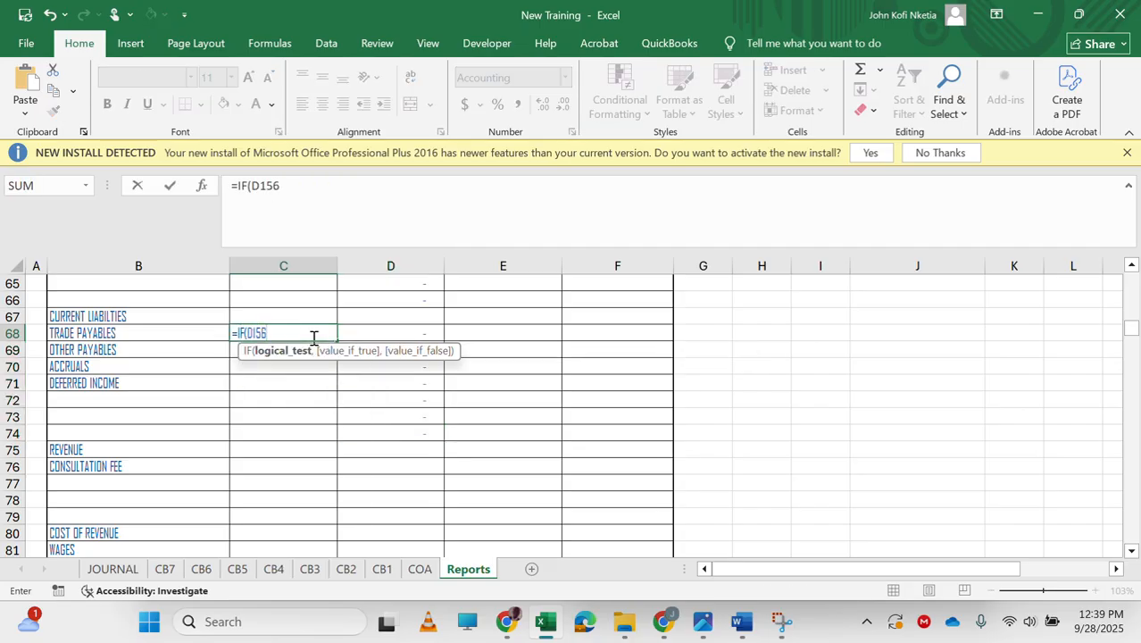
type("<0,")
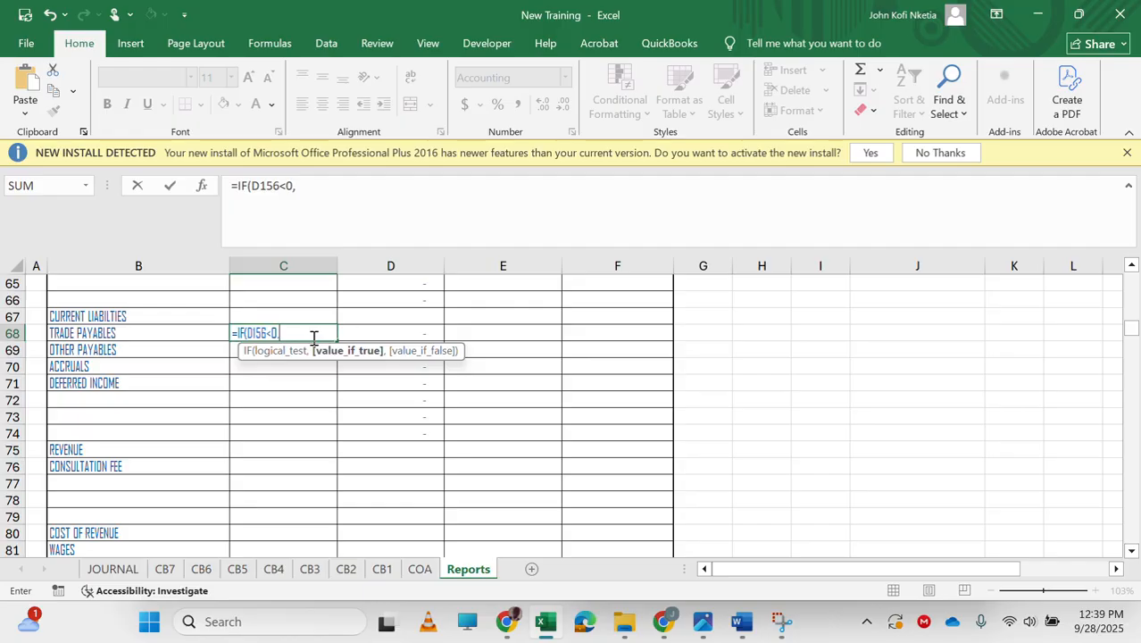
type("-D156,0")
key("Return")
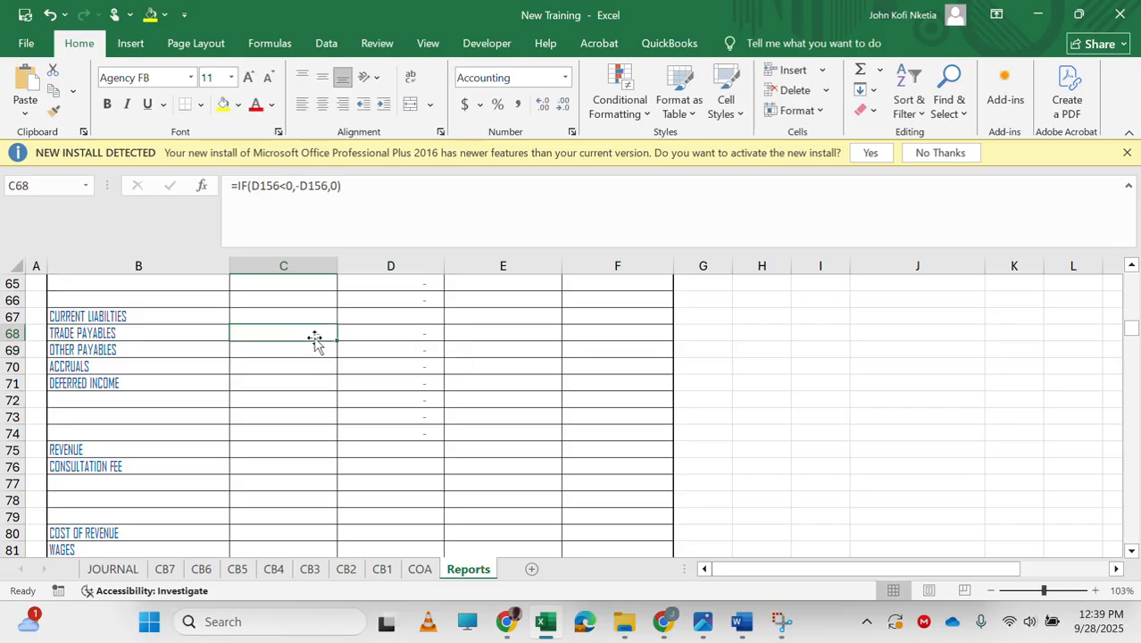
left_click_drag(335, 342, 331, 443)
scroll(329, 461, "down", 2)
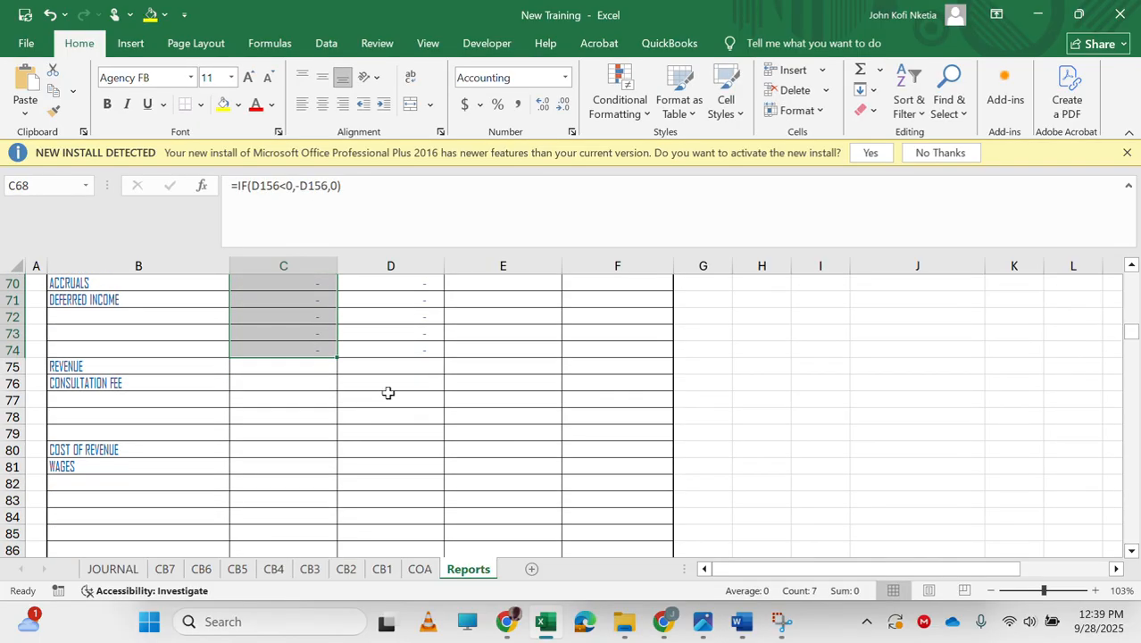
Link the consultation fee cell D76 to D322 in the revenue note and fill it down through D79.
left_click(391, 379)
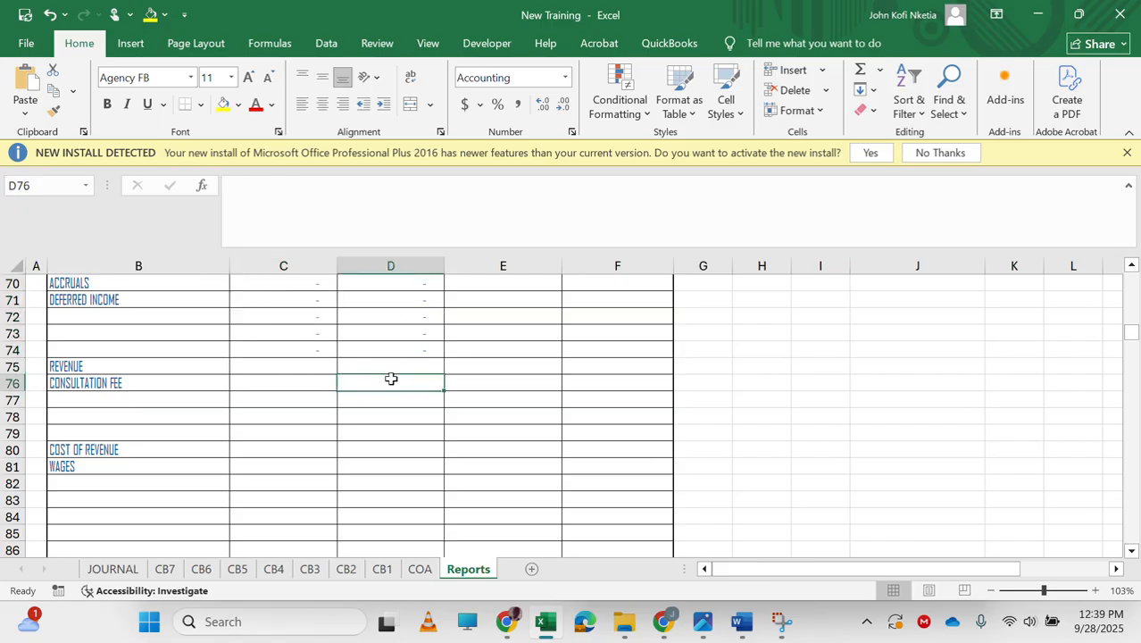
type("=")
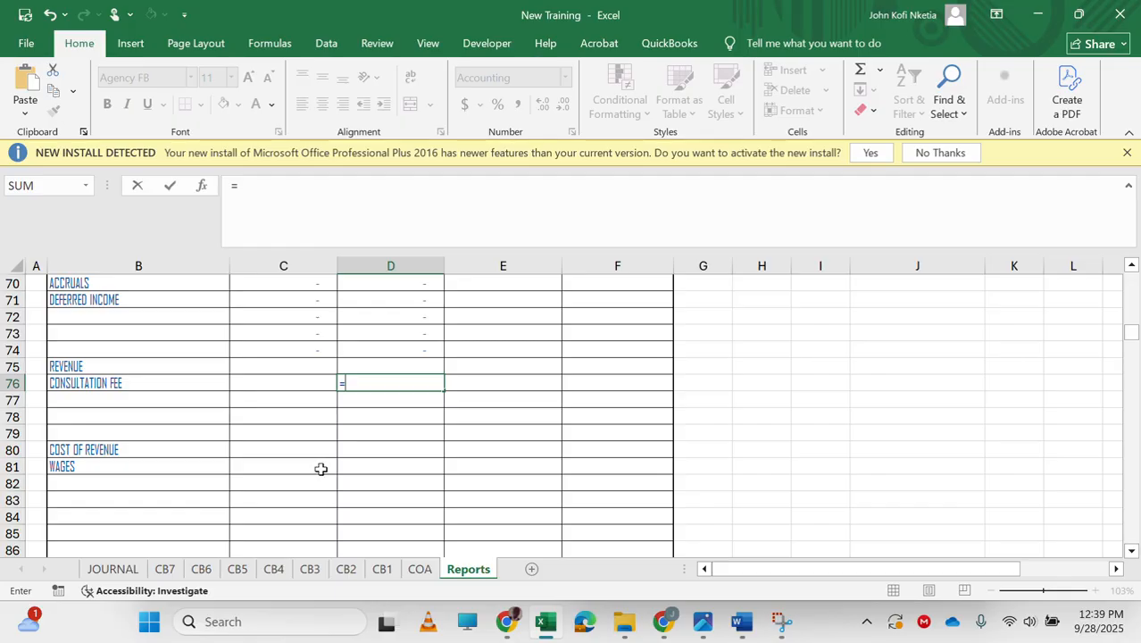
scroll(393, 444, "down", 20)
scroll(392, 444, "down", 18)
scroll(393, 444, "up", 4)
scroll(393, 444, "up", 4)
scroll(379, 393, "up", 1)
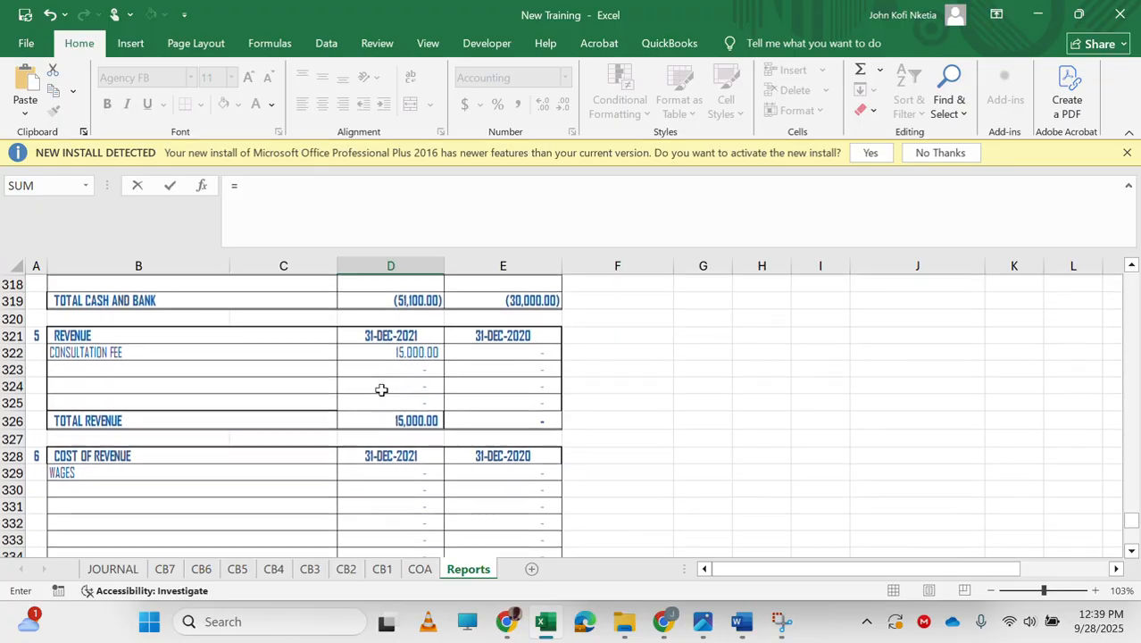
left_click(386, 350)
key("Return")
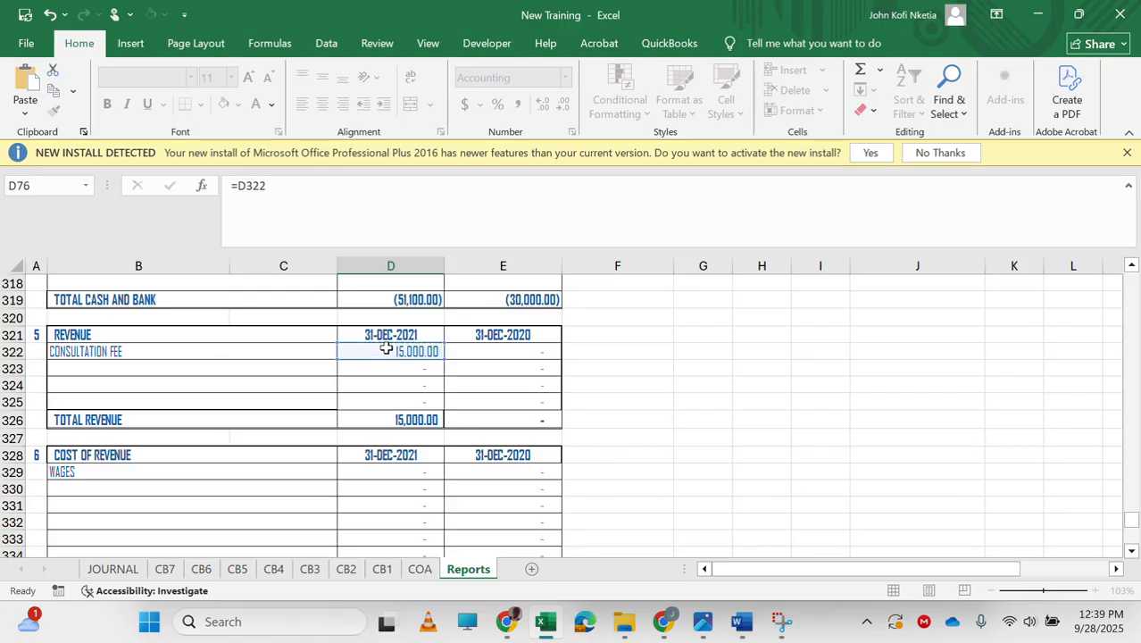
left_click_drag(444, 289, 433, 334)
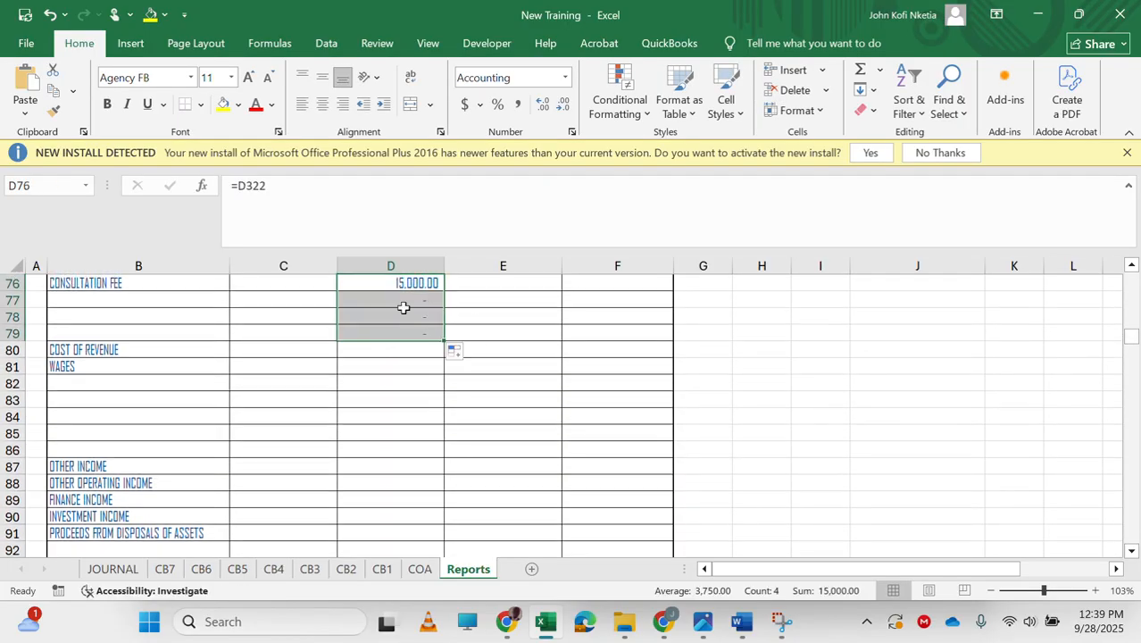
left_click_drag(240, 186, 329, 194)
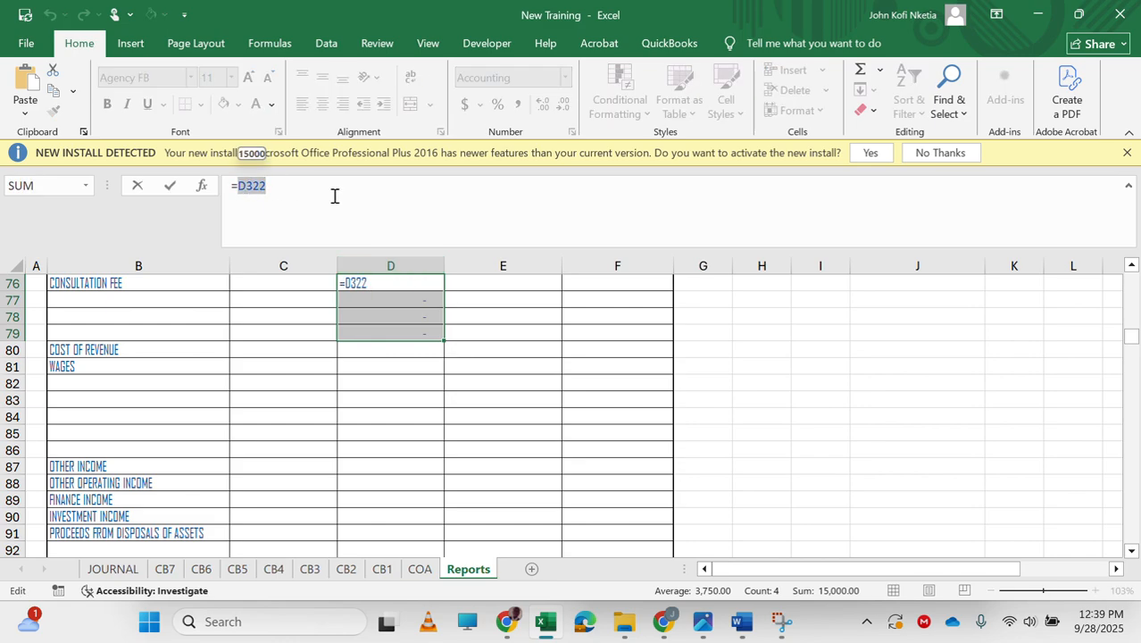
key("Escape")
scroll(404, 361, "up", 1)
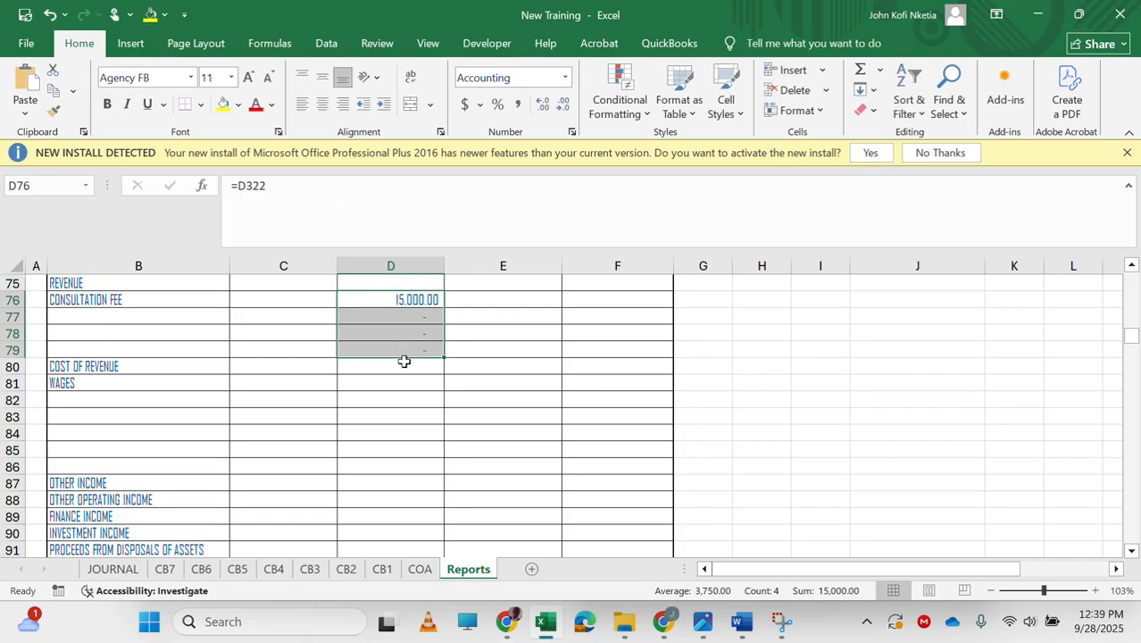
Link the wages cell C81 to D329 in the cost of revenue note and fill it down through C86.
left_click(293, 385)
type("=")
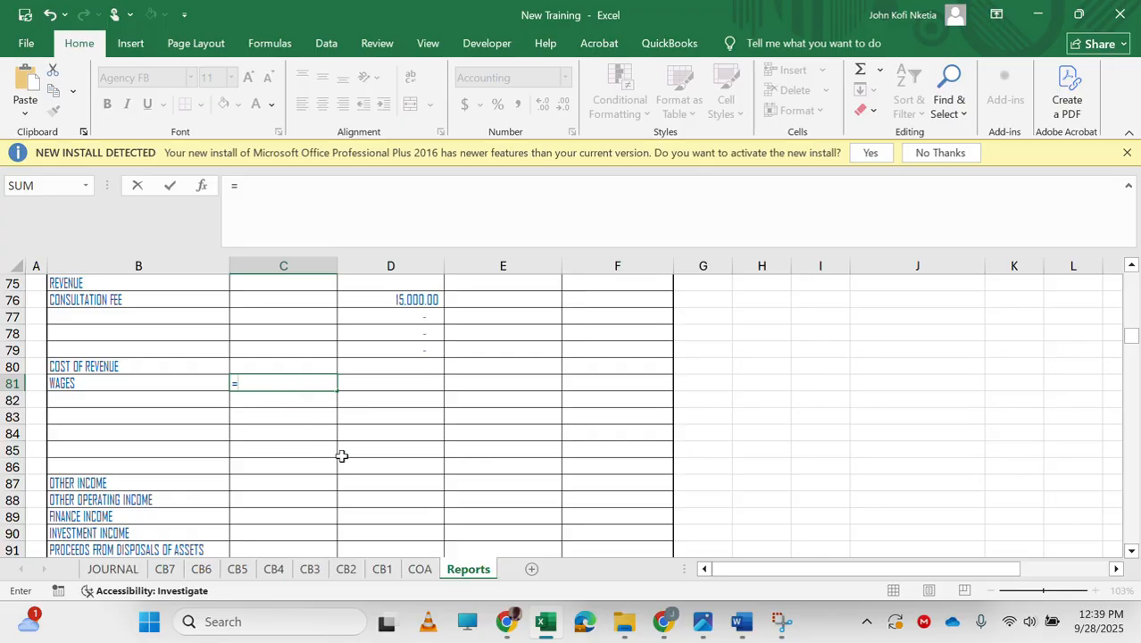
scroll(342, 454, "down", 20)
scroll(342, 454, "down", 20)
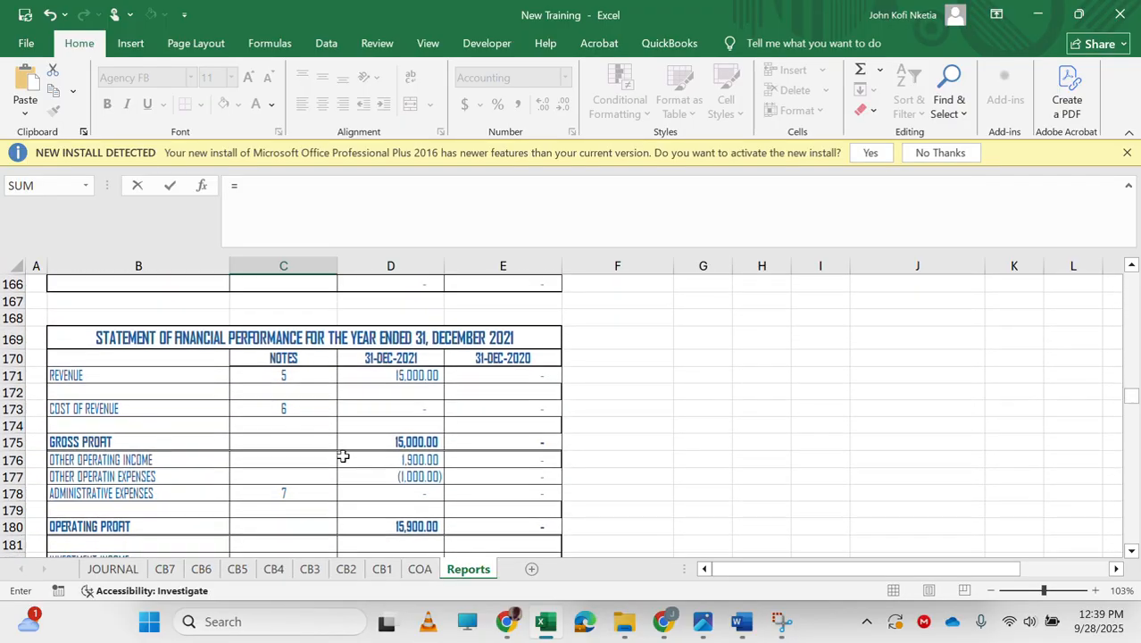
scroll(343, 456, "down", 16)
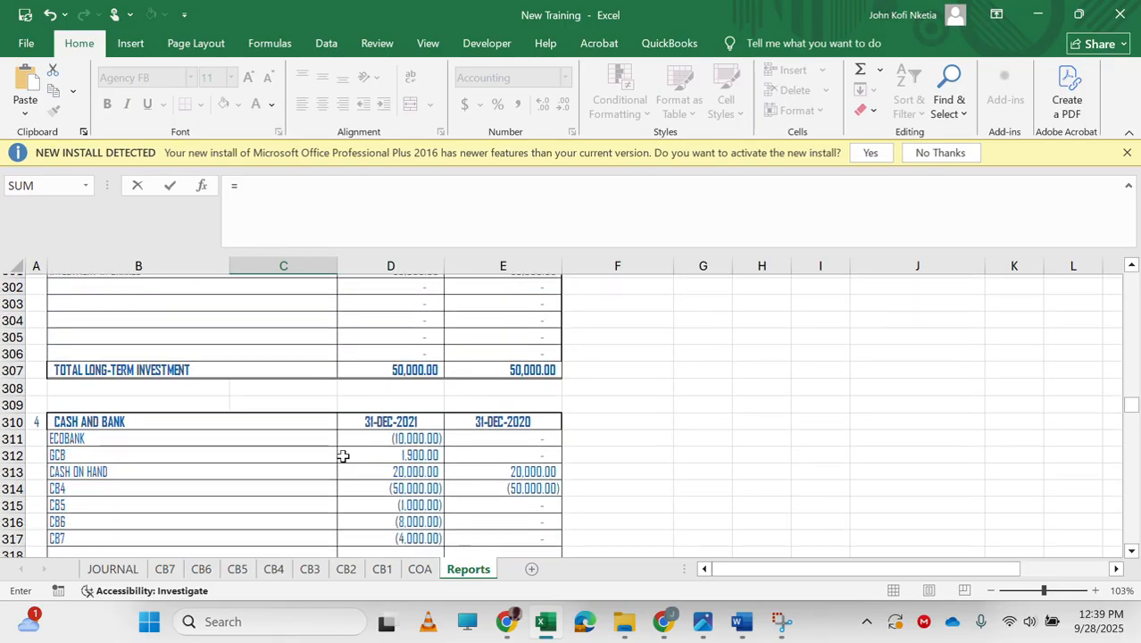
scroll(341, 456, "down", 1)
scroll(342, 456, "up", 1)
left_click(412, 406)
key("Return")
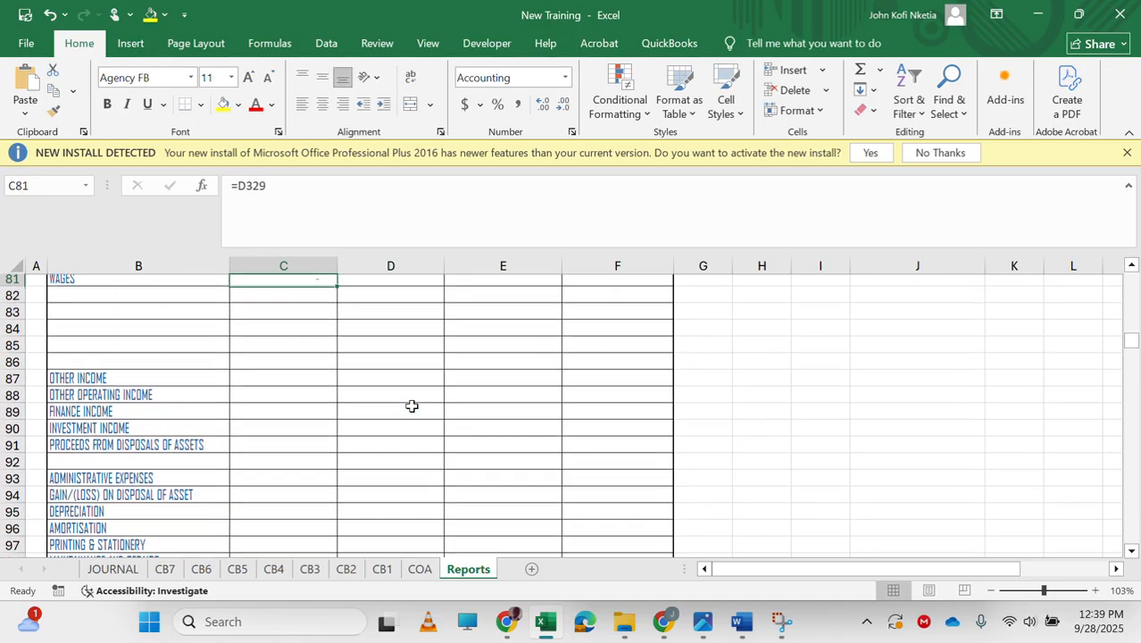
left_click_drag(339, 288, 316, 373)
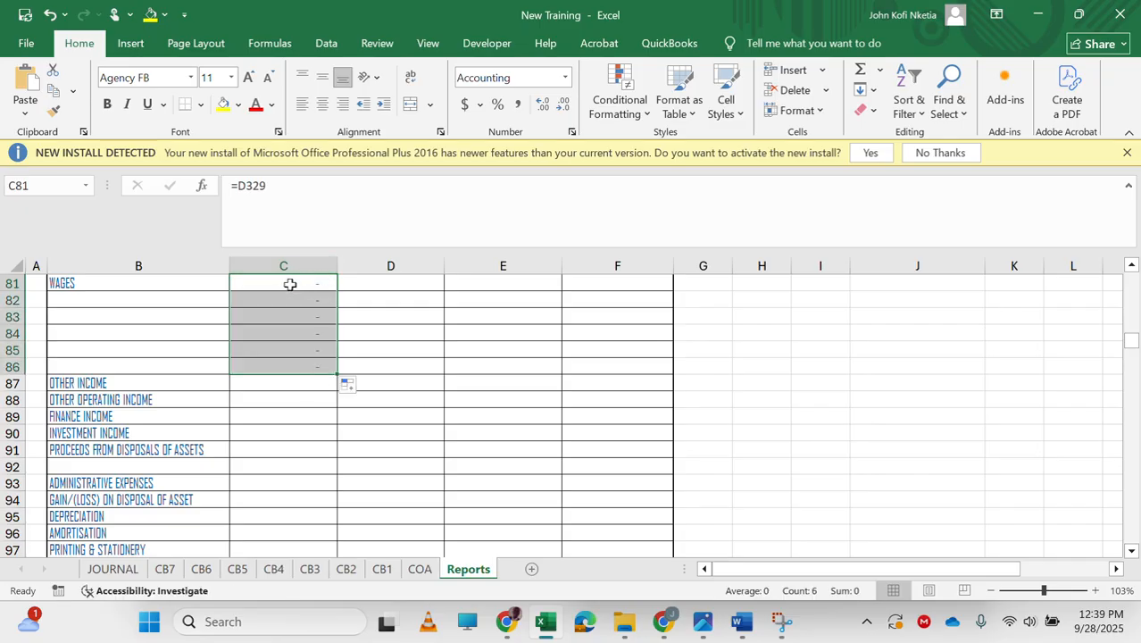
Change the wages cell C81's formula to =IF(D329<0,0,D329).
left_click(288, 284)
left_click(240, 188)
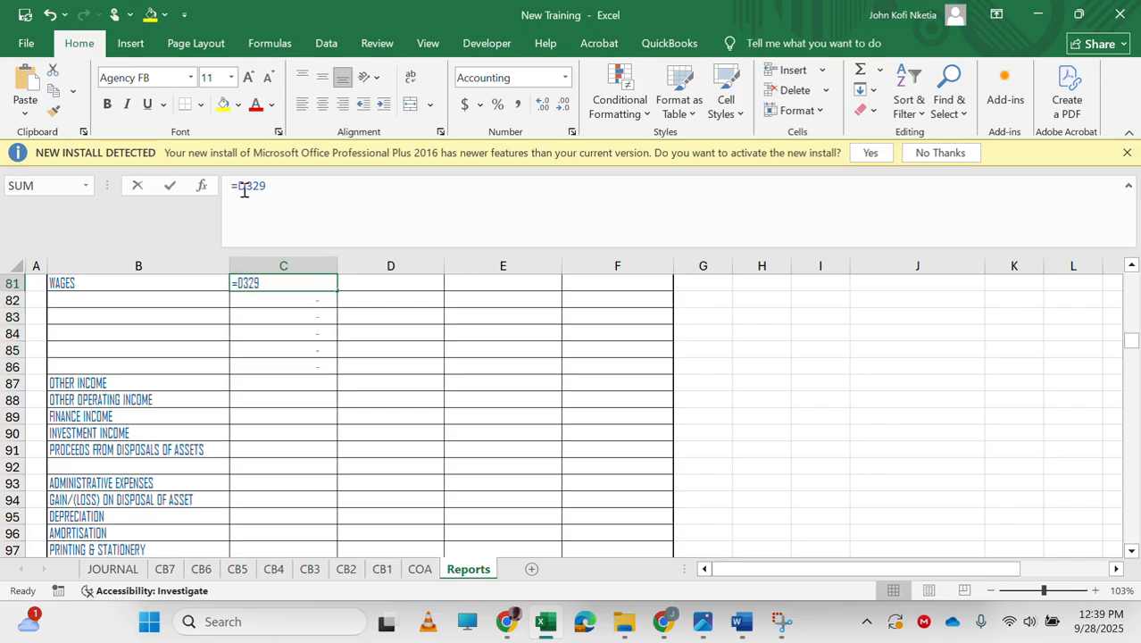
left_click_drag(237, 186, 285, 189)
key("Return")
key("Up")
left_click(239, 184)
type("IF(")
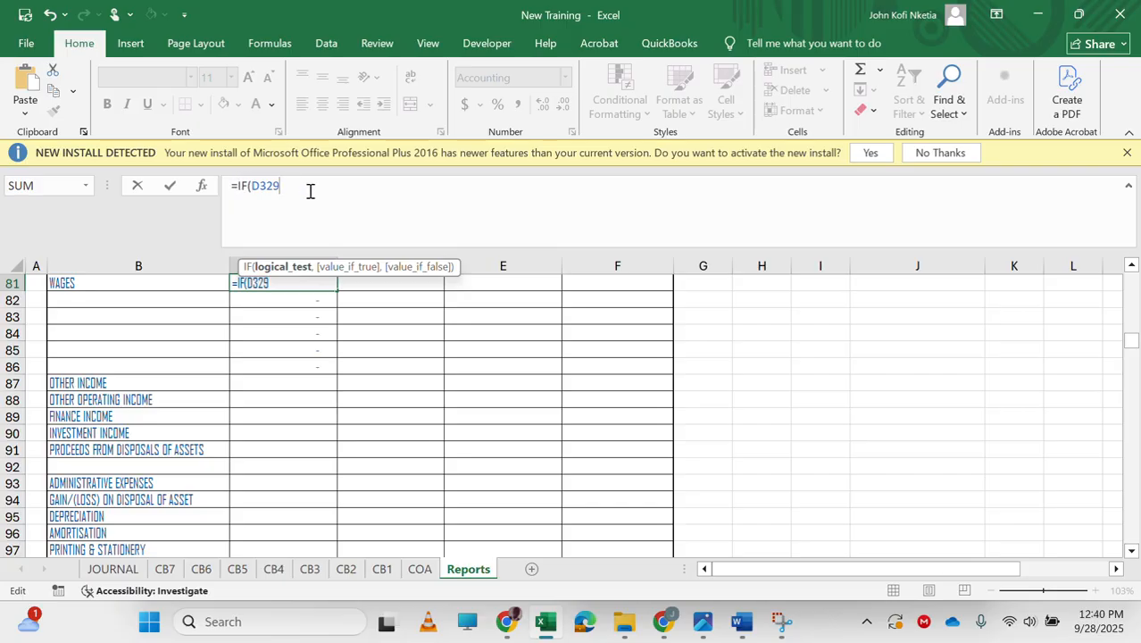
type("<0,0,D329")
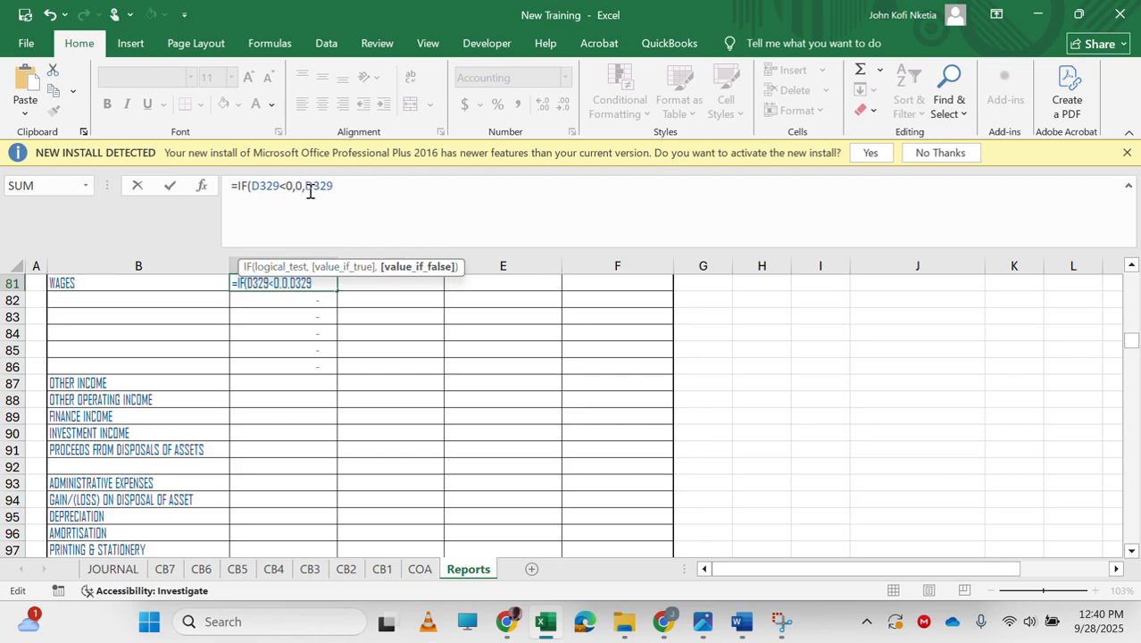
key("Tab")
key("Left")
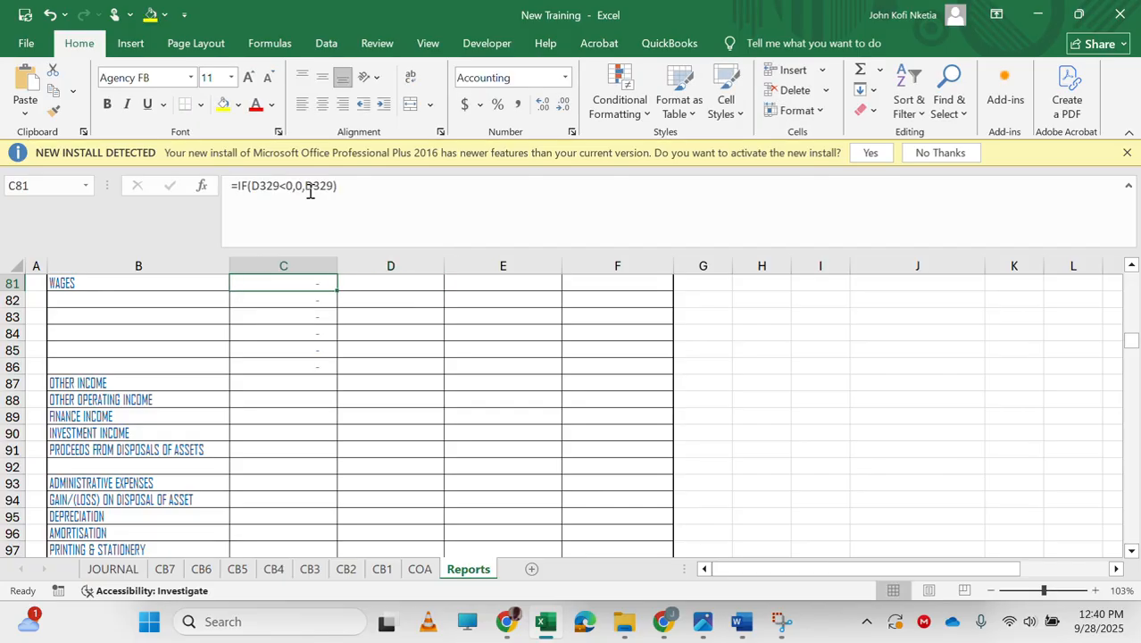
Copy C81's formula across into D81.
scroll(289, 378, "up", 1)
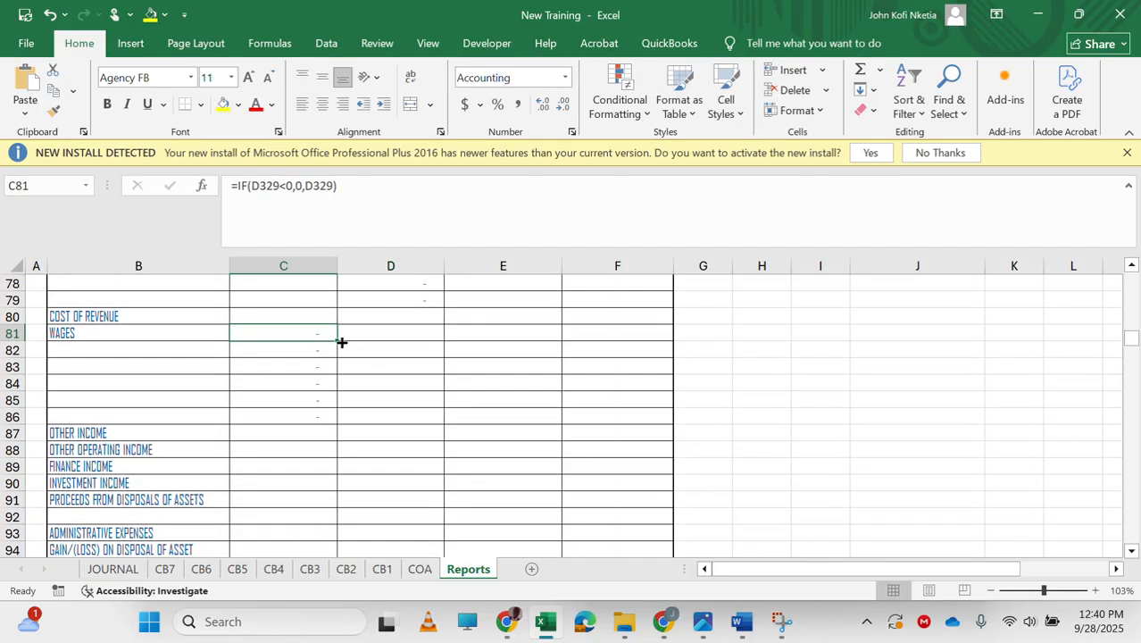
left_click_drag(341, 342, 421, 333)
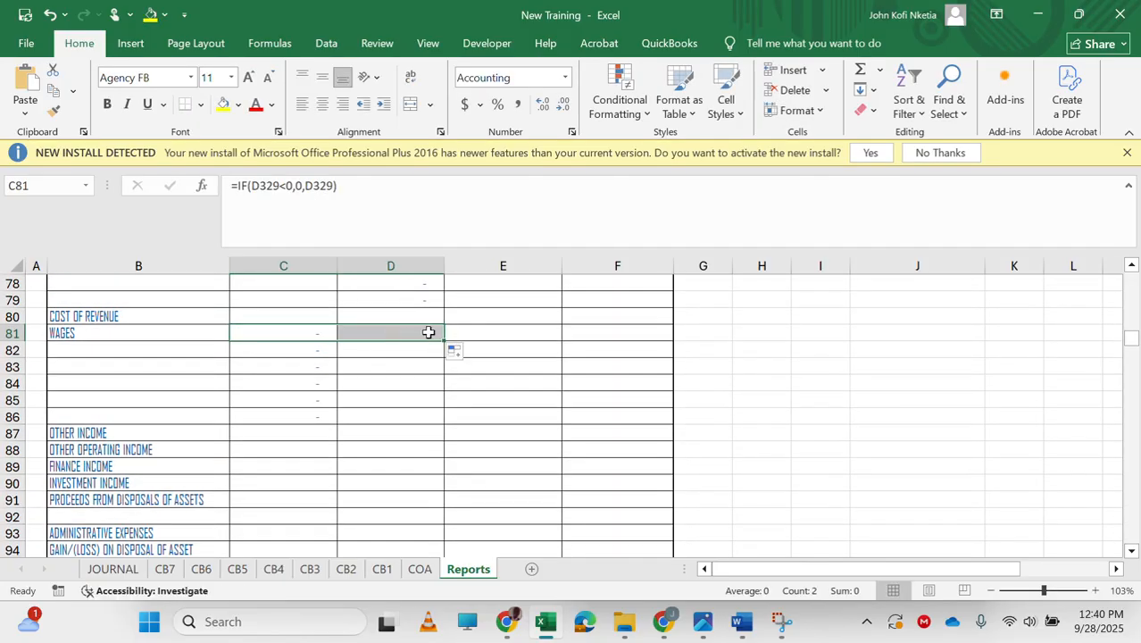
left_click(322, 335)
key("ctrl+c")
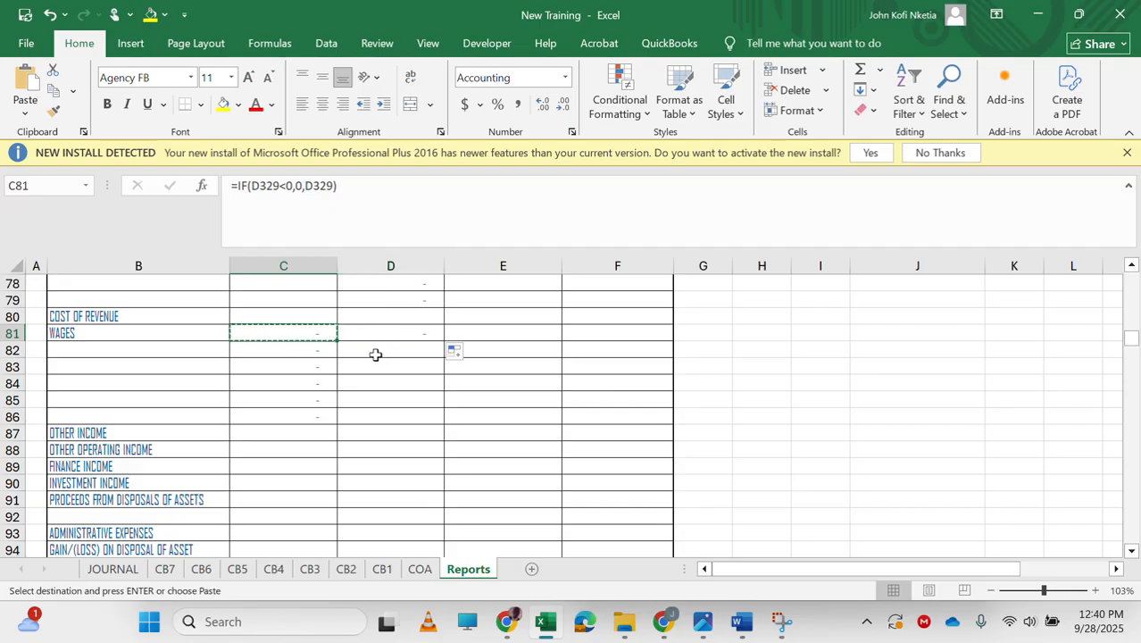
left_click(372, 330)
key("ctrl+v")
left_click(301, 201)
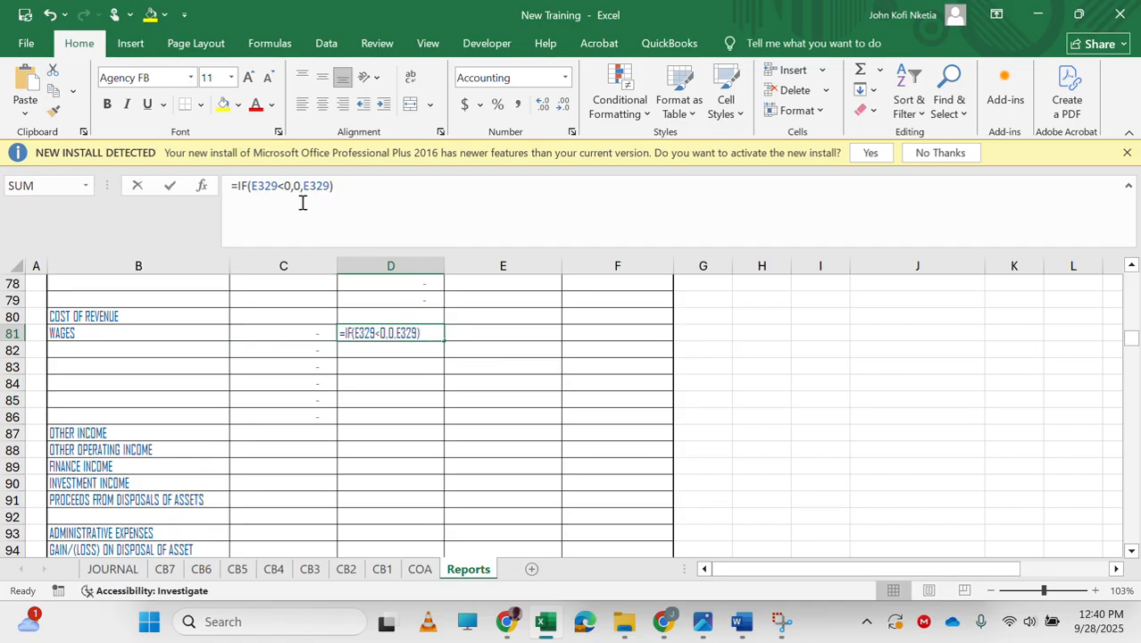
left_click(318, 332)
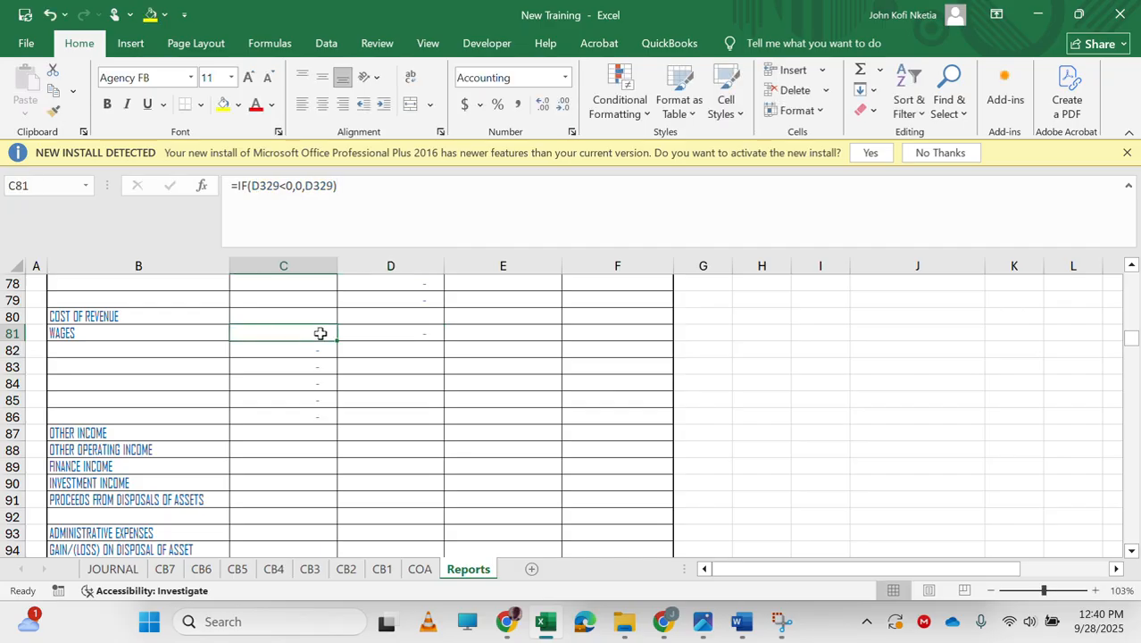
left_click(363, 334)
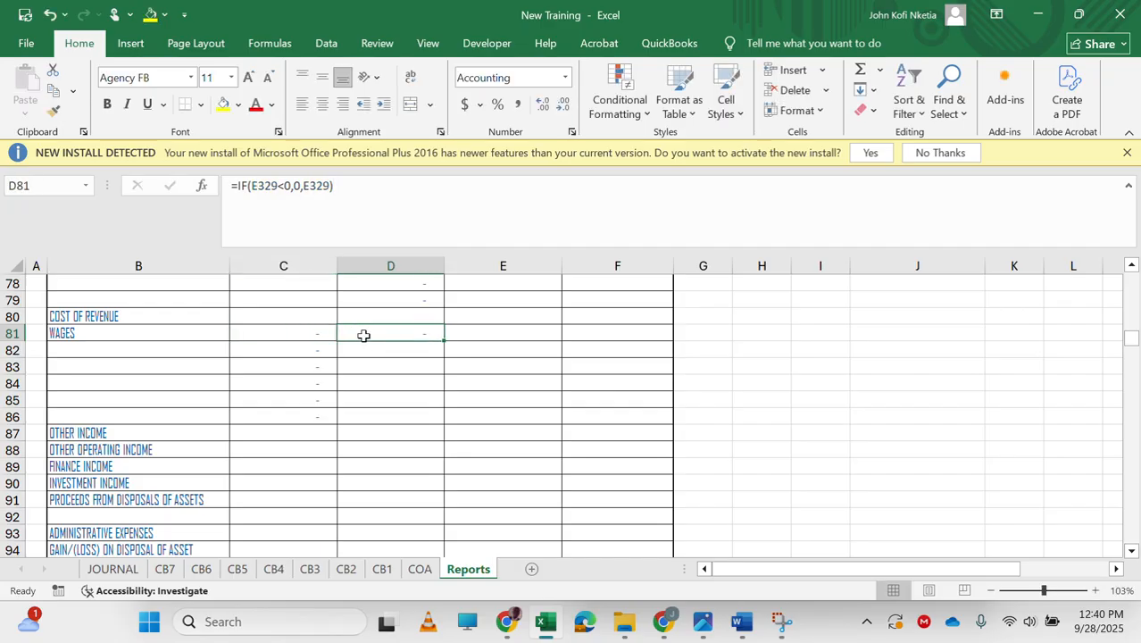
left_click(305, 322)
left_click(400, 330)
type("=IF(")
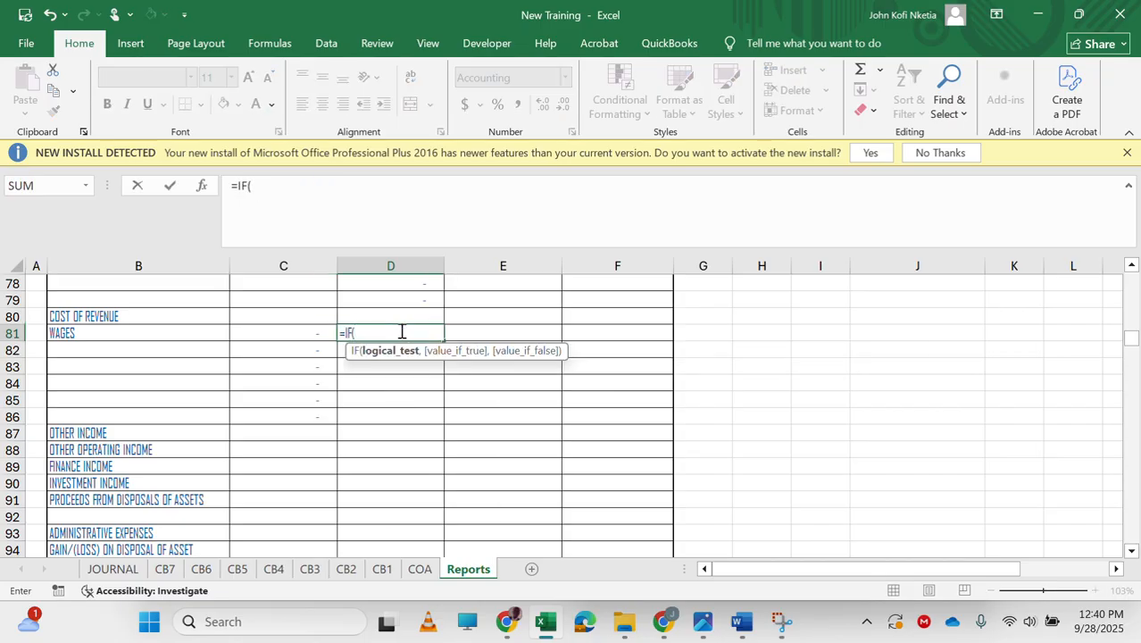
key("Escape")
Enter =IF(D329<0,-D329,0) in D81 beside wages.
left_click(315, 362)
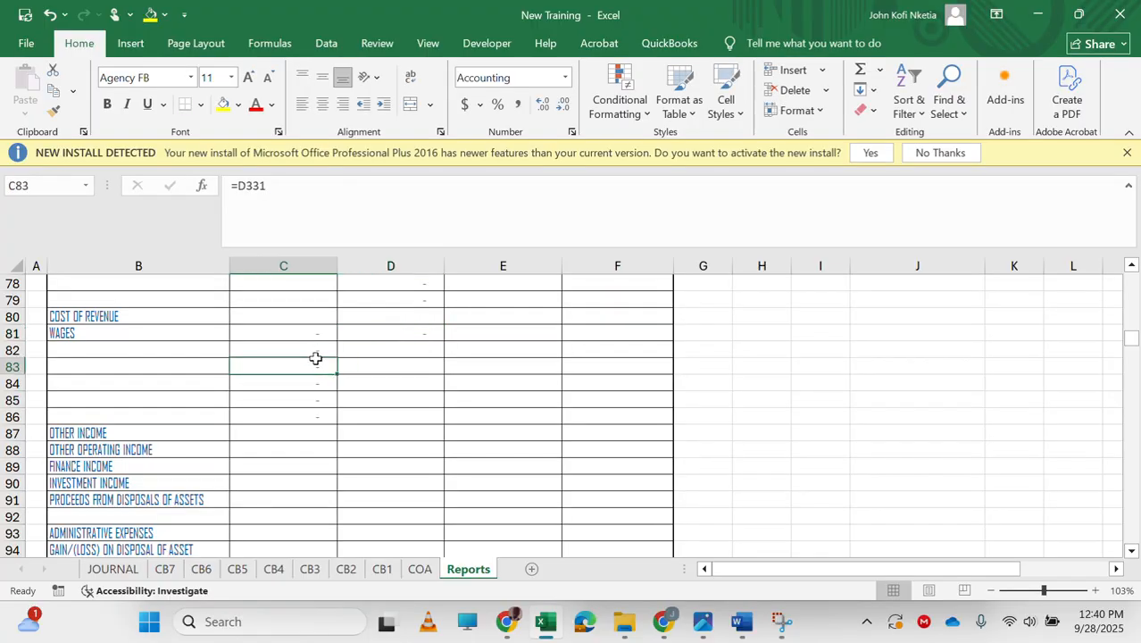
left_click(319, 337)
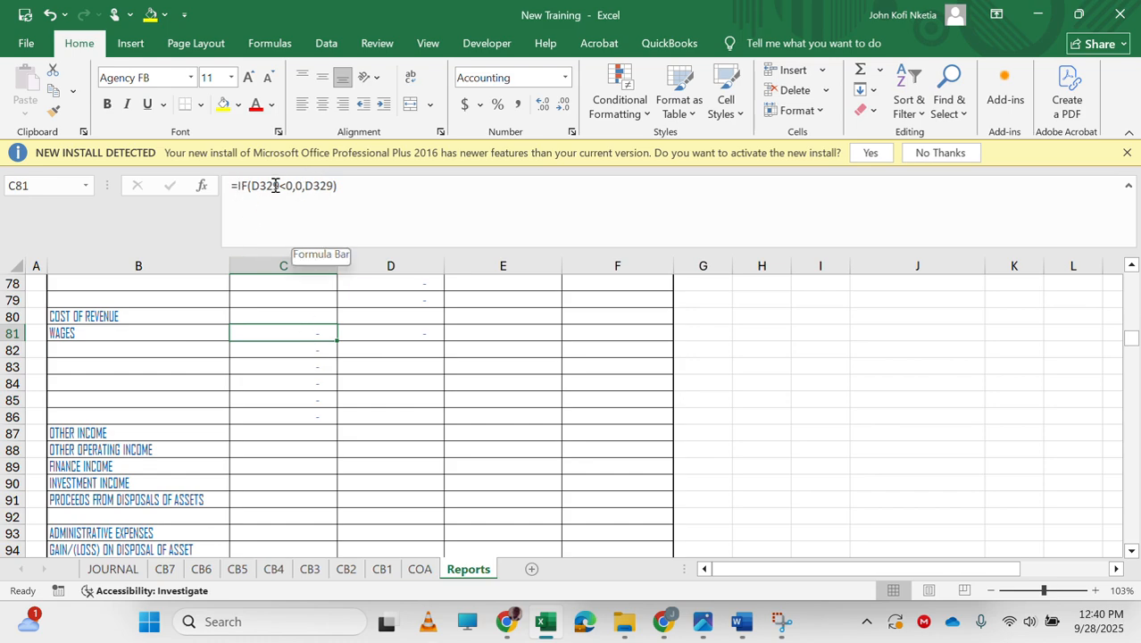
double_click(322, 186)
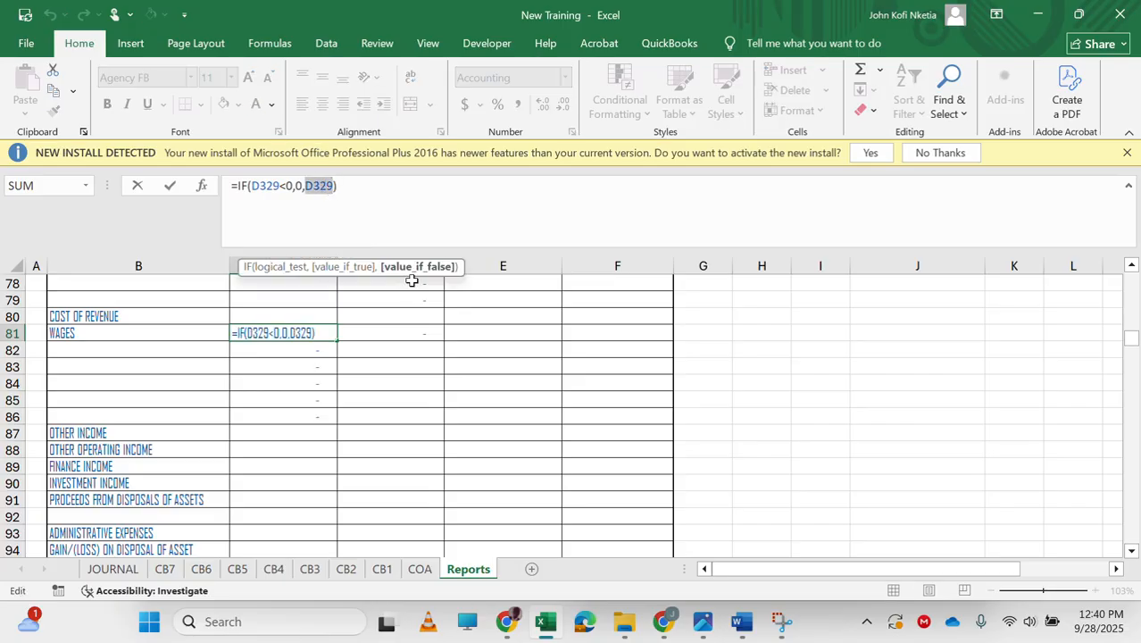
left_click(396, 331)
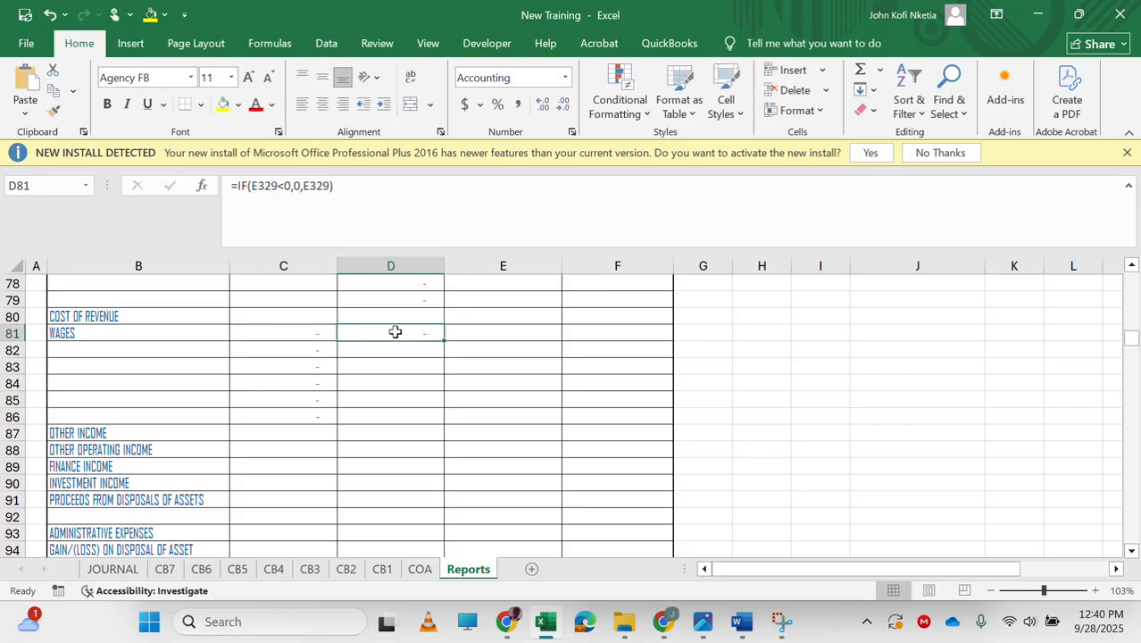
type("=IF(")
key("ctrl+v")
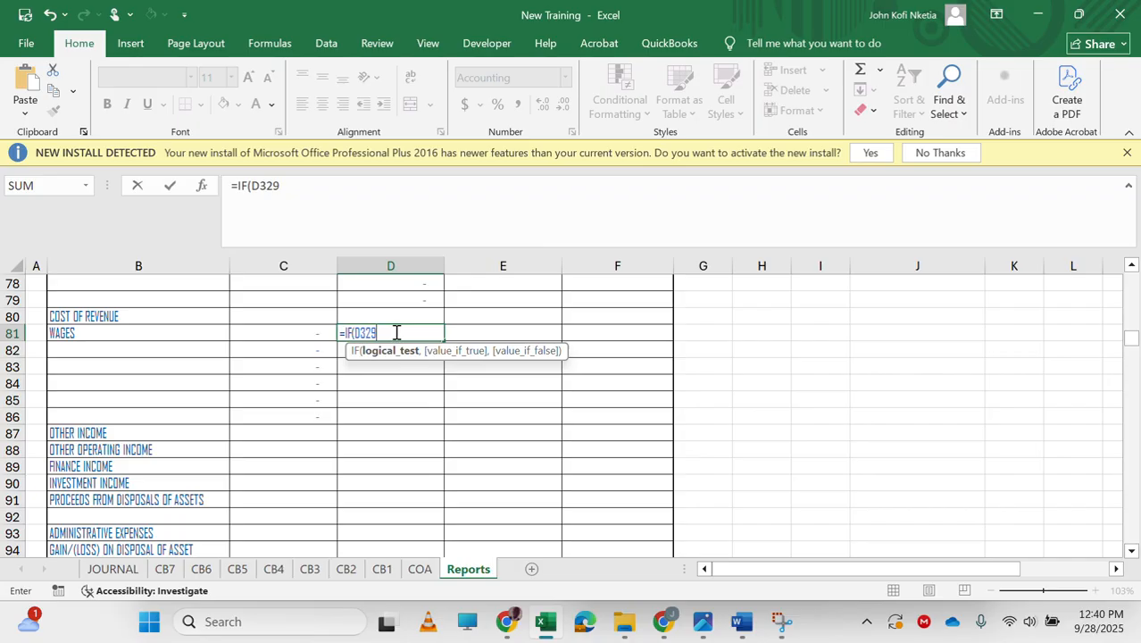
type("<0,-")
key("ctrl+v")
type(",")
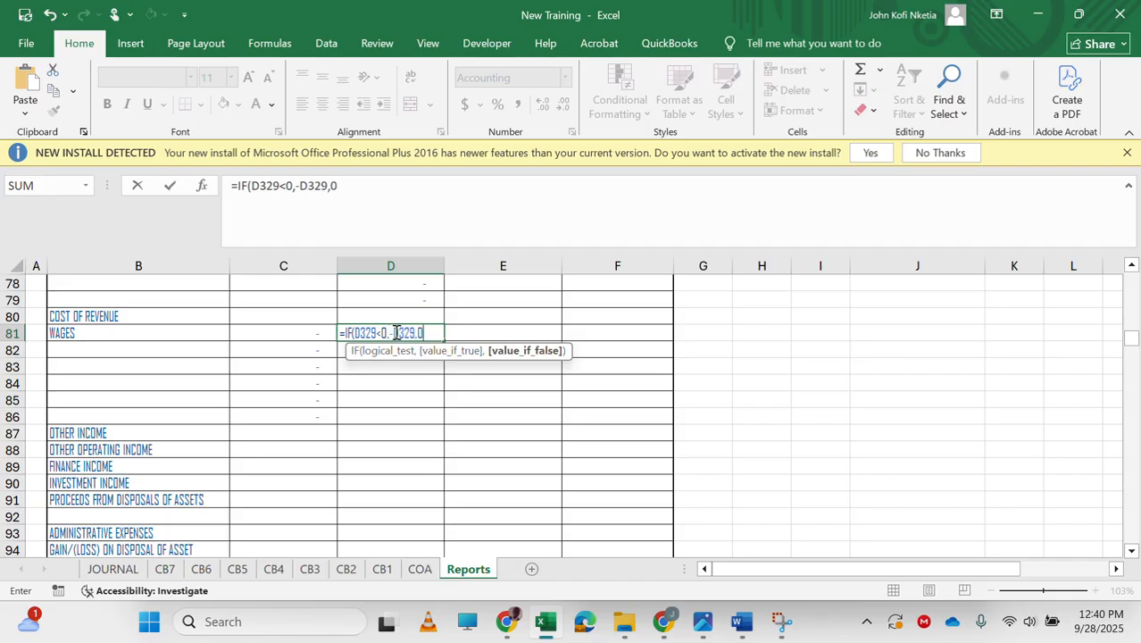
key("Return")
Fill the C81:D81 formulas down through row 86.
key("Up")
key("shift+Right")
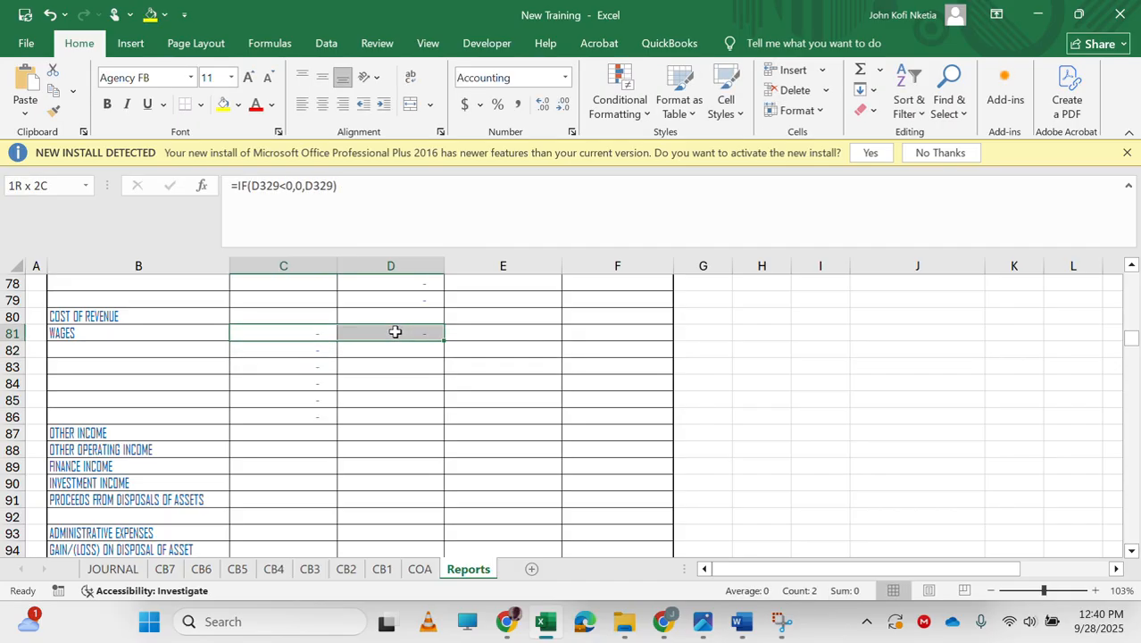
left_click_drag(444, 340, 440, 417)
scroll(372, 455, "down", 2)
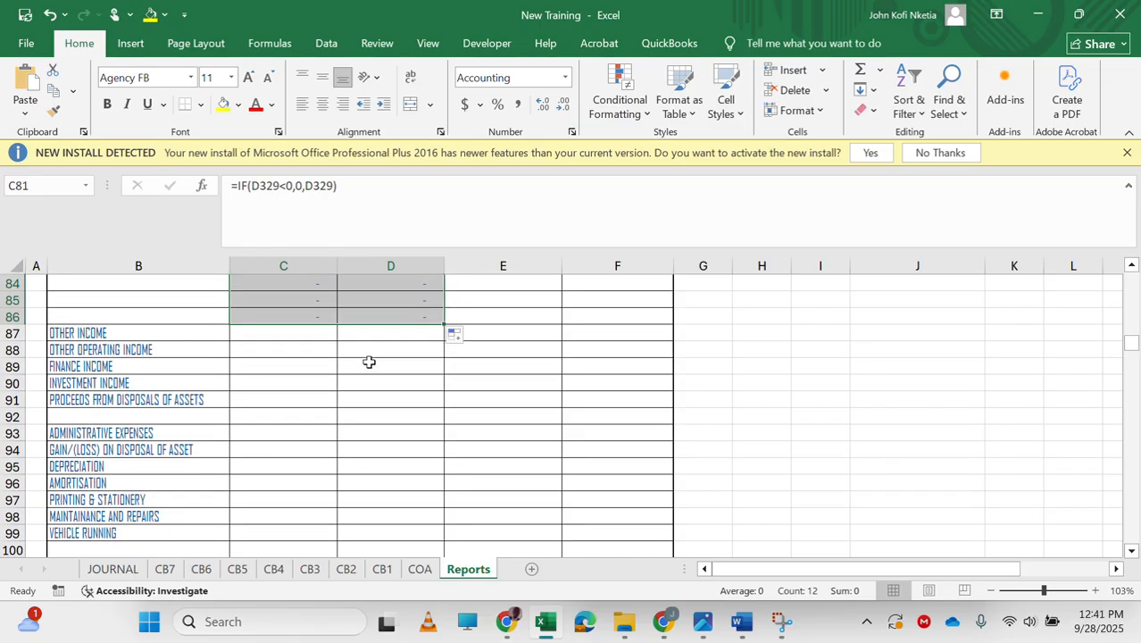
Link the other operating income cell D88 to D176 in the income statement.
left_click(307, 347)
key("Right")
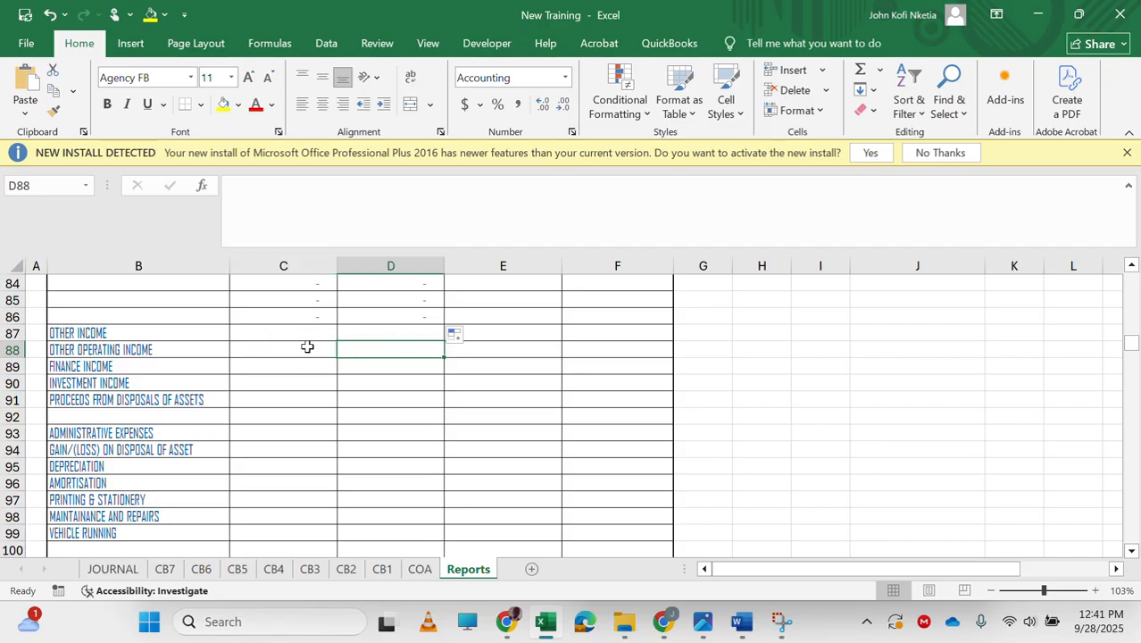
left_click(307, 346)
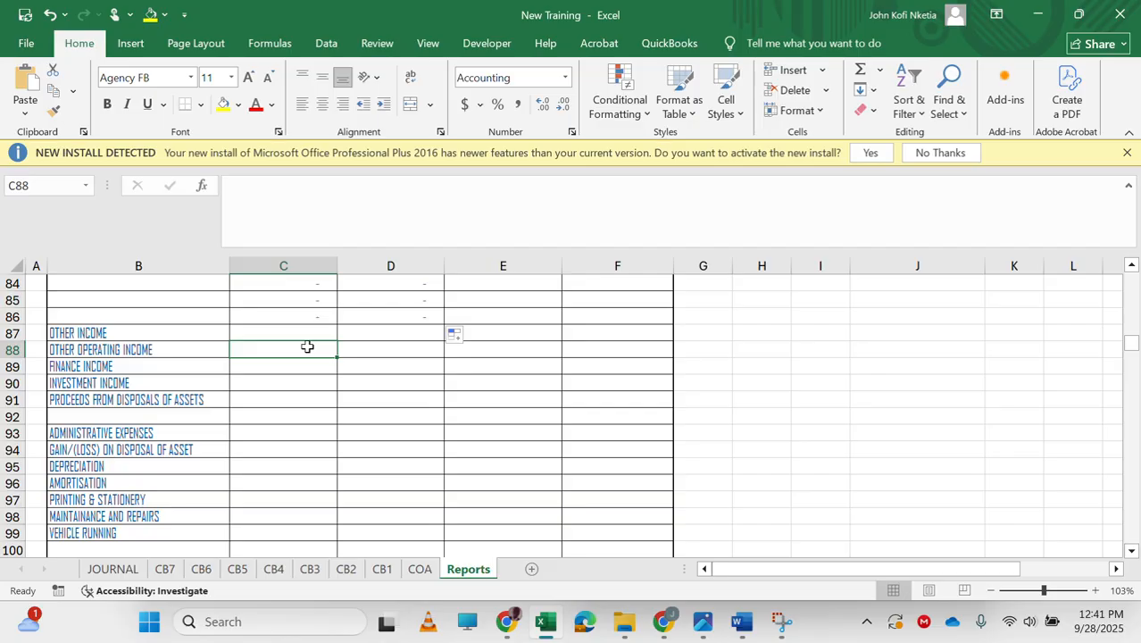
key("Right")
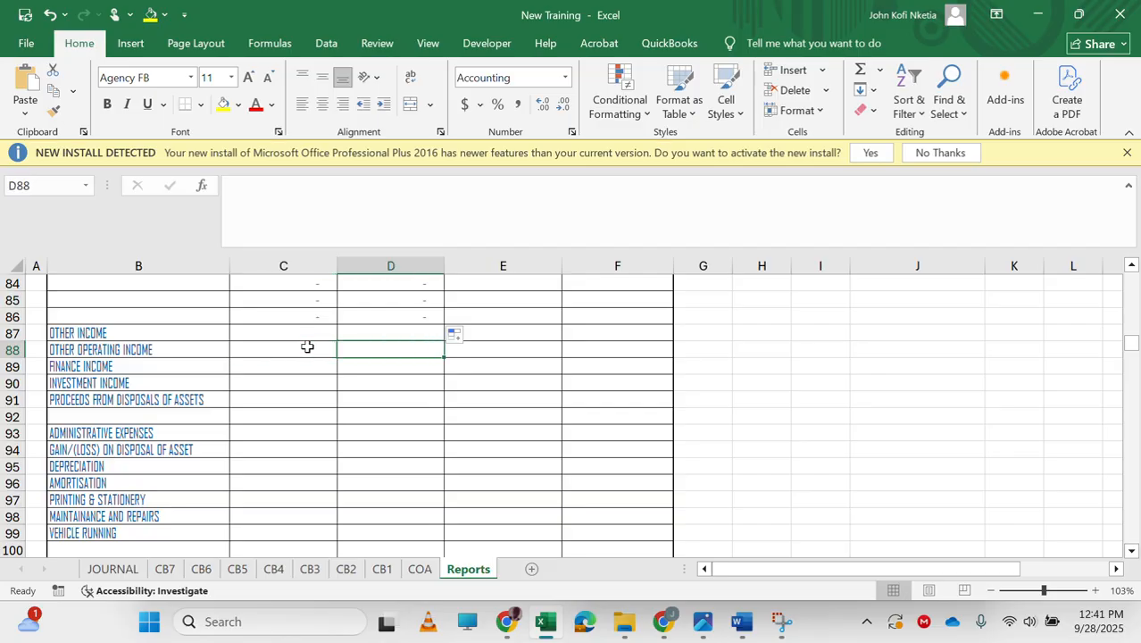
left_click(308, 346)
key("Right")
type("=")
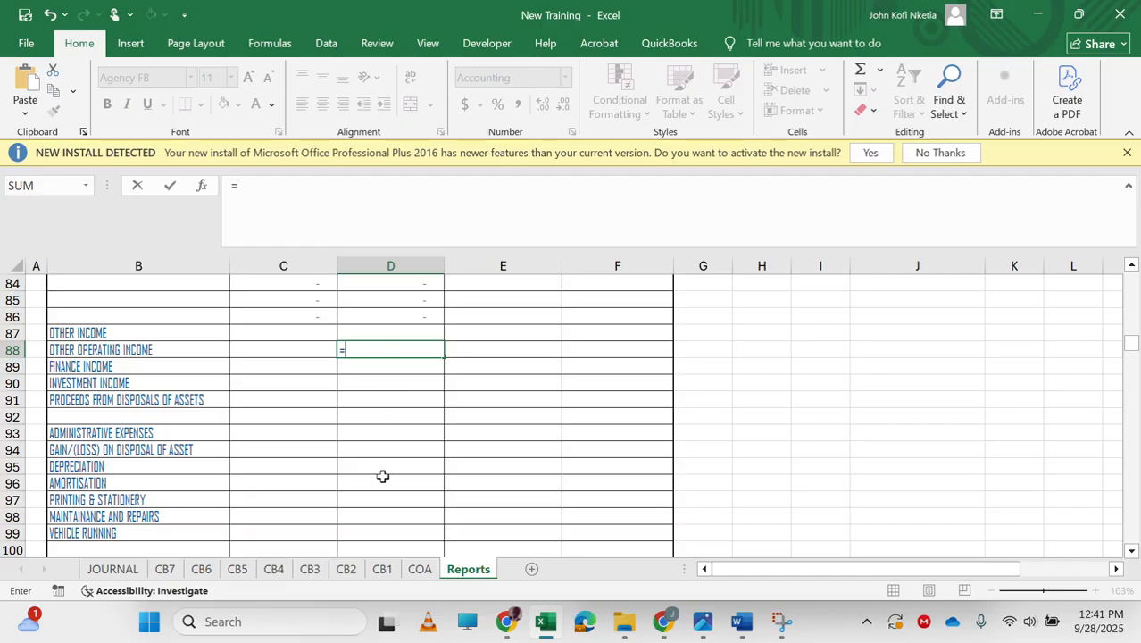
scroll(382, 475, "down", 20)
scroll(382, 475, "up", 20)
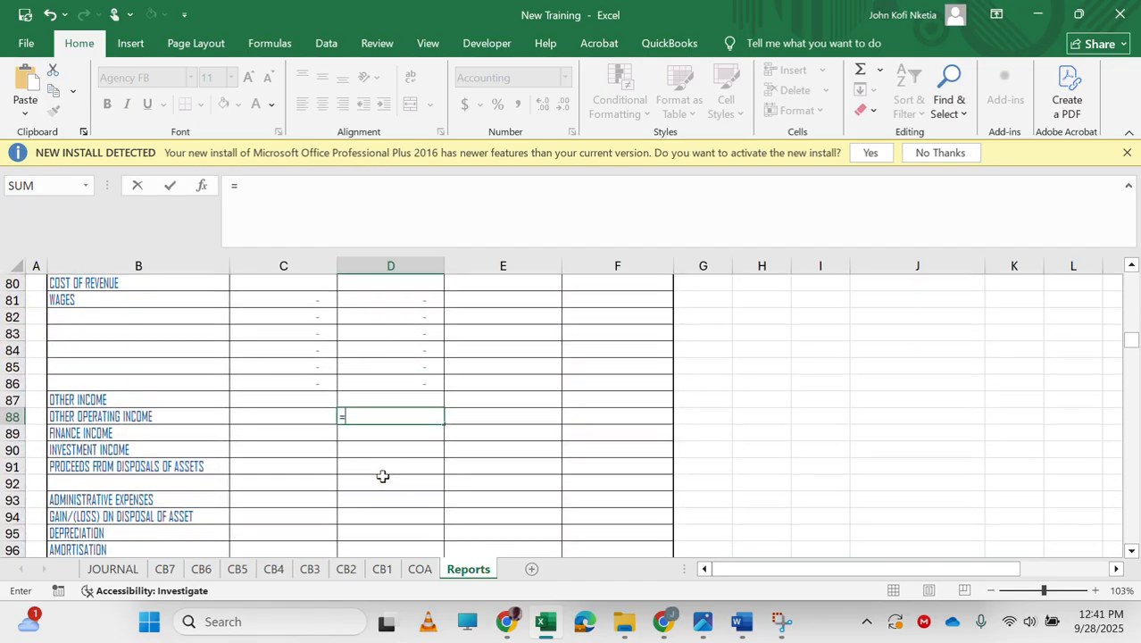
scroll(382, 475, "down", 16)
scroll(382, 475, "down", 20)
scroll(382, 476, "up", 20)
scroll(382, 476, "down", 5)
scroll(382, 475, "up", 11)
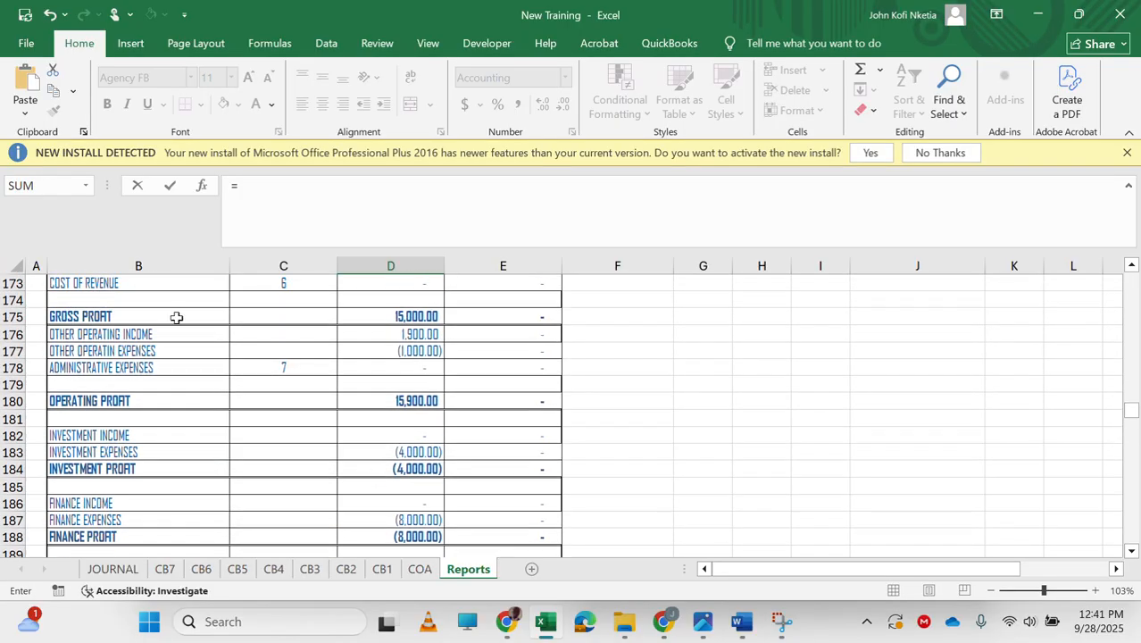
left_click(419, 334)
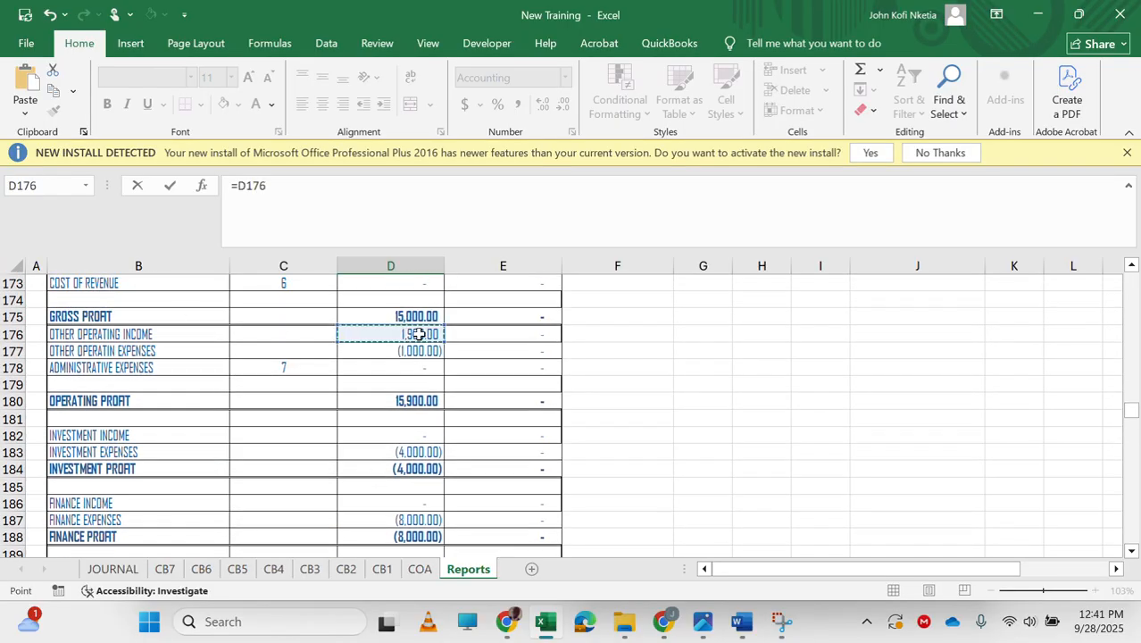
key("Return")
key("Up")
key("Down")
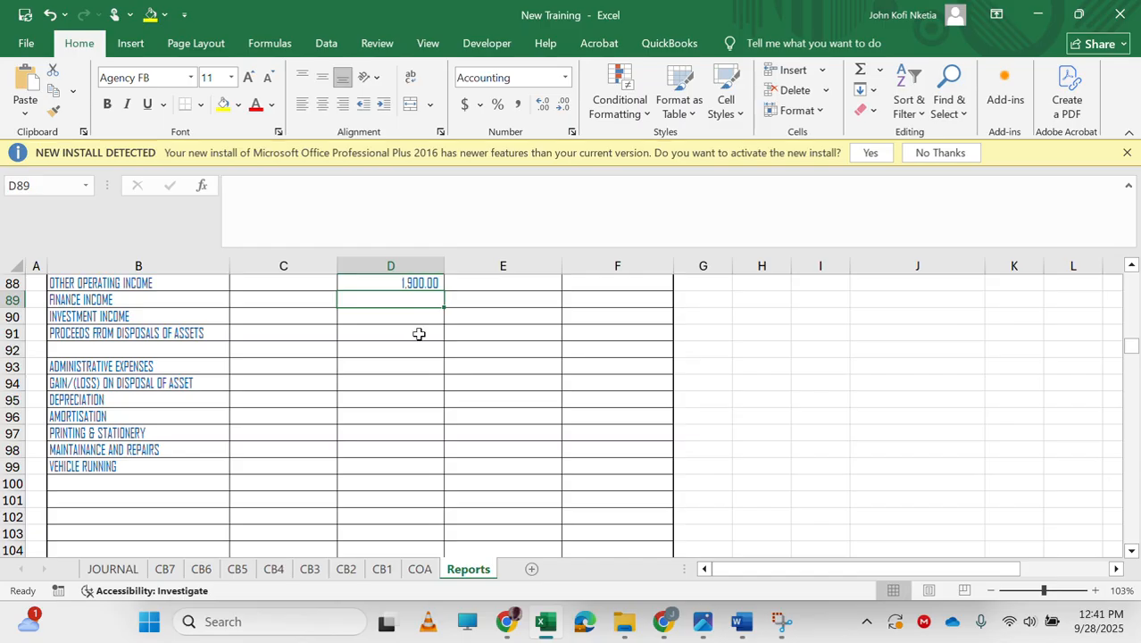
Link the finance income cell D89 to D186 in the income statement.
type("=")
scroll(417, 352, "down", 20)
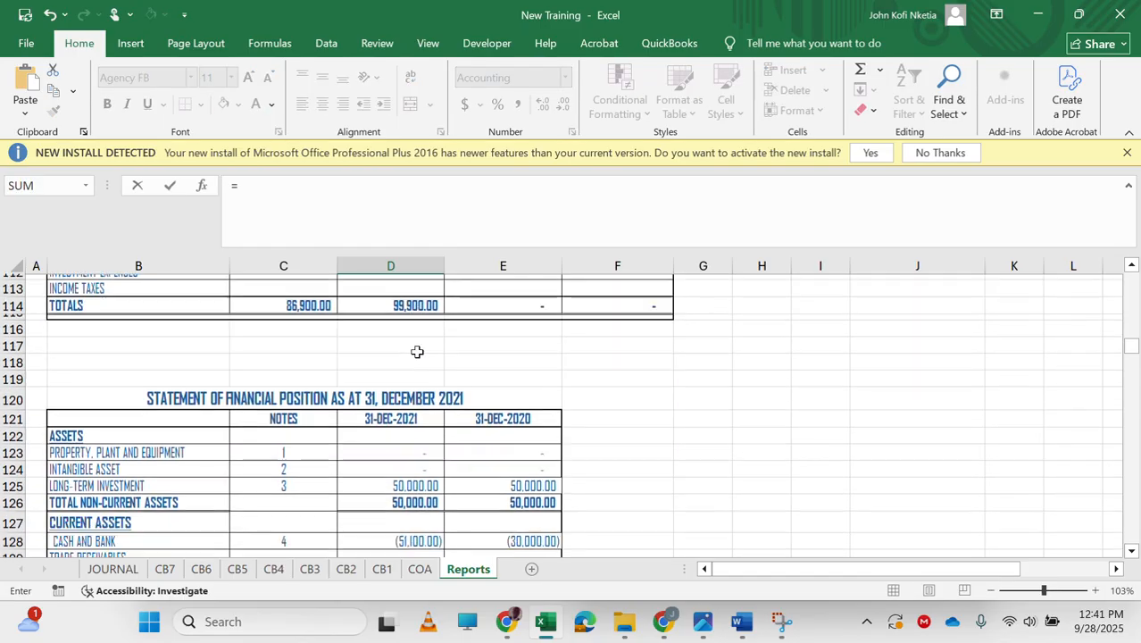
scroll(417, 352, "down", 8)
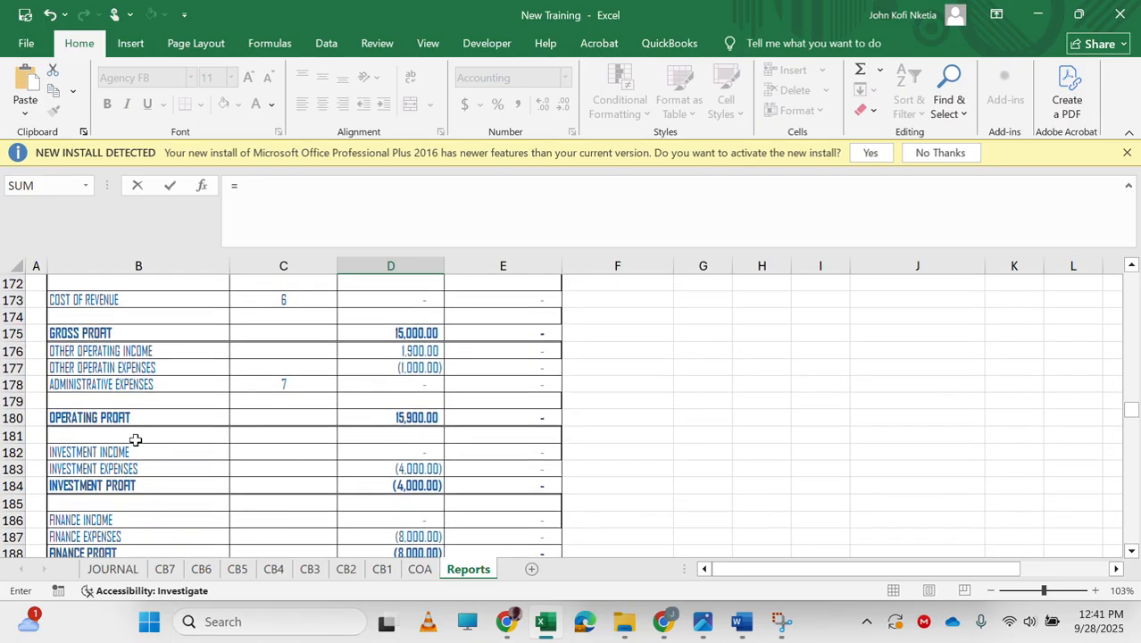
left_click(419, 519)
key("Escape")
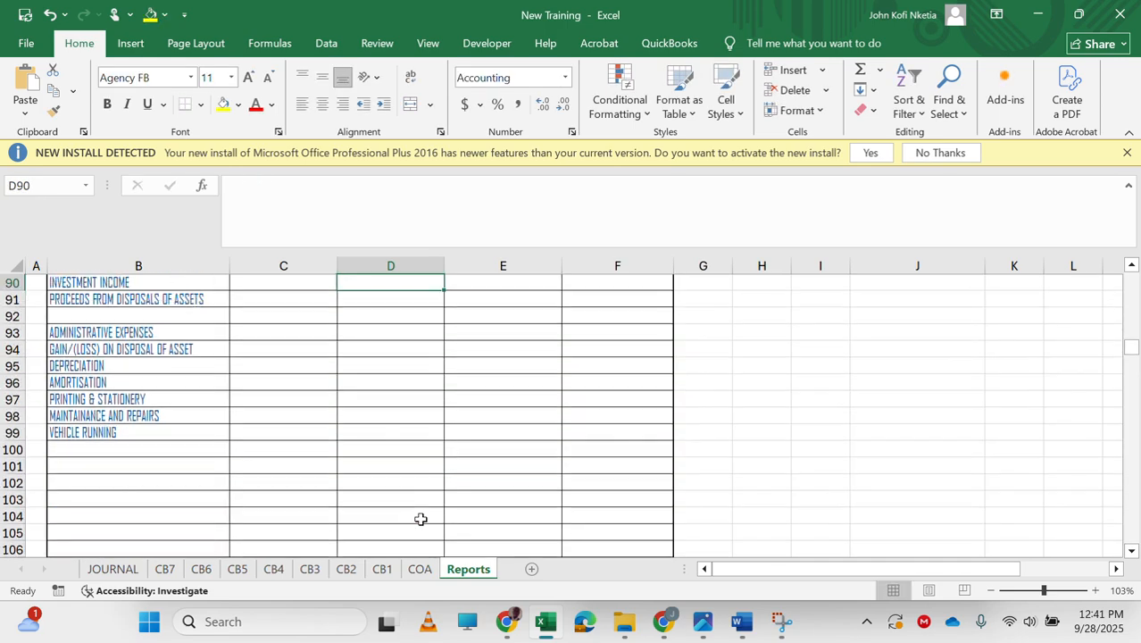
Link the investment income cell D90 to D182 in the income statement.
type("=")
scroll(395, 476, "down", 14)
scroll(395, 476, "down", 12)
scroll(394, 475, "down", 6)
scroll(395, 475, "up", 3)
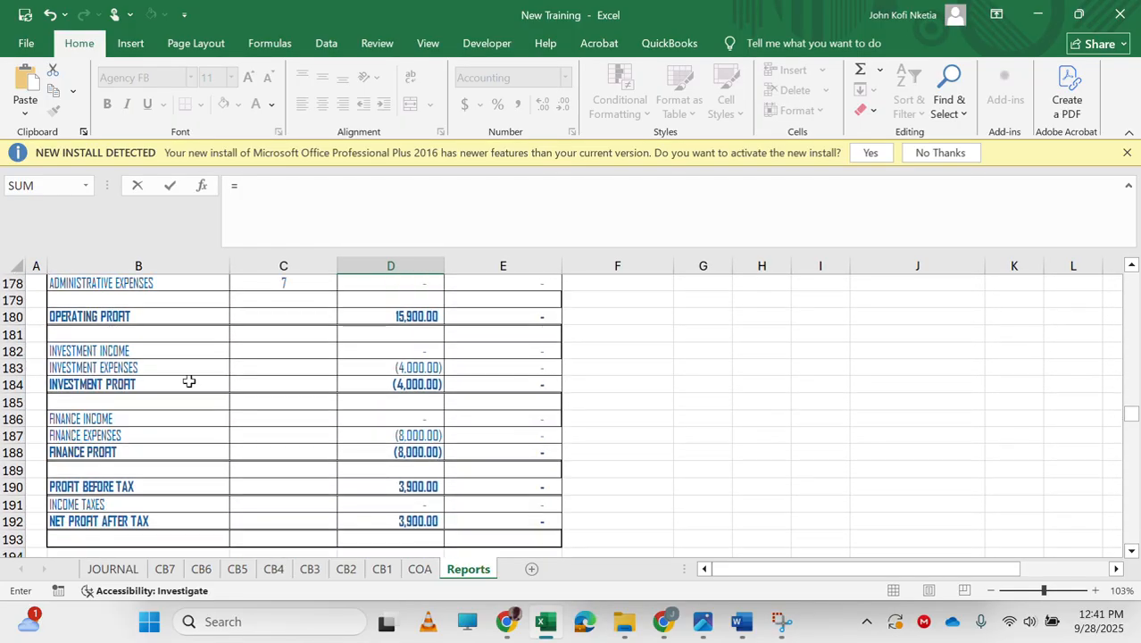
left_click(414, 352)
key("Return")
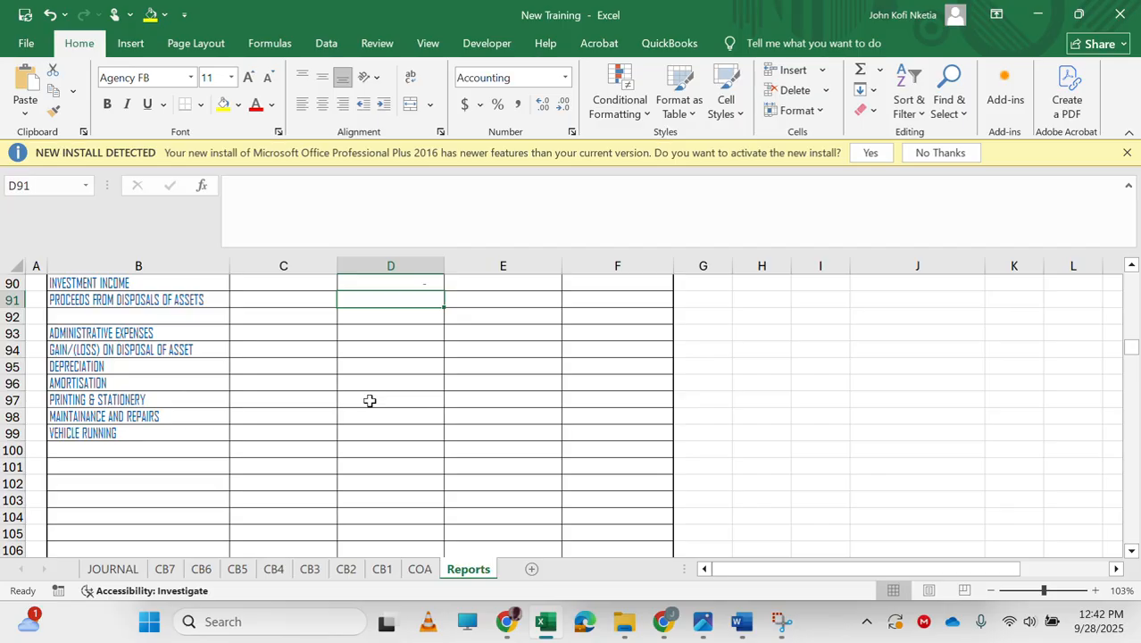
Copy the consultation fee SUMIFS formula from D322 into D91 for proceeds from disposals of assets.
scroll(369, 401, "down", 20)
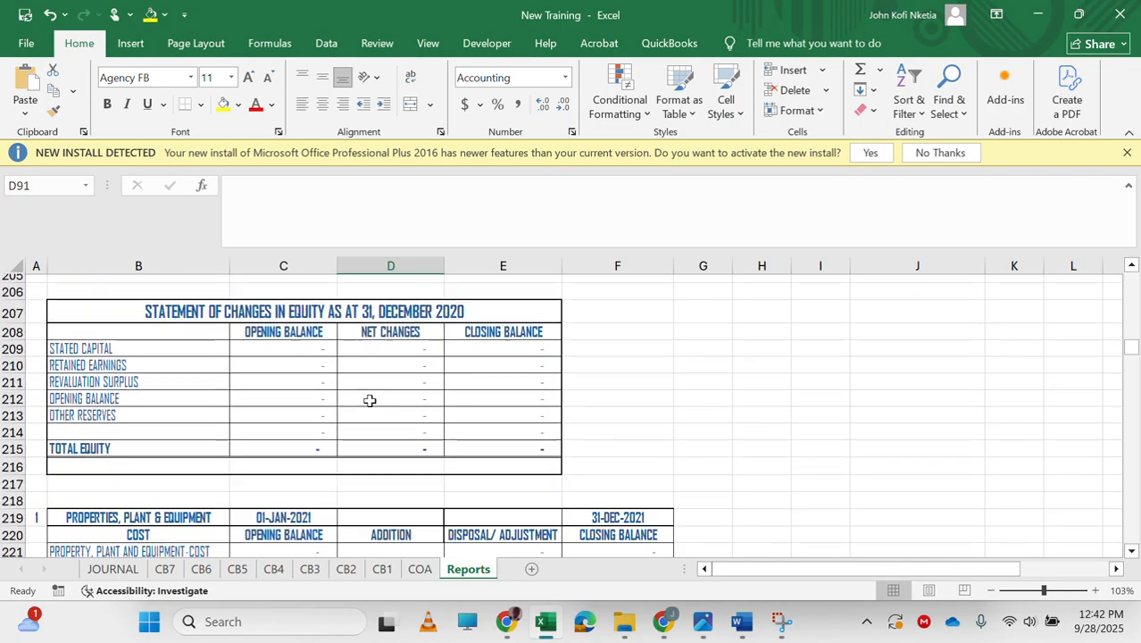
scroll(370, 401, "down", 19)
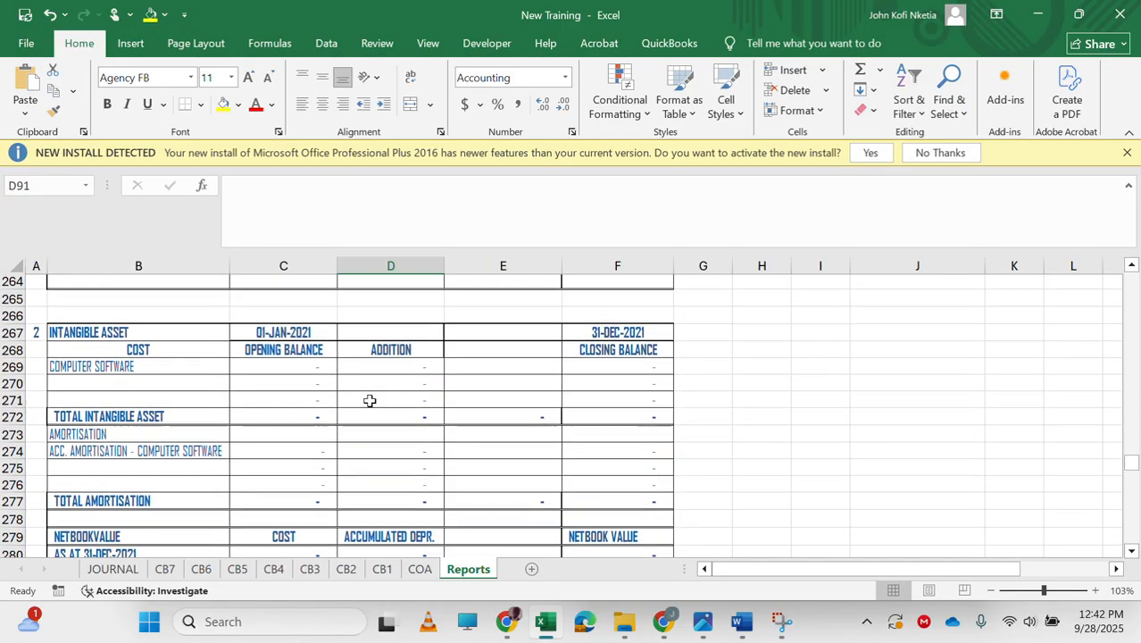
scroll(369, 401, "down", 13)
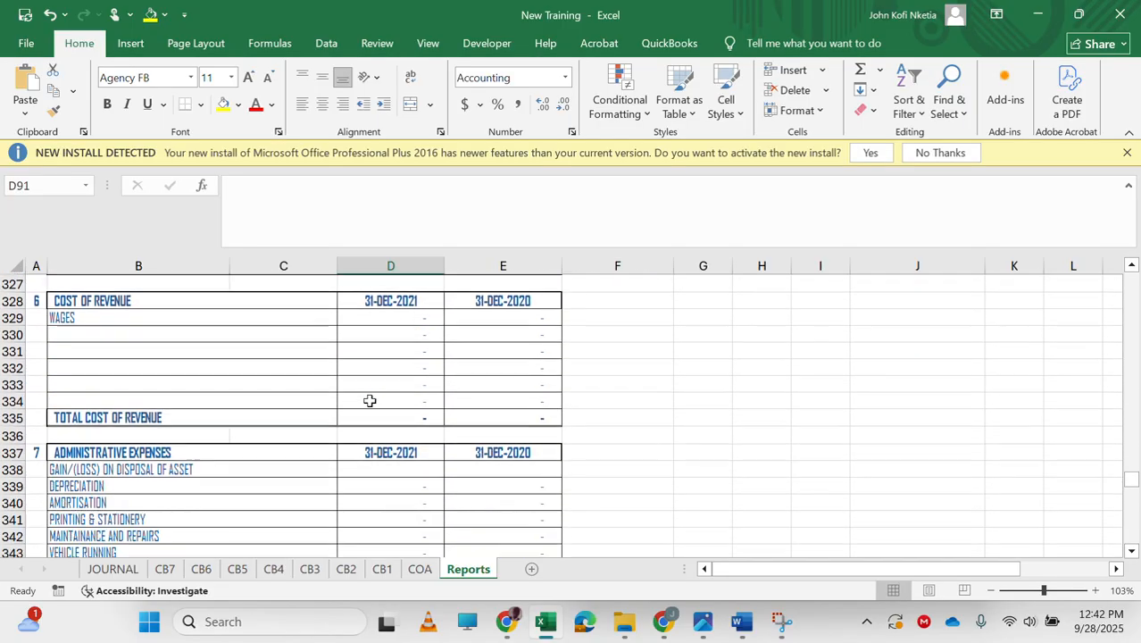
scroll(370, 401, "up", 5)
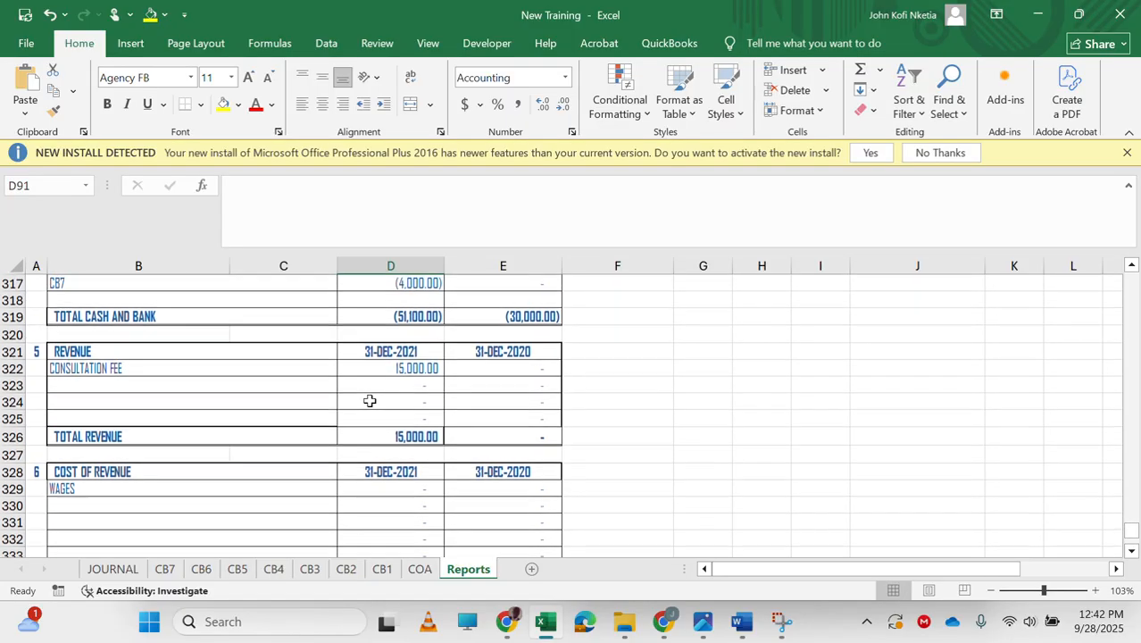
left_click(399, 370)
key("ctrl+c")
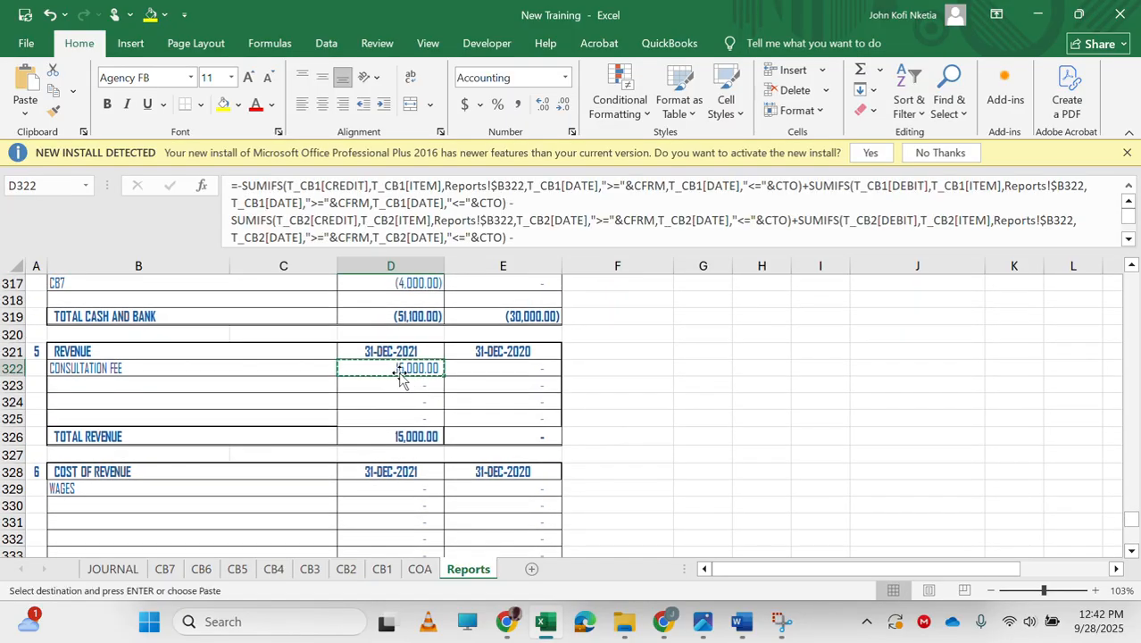
scroll(440, 408, "up", 20)
scroll(441, 408, "up", 13)
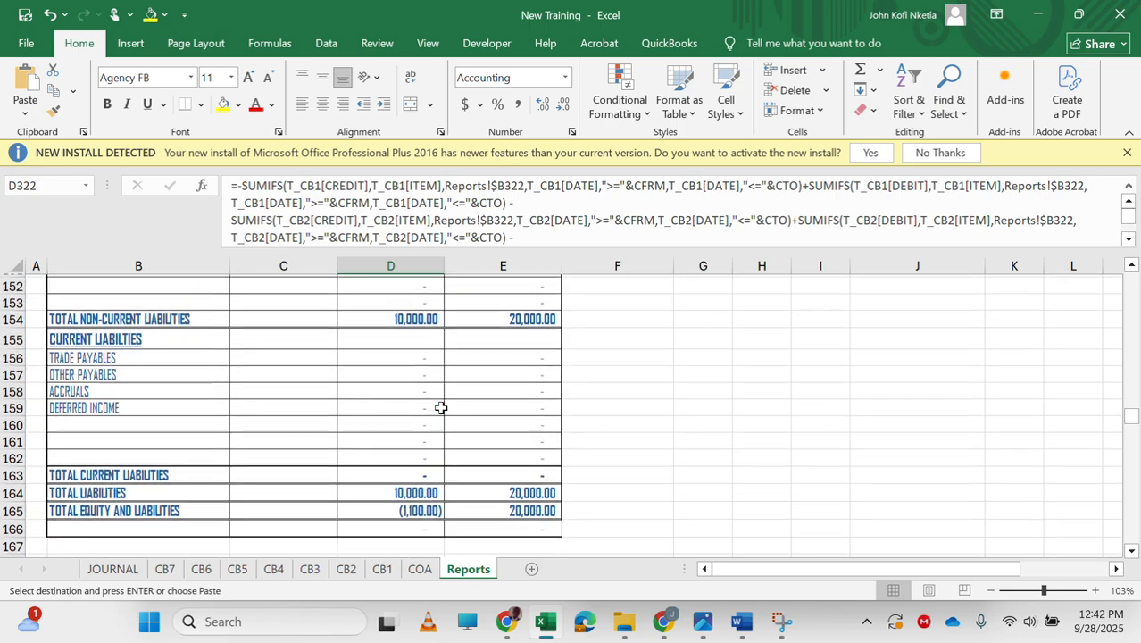
scroll(440, 408, "up", 19)
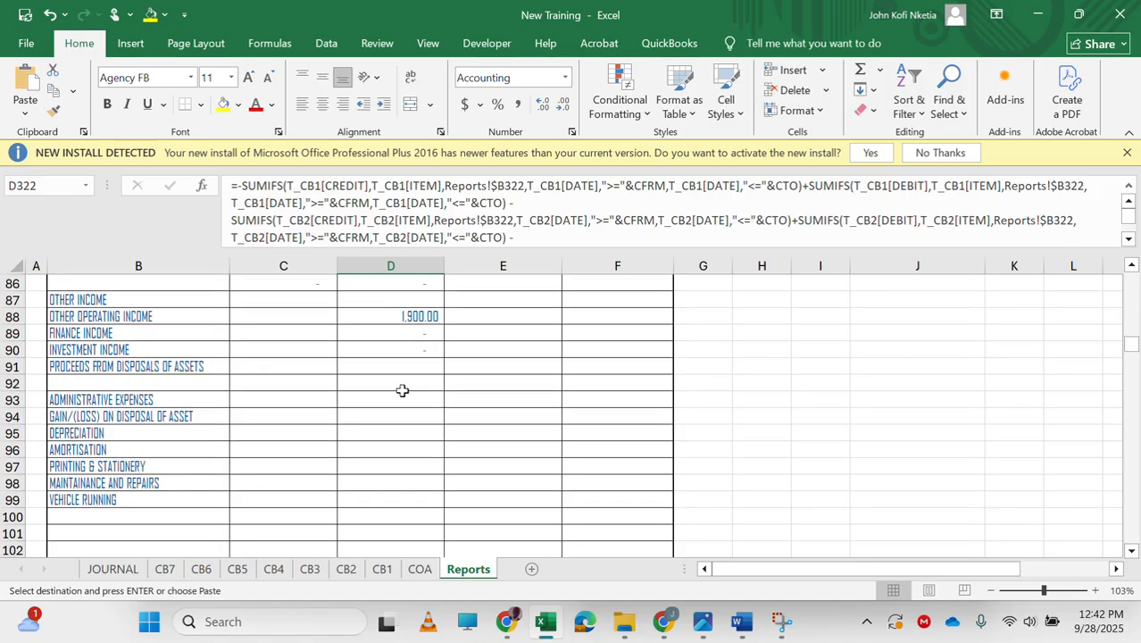
left_click(398, 355)
key("Down")
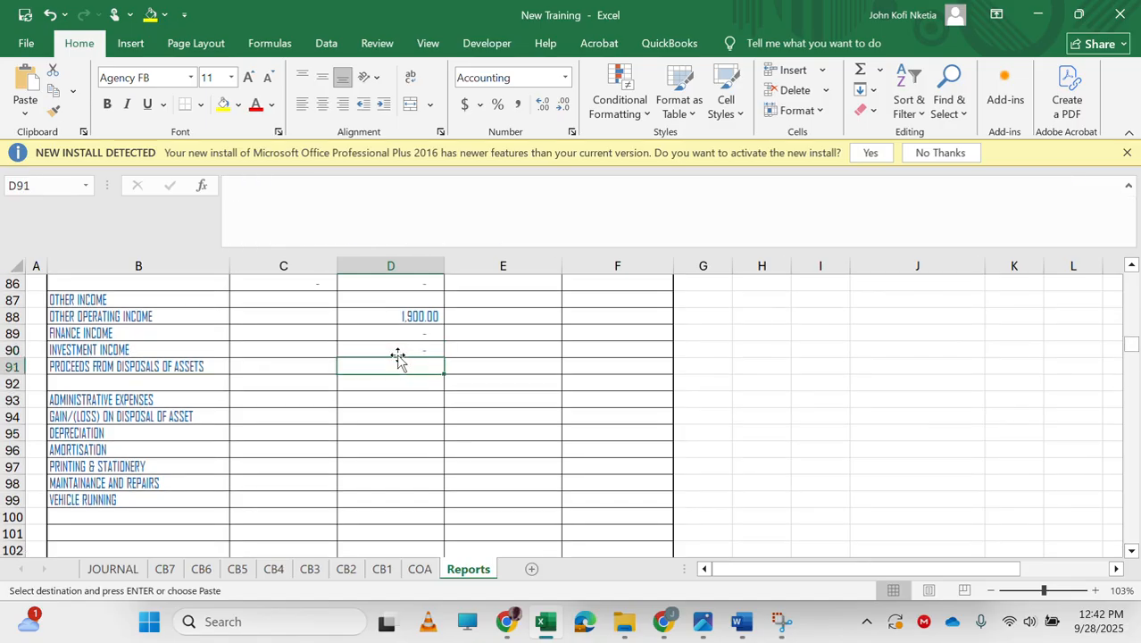
key("ctrl+v")
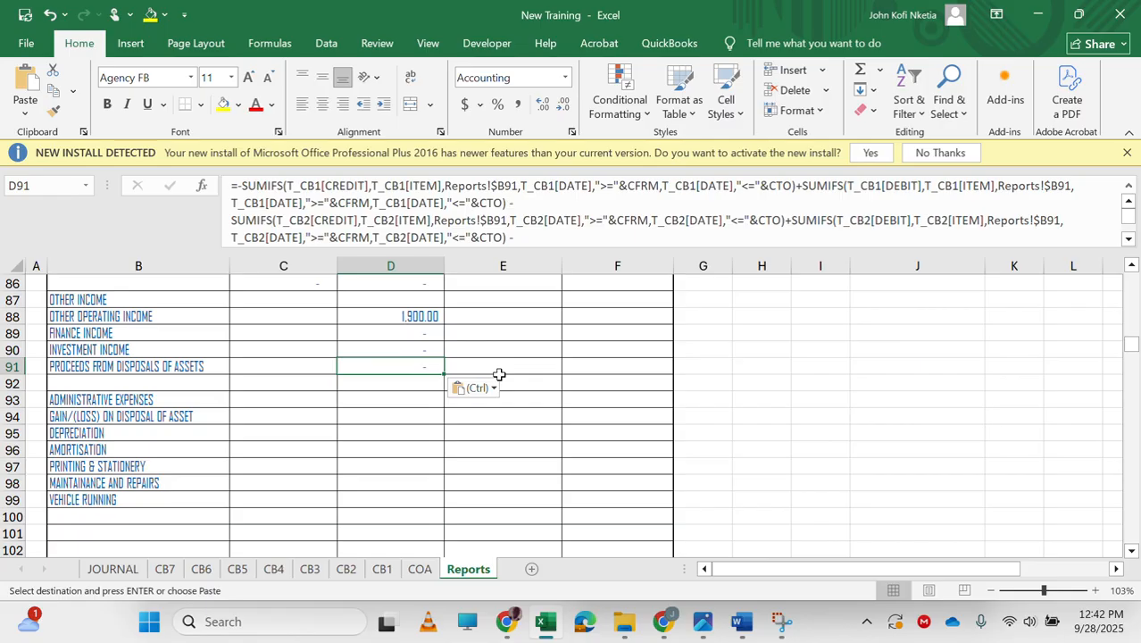
key("Escape")
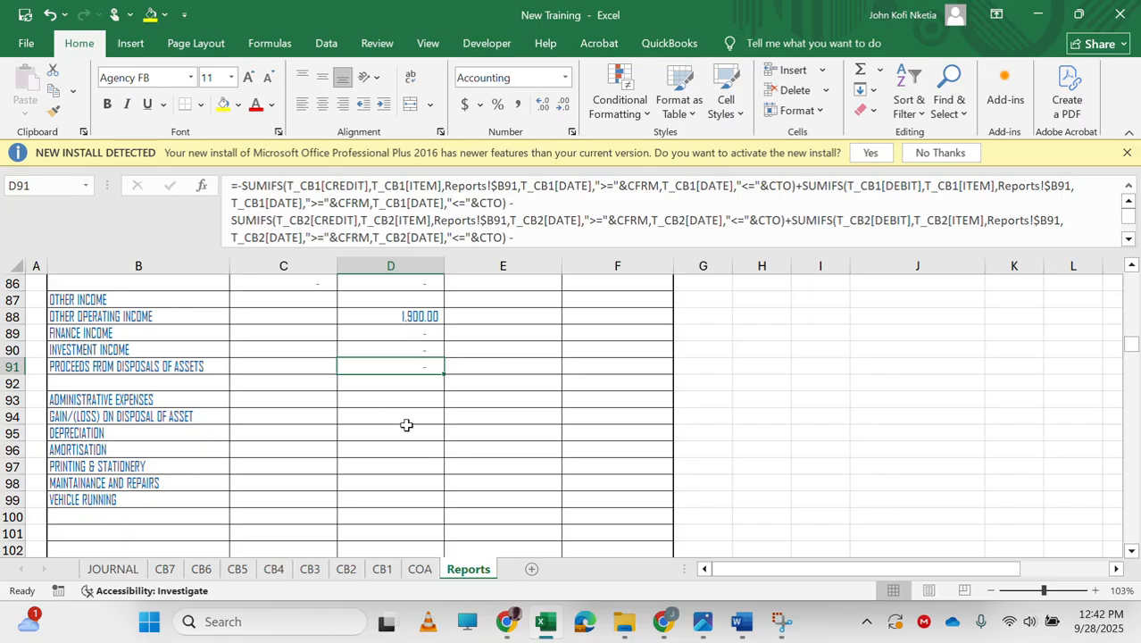
Link C94 to the gain/(loss) on disposal cell D338 in the administrative expenses note and fill it down through row 108.
scroll(407, 425, "down", 1)
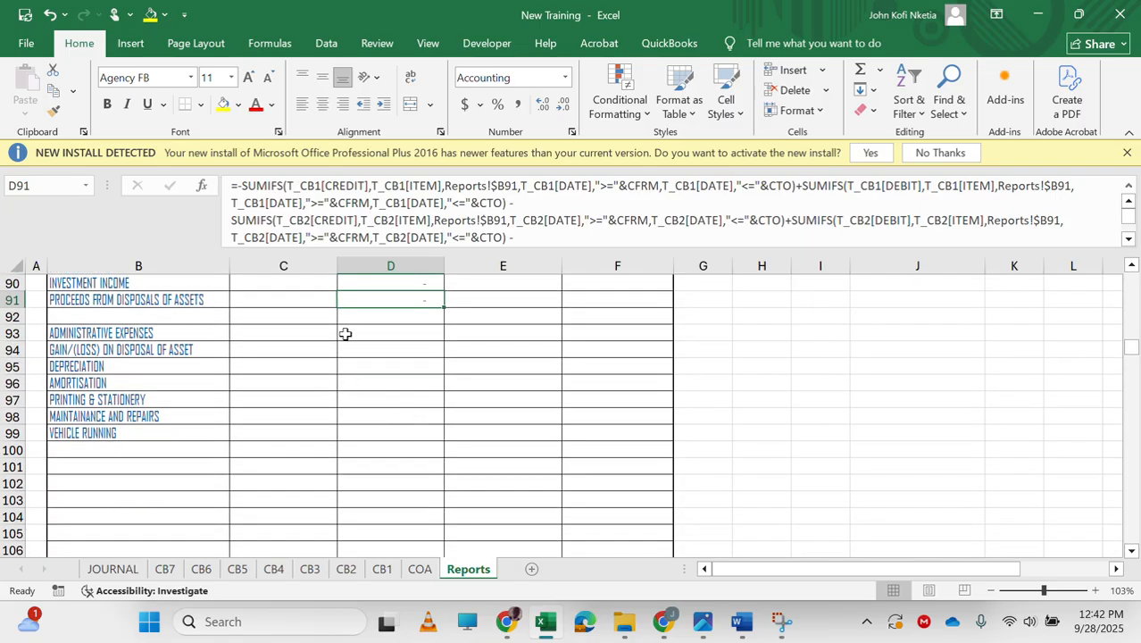
scroll(346, 333, "up", 1)
left_click(384, 381)
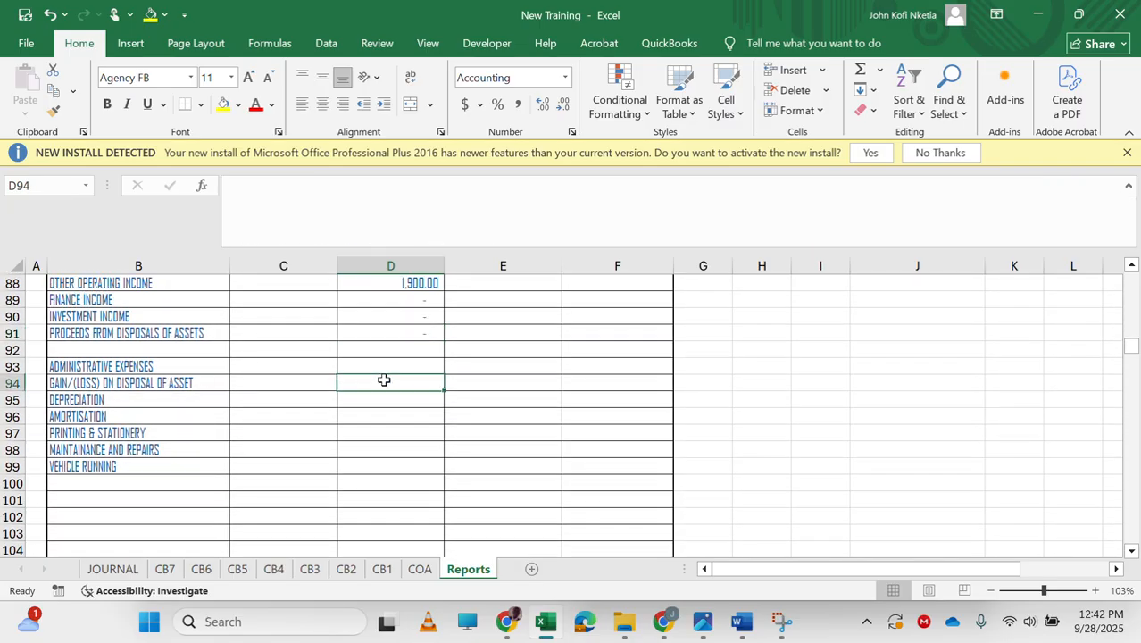
key("Left")
key("Up")
key("Down")
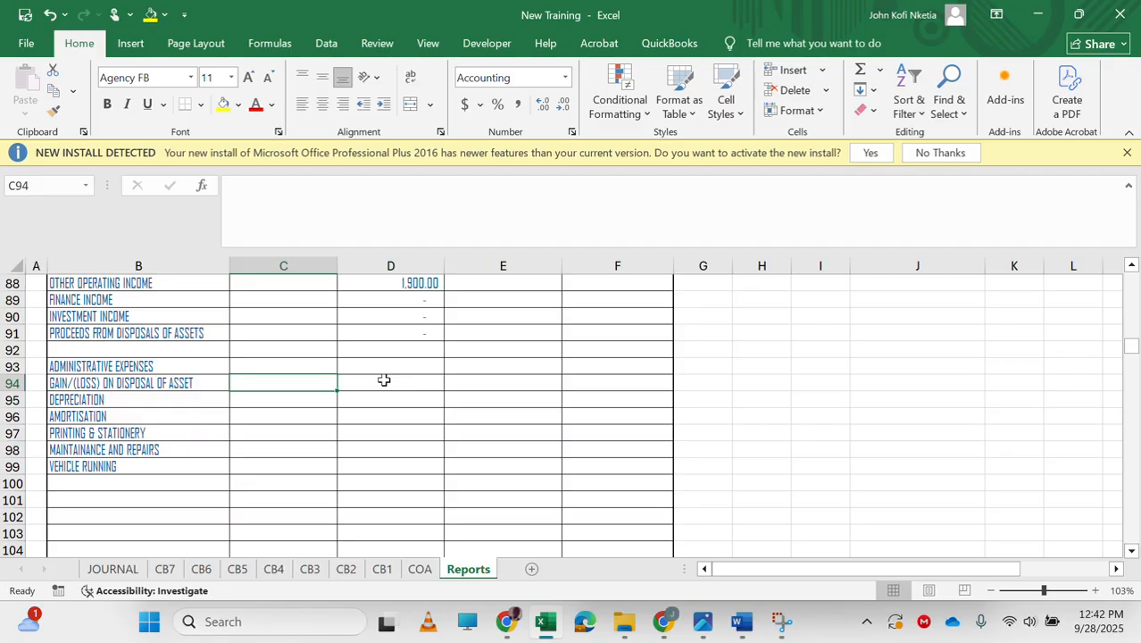
type("=")
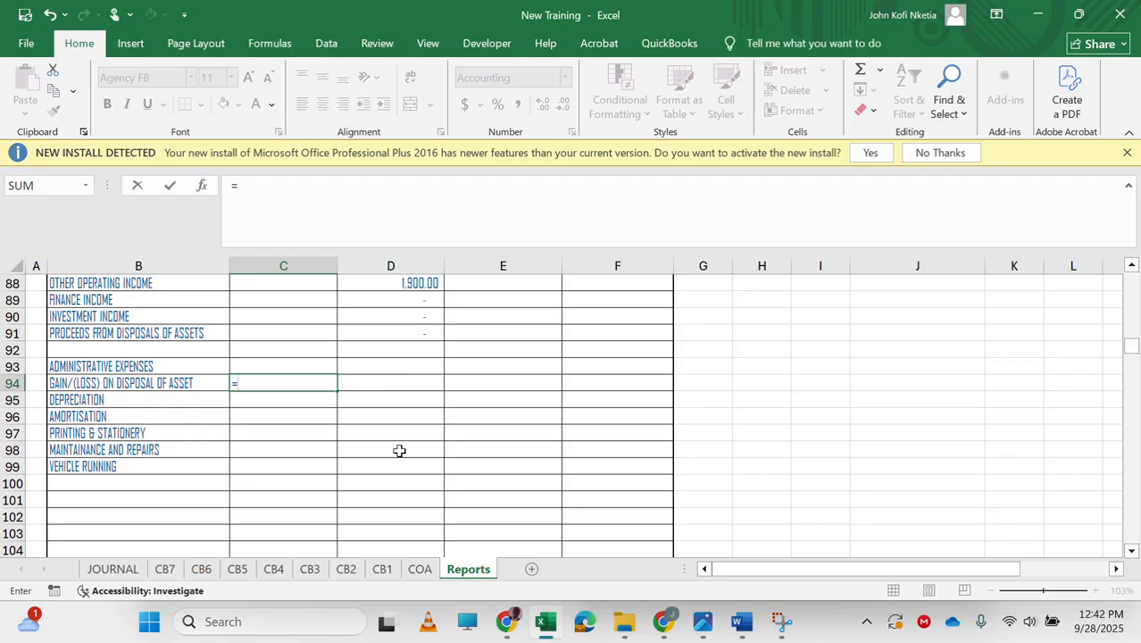
scroll(343, 414, "down", 20)
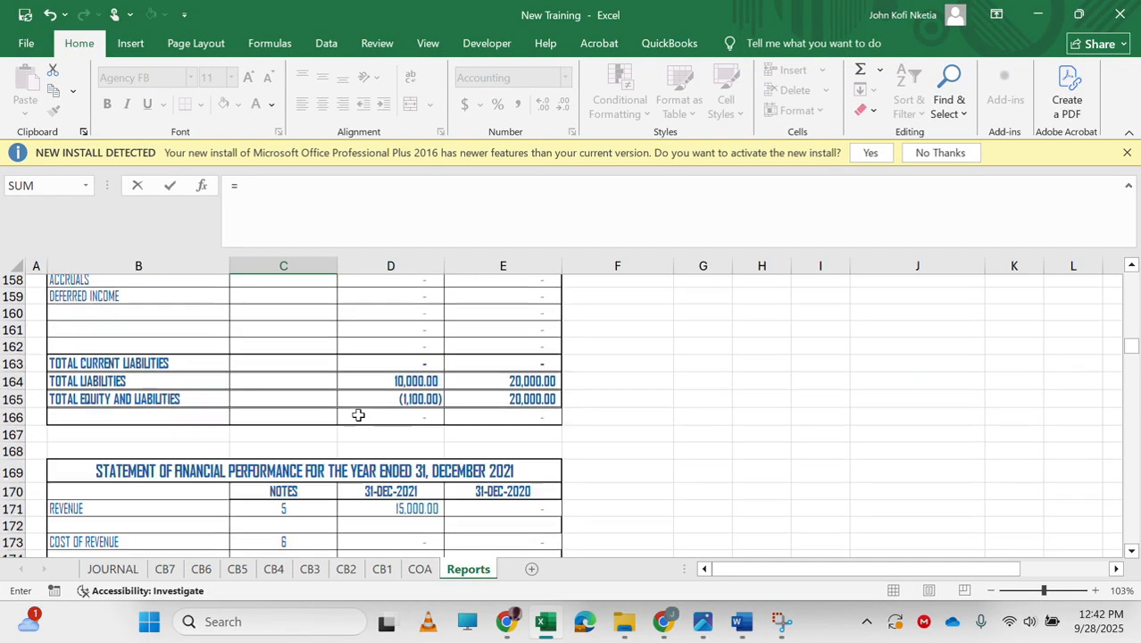
scroll(358, 415, "down", 20)
scroll(358, 414, "up", 18)
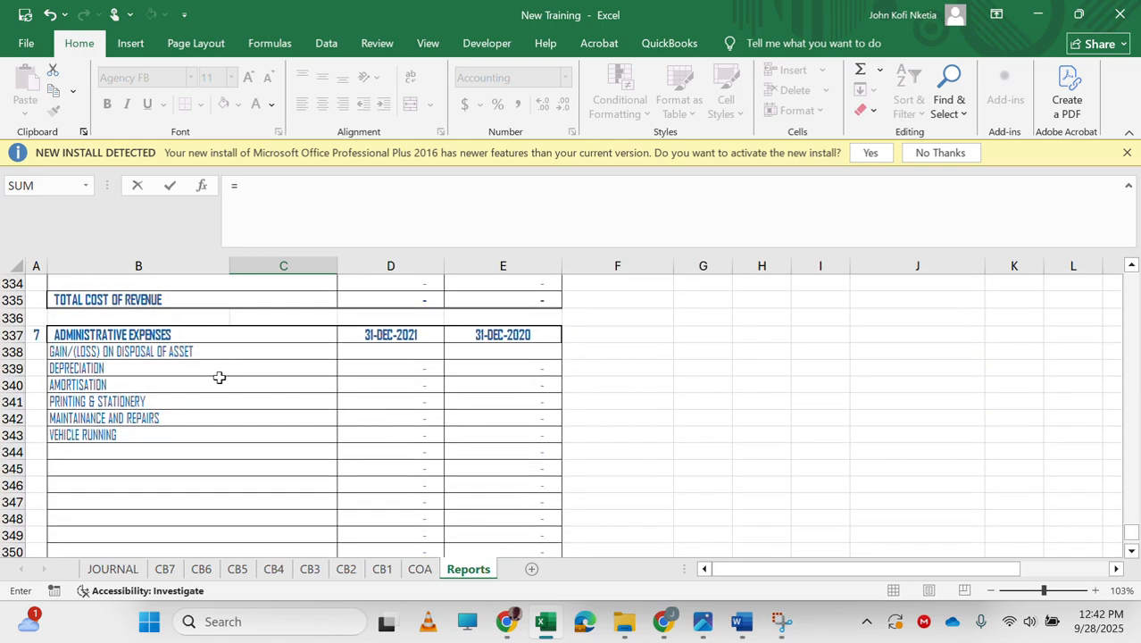
left_click(396, 368)
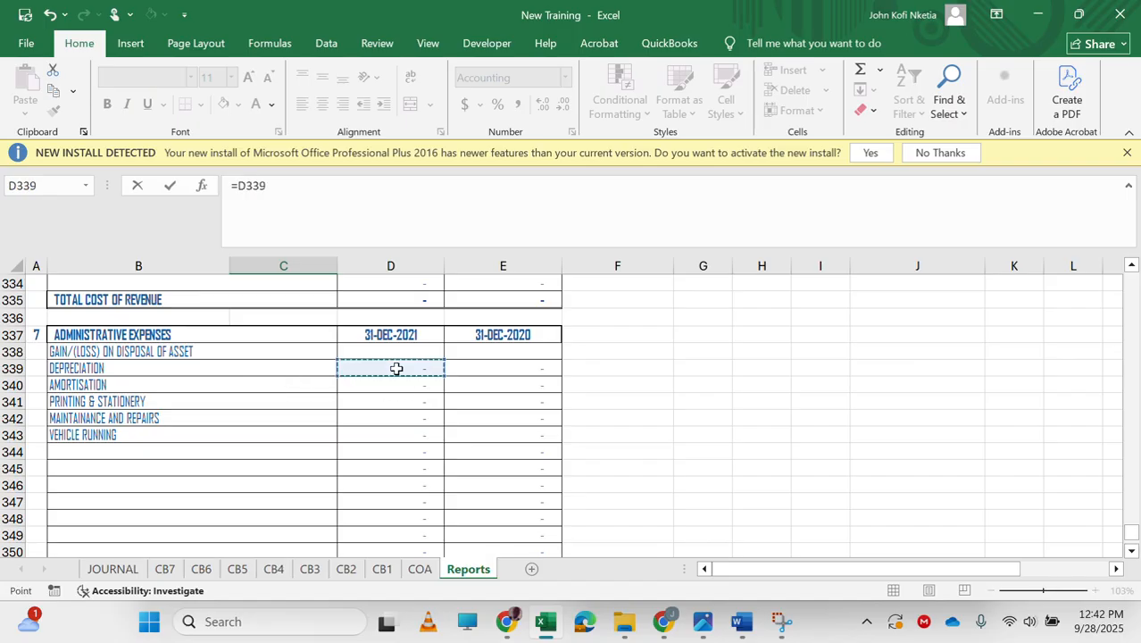
key("Return")
key("Up")
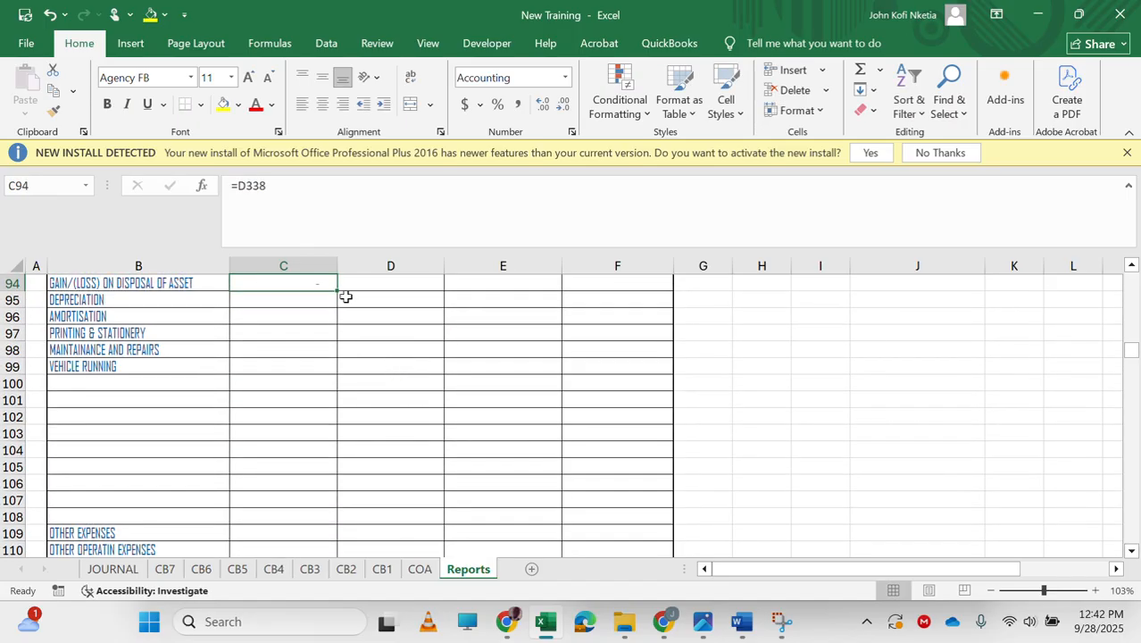
left_click_drag(339, 293, 313, 444)
scroll(301, 334, "up", 5)
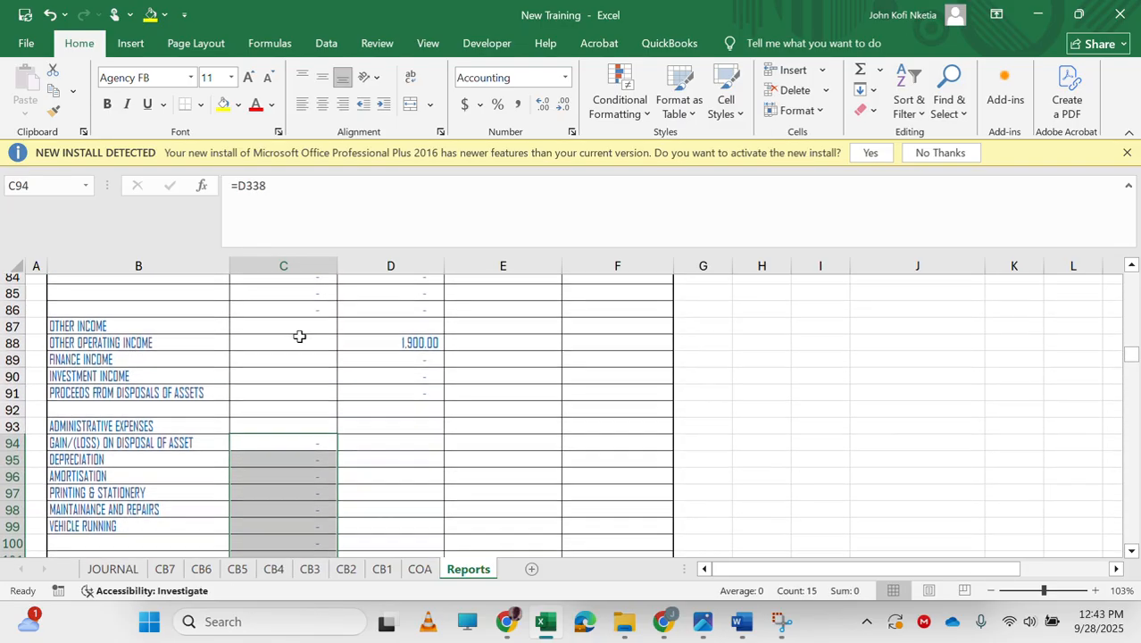
Rewrite C94 as =IF(D338<0,0,D338) to show only positive balances.
left_click(238, 183)
left_click_drag(238, 183, 321, 186)
key("ctrl+c")
type("IF(")
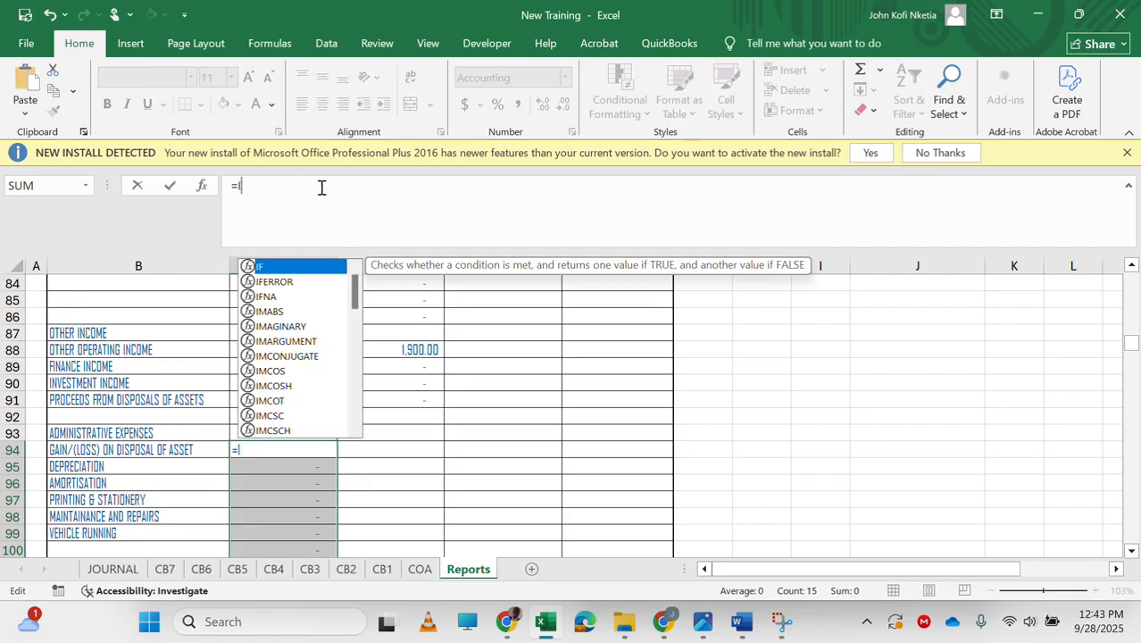
key("ctrl+v")
type("<0,0,")
key("ctrl+v")
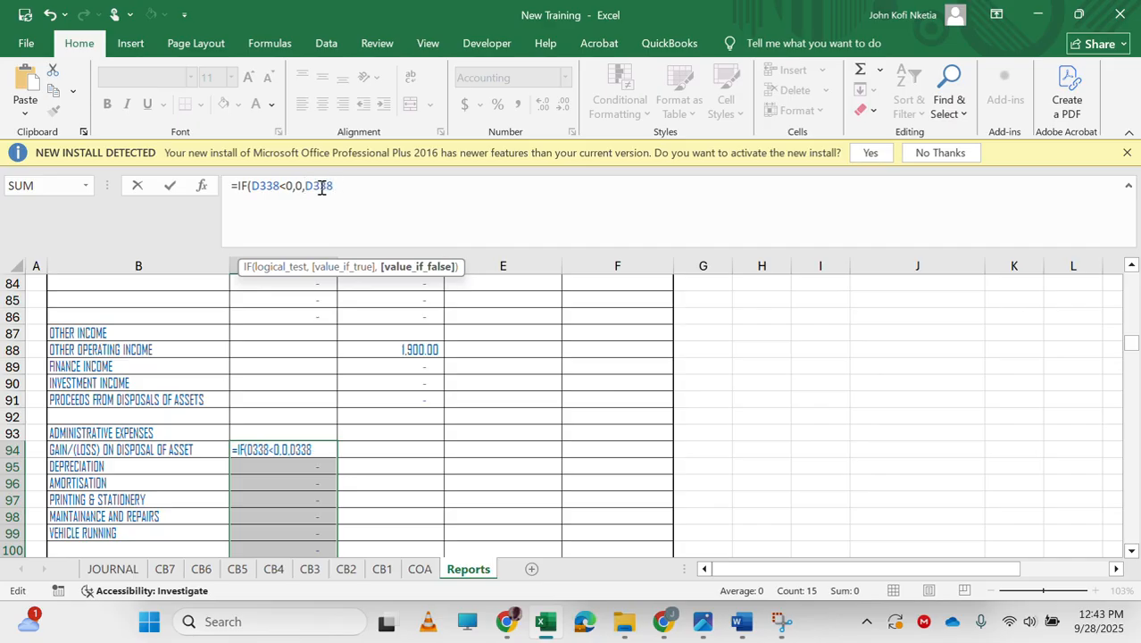
key("Return")
key("Down")
key("Up")
key("Up")
key("Right")
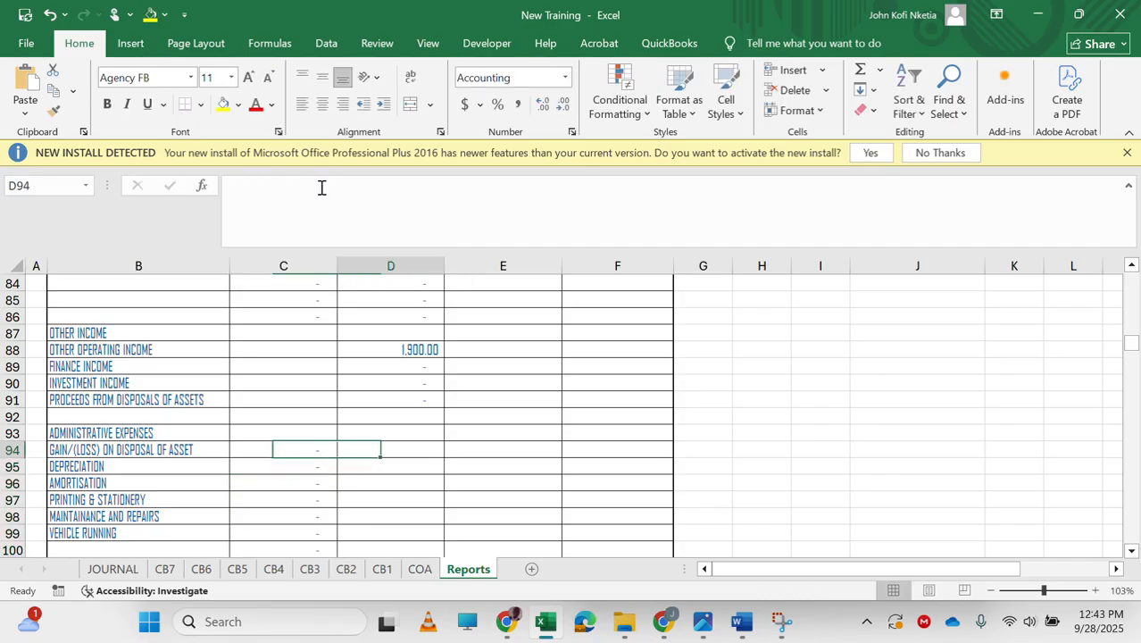
Enter =IF(D338<0,-D338,0) in D94 to show negative balances as positive credits.
type("=IF(")
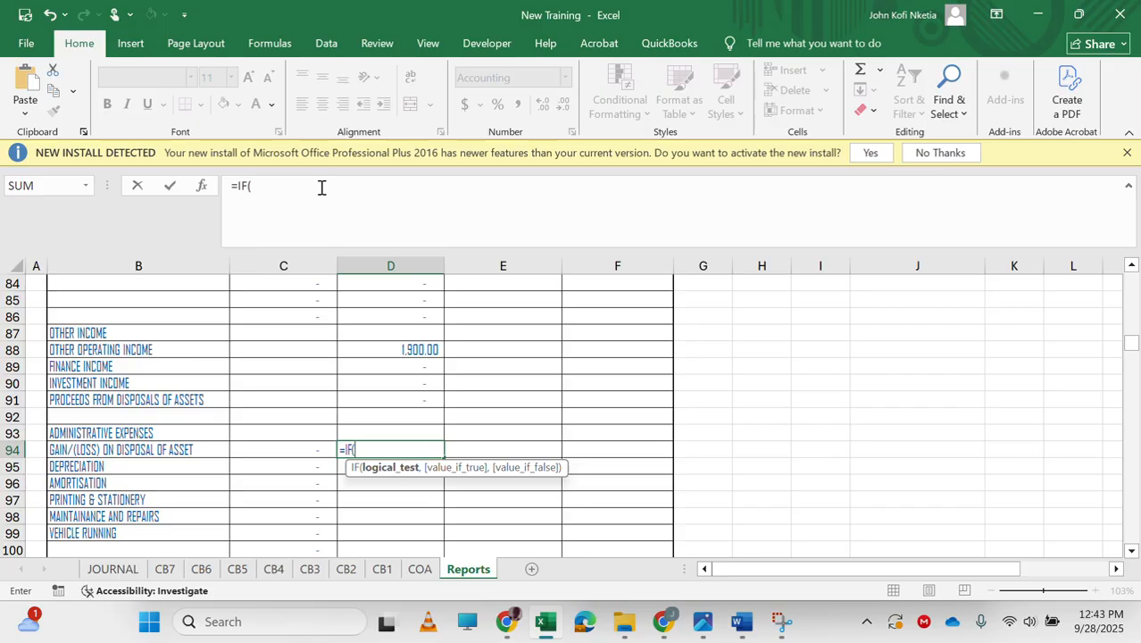
type("D338")
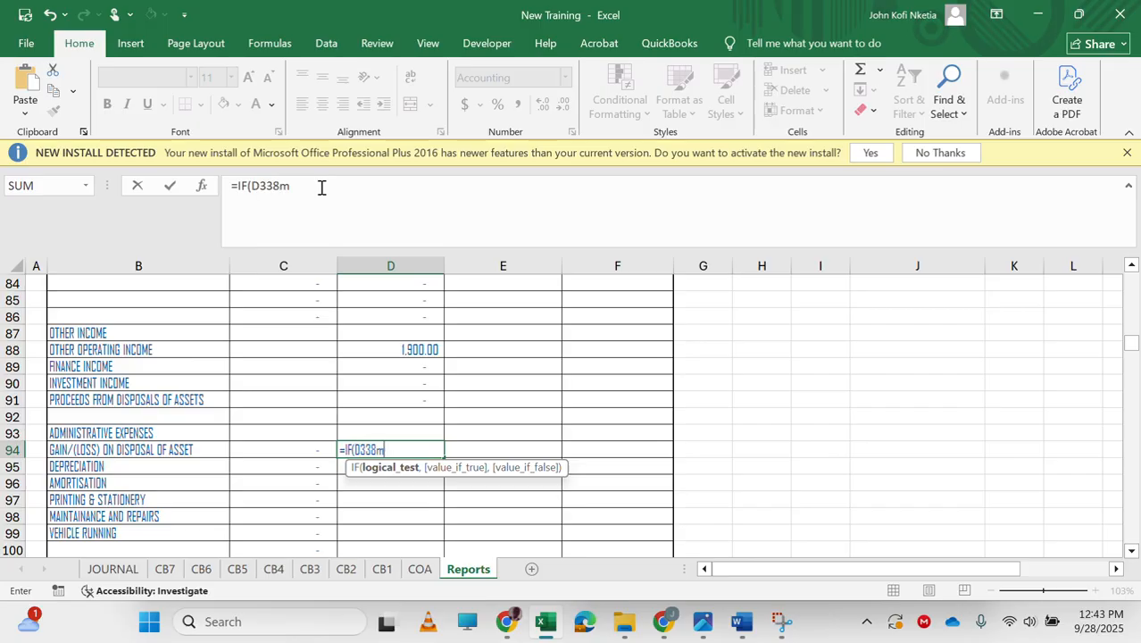
type("<0,-D338,")
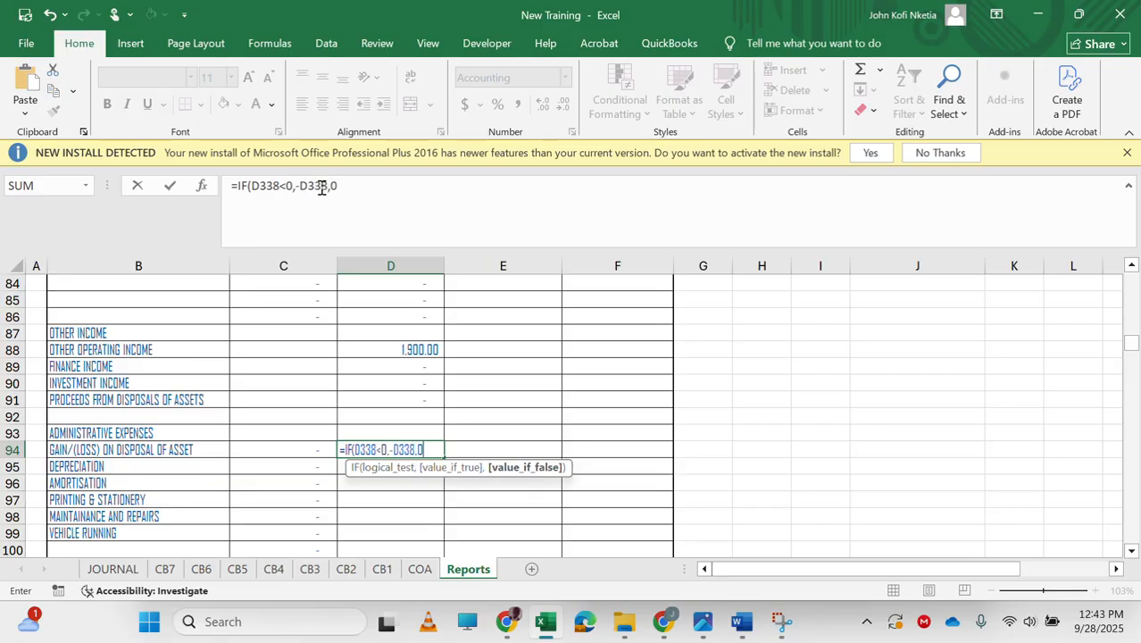
type("0")
key("ctrl+Return")
Fill the C94:D94 IF formulas down through row 108.
key("Left")
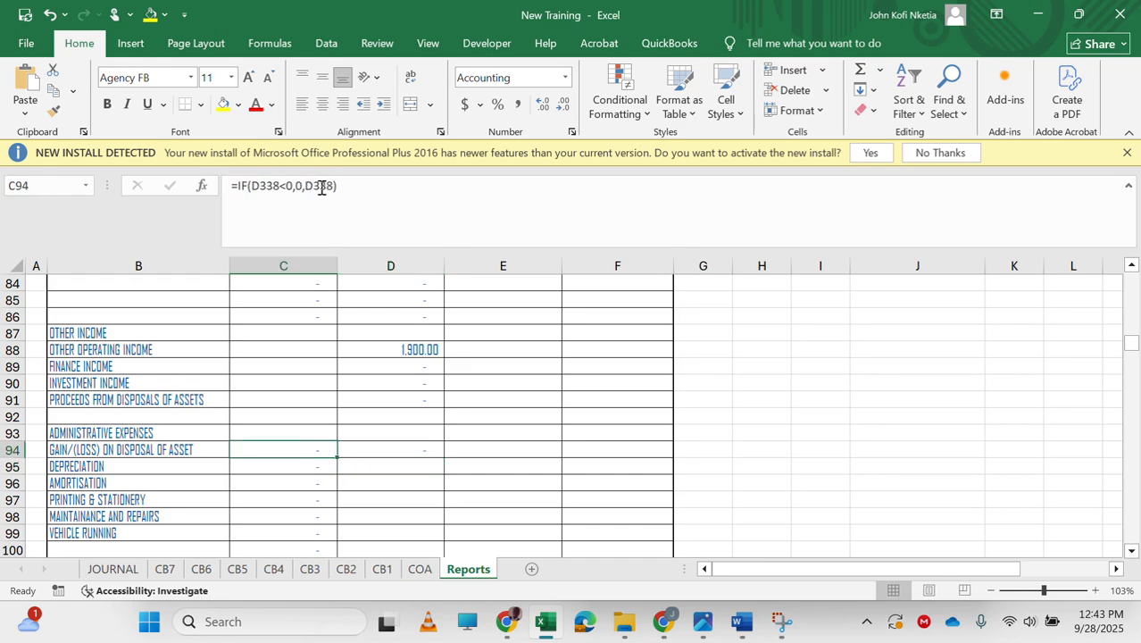
key("shift+Right")
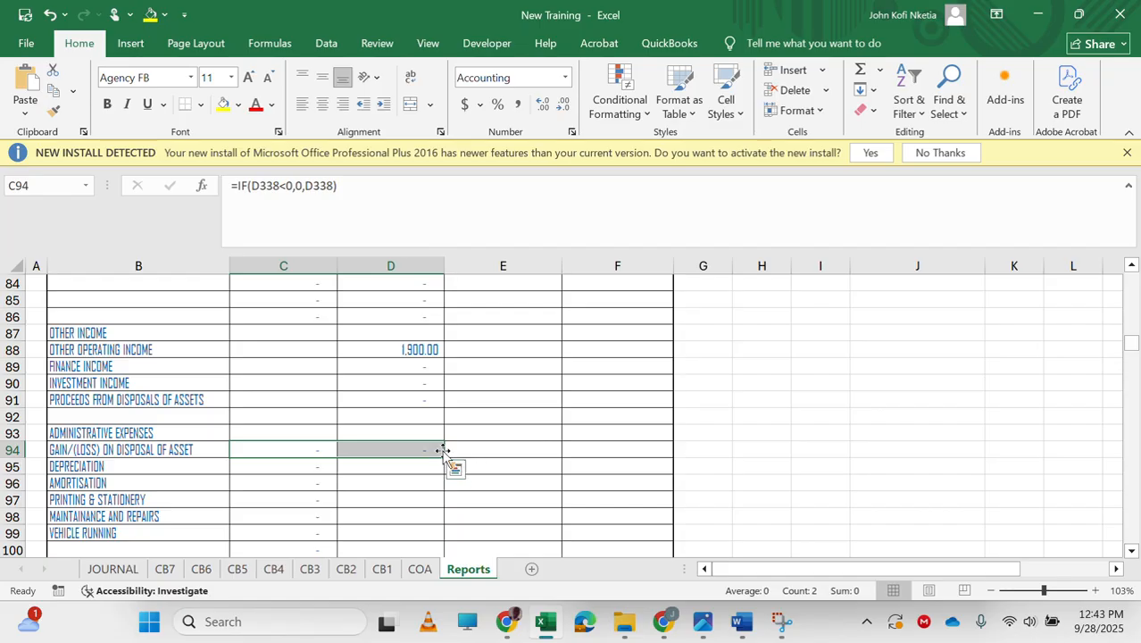
left_click_drag(443, 458, 425, 532)
scroll(364, 492, "down", 3)
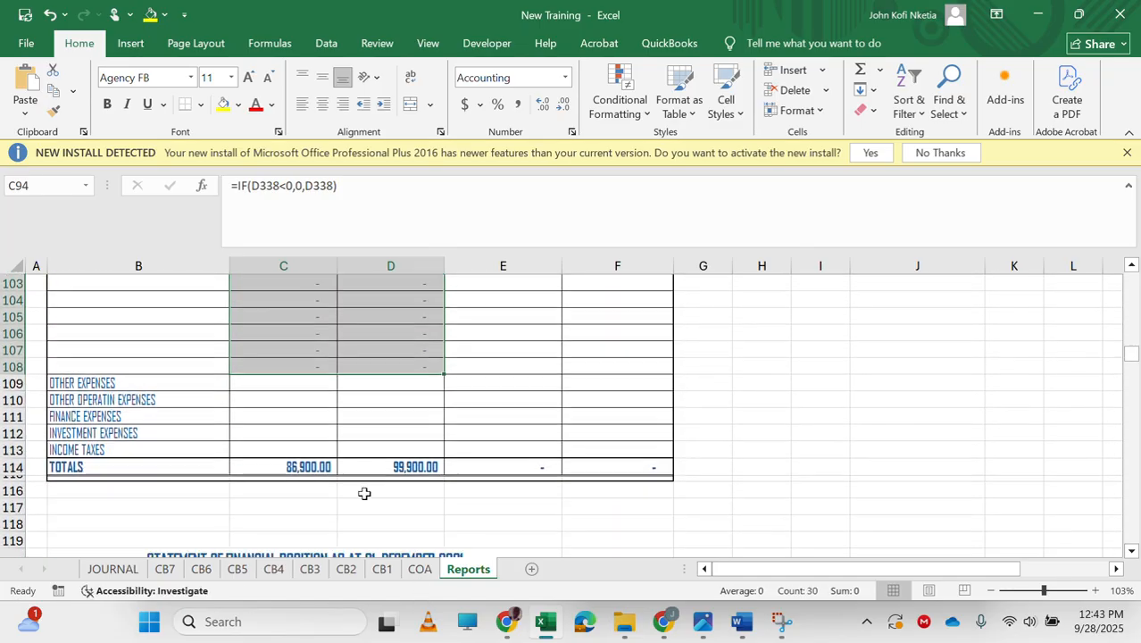
Bold and underline the OTHER EXPENSES heading in B109.
left_click(311, 398)
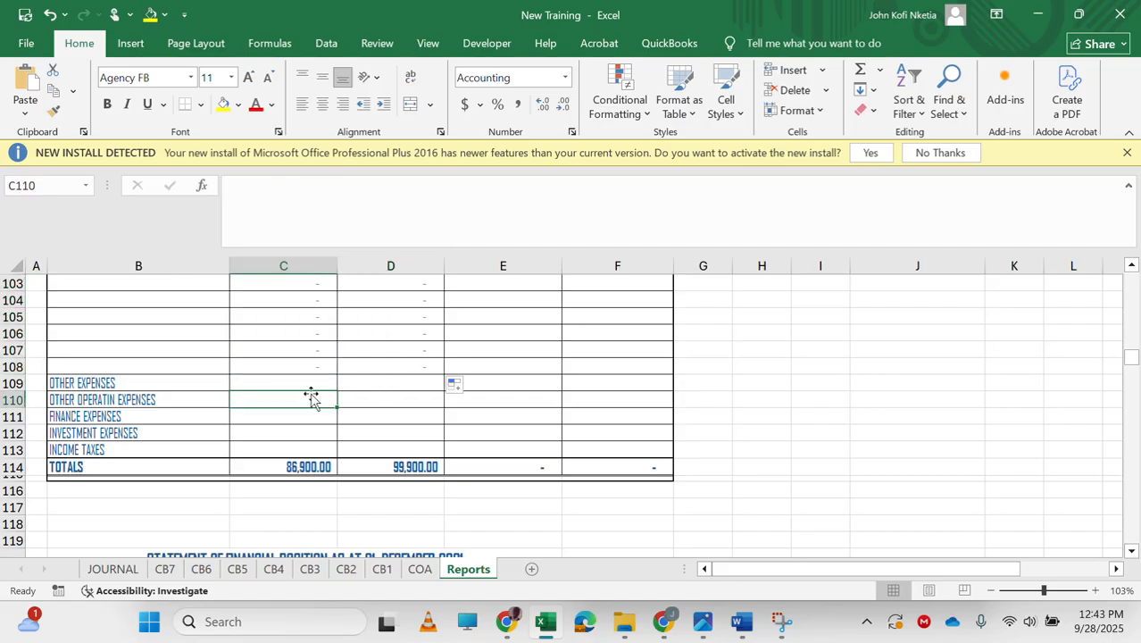
key("Left")
key("Up")
key("ctrl+b")
key("ctrl+u")
key("Up")
key("Down")
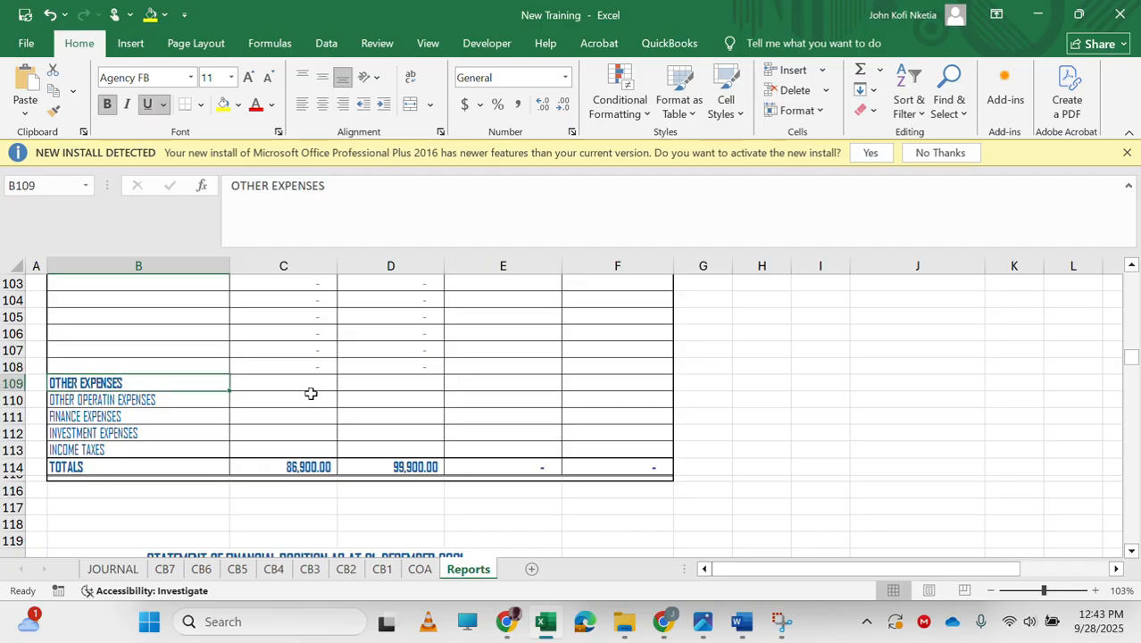
Link C110 (Other Operatin Expenses) to the income statement amount in D177.
left_click(311, 394)
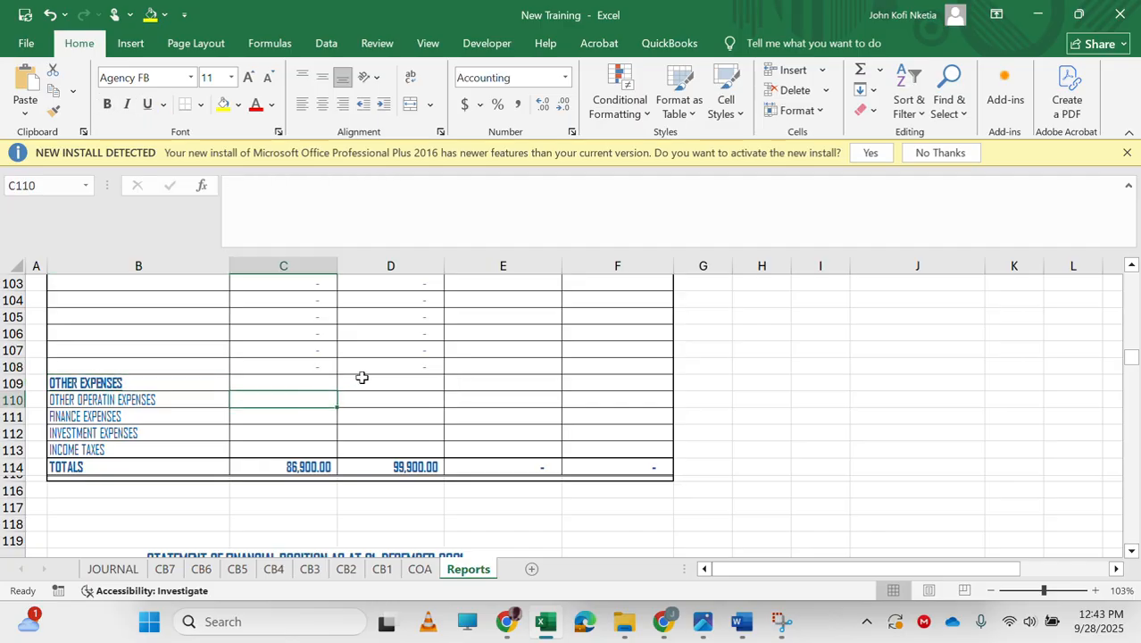
scroll(362, 376, "up", 2)
scroll(362, 377, "down", 1)
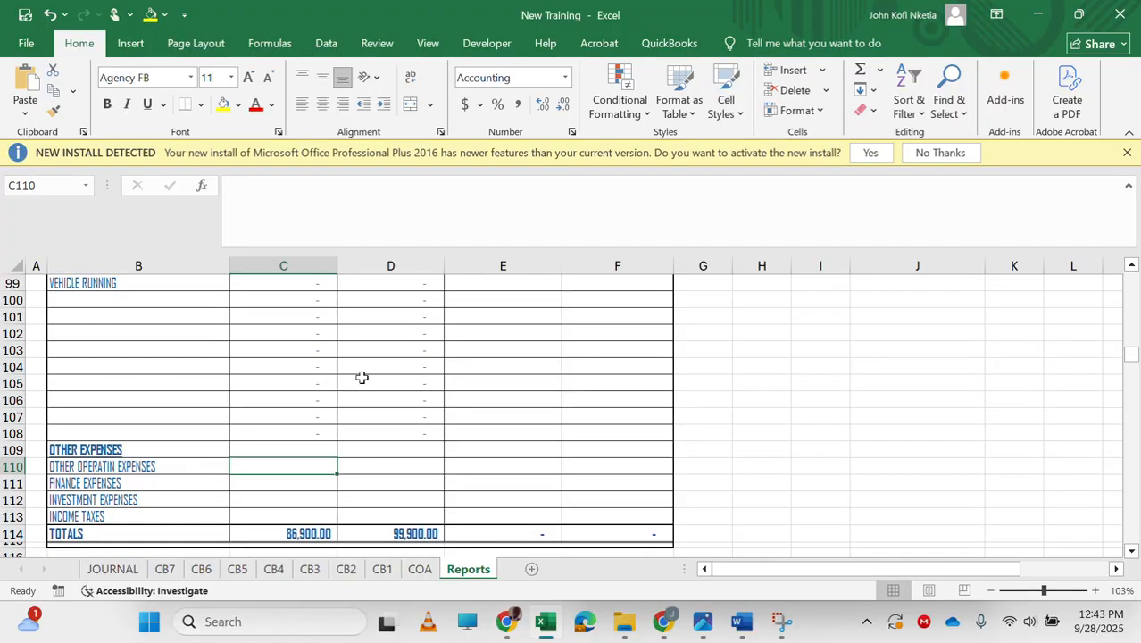
type("=")
scroll(351, 453, "down", 9)
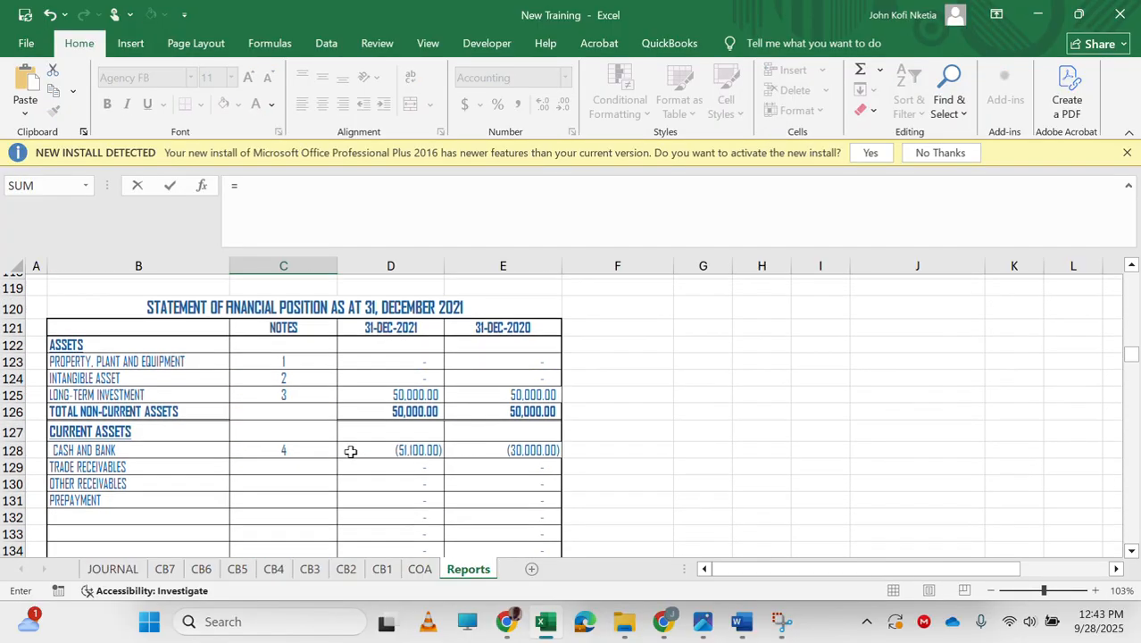
scroll(351, 452, "up", 2)
scroll(350, 452, "down", 4)
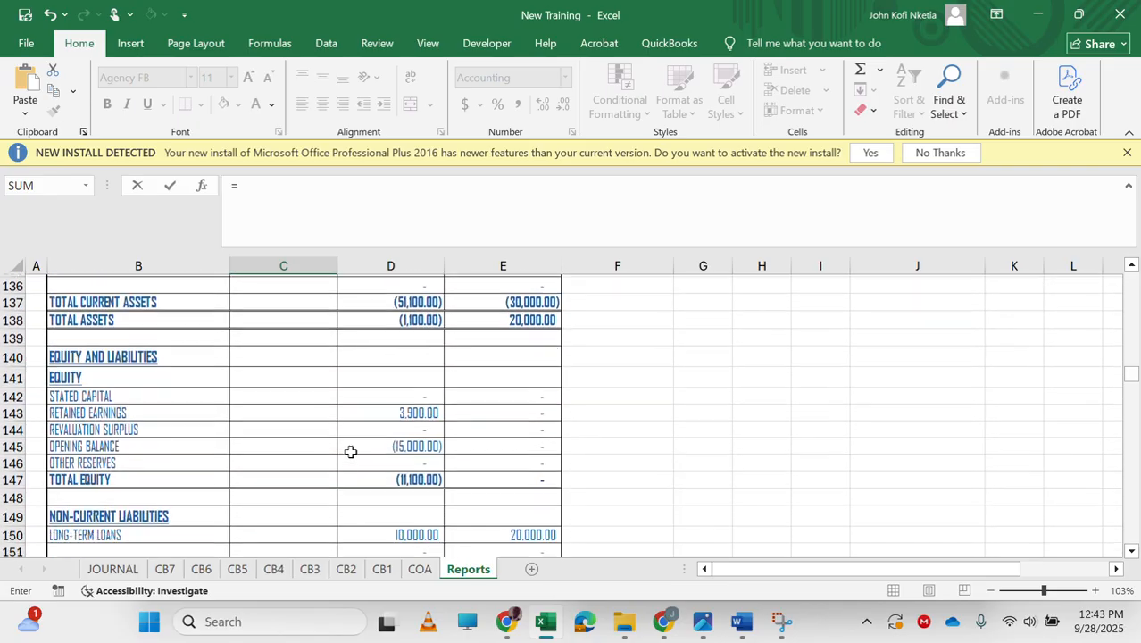
scroll(351, 452, "down", 7)
scroll(350, 452, "up", 2)
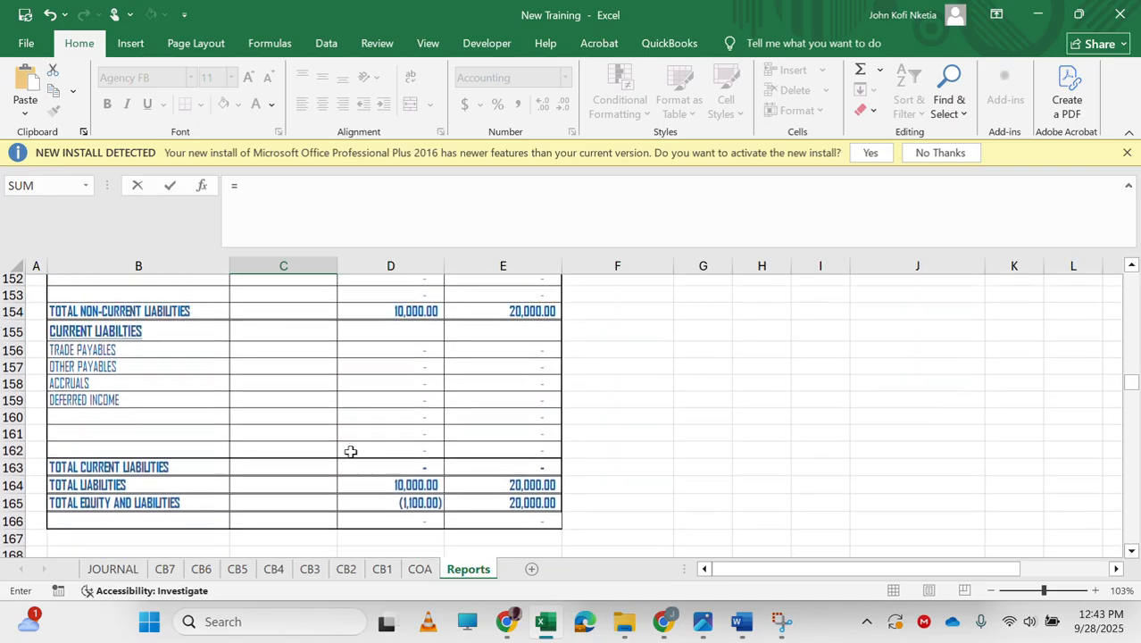
scroll(351, 453, "down", 9)
scroll(351, 453, "up", 2)
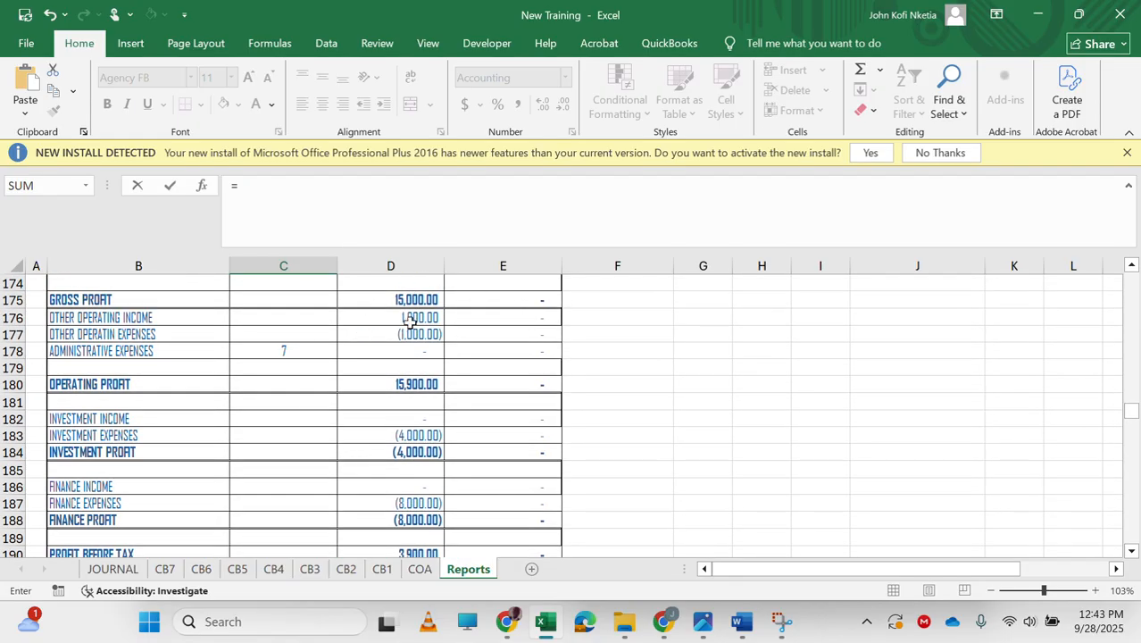
type("-")
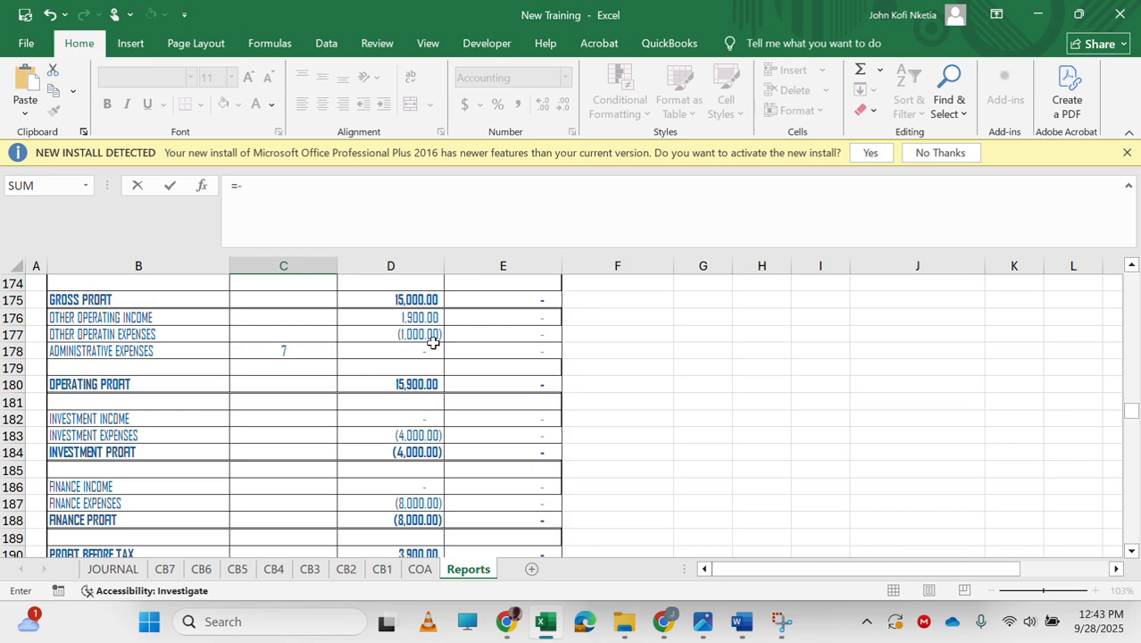
left_click(411, 335)
key("Return")
Edit C110's formula to =-D177 so the expense appears as a positive debit.
scroll(410, 335, "down", 20)
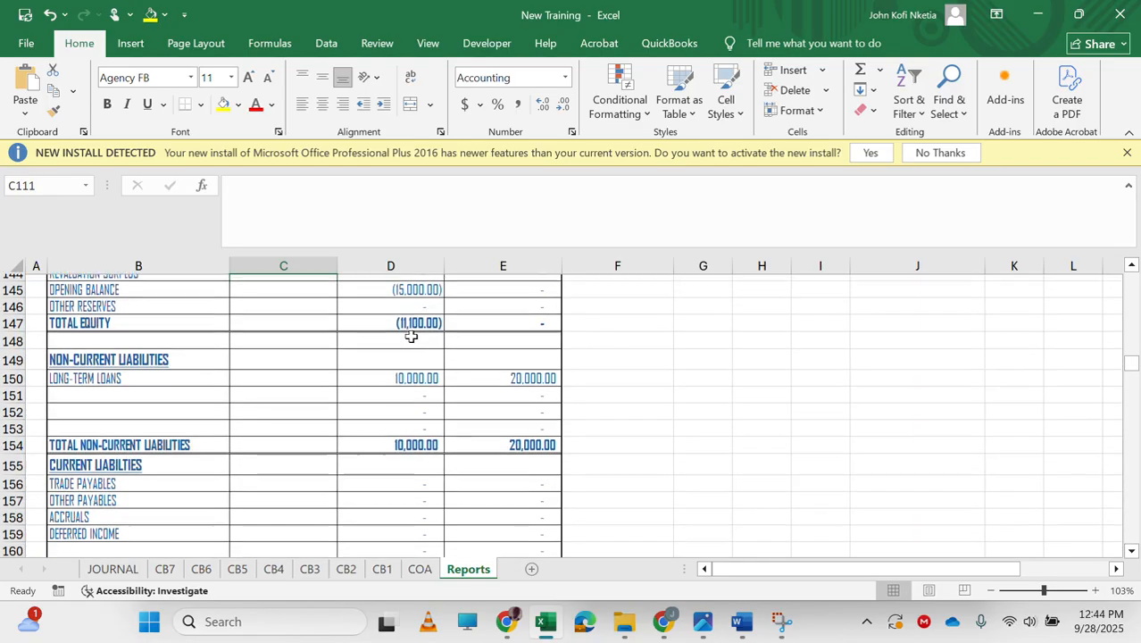
scroll(411, 335, "up", 10)
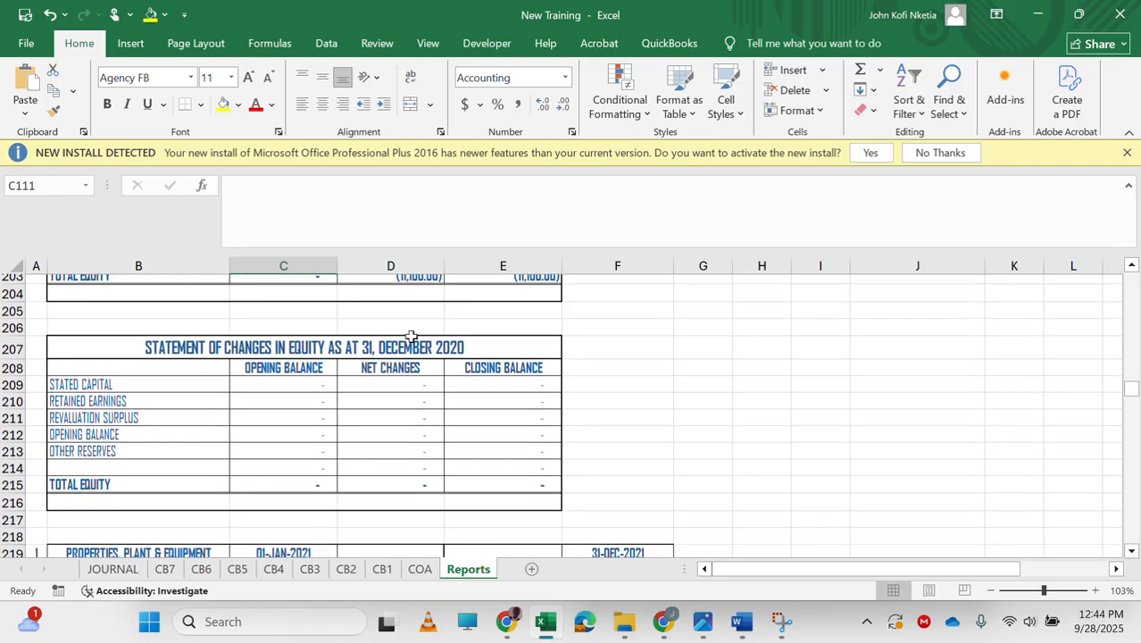
scroll(411, 335, "up", 2)
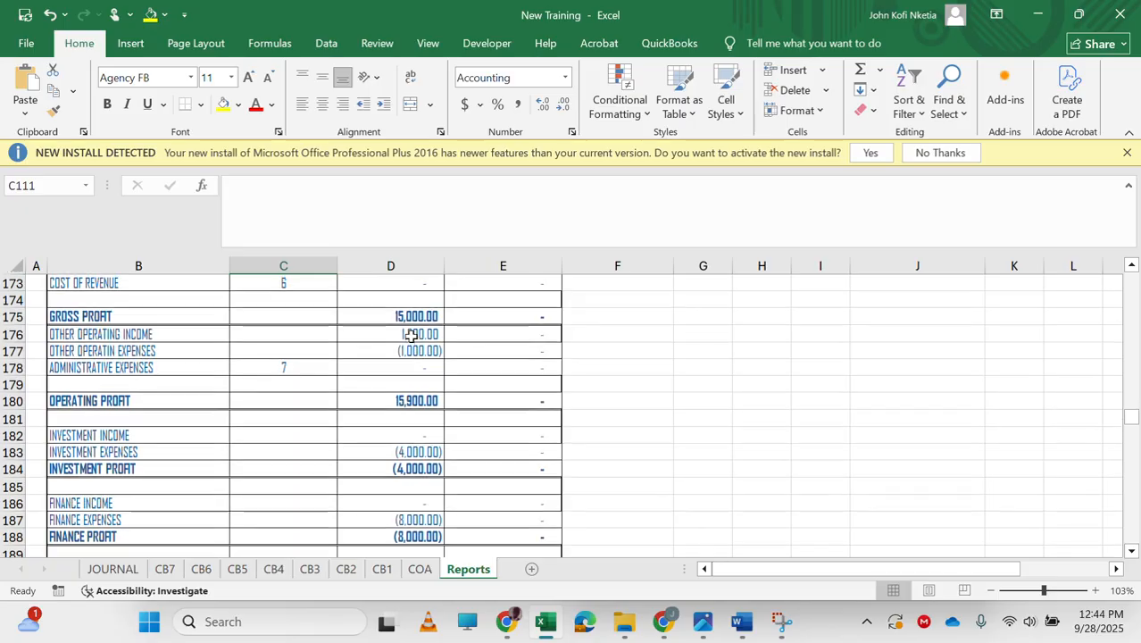
left_click(412, 353)
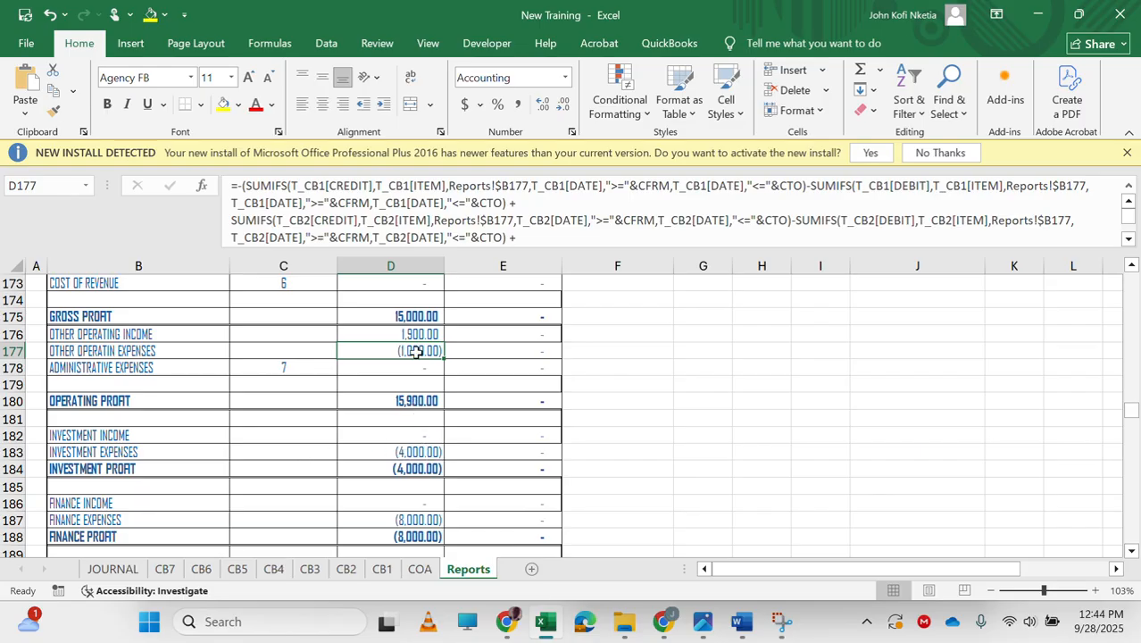
scroll(415, 357, "up", 1)
scroll(396, 322, "up", 20)
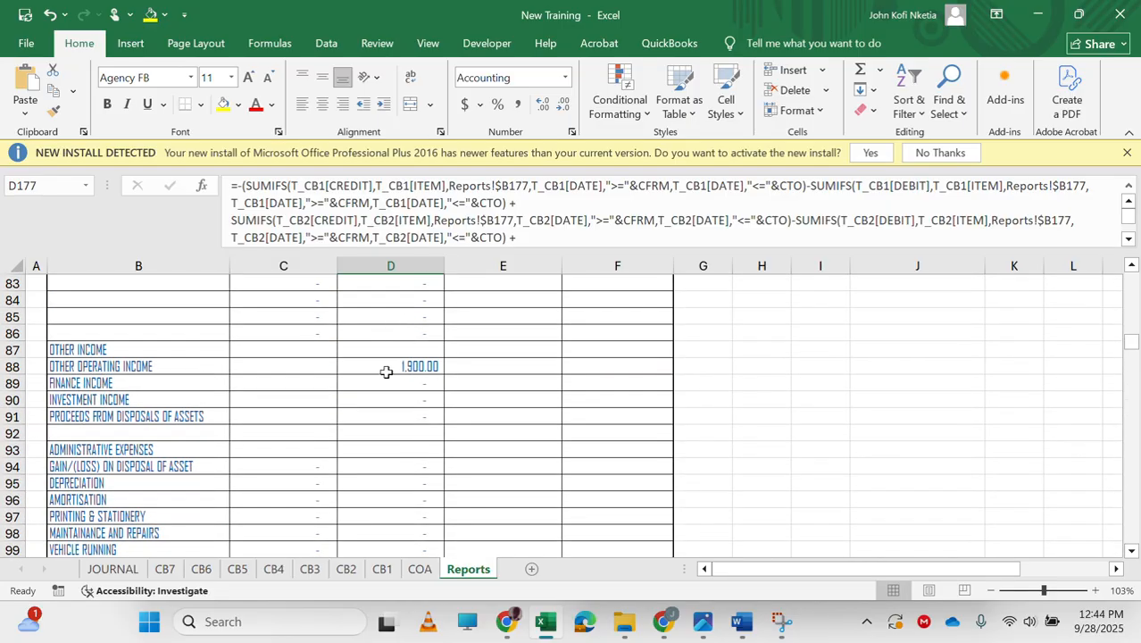
scroll(359, 401, "down", 6)
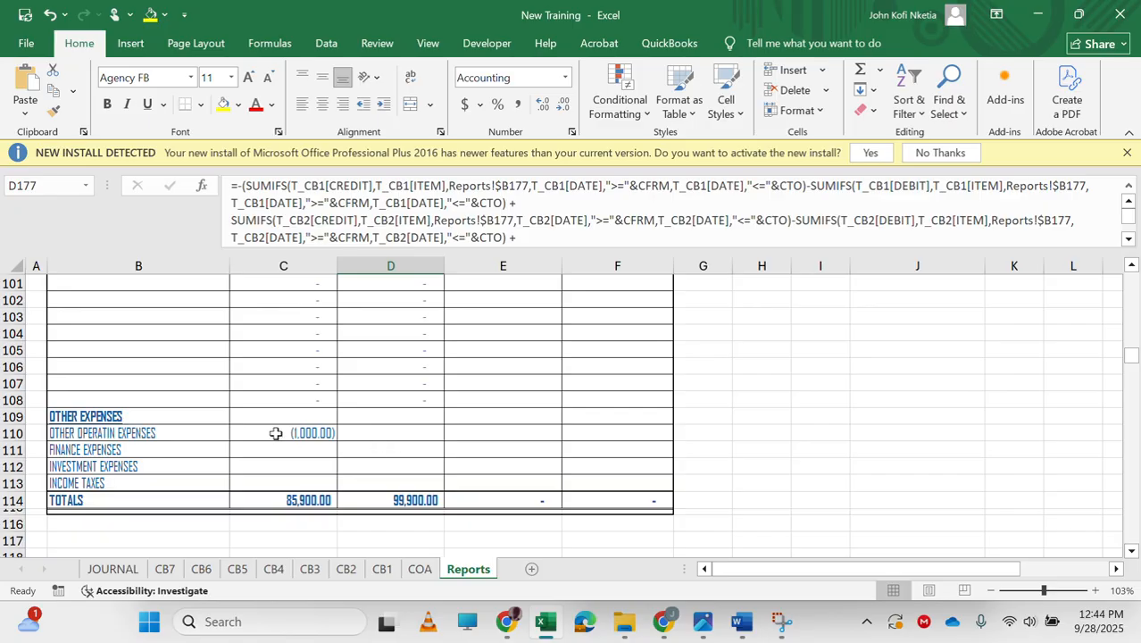
left_click(277, 426)
left_click(235, 184)
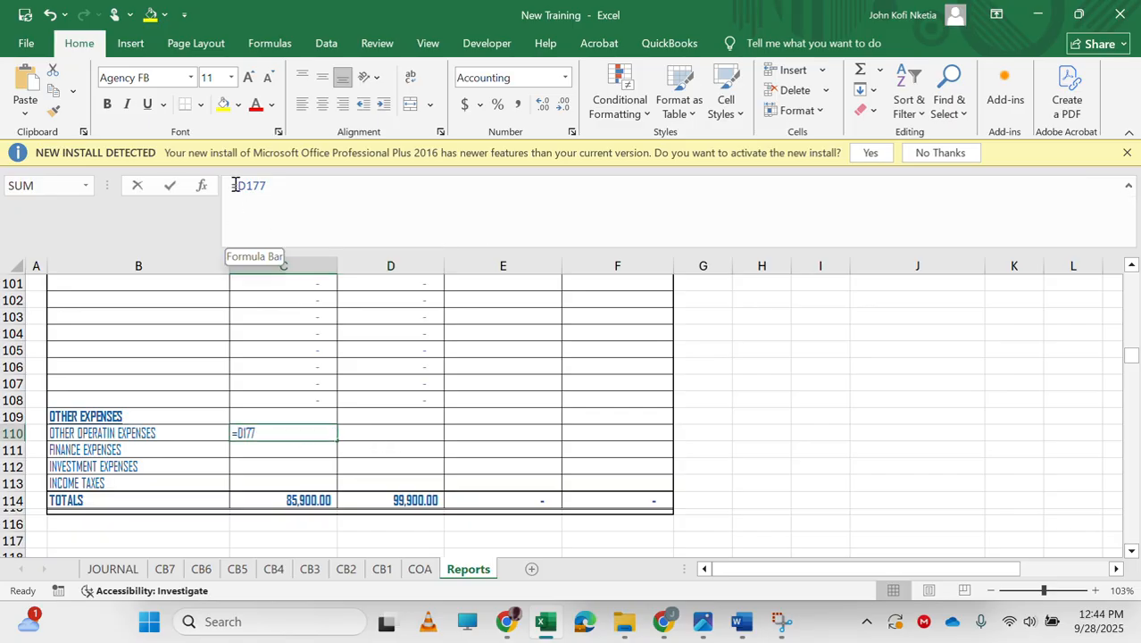
type("-")
key("Return")
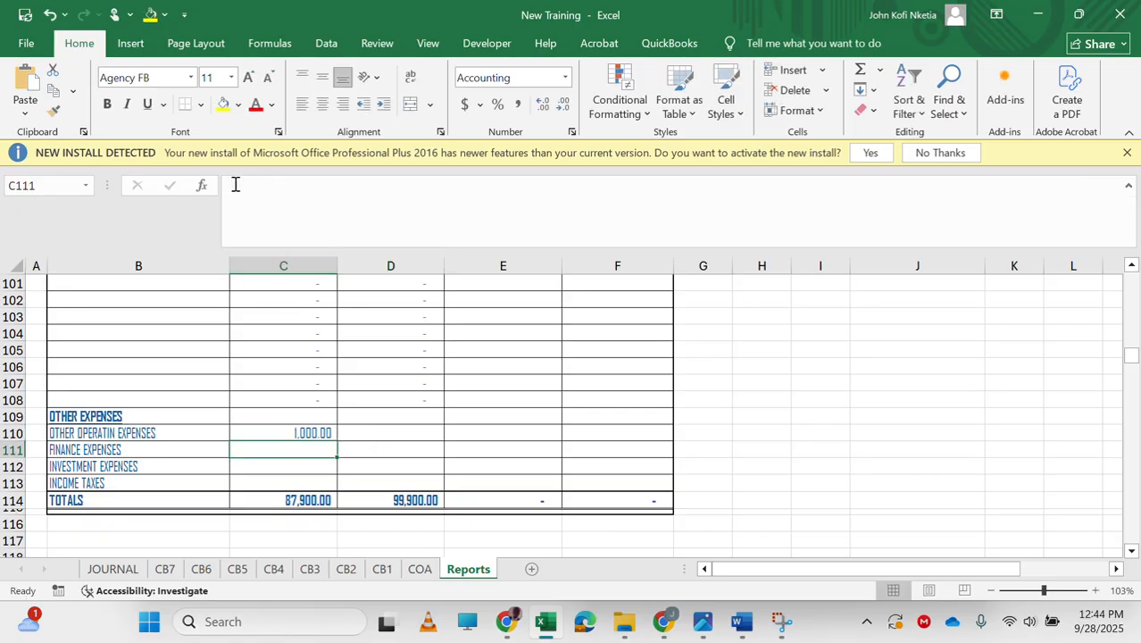
key("Up")
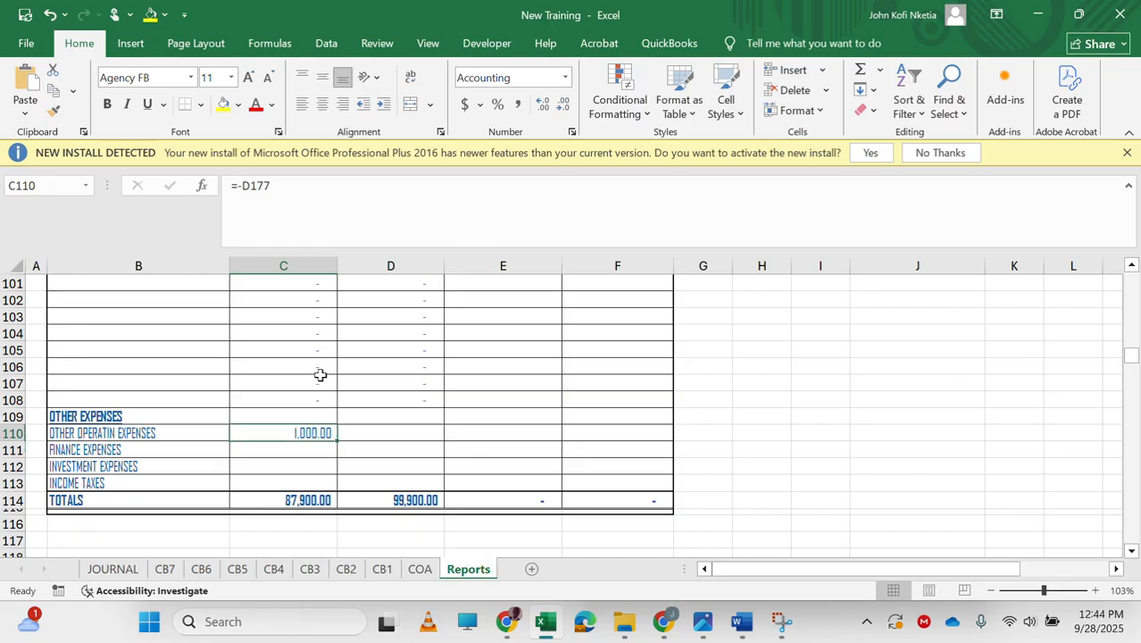
Enter =-D187 in C111 to link Finance Expenses from the income statement.
left_click(317, 449)
type("=")
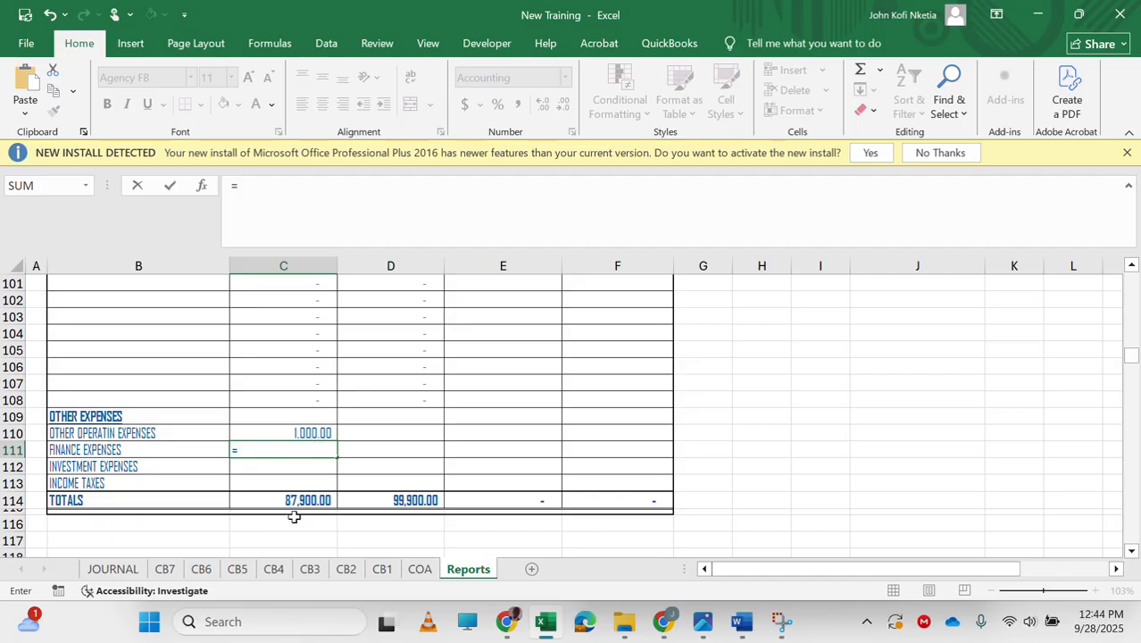
scroll(365, 482, "down", 19)
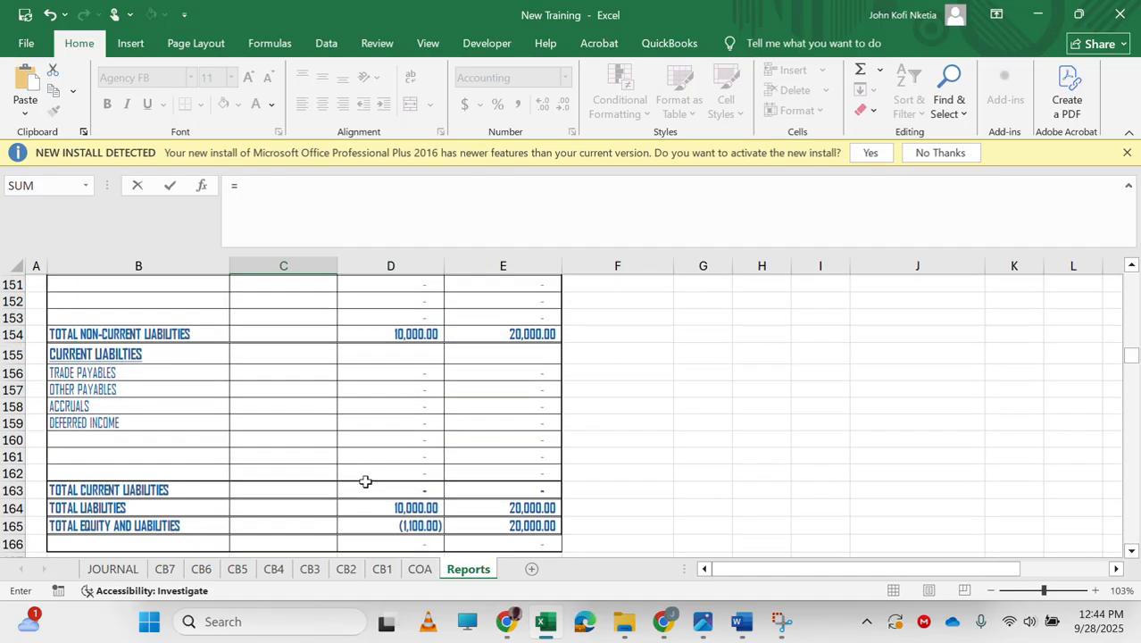
scroll(366, 482, "up", 3)
scroll(365, 482, "down", 1)
type("-")
scroll(365, 482, "down", 14)
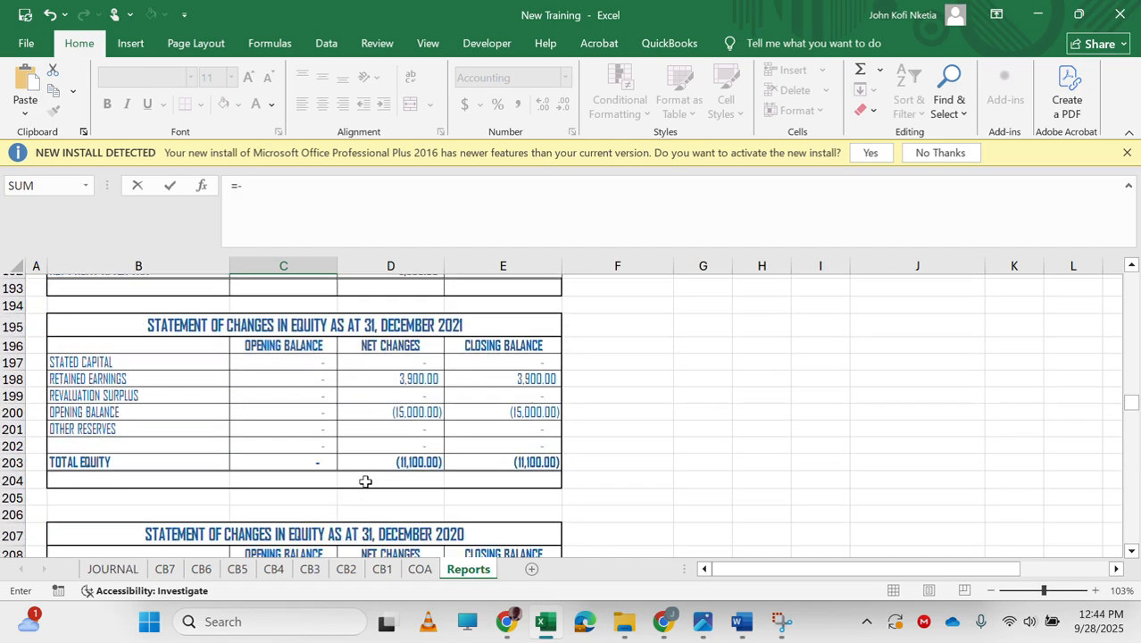
scroll(365, 482, "up", 2)
scroll(365, 482, "up", 4)
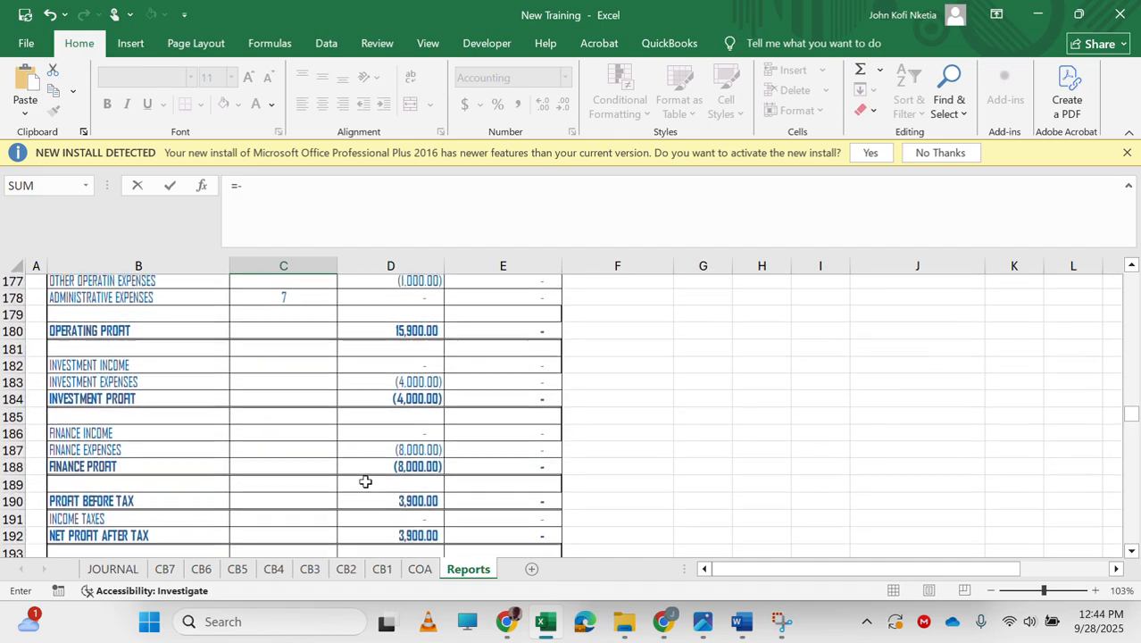
left_click(404, 451)
key("Return")
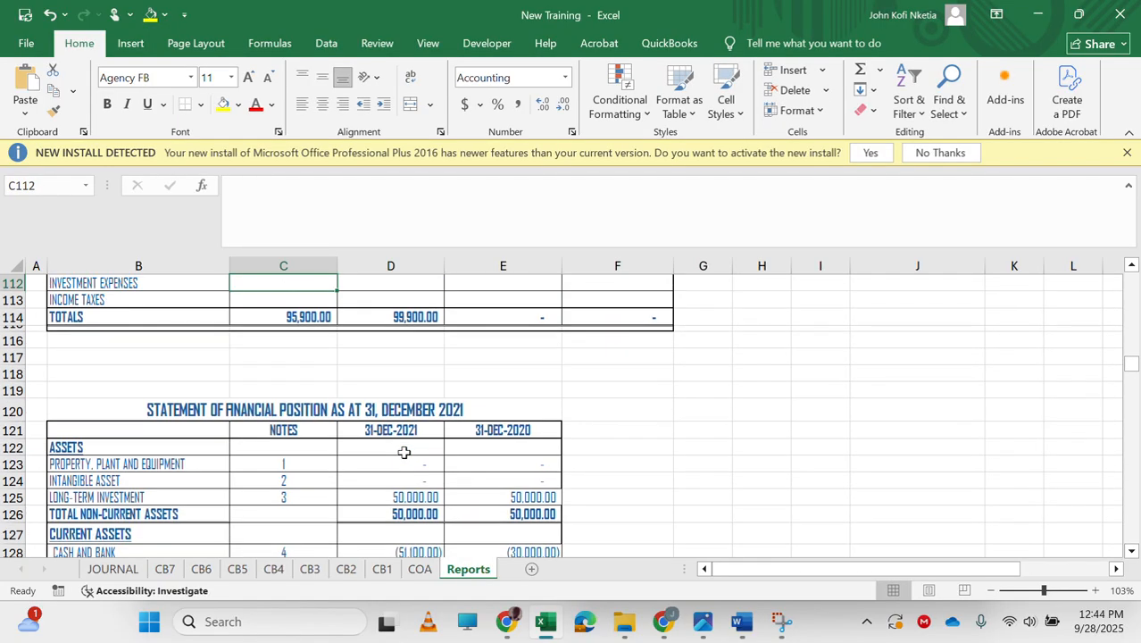
Enter =-D183 in C112 to link Investment Expenses from the income statement.
type("-")
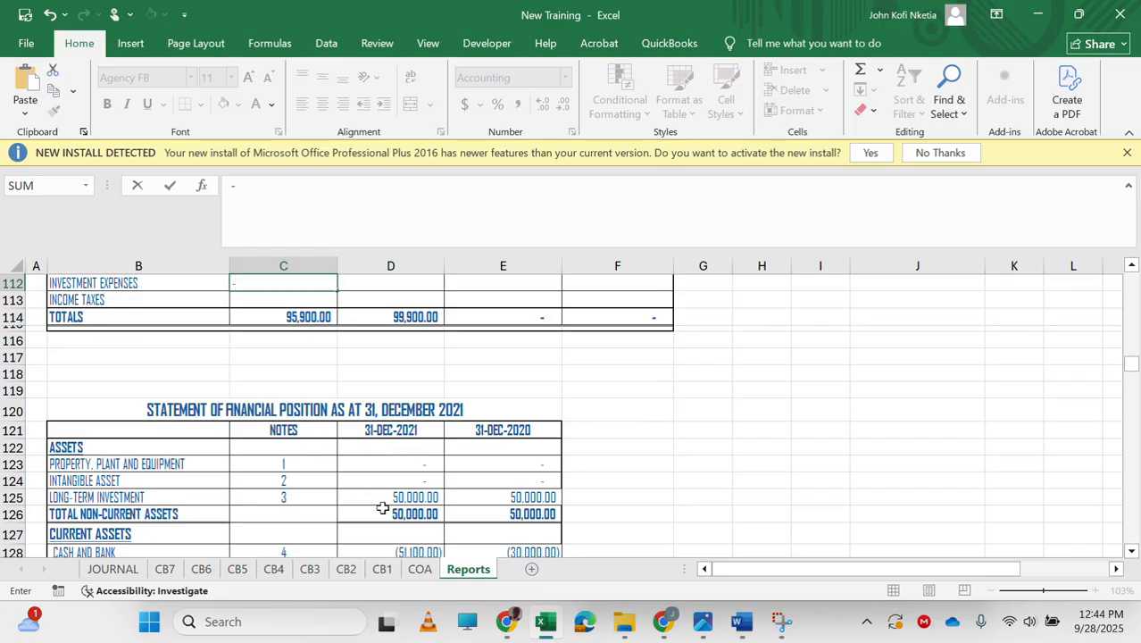
scroll(382, 507, "down", 16)
scroll(382, 507, "up", 2)
scroll(382, 507, "down", 4)
scroll(382, 507, "down", 4)
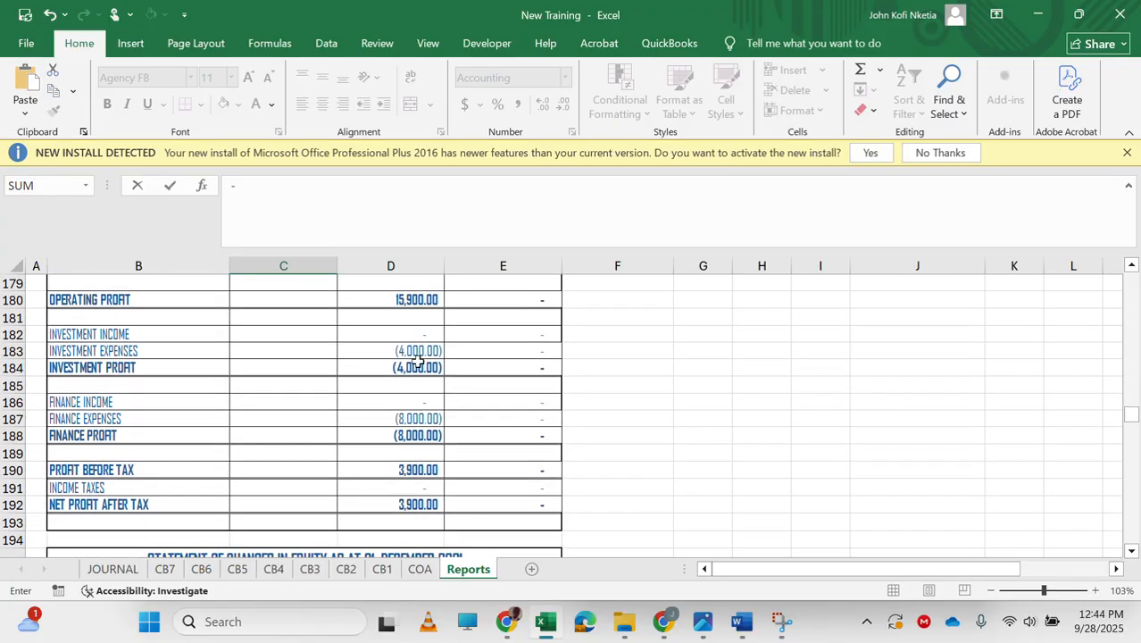
left_click(408, 351)
key("Return")
Step through the column C formulas around the Other Expenses rows to review them.
key("Up")
key("Up")
key("Up")
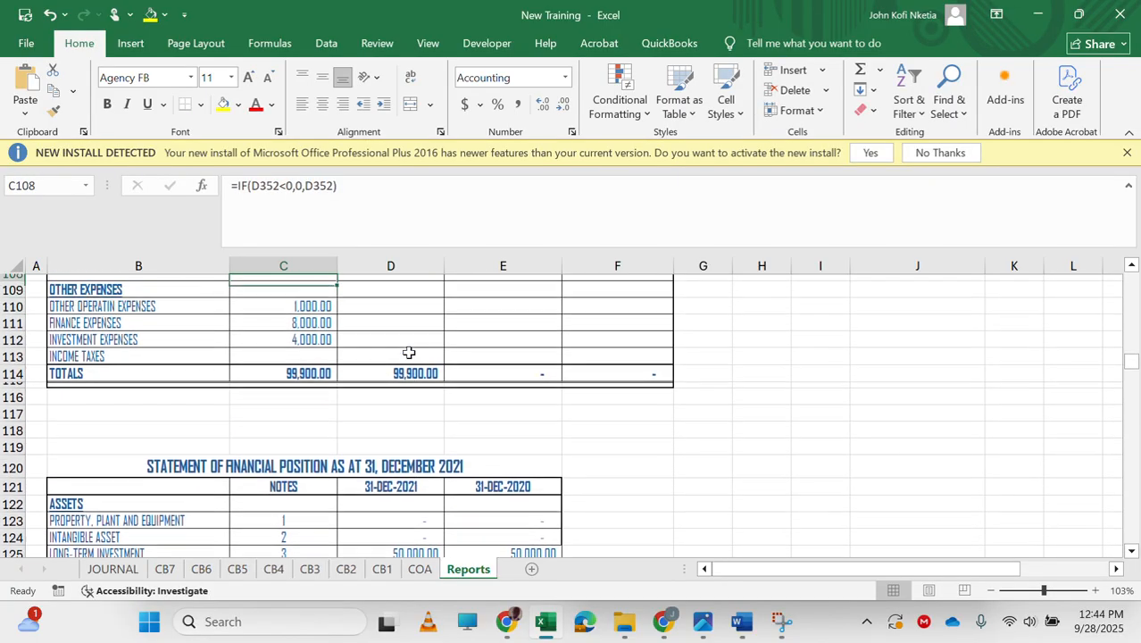
key("Down")
key("Down")
key("Down")
key("Up")
key("Up")
key("Up")
key("Up")
key("Up")
key("Up")
key("Up")
key("Up")
key("Up")
key("Up")
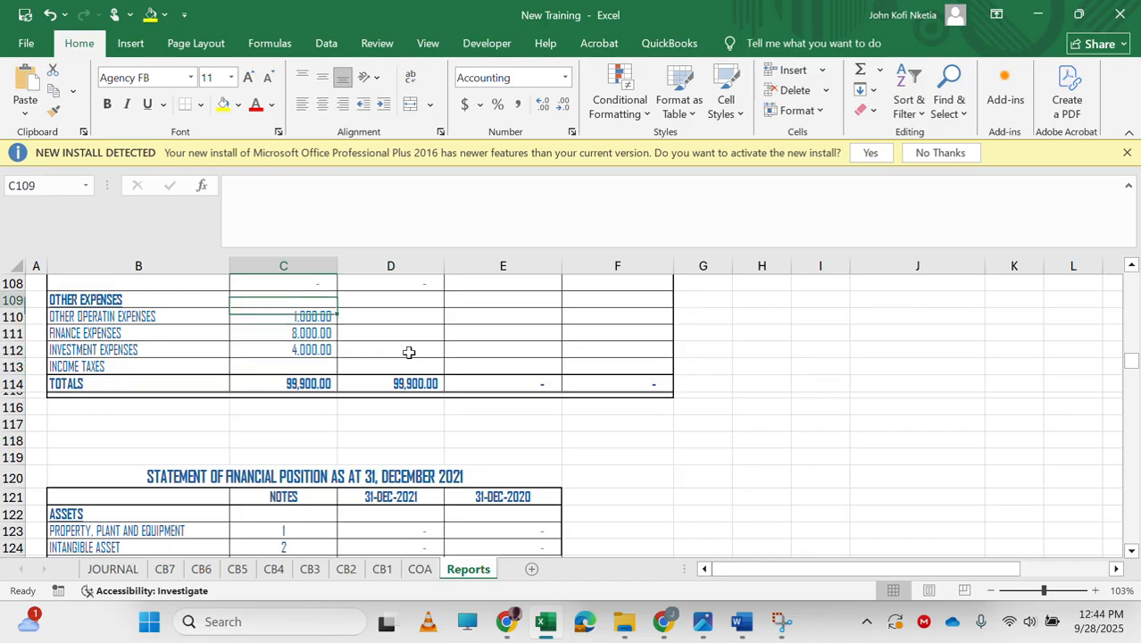
key("Down")
key("Down")
key("Down")
key("Down")
key("Down")
key("Down")
key("Down")
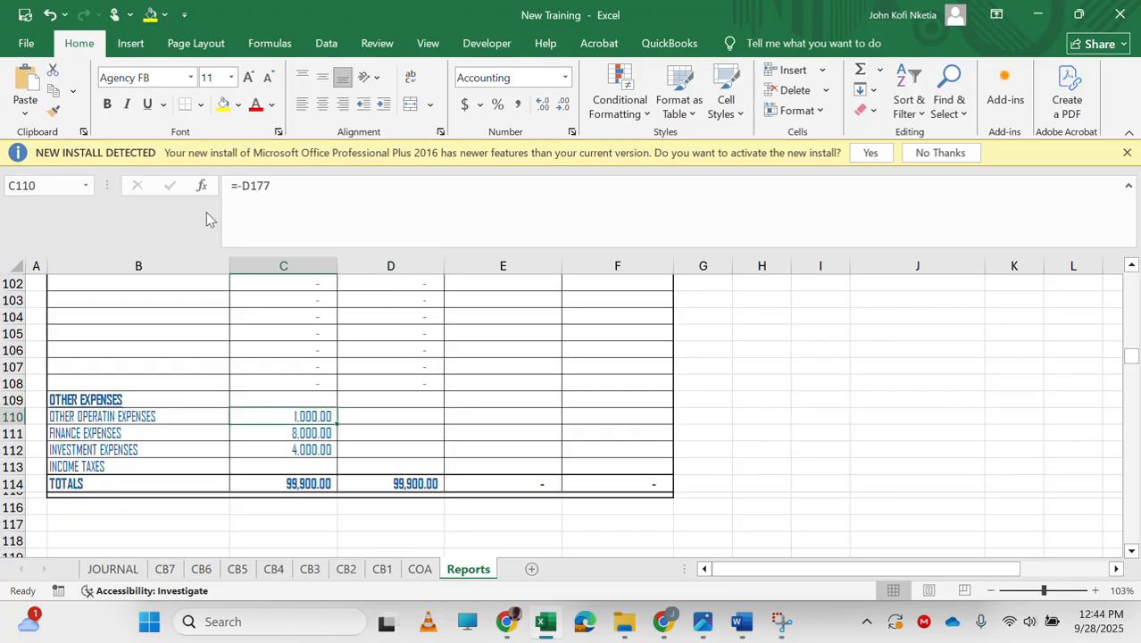
left_click(435, 445)
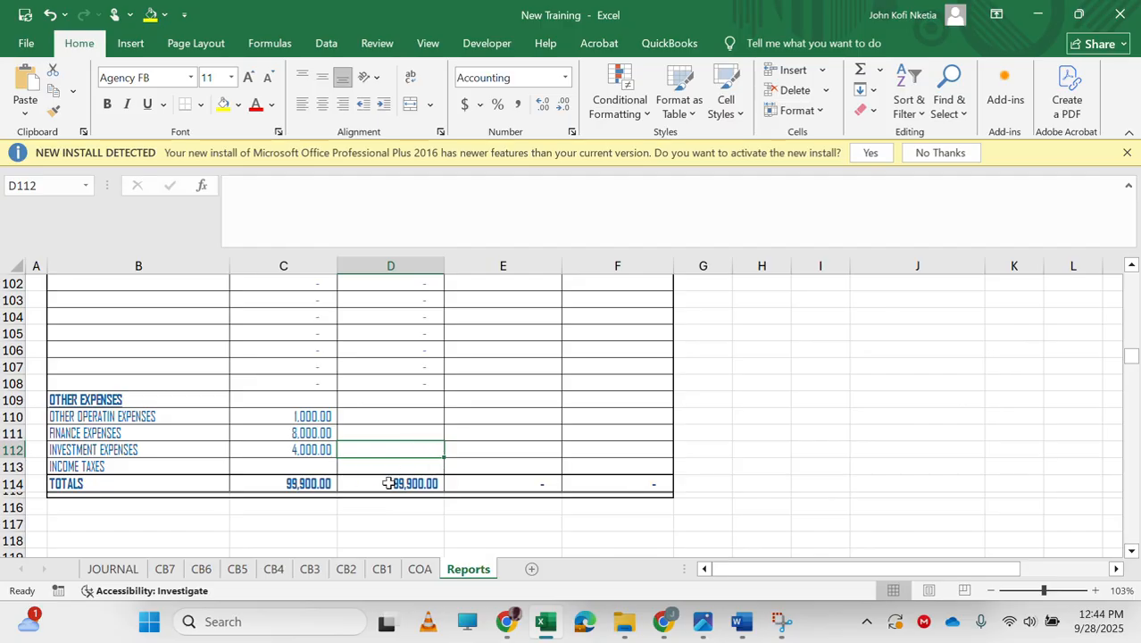
Browse back up through the trial balance to its debit and credit headers.
scroll(381, 373, "up", 20)
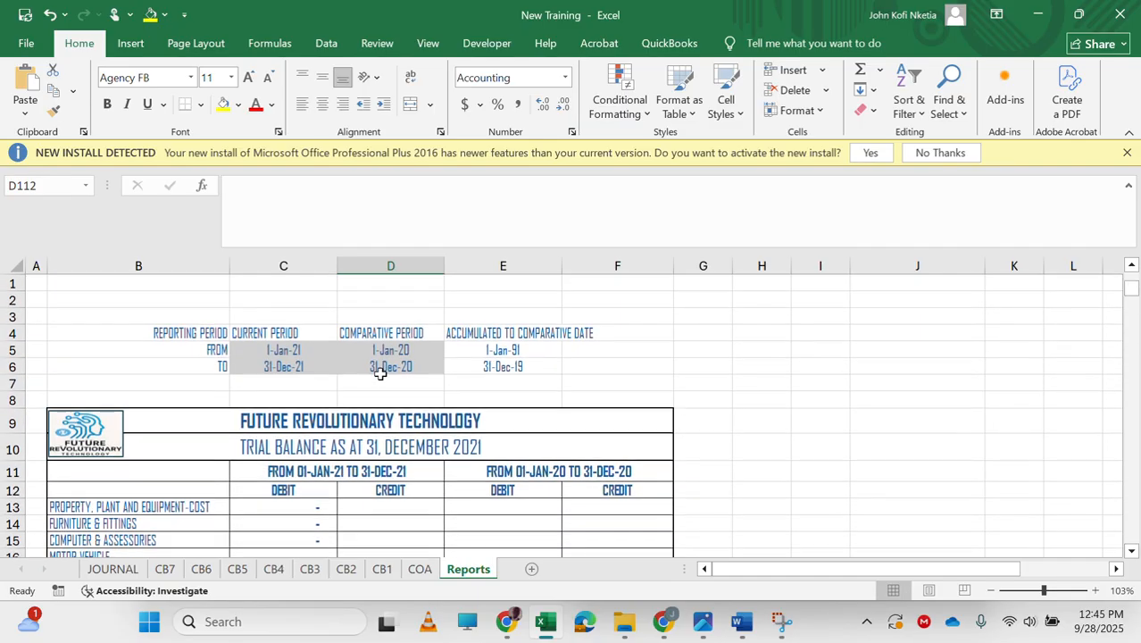
scroll(407, 419, "down", 20)
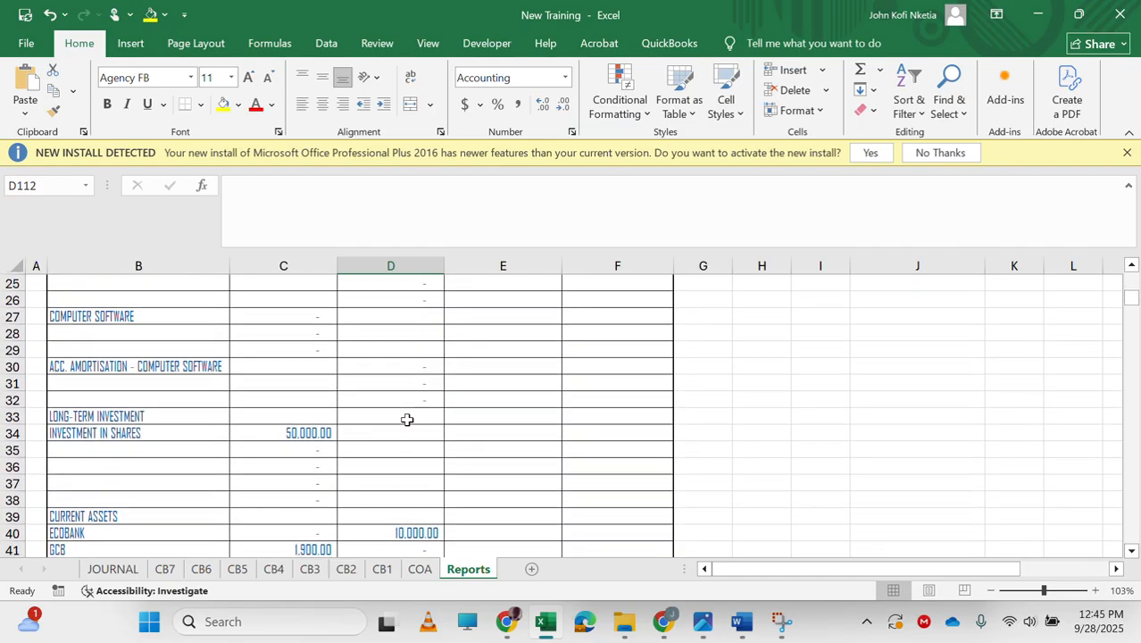
scroll(407, 420, "down", 18)
scroll(406, 420, "up", 10)
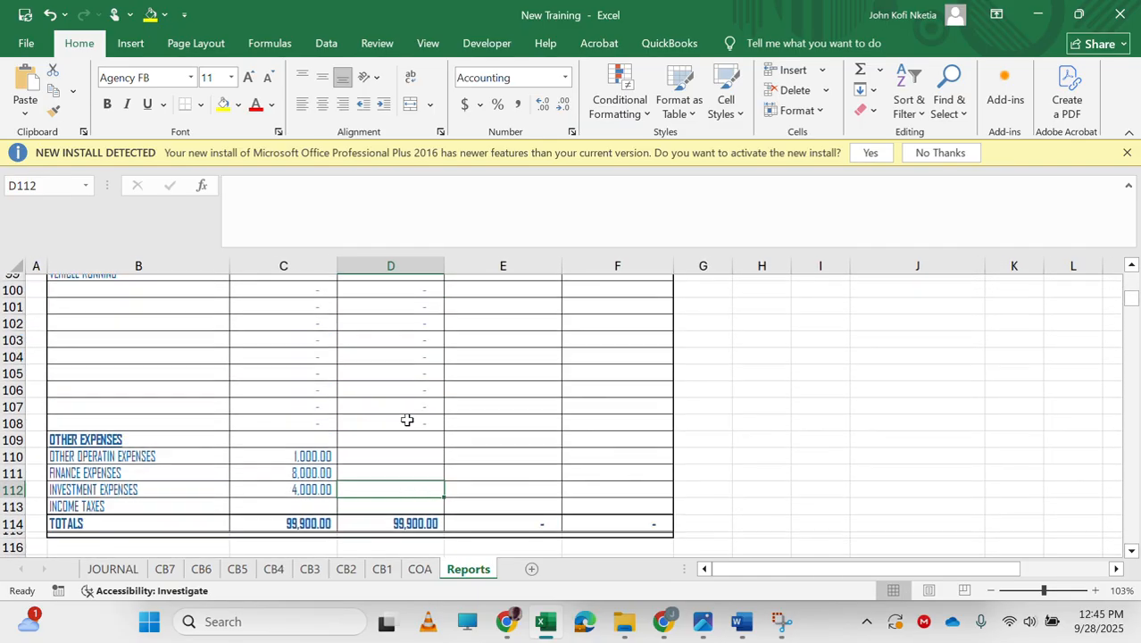
scroll(406, 419, "down", 2)
scroll(510, 394, "up", 20)
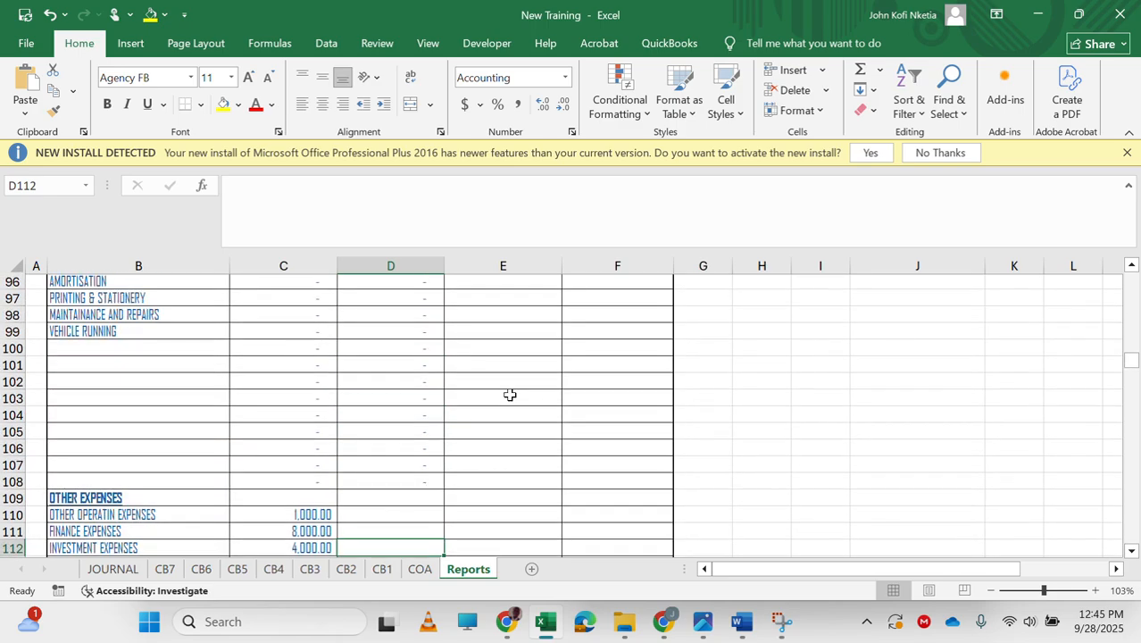
scroll(510, 394, "up", 6)
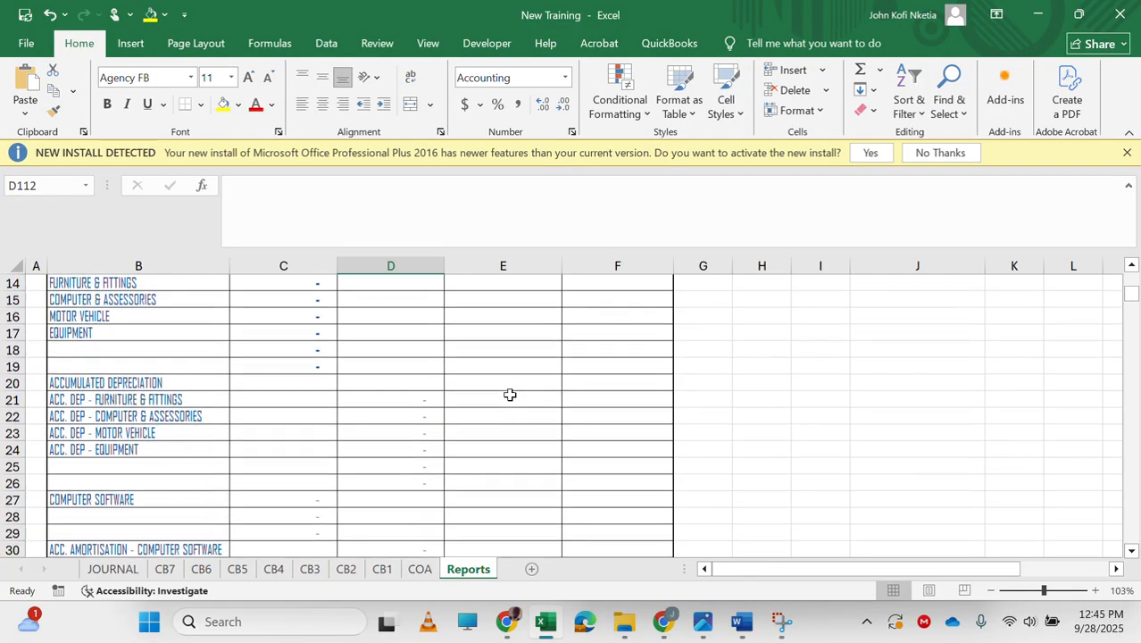
scroll(510, 394, "down", 3)
scroll(510, 394, "up", 1)
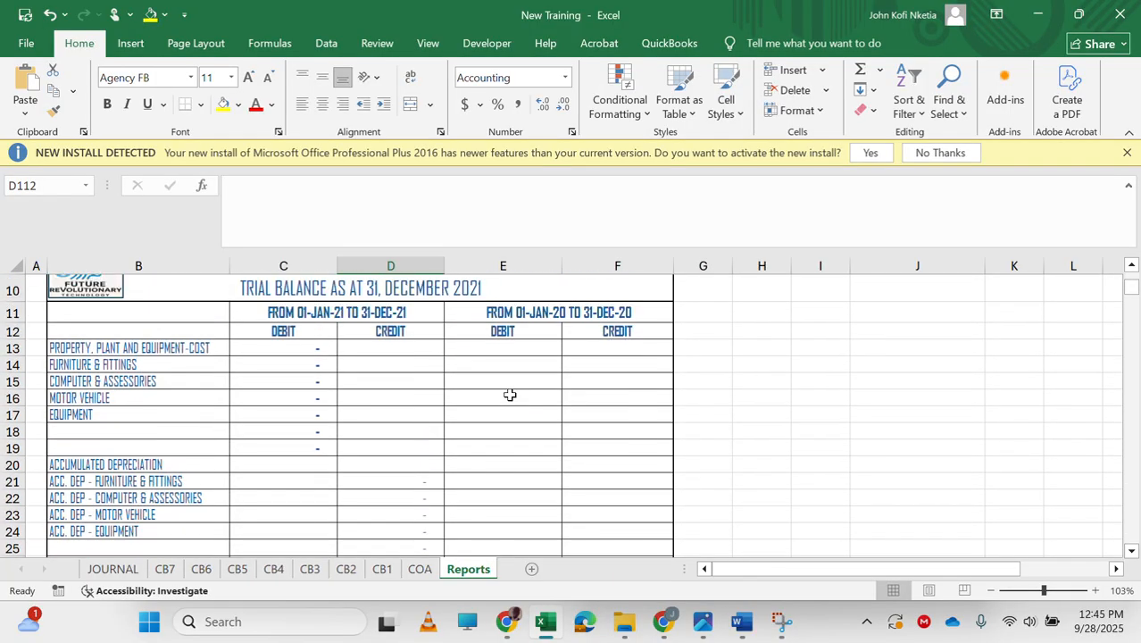
scroll(582, 427, "right", 2)
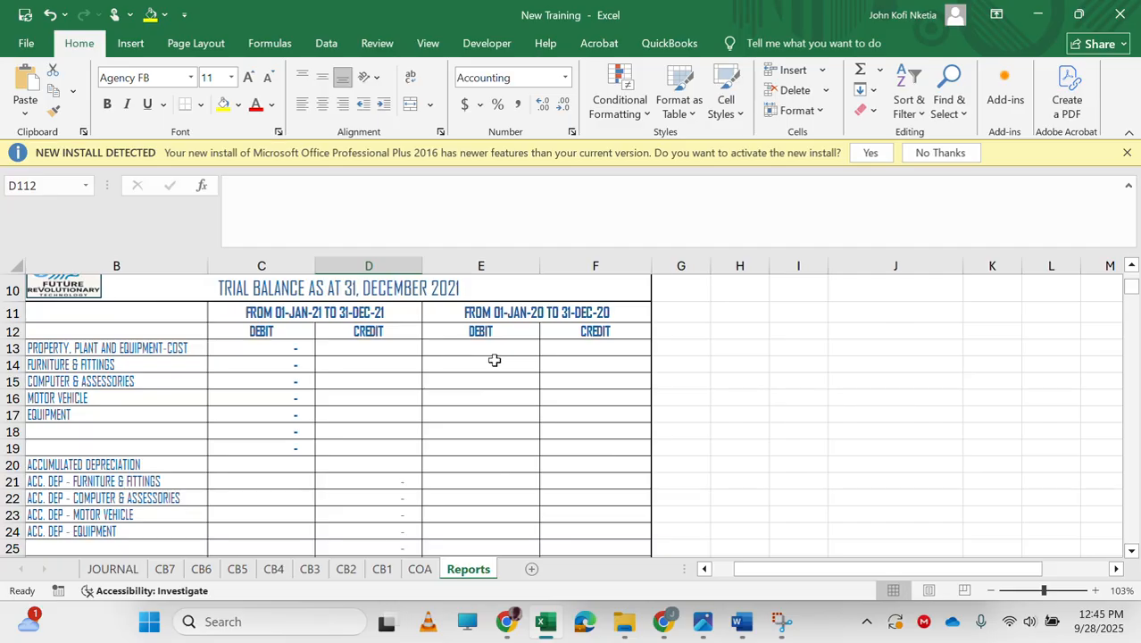
key("Return")
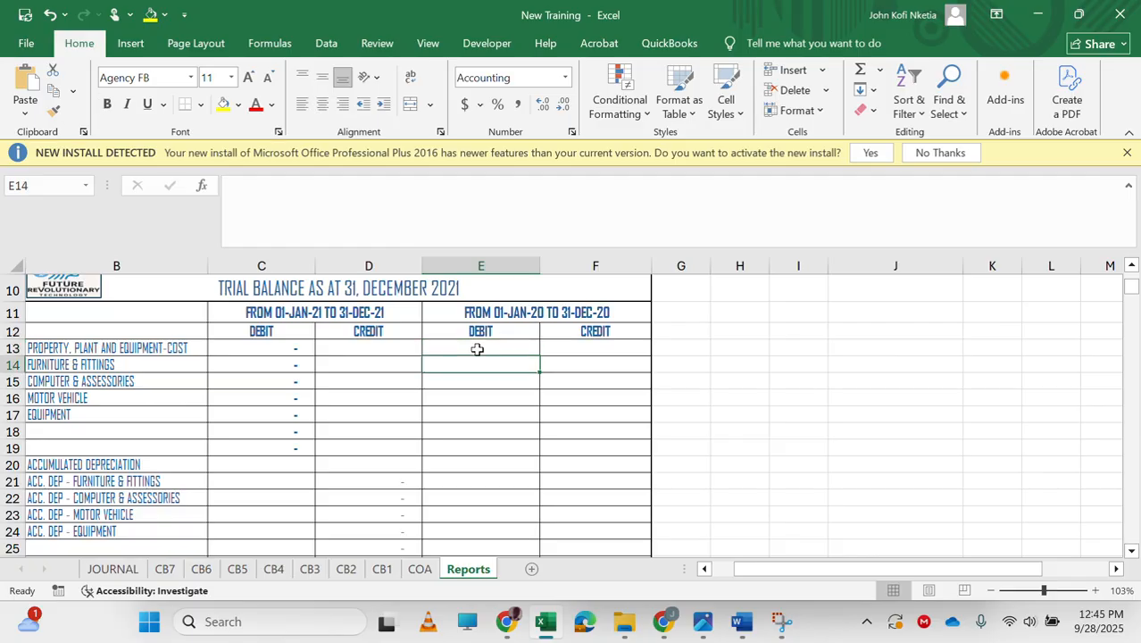
Enter =F246 in E14 to link the prior-year Furniture & Fittings closing balance from the PPE note.
type("=")
scroll(468, 477, "down", 20)
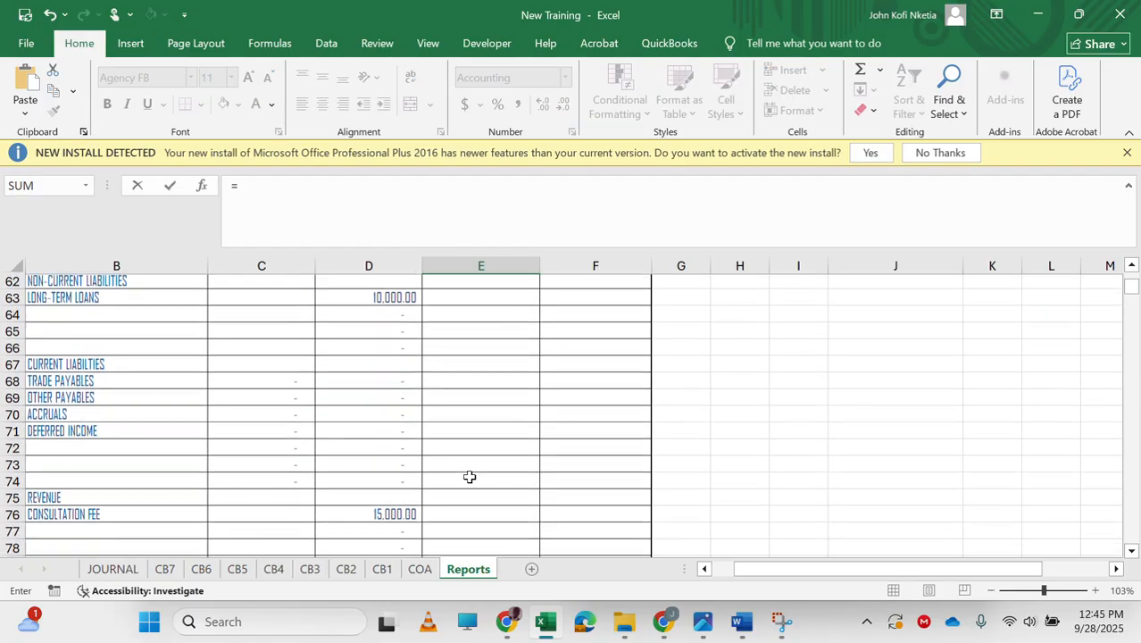
scroll(469, 477, "down", 7)
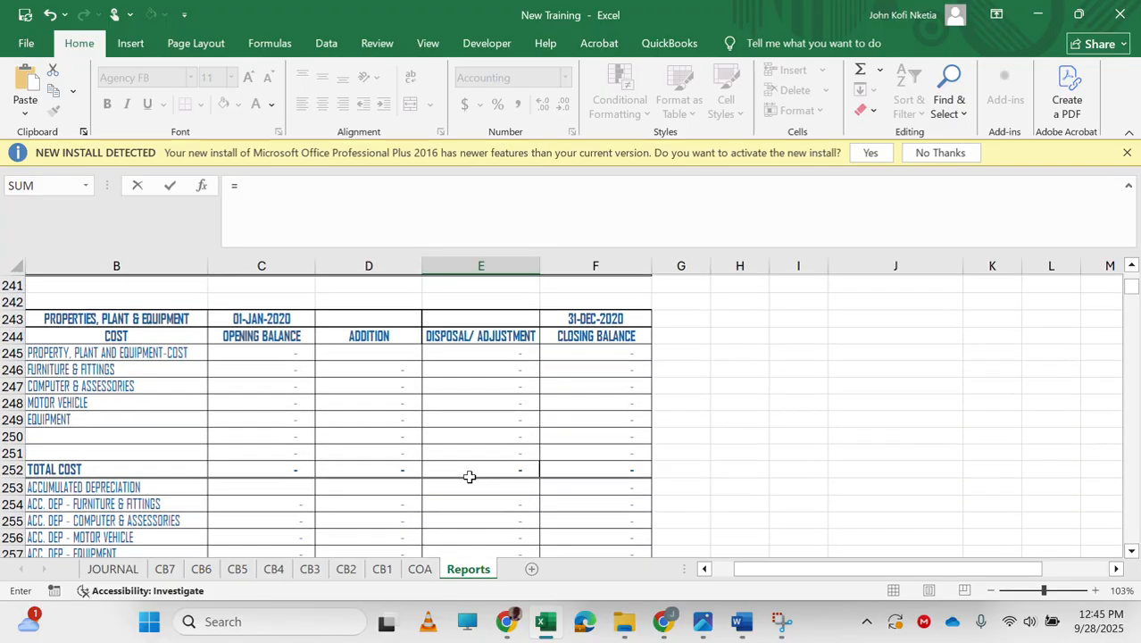
scroll(468, 477, "left", 1)
scroll(469, 477, "up", 1)
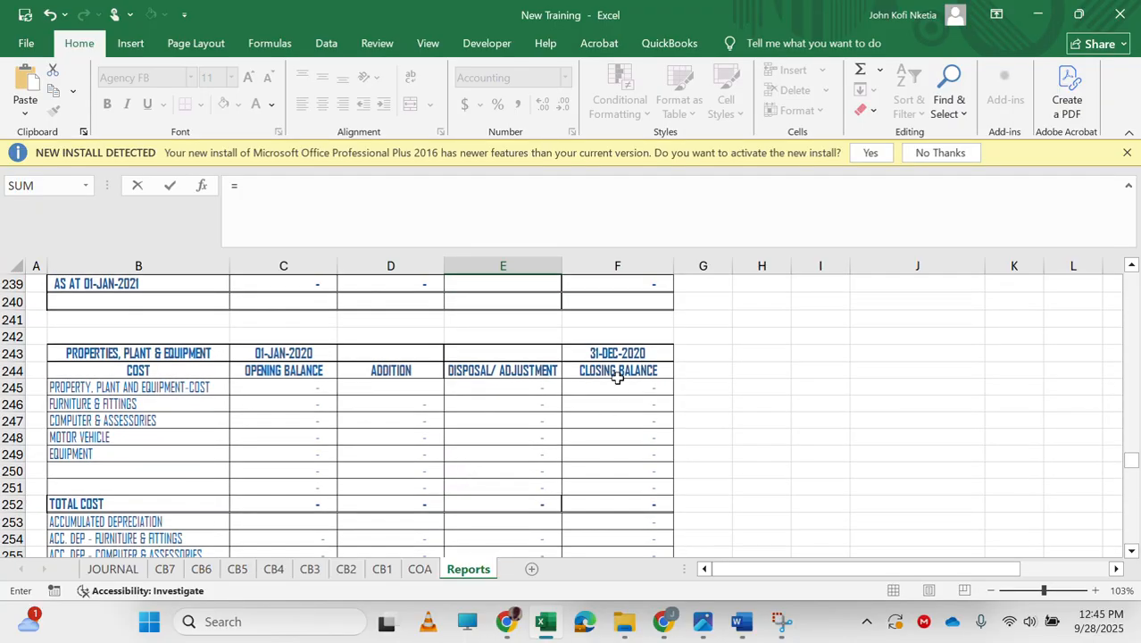
scroll(533, 380, "up", 1)
scroll(533, 380, "down", 2)
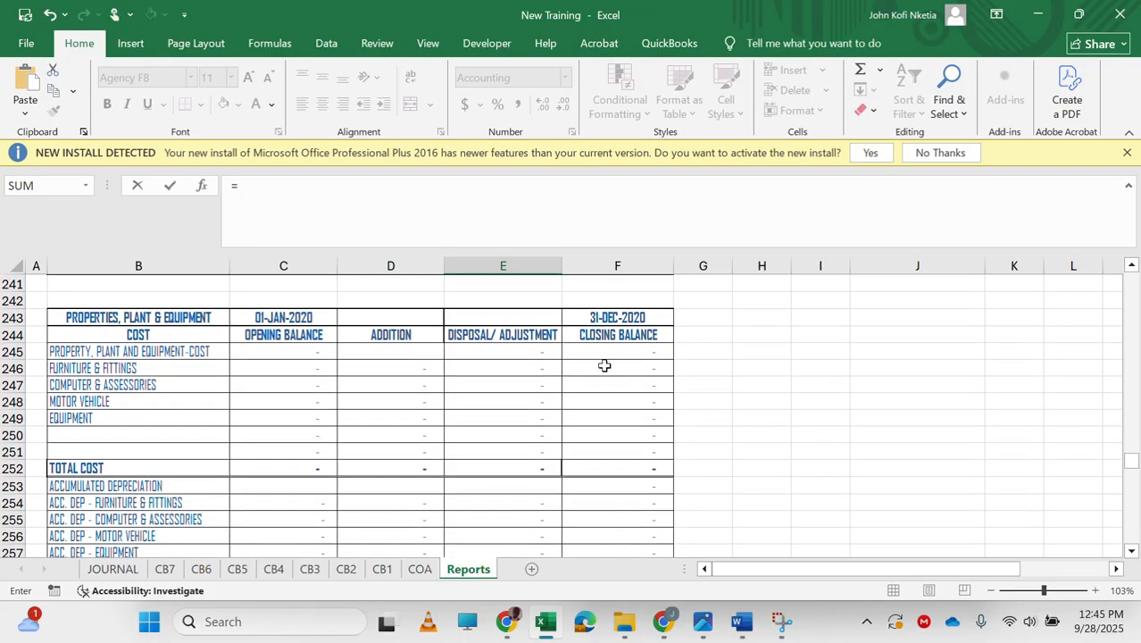
left_click(621, 369)
key("Return")
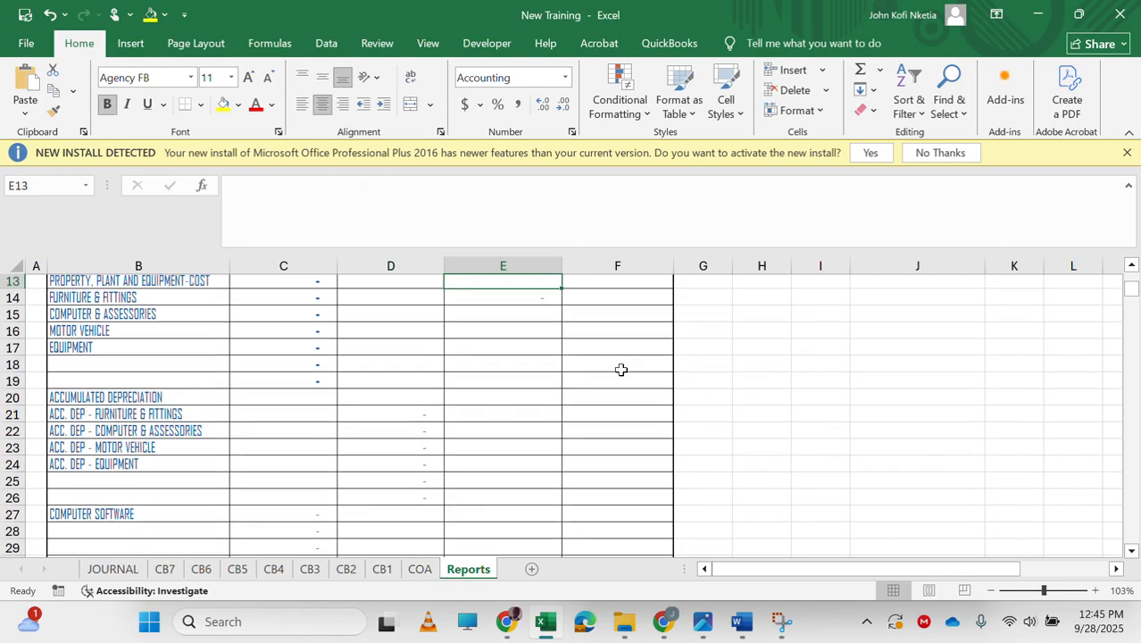
Trace C13's formula back to its source cell in the PPE note and return to the trial balance.
key("Up")
key("Up")
key("Up")
key("Down")
key("Down")
key("Down")
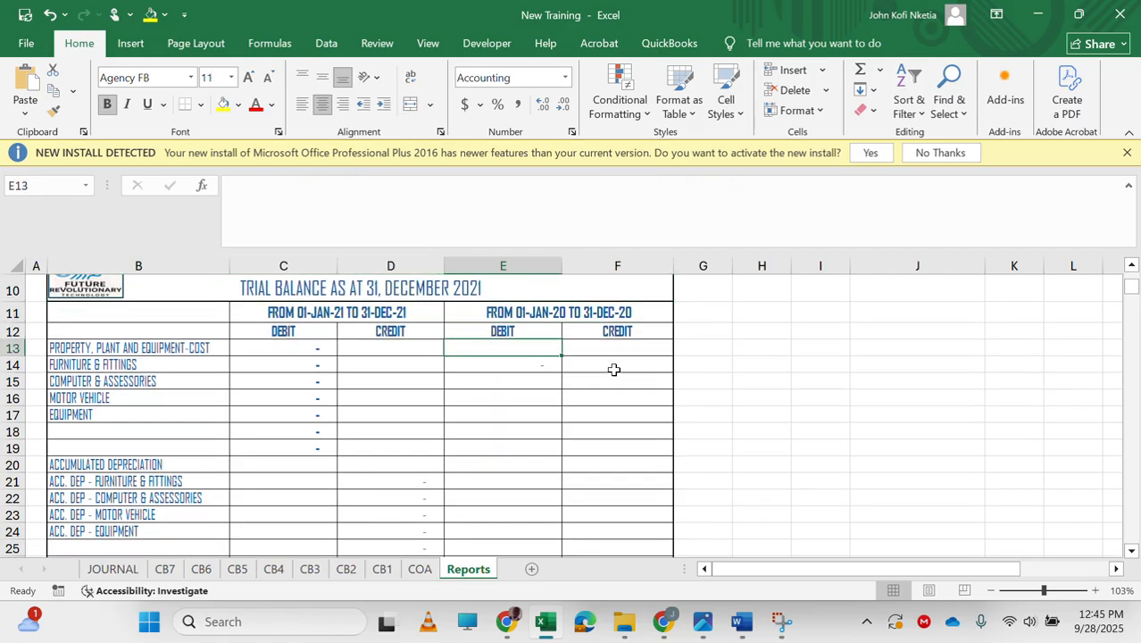
double_click(302, 347)
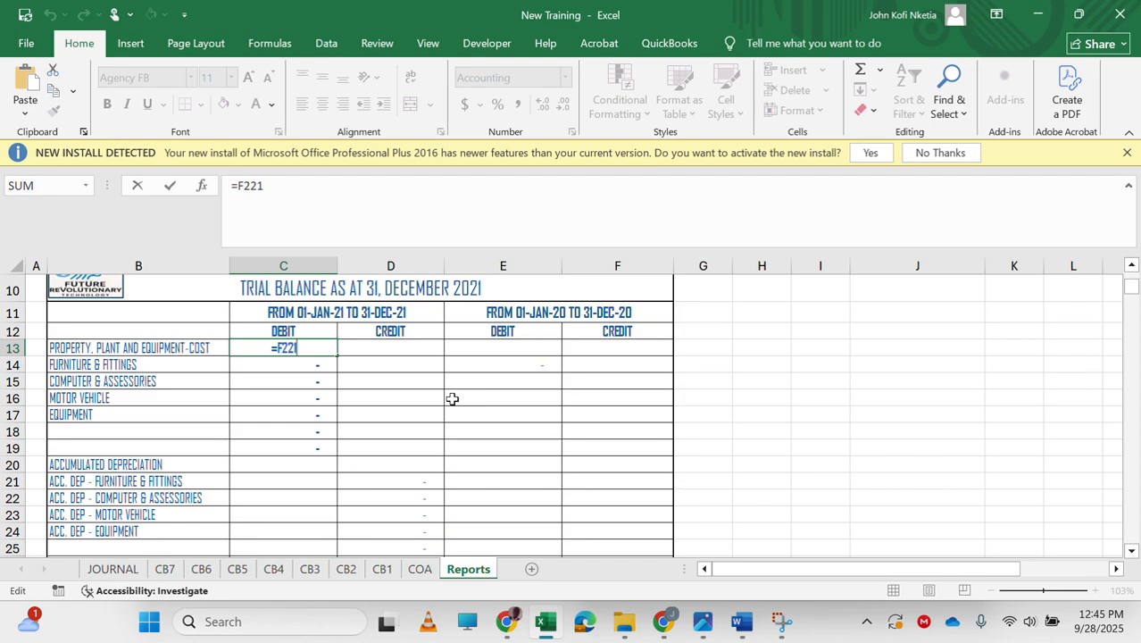
key("Escape")
key("ctrl+bracketleft")
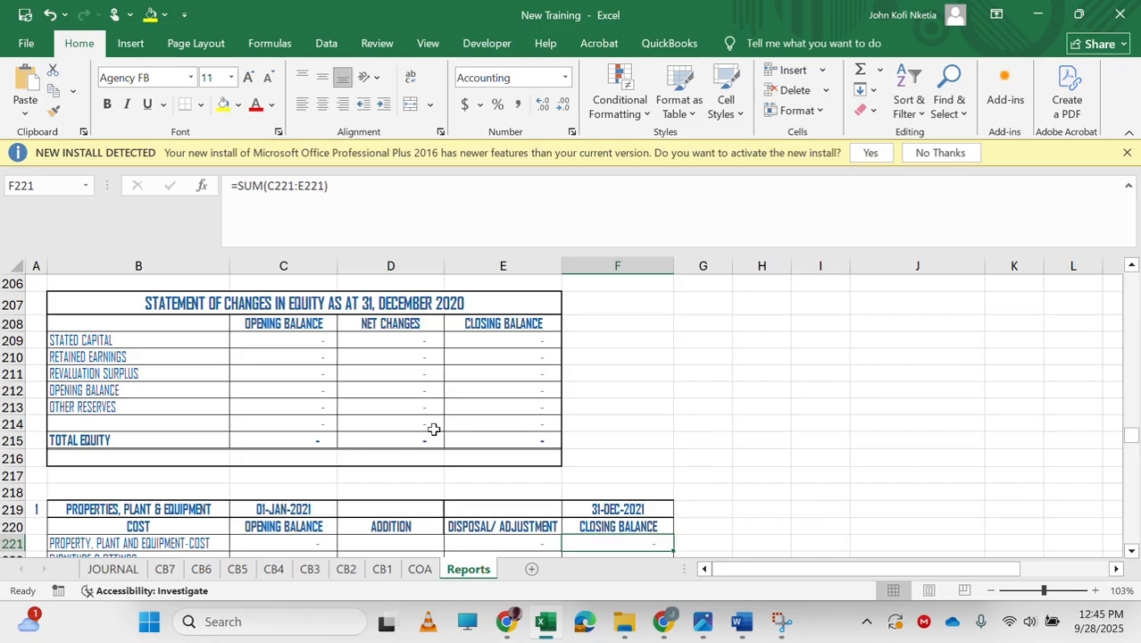
scroll(420, 481, "up", 20)
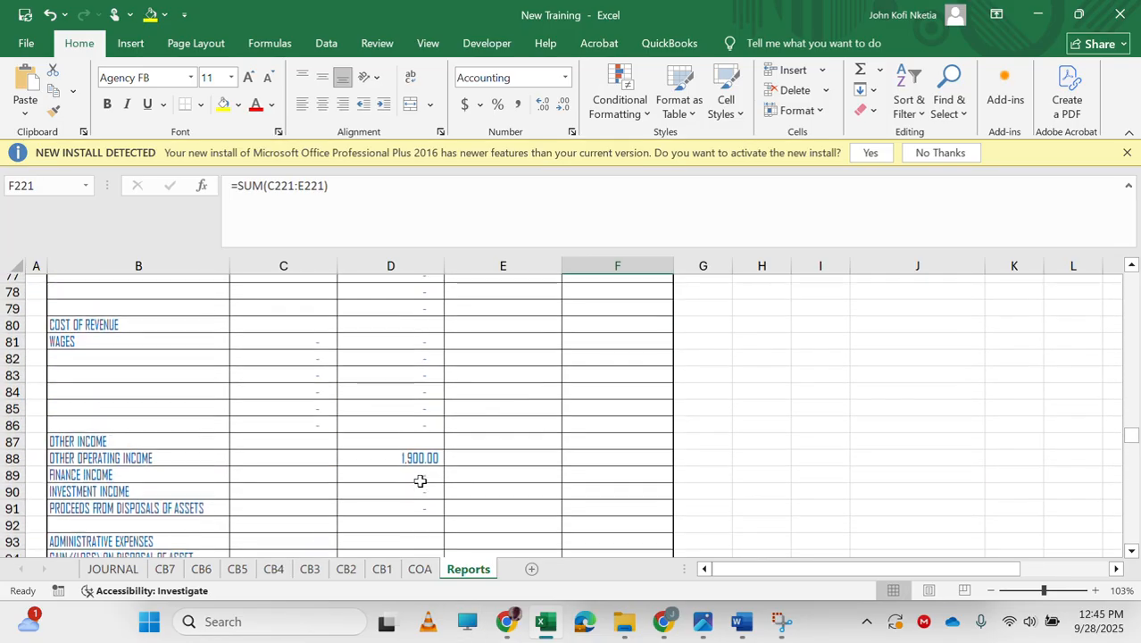
scroll(420, 482, "up", 10)
scroll(548, 434, "down", 2)
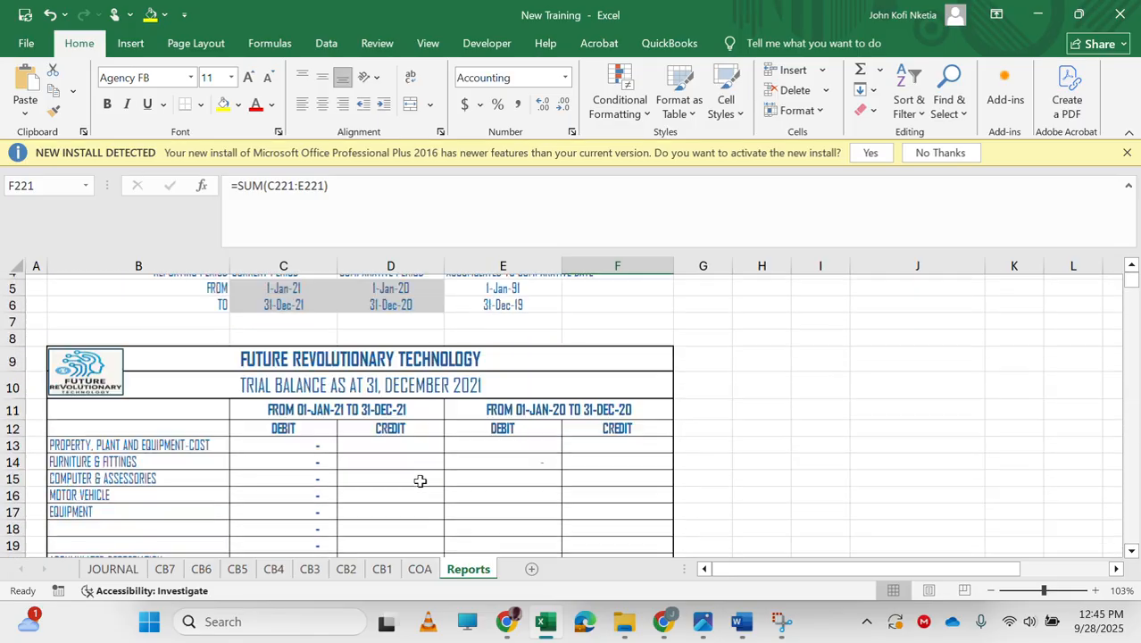
Fill E14's formula down through E19.
left_click(525, 443)
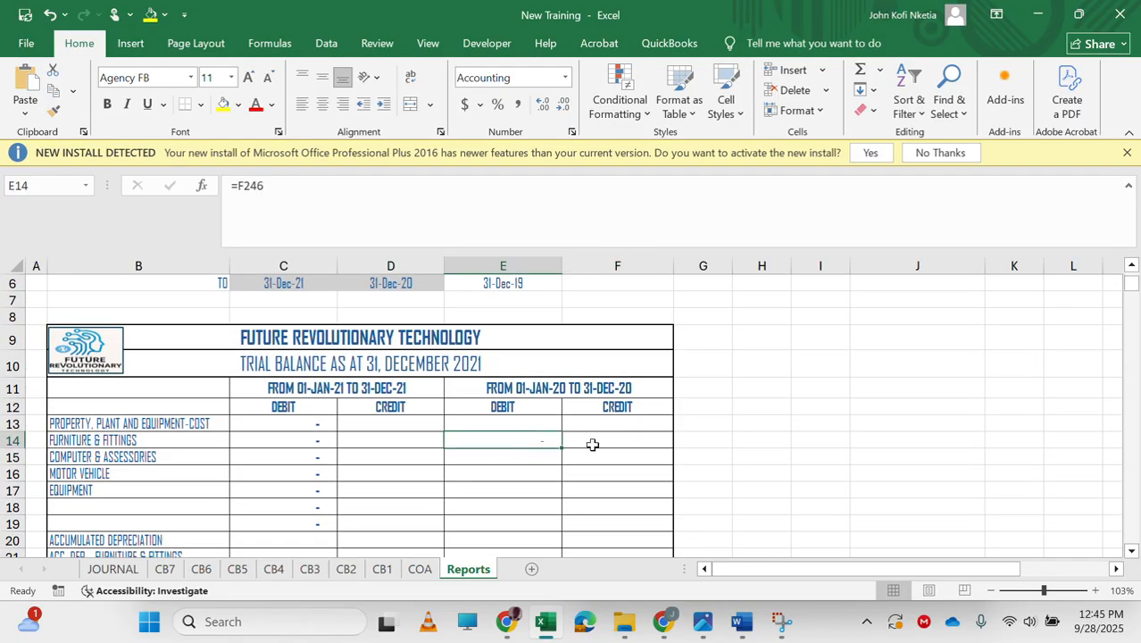
left_click_drag(564, 451, 553, 500)
scroll(553, 497, "down", 3)
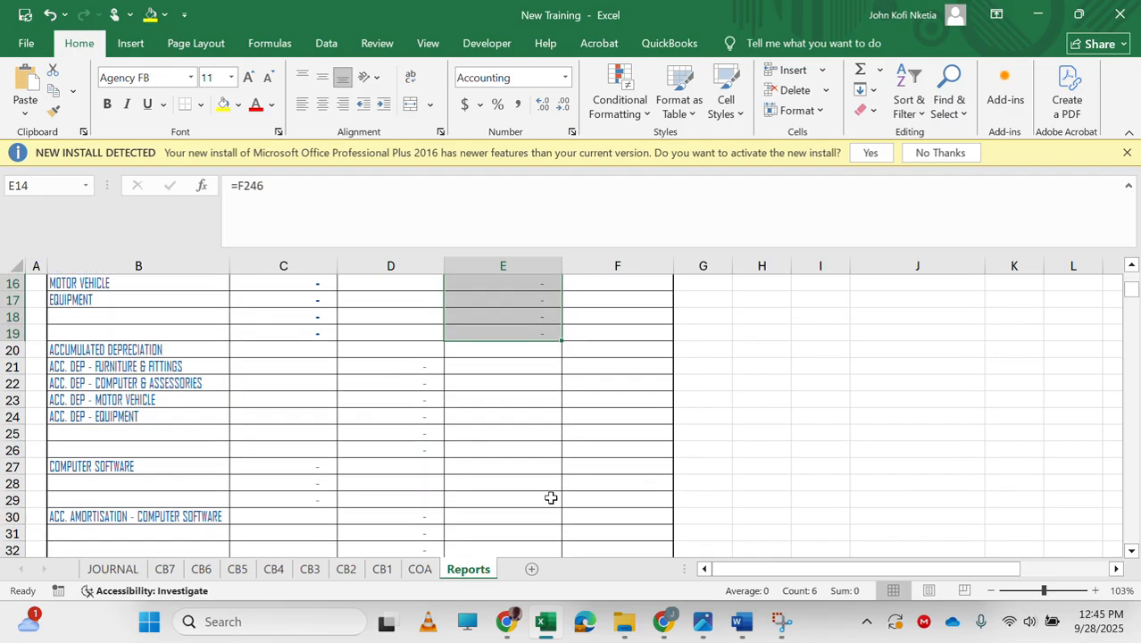
scroll(553, 399, "up", 2)
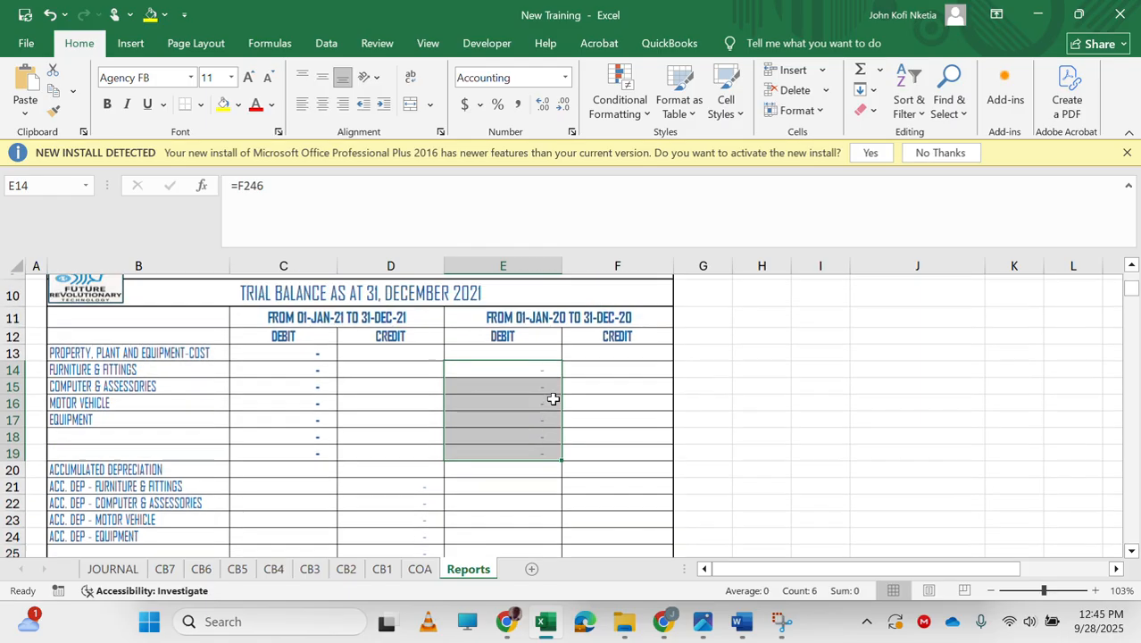
Copy the formatting of C13:C19 onto the prior-year debit cells in column E with Format Painter.
left_click(604, 415)
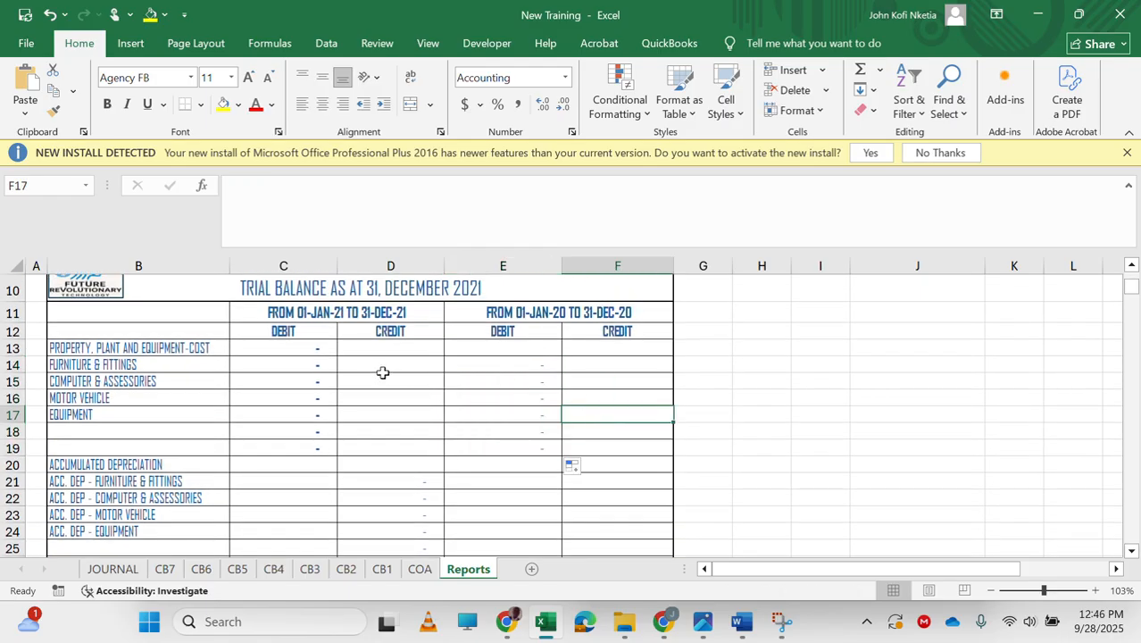
left_click_drag(316, 355, 316, 446)
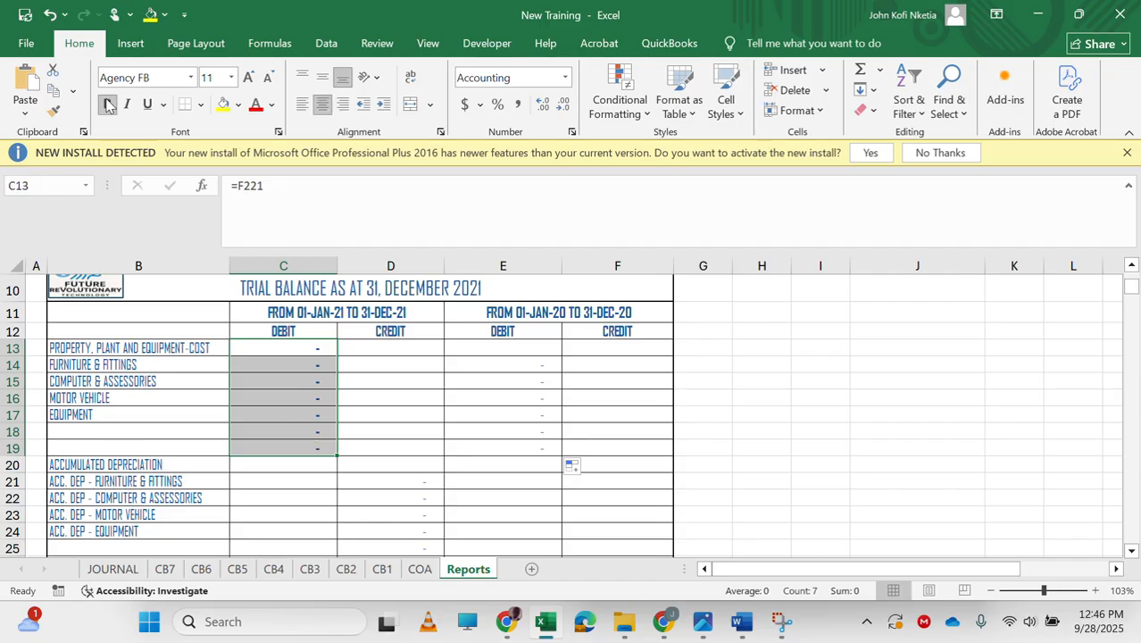
left_click(54, 112)
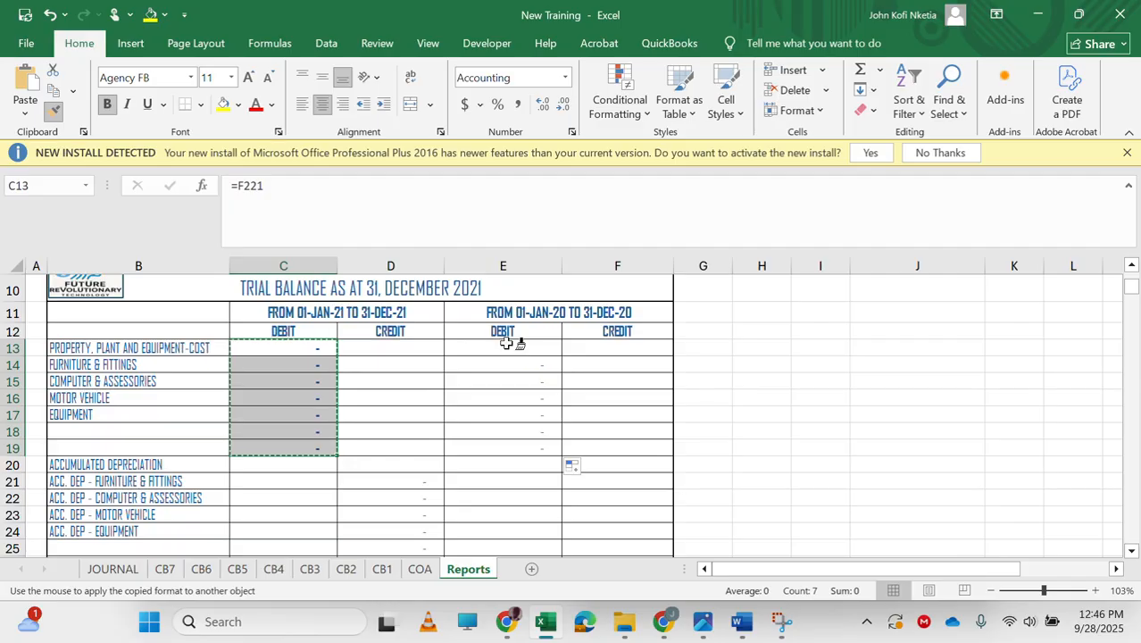
mouse_move(514, 348)
left_mouse_down()
mouse_move(542, 458)
mouse_move(535, 547)
left_mouse_up()
scroll(535, 478, "down", 4)
scroll(543, 342, "up", 2)
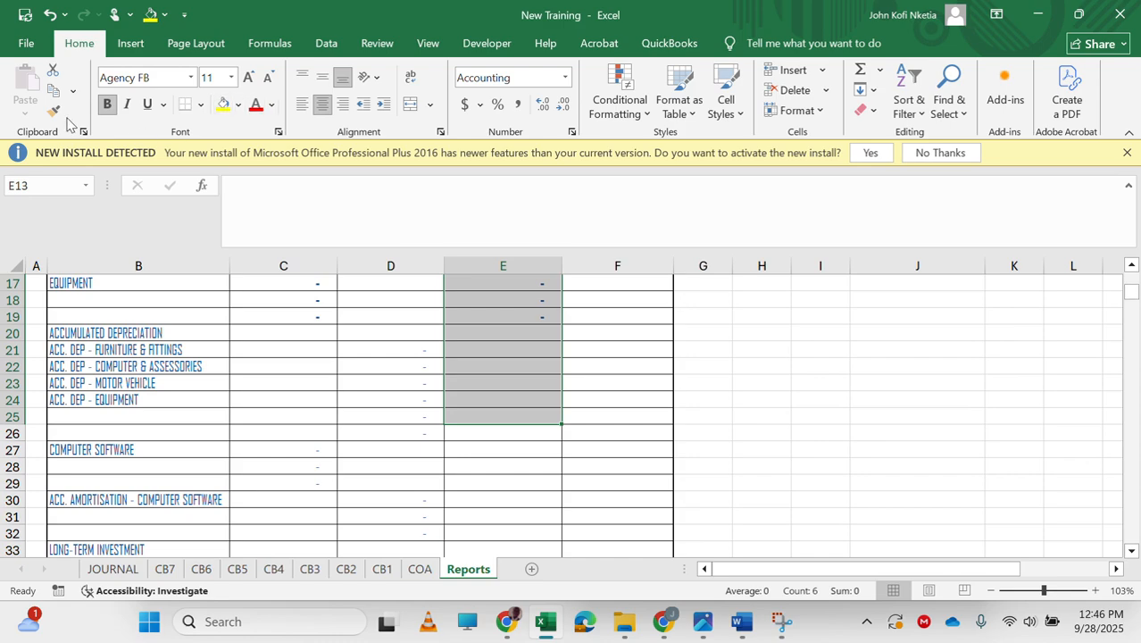
left_click(55, 112)
scroll(407, 337, "down", 4)
scroll(540, 304, "up", 1)
mouse_move(506, 321)
left_mouse_down()
mouse_move(524, 582)
mouse_move(564, 550)
mouse_move(507, 451)
mouse_move(511, 566)
mouse_move(506, 505)
left_mouse_up()
scroll(505, 505, "up", 20)
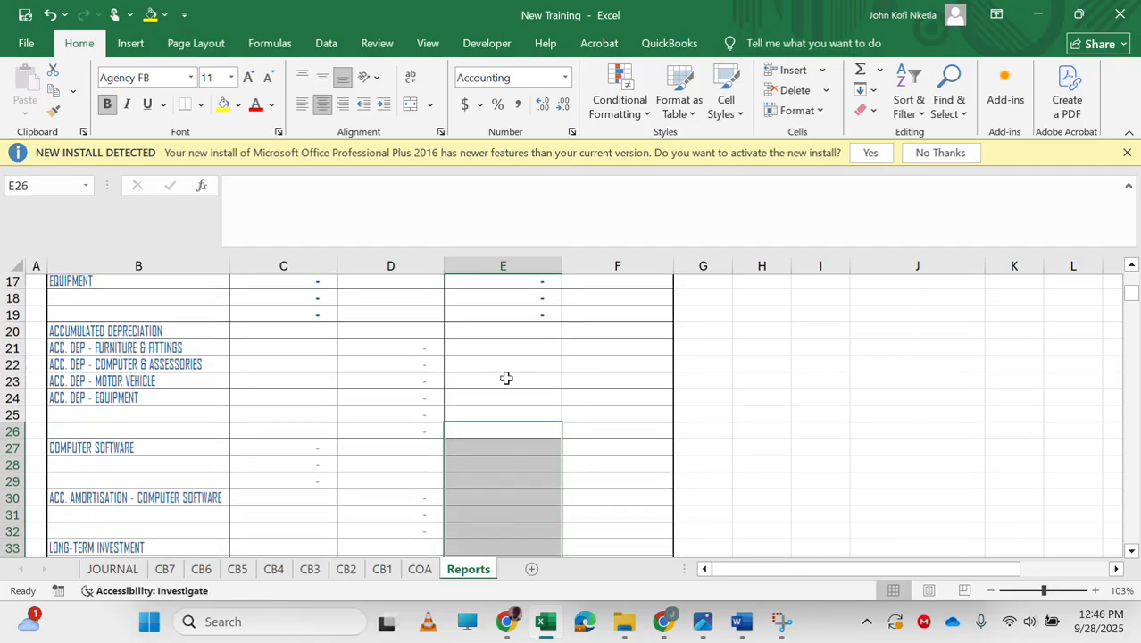
Enter =F254 in F21 to link prior-year accumulated depreciation, then fill it down through F26.
left_click(595, 469)
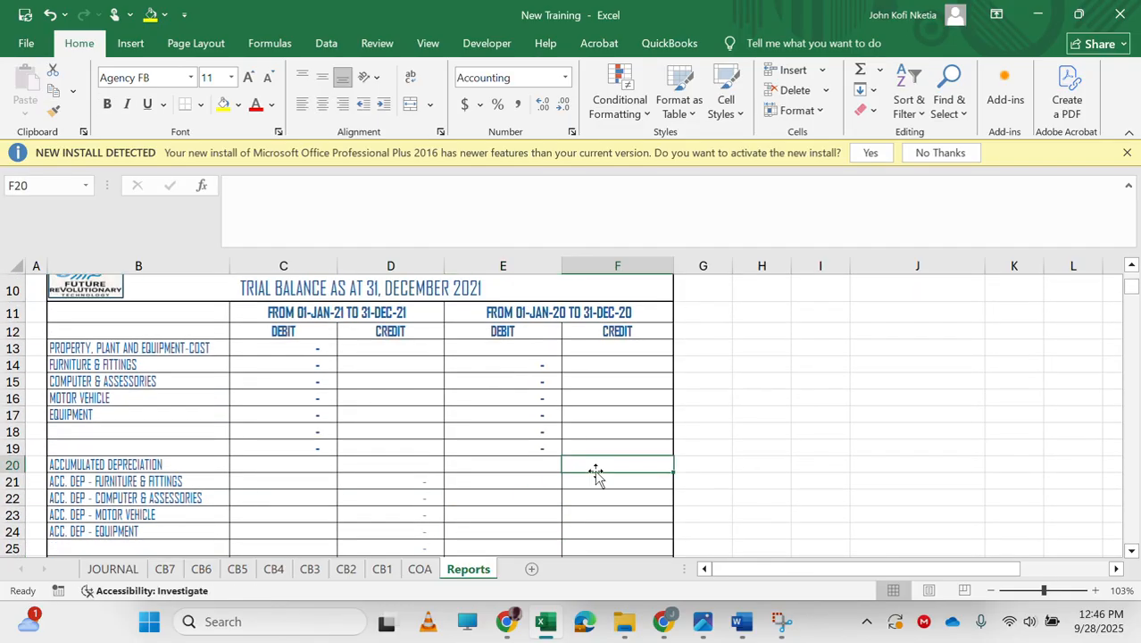
left_click(604, 489)
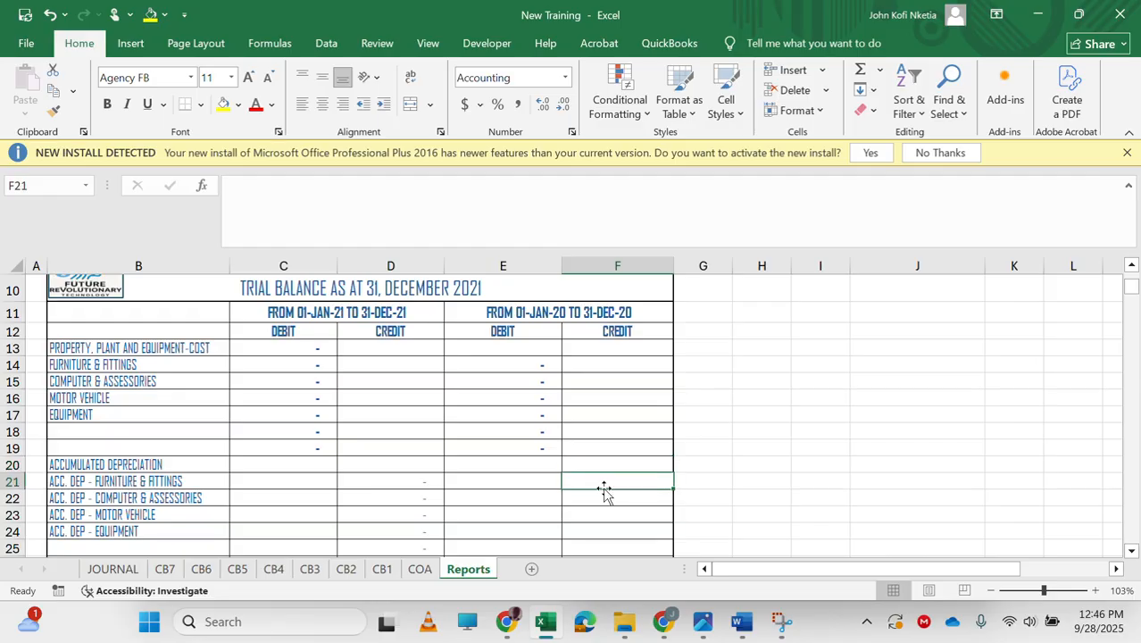
type("=")
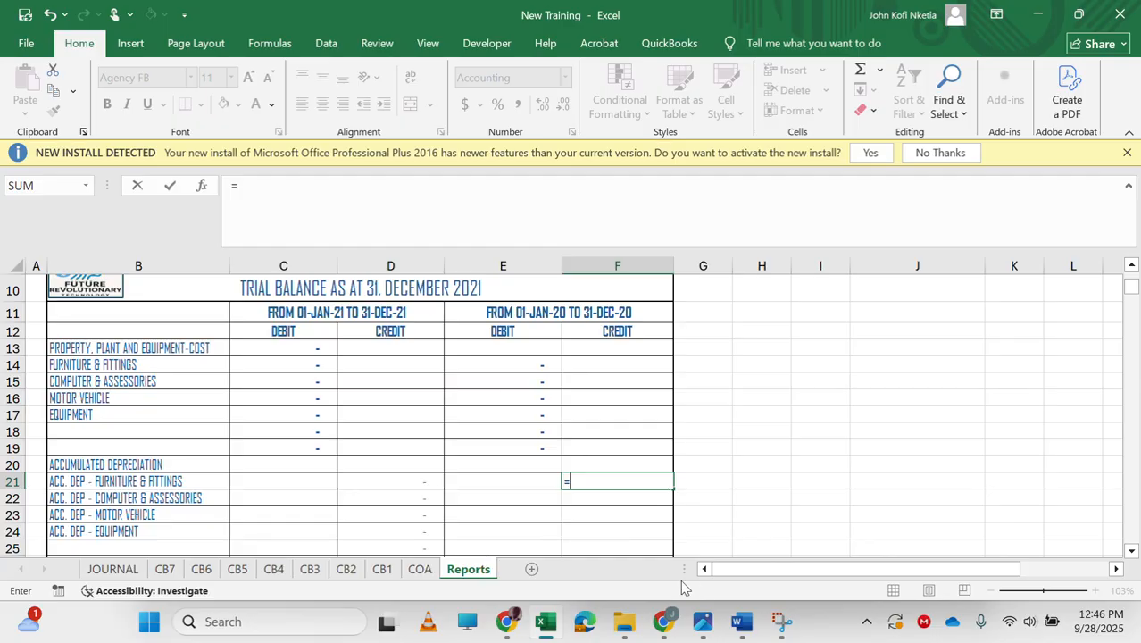
scroll(505, 385, "down", 20)
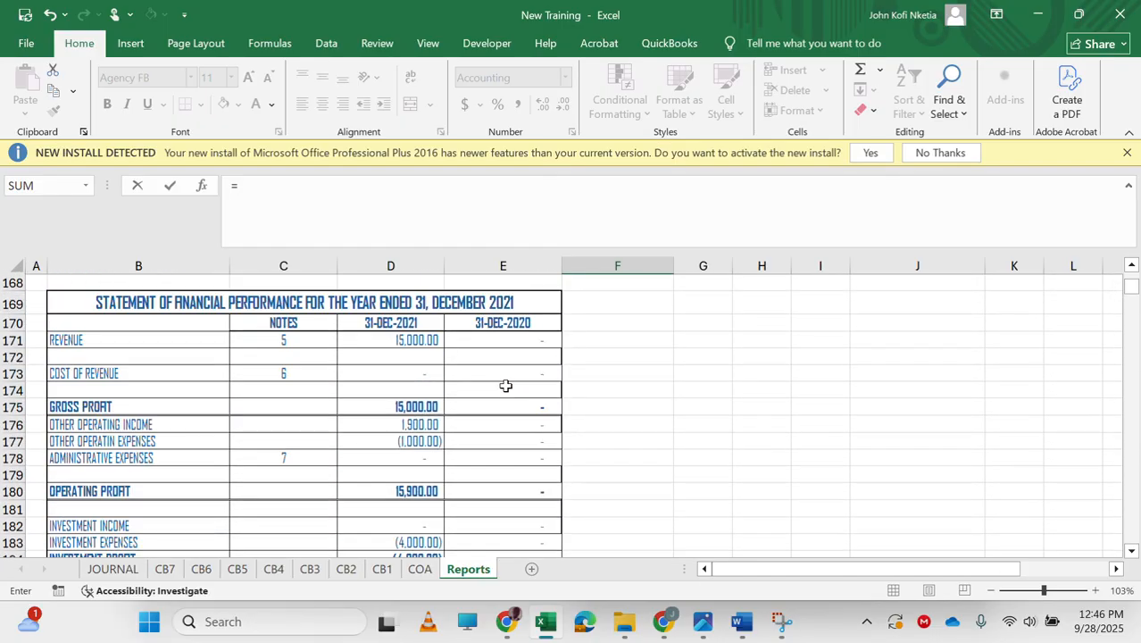
scroll(505, 384, "down", 19)
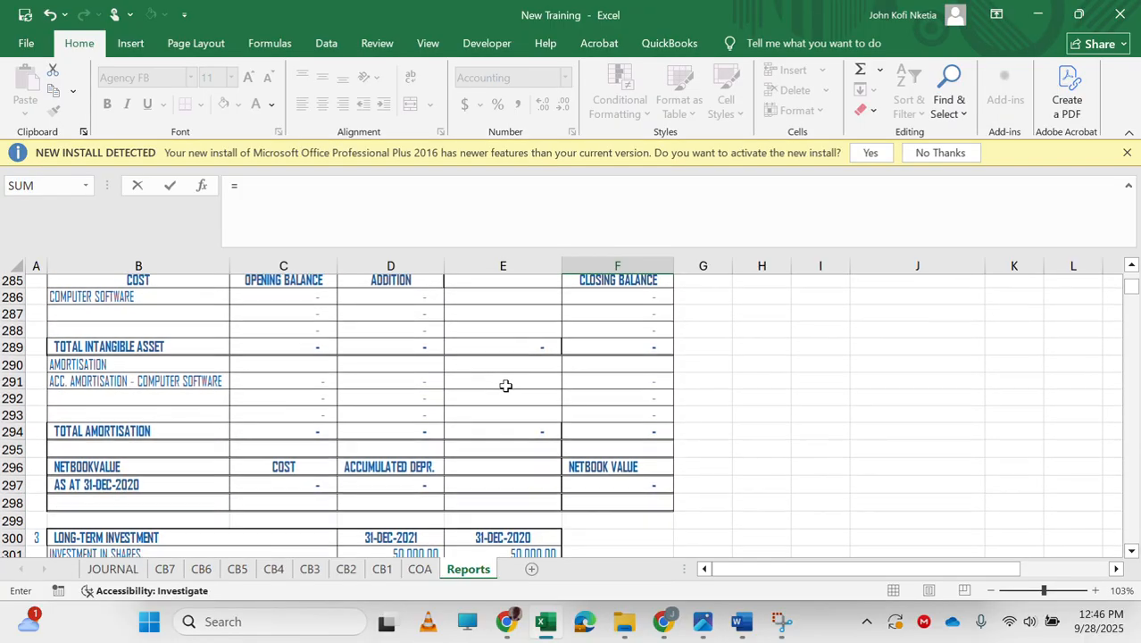
scroll(505, 385, "up", 6)
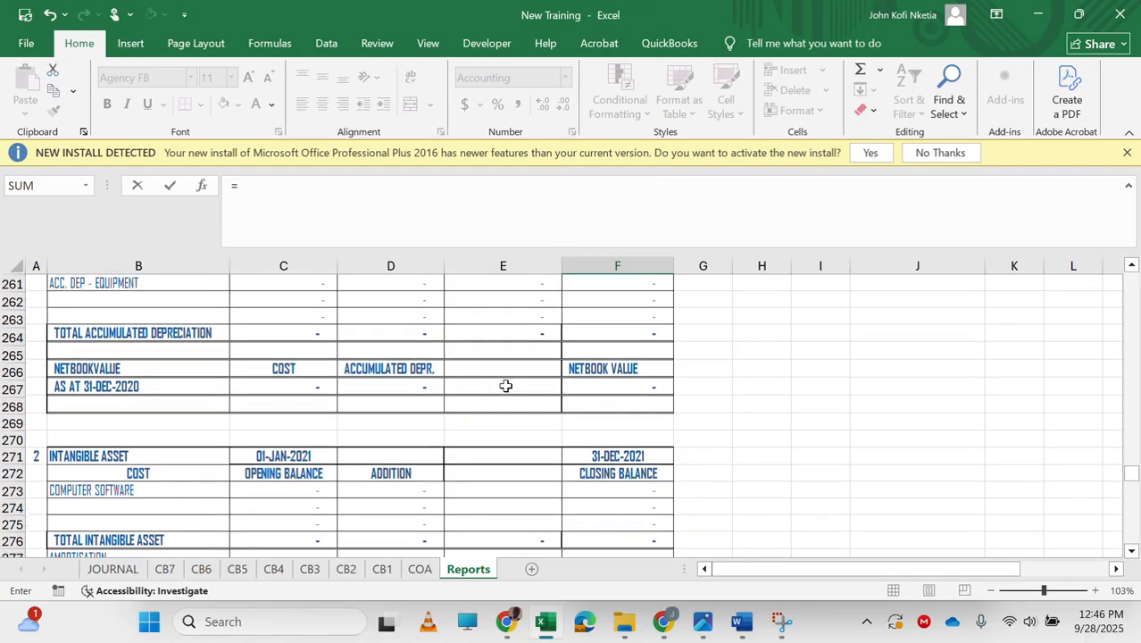
scroll(505, 385, "up", 6)
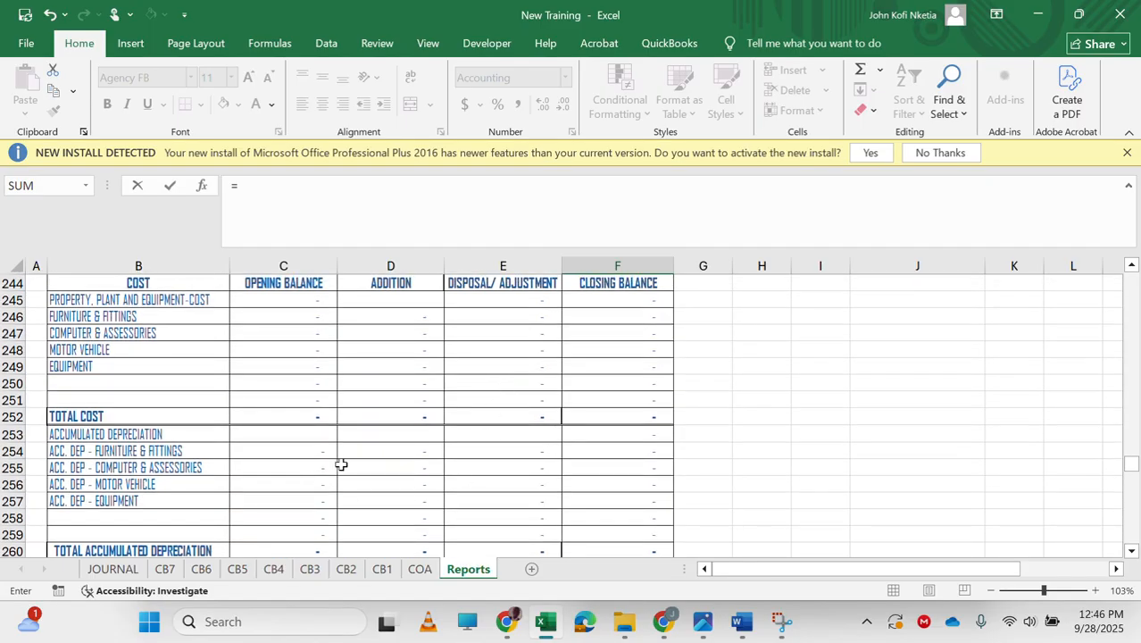
left_click(639, 453)
key("ctrl+Return")
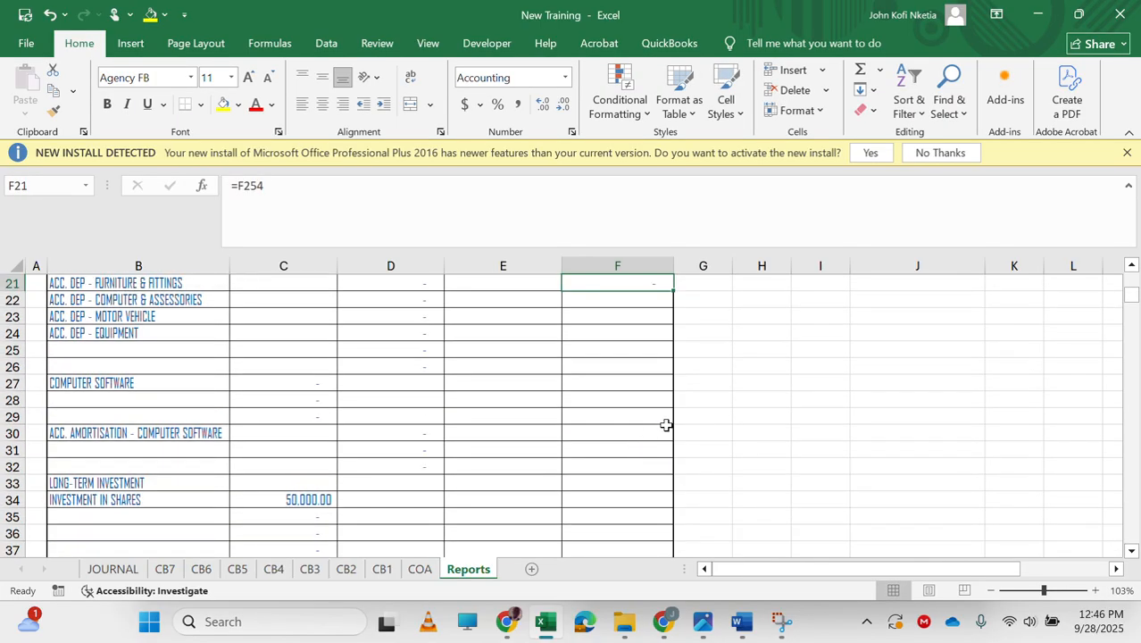
scroll(666, 425, "up", 2)
left_click_drag(672, 374, 672, 463)
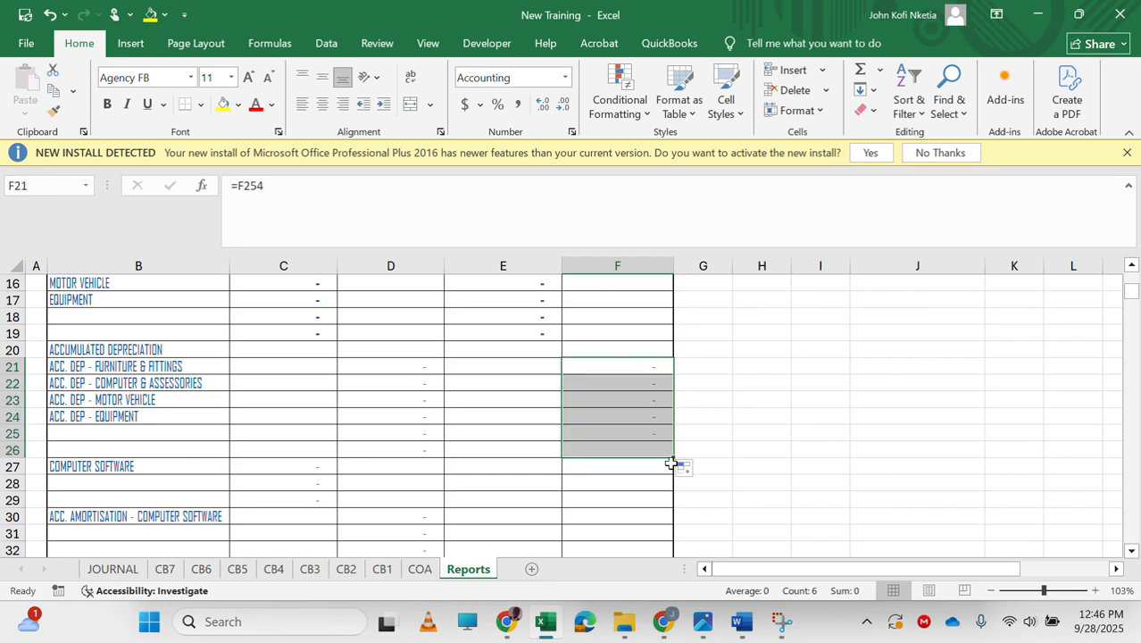
Trace D21's formula back to its source cell in the PPE note and return to the trial balance.
double_click(425, 364)
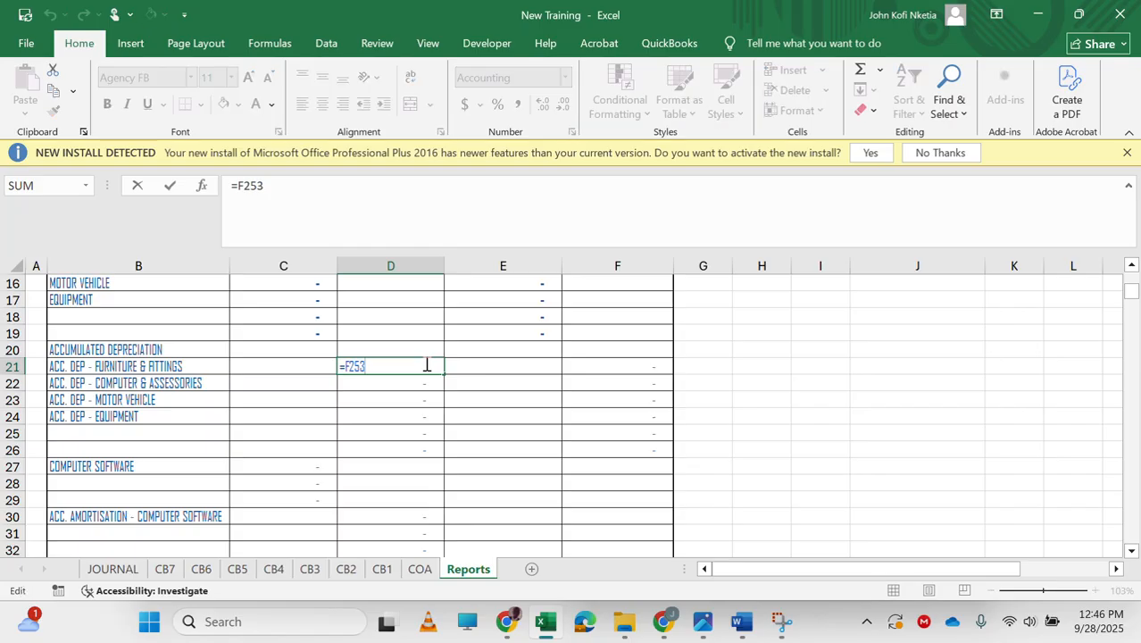
key("Escape")
key("ctrl+bracketleft")
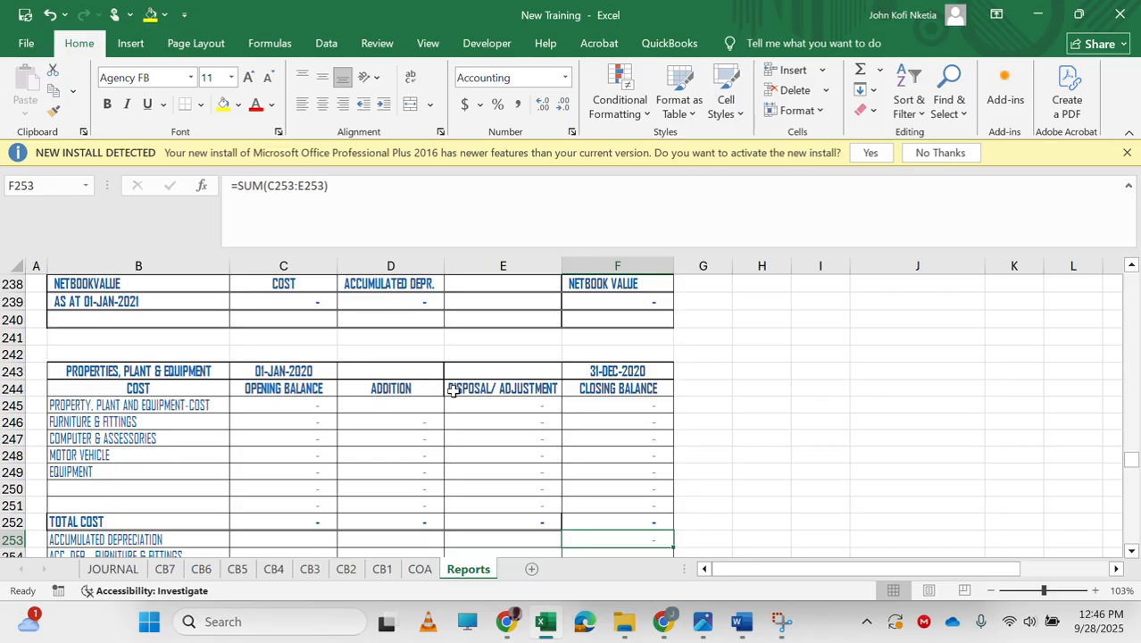
scroll(453, 390, "up", 20)
scroll(453, 390, "up", 12)
scroll(454, 390, "up", 10)
scroll(454, 390, "up", 10)
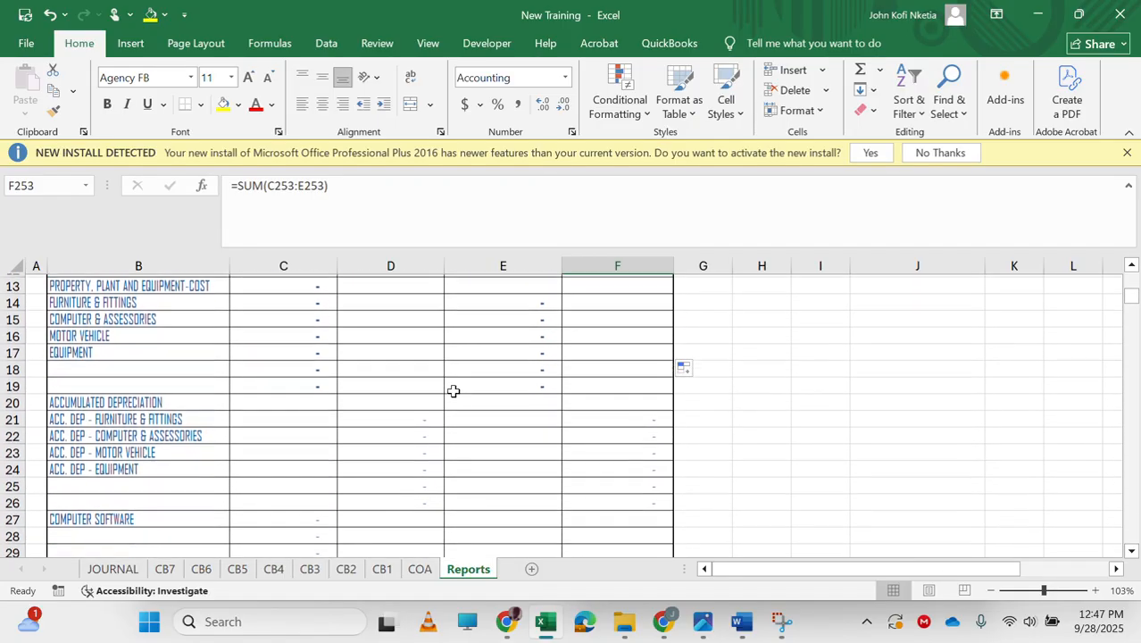
scroll(453, 390, "down", 1)
Change D21's formula to =F254.
left_click(404, 418)
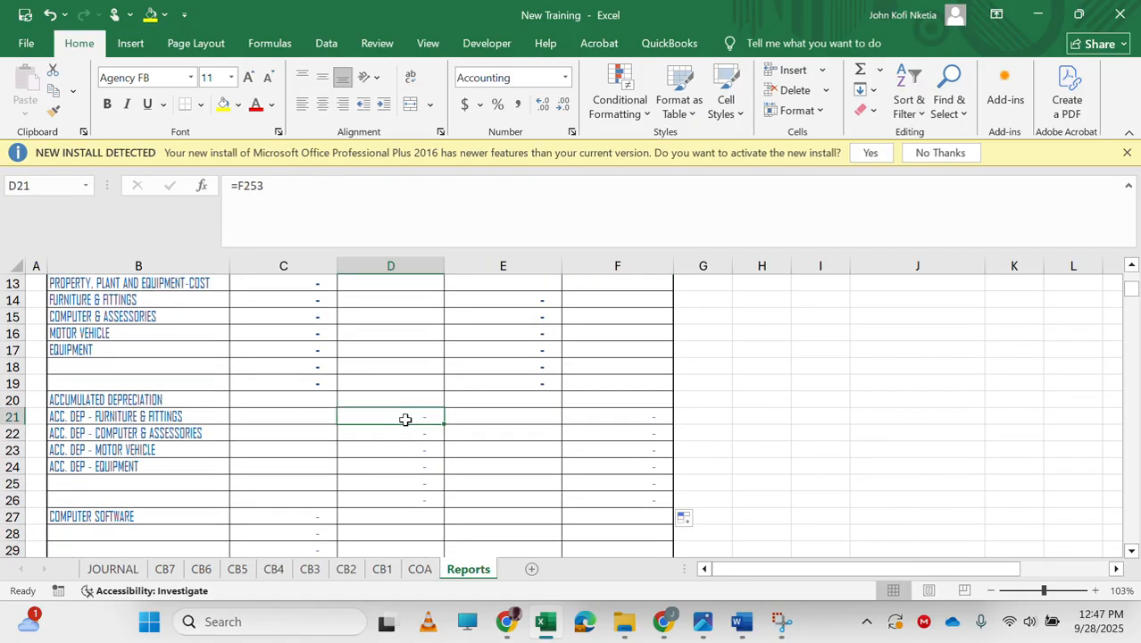
left_click(422, 434)
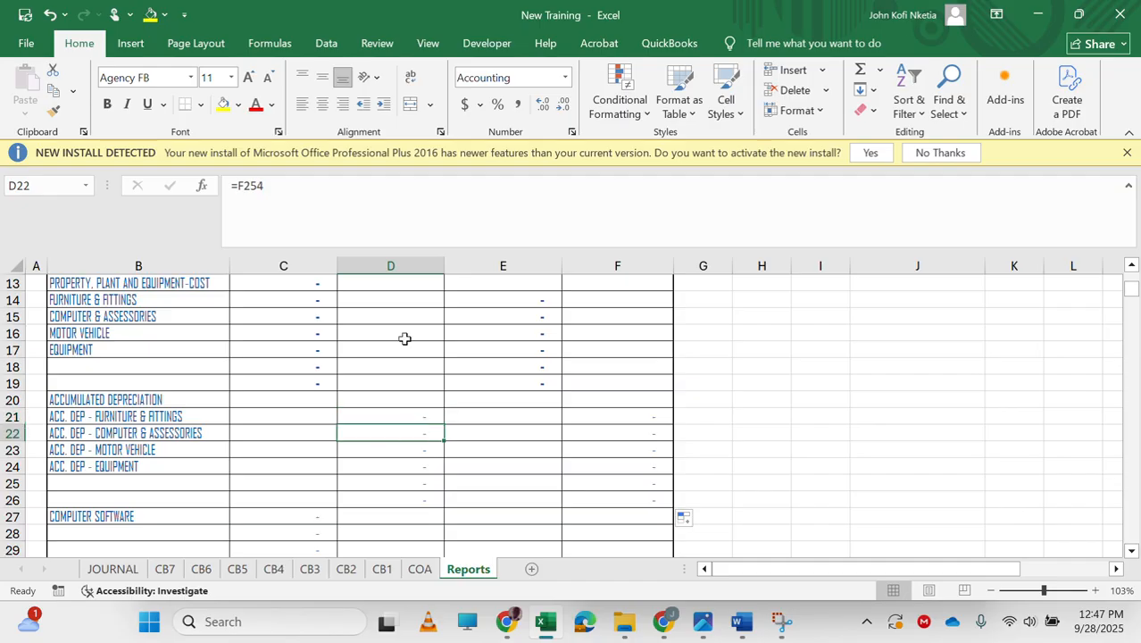
left_click(401, 418)
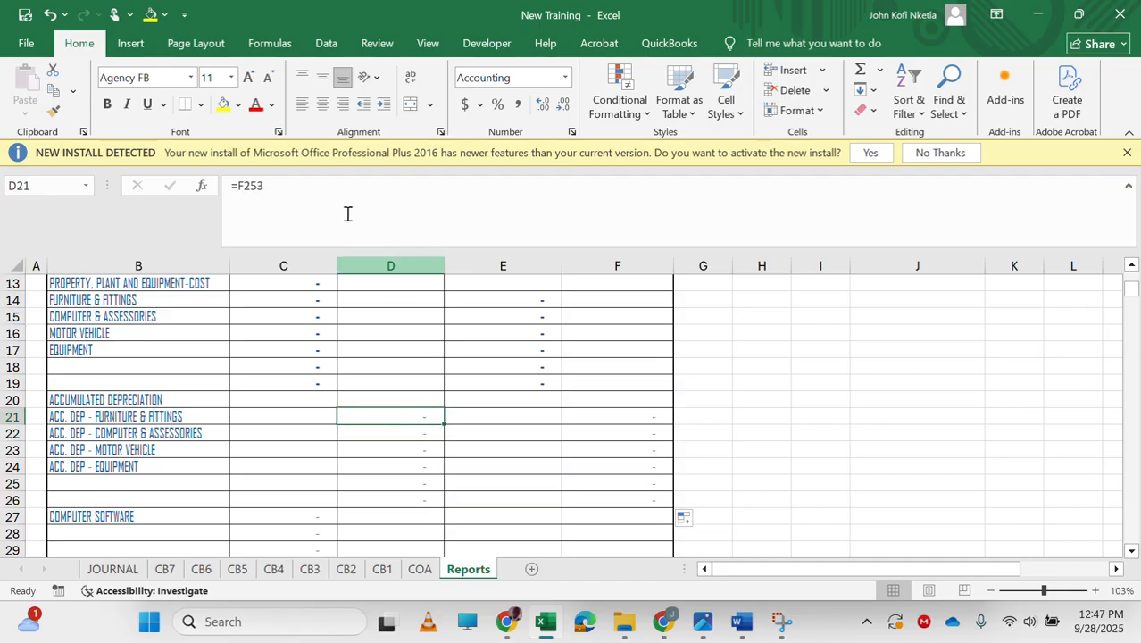
left_click(321, 202)
key("BackSpace")
type("4")
key("Return")
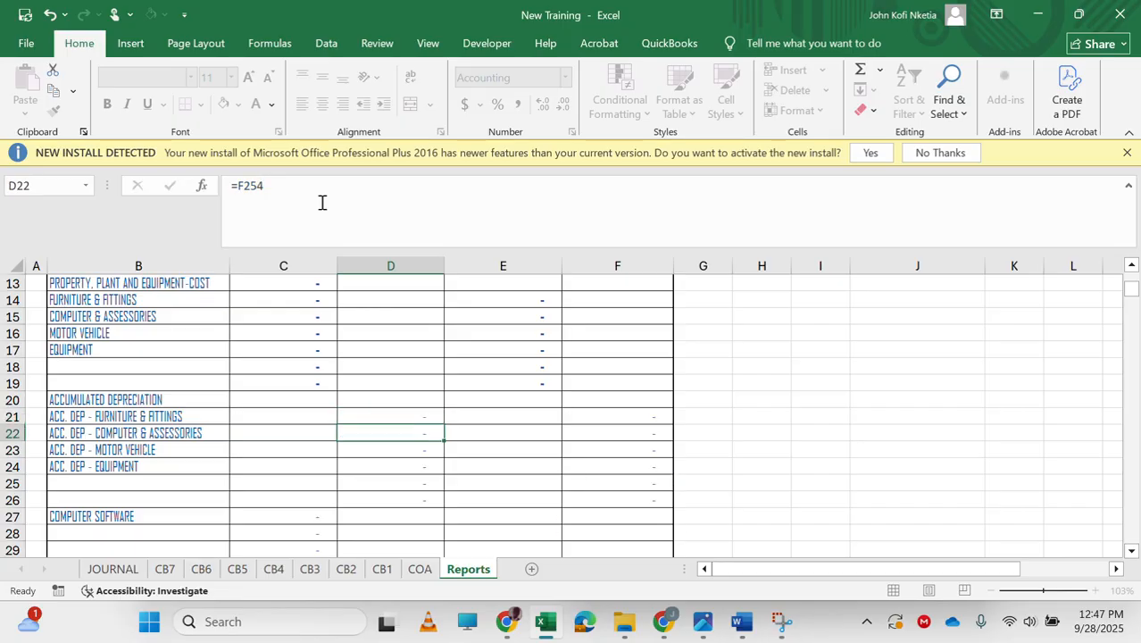
Fill D21's formula down through D26.
key("Up")
left_click_drag(445, 421, 440, 513)
scroll(401, 417, "down", 2)
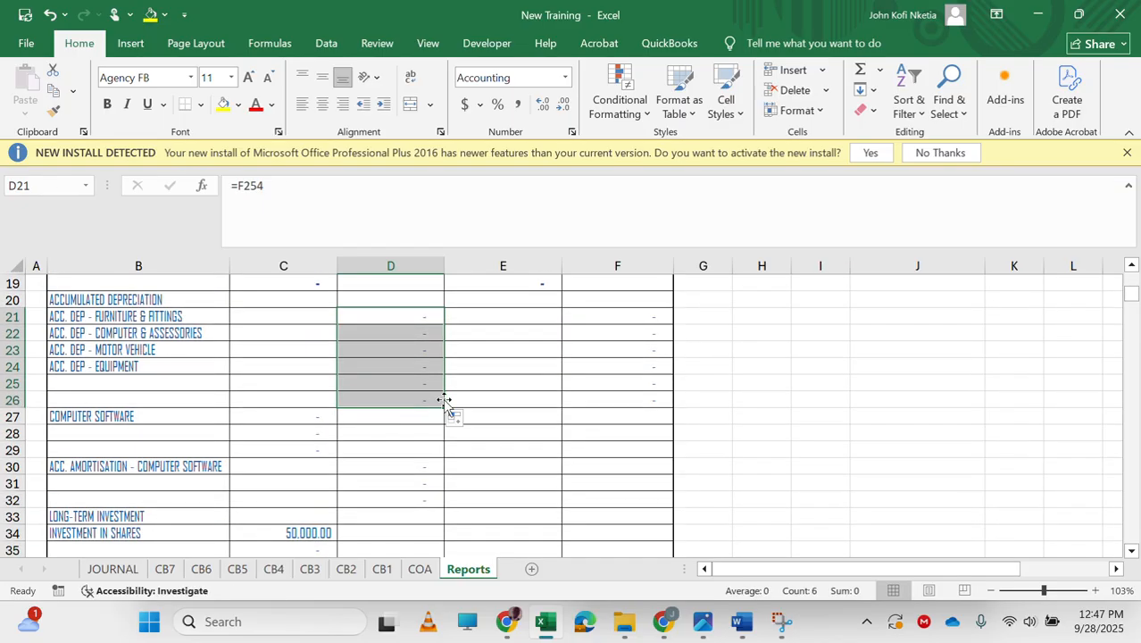
Enter =F286 in E27 to link prior-year computer software cost, then fill it down through E29.
left_click(524, 418)
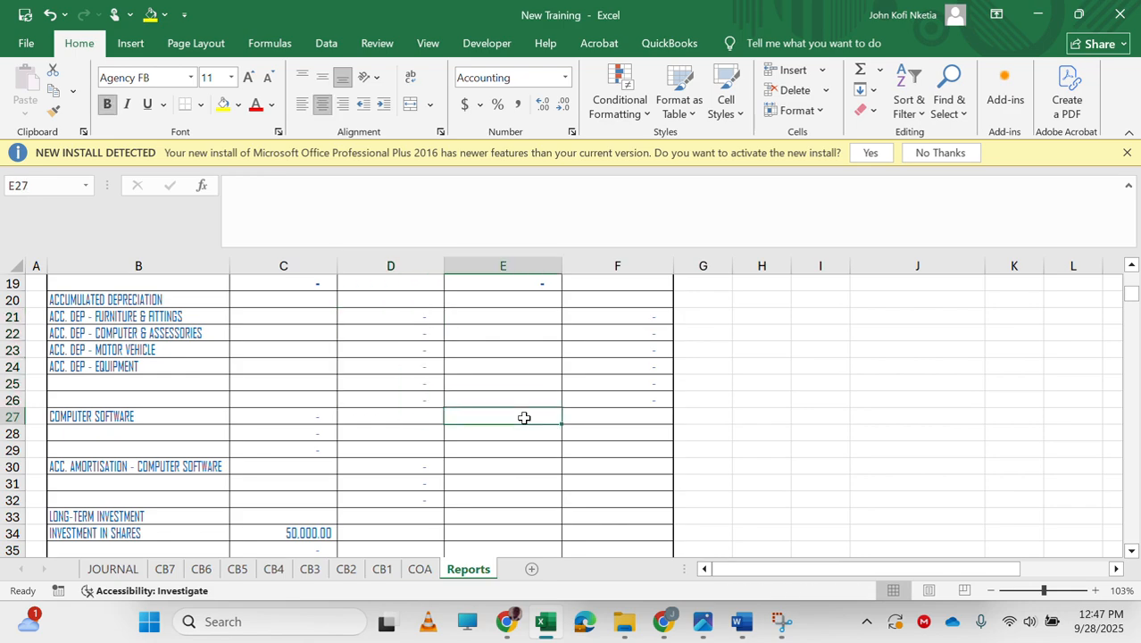
type("=")
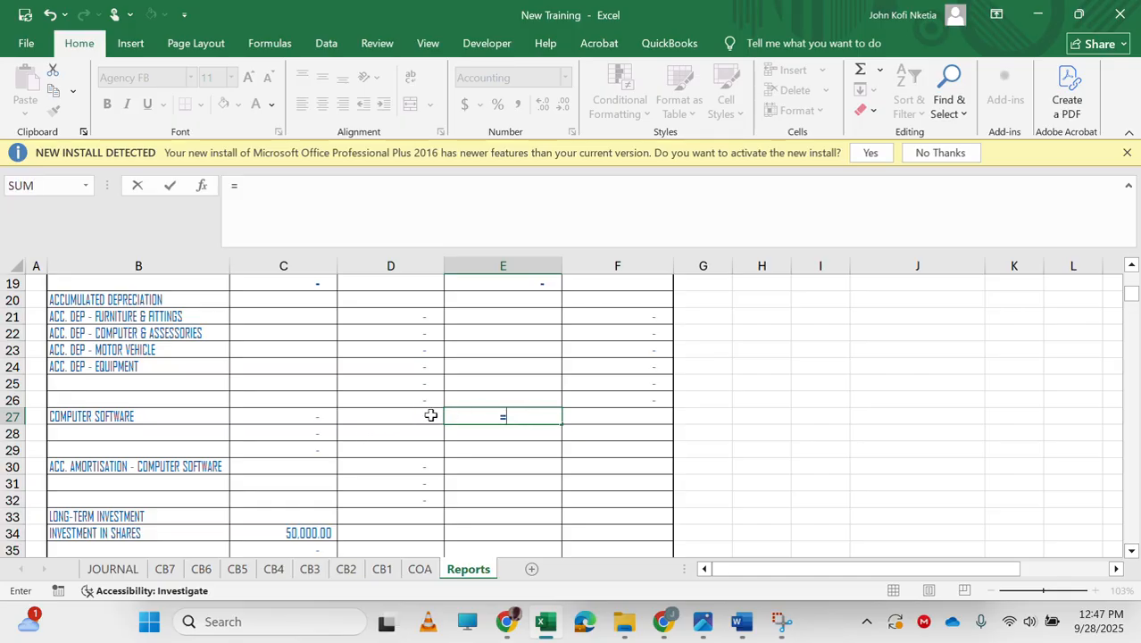
left_click(480, 23)
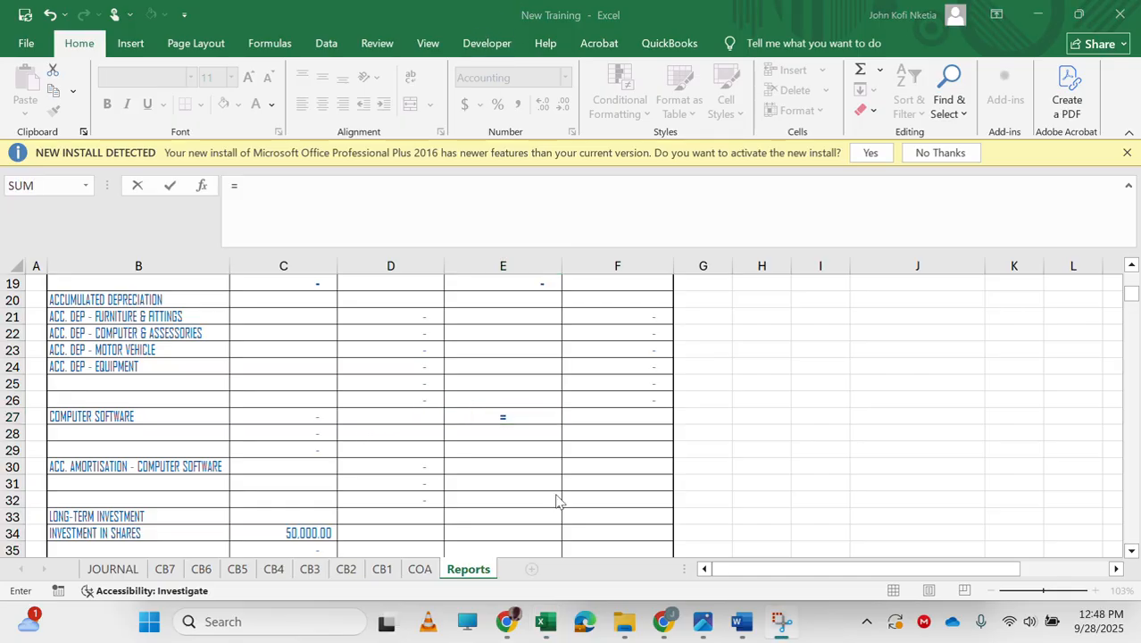
scroll(527, 438, "down", 9)
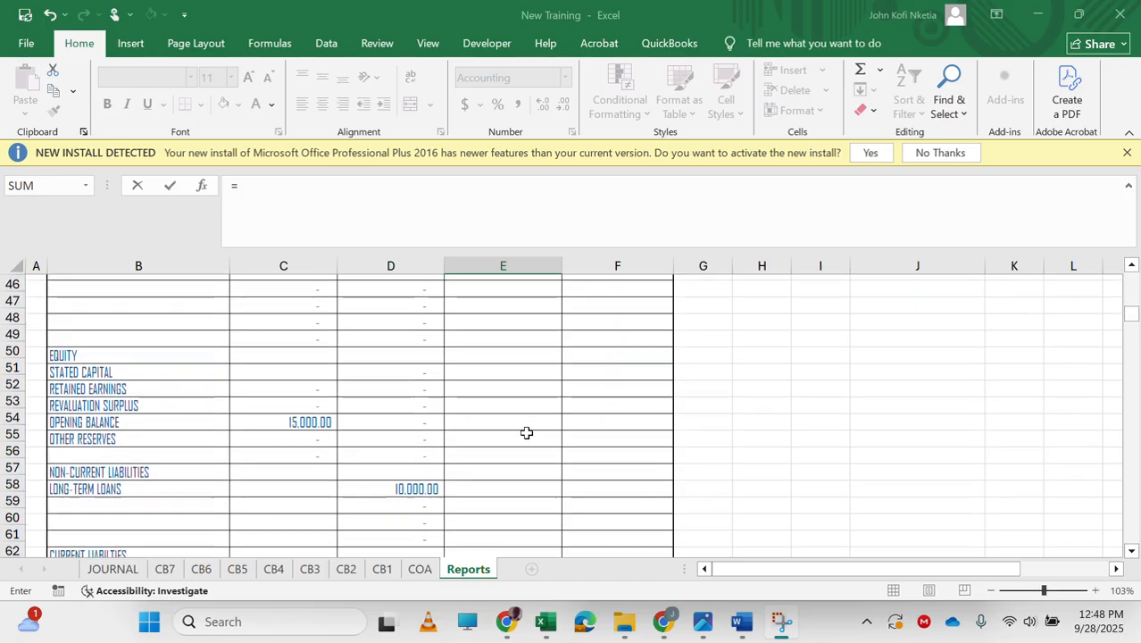
scroll(526, 437, "up", 2)
scroll(527, 437, "down", 10)
scroll(527, 433, "down", 20)
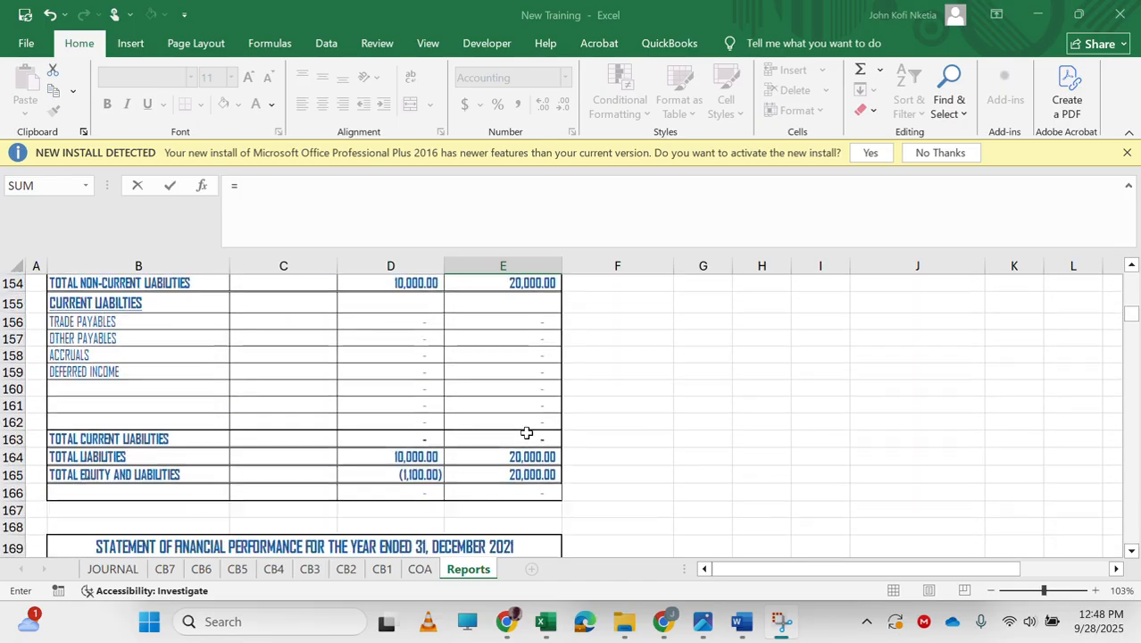
scroll(527, 433, "down", 17)
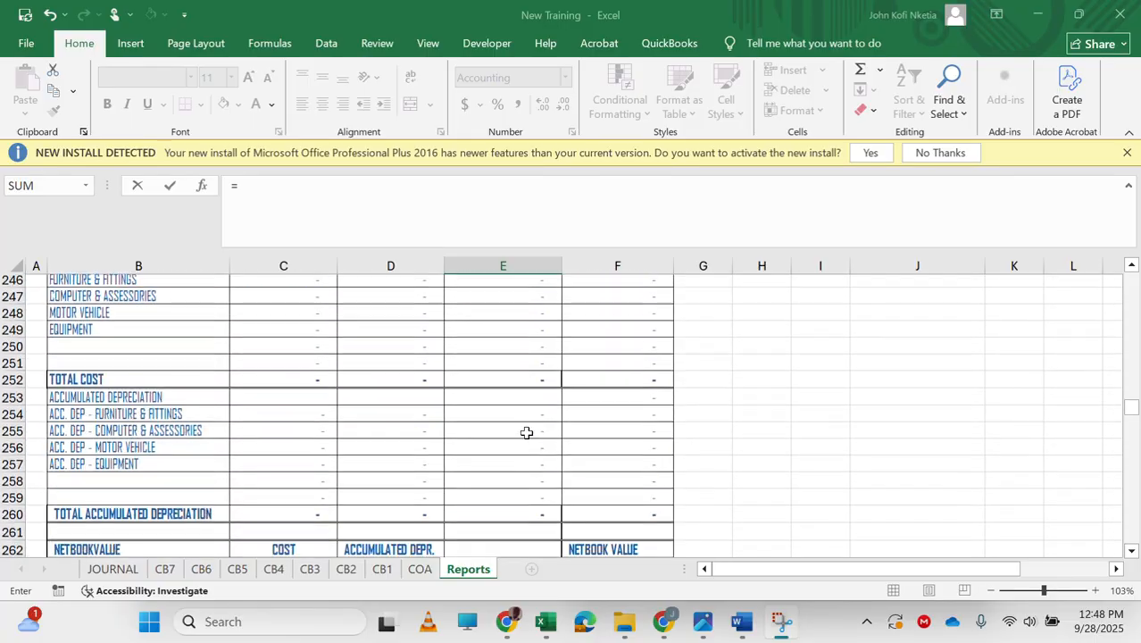
scroll(527, 433, "up", 1)
scroll(527, 433, "down", 4)
scroll(526, 433, "down", 1)
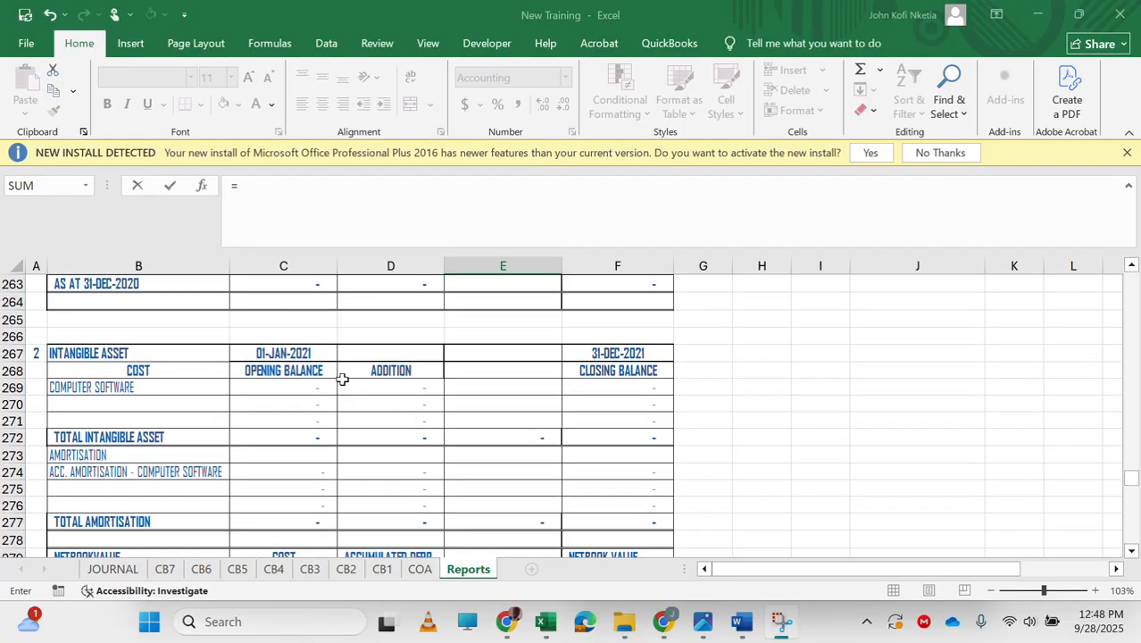
scroll(539, 465, "down", 6)
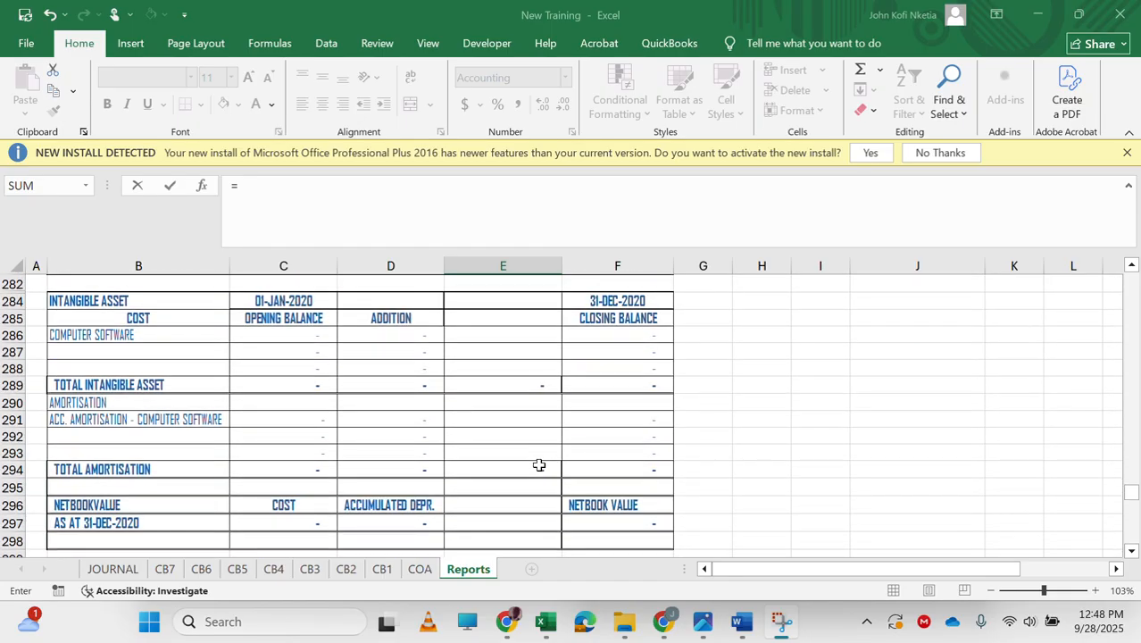
left_click(627, 335)
key("Escape")
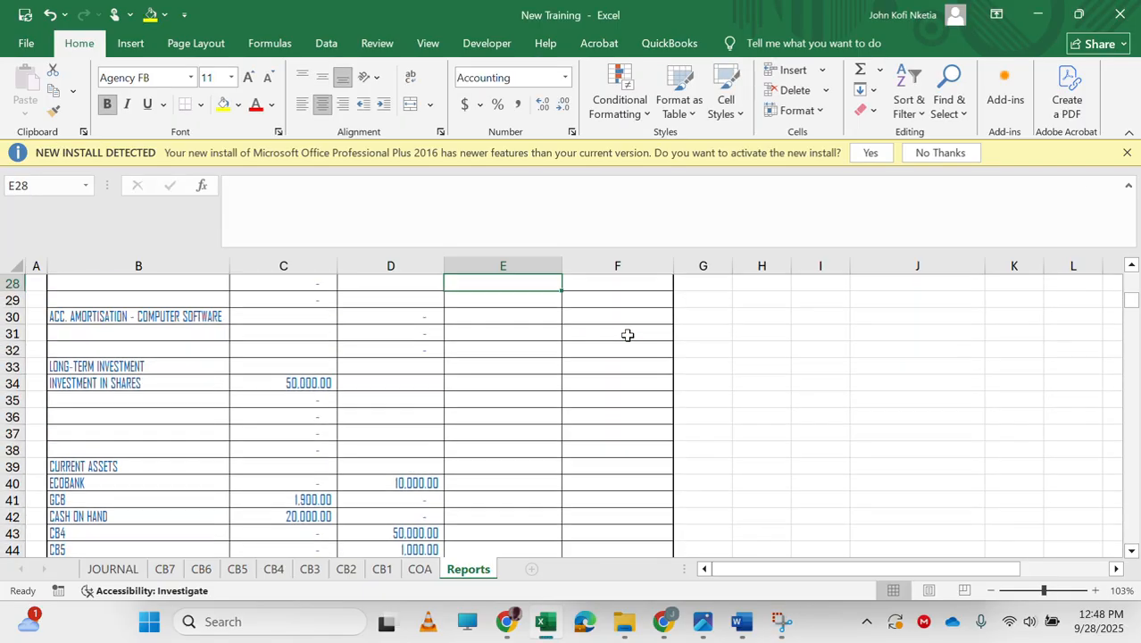
key("Up")
left_click_drag(562, 291, 555, 328)
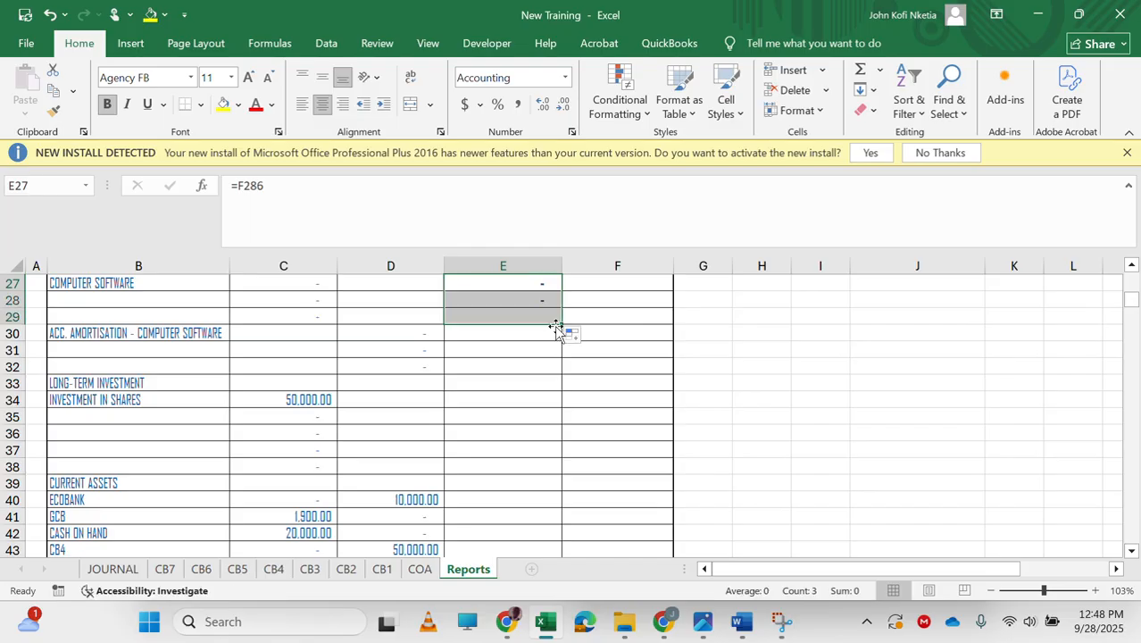
Enter =F291 in F30 to link prior-year accumulated amortisation of computer software, then fill it down through F32.
left_click(623, 347)
key("Up")
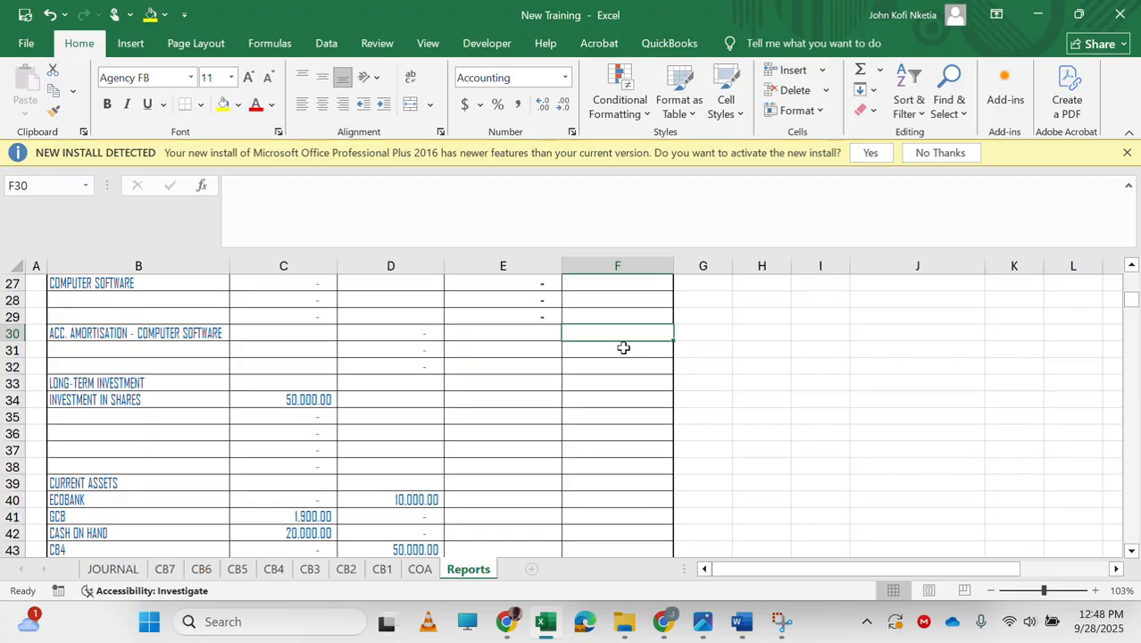
type("=")
scroll(509, 393, "down", 20)
scroll(503, 418, "down", 20)
scroll(503, 417, "down", 20)
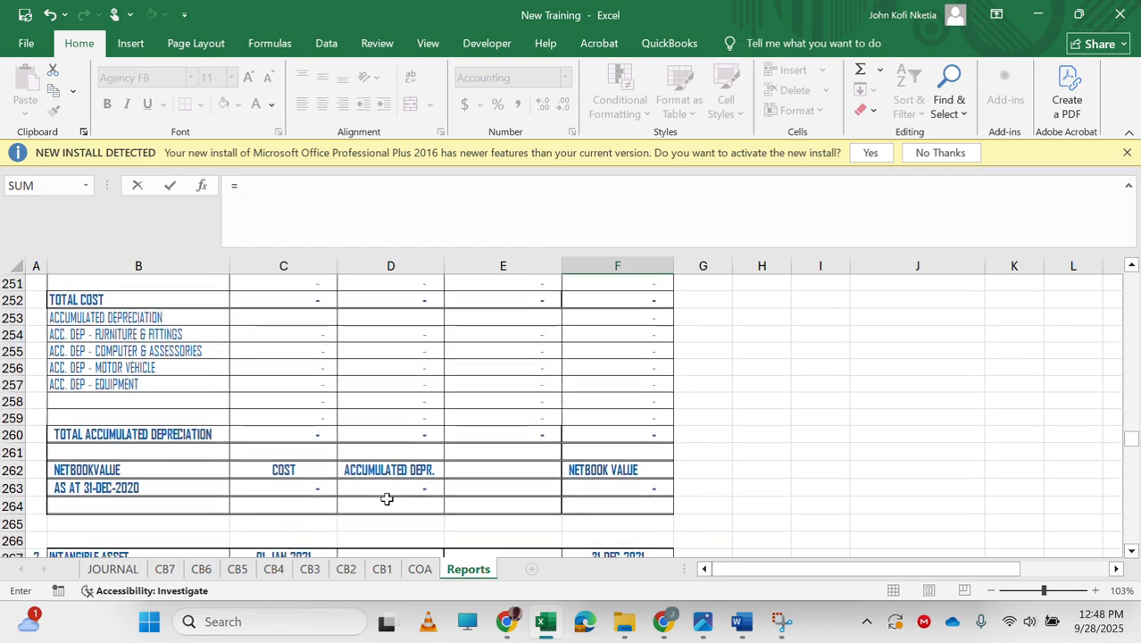
scroll(386, 498, "down", 6)
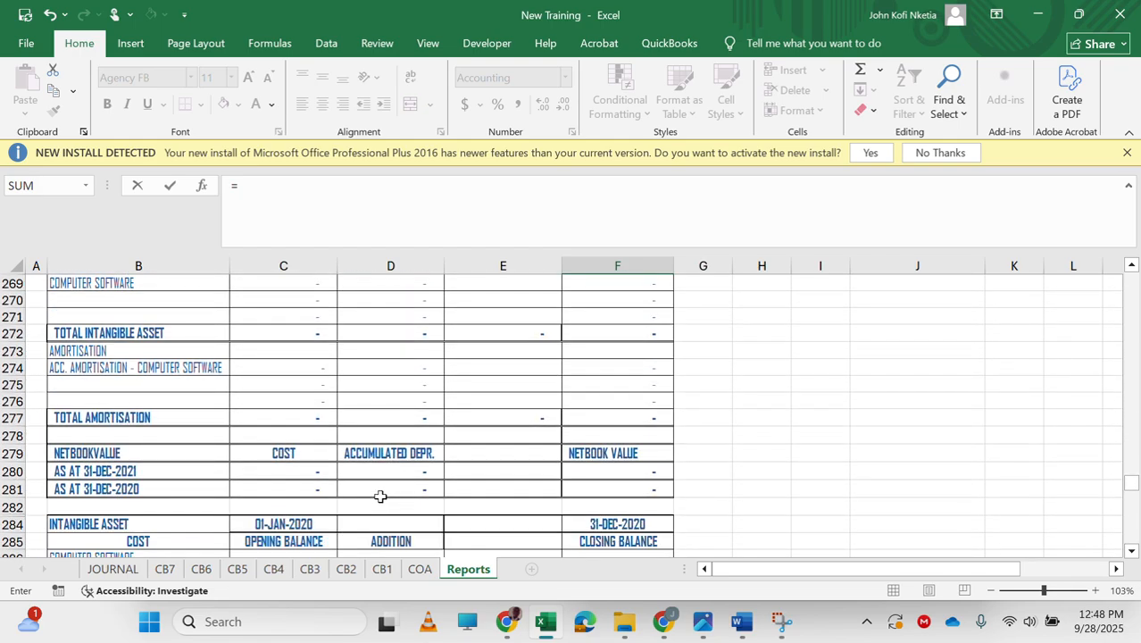
scroll(256, 443, "up", 2)
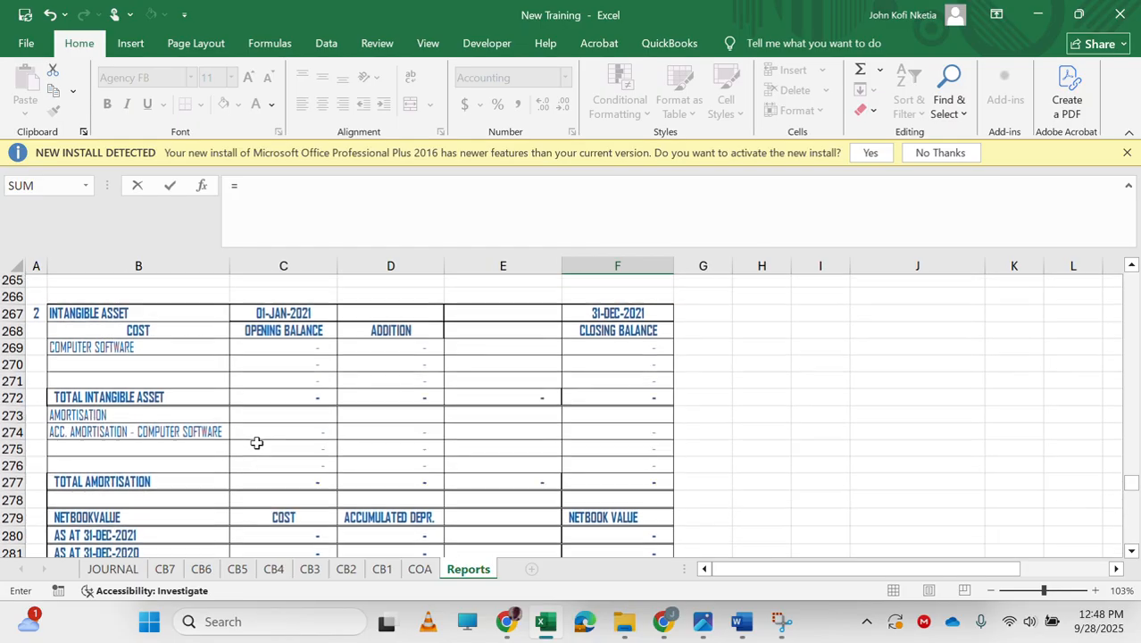
scroll(256, 443, "down", 4)
scroll(256, 443, "down", 3)
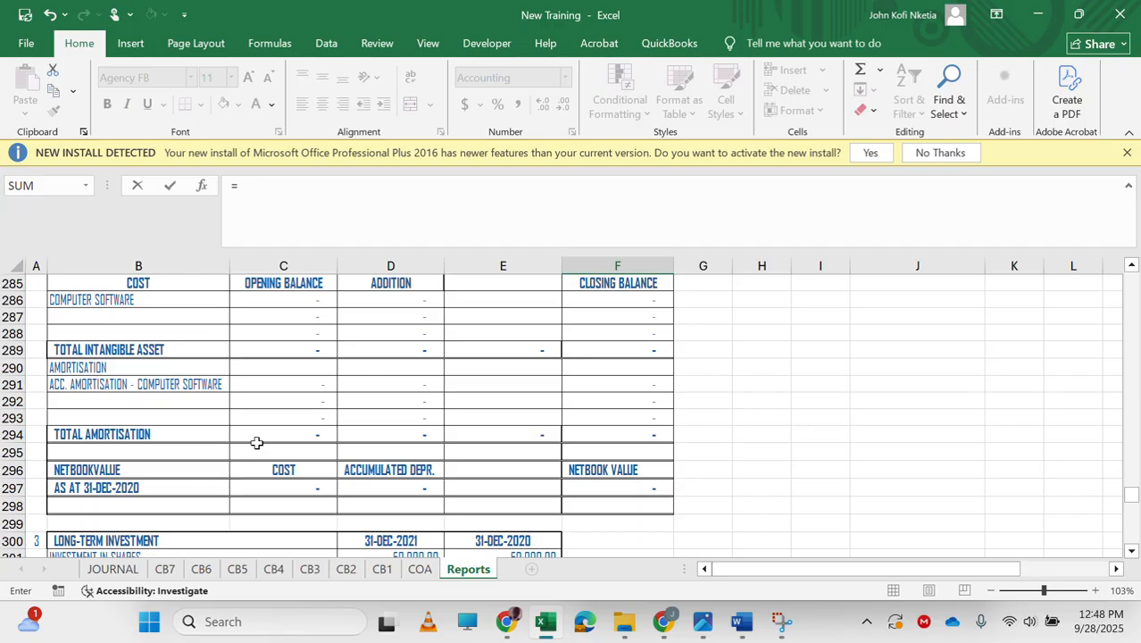
scroll(257, 443, "up", 1)
scroll(256, 442, "down", 1)
scroll(515, 430, "up", 1)
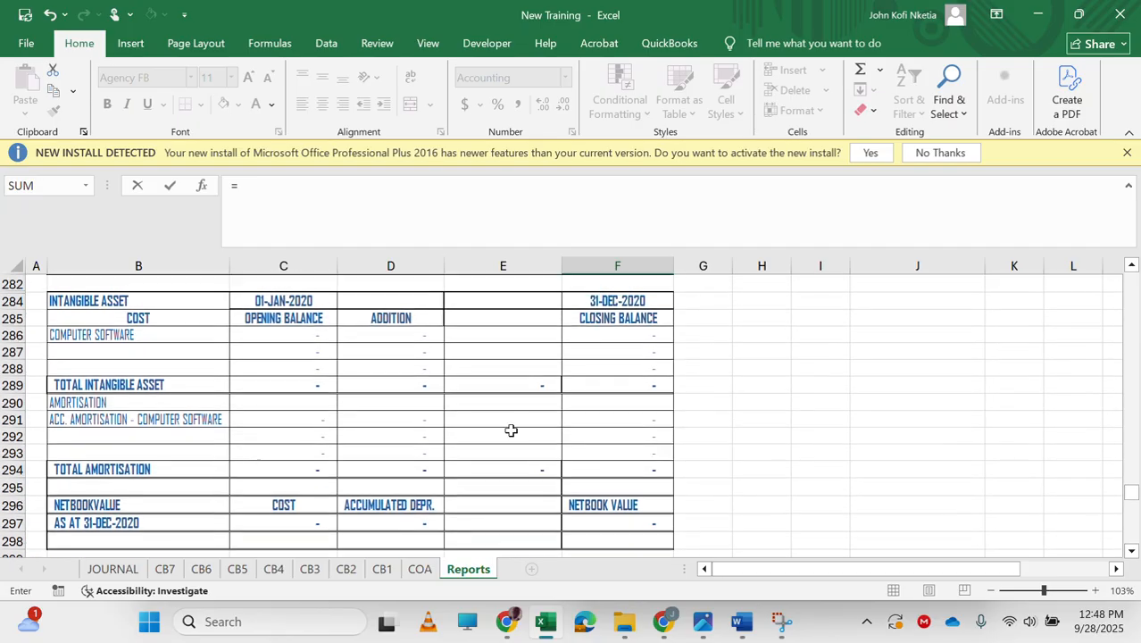
left_click(630, 421)
key("ctrl+Return")
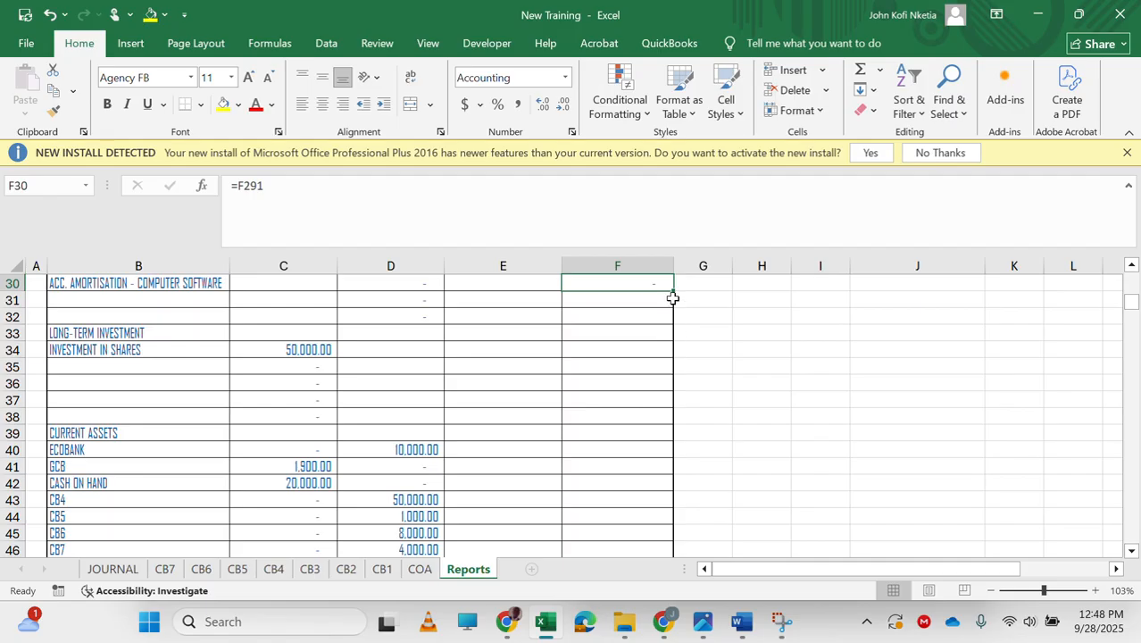
left_click_drag(672, 290, 662, 331)
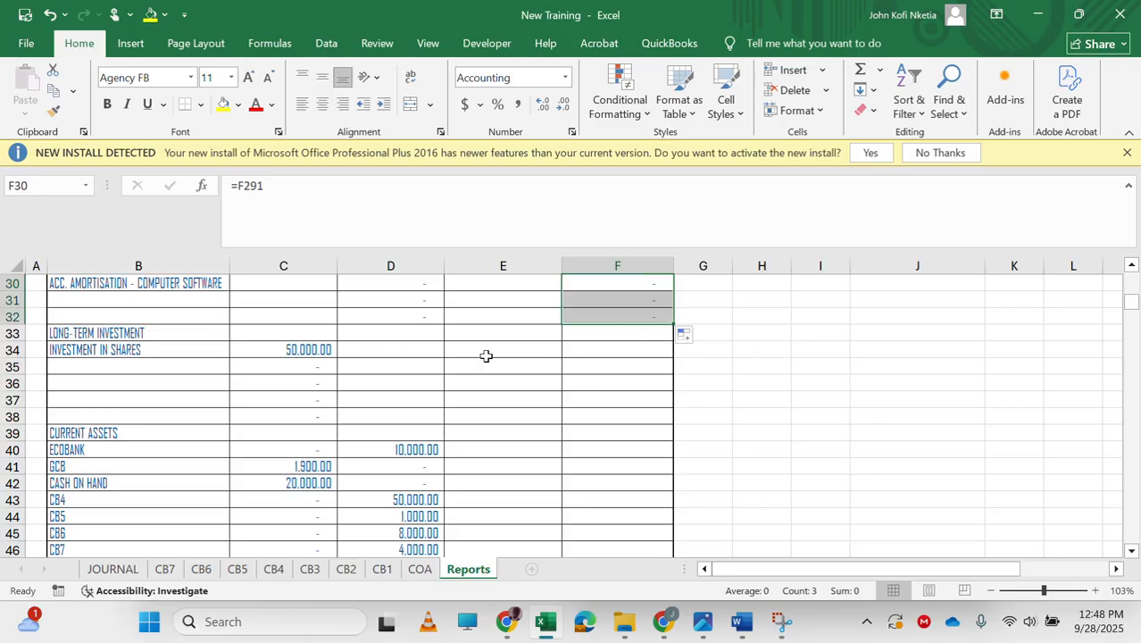
Enter =E301 in E34 to link the prior-year investment in shares, then fill it down through E38.
left_click(526, 351)
type("=")
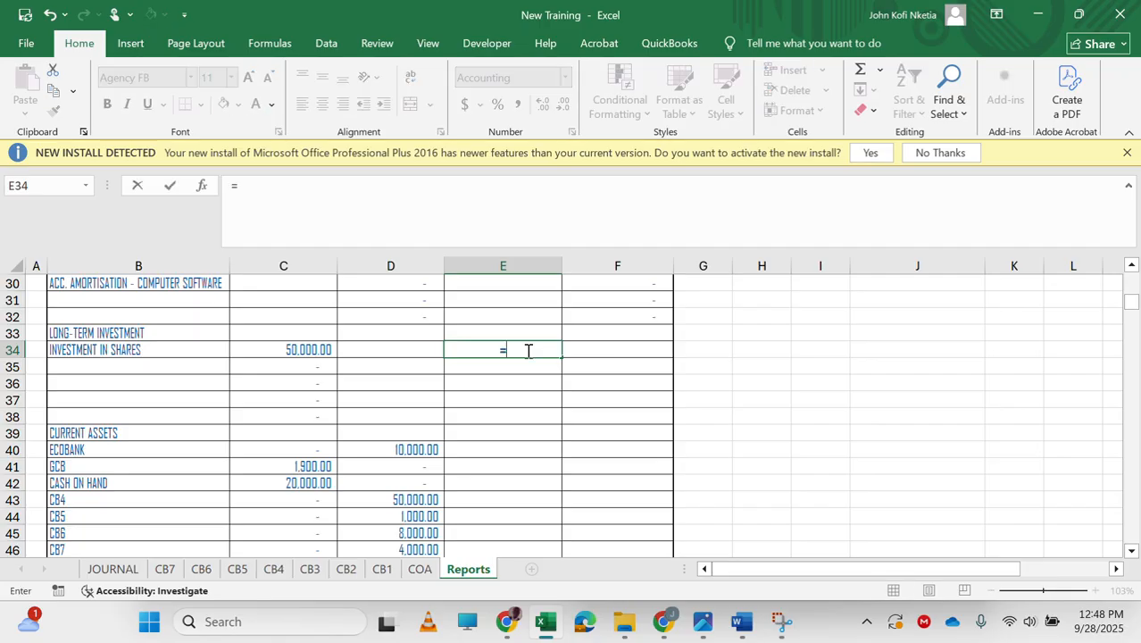
scroll(474, 477, "down", 20)
scroll(474, 476, "down", 20)
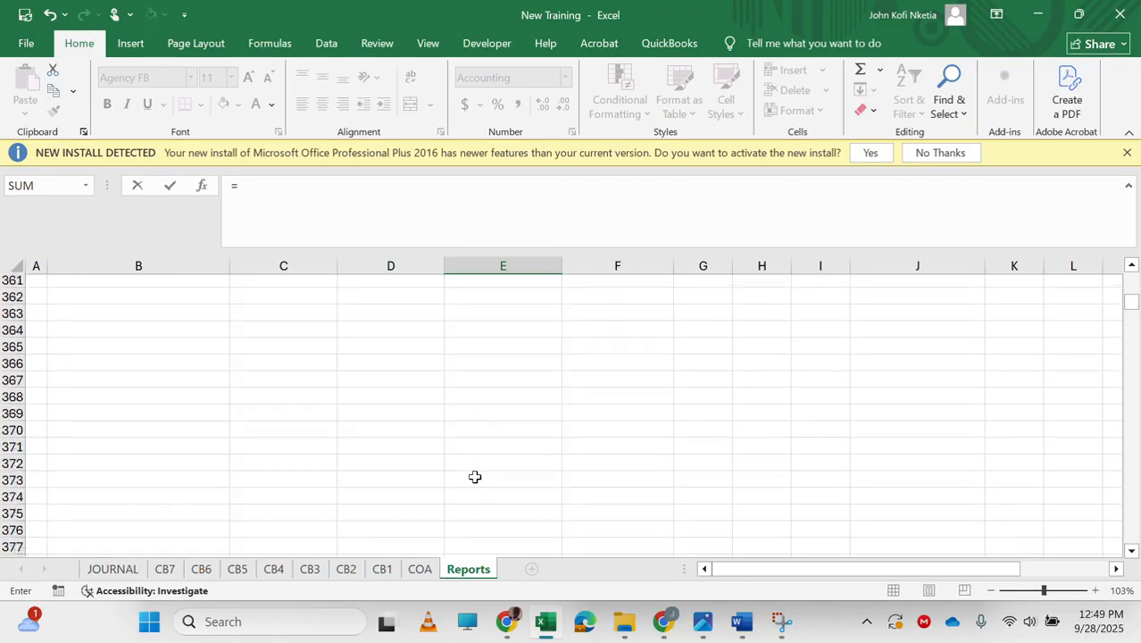
scroll(474, 476, "up", 18)
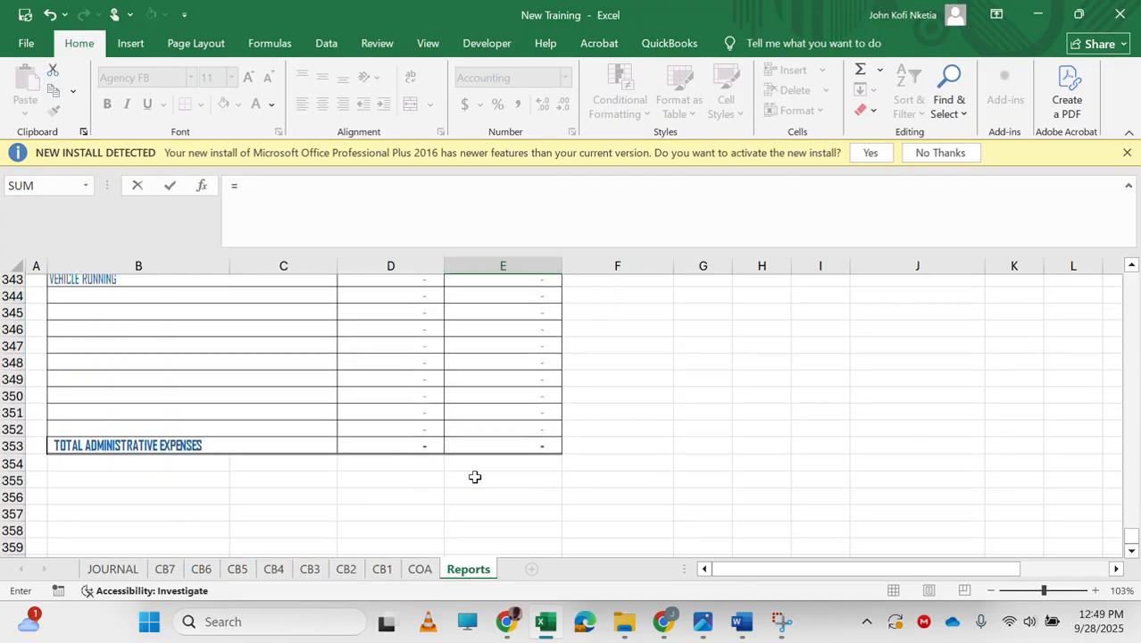
scroll(474, 477, "up", 1)
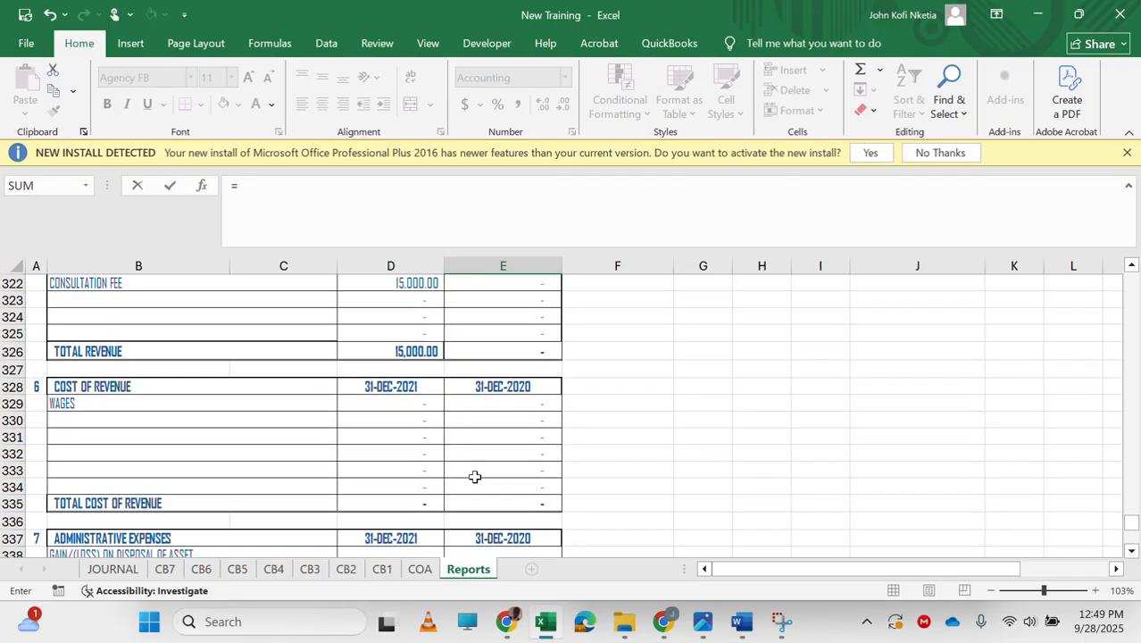
scroll(474, 477, "up", 2)
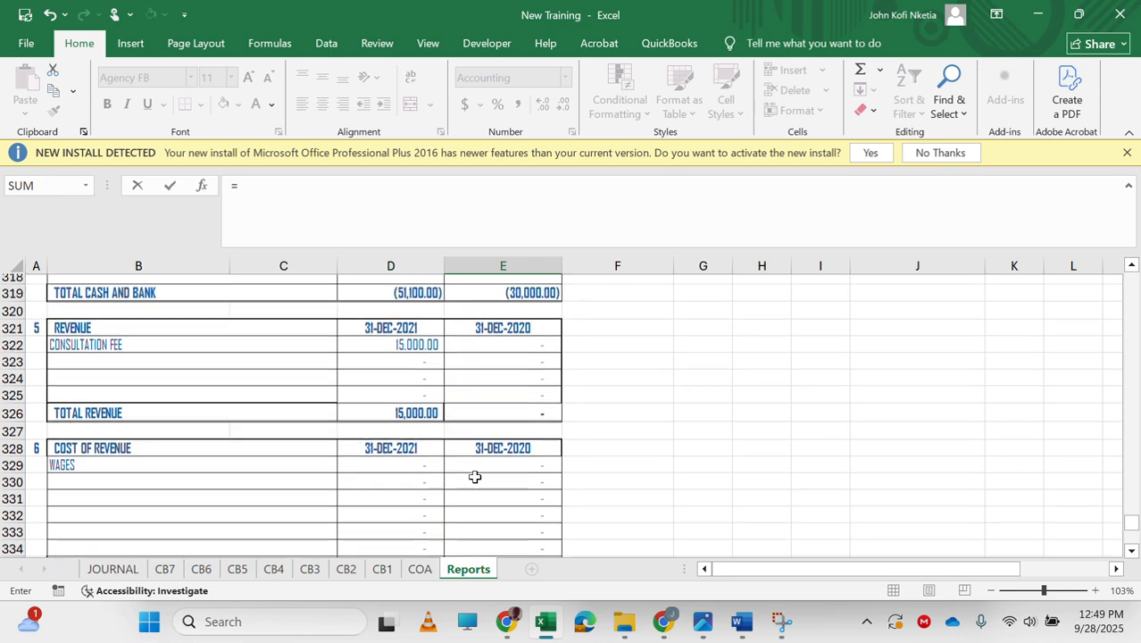
scroll(474, 476, "up", 1)
scroll(474, 477, "down", 1)
scroll(474, 477, "up", 3)
scroll(474, 477, "up", 3)
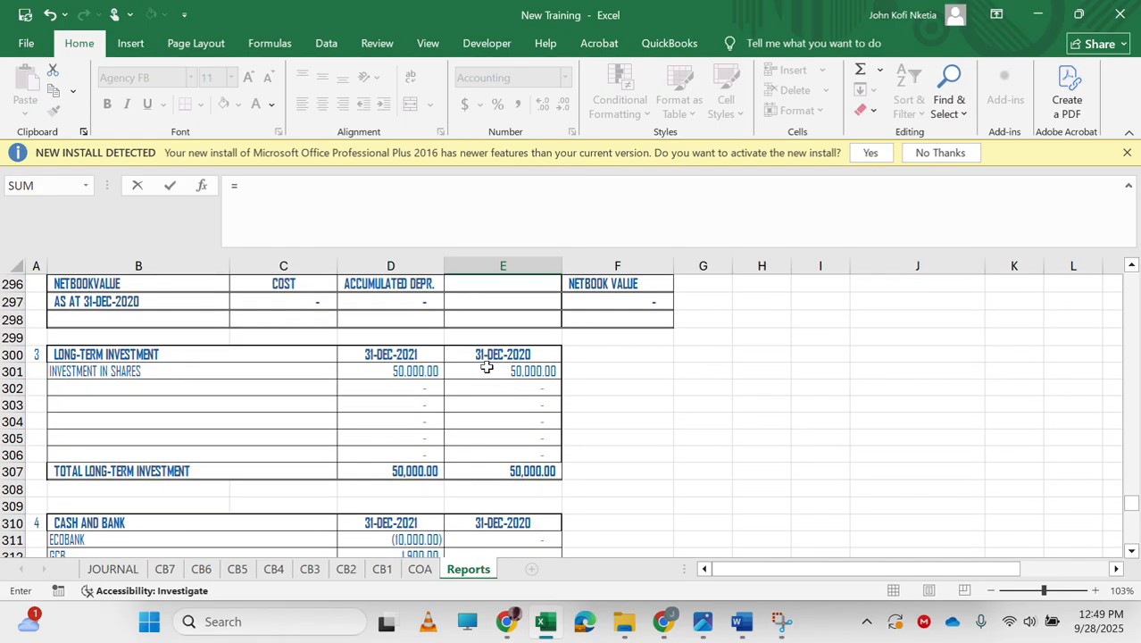
left_click(487, 367)
key("Return")
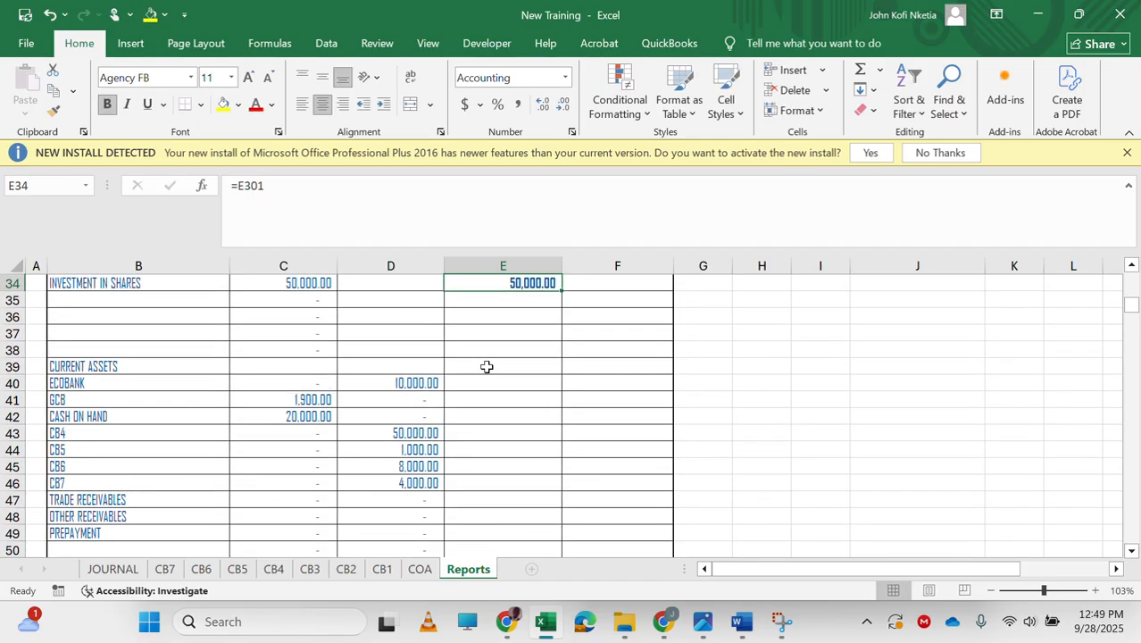
left_click_drag(562, 291, 554, 360)
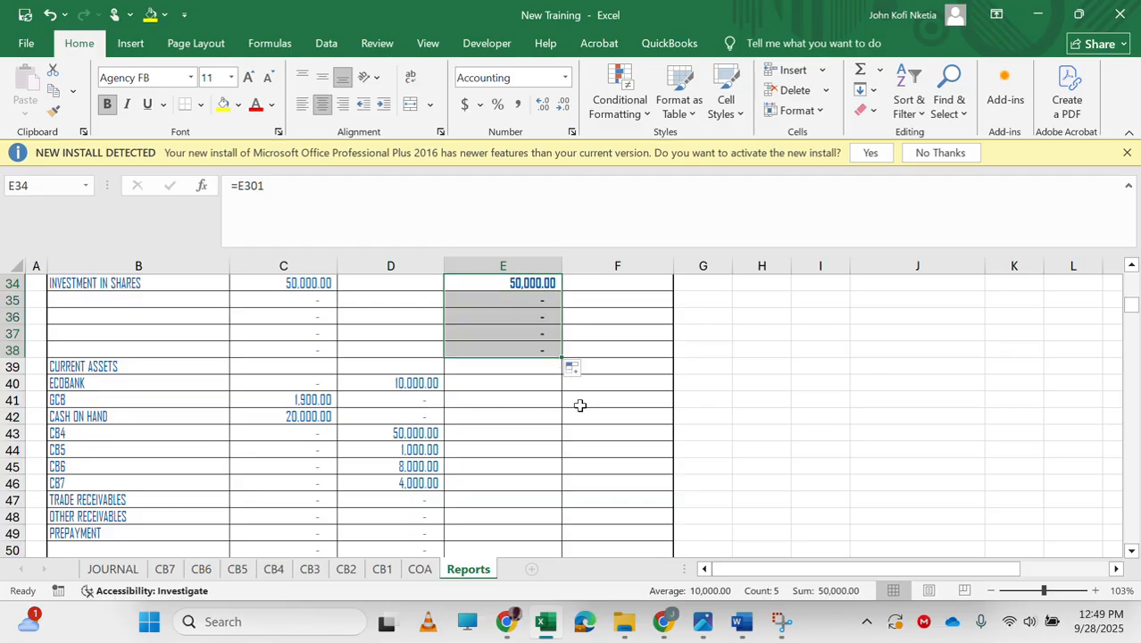
Enter =E311 in E40 to link prior-year Ecobank from the cash and bank note, then fill it down through E46.
left_click(520, 385)
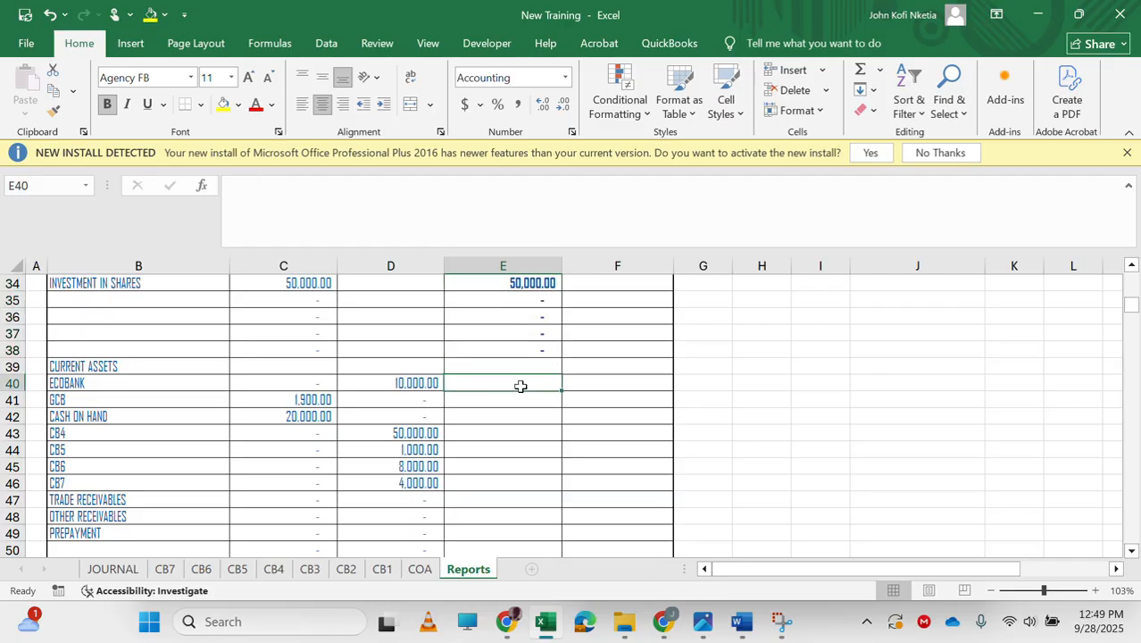
type("=")
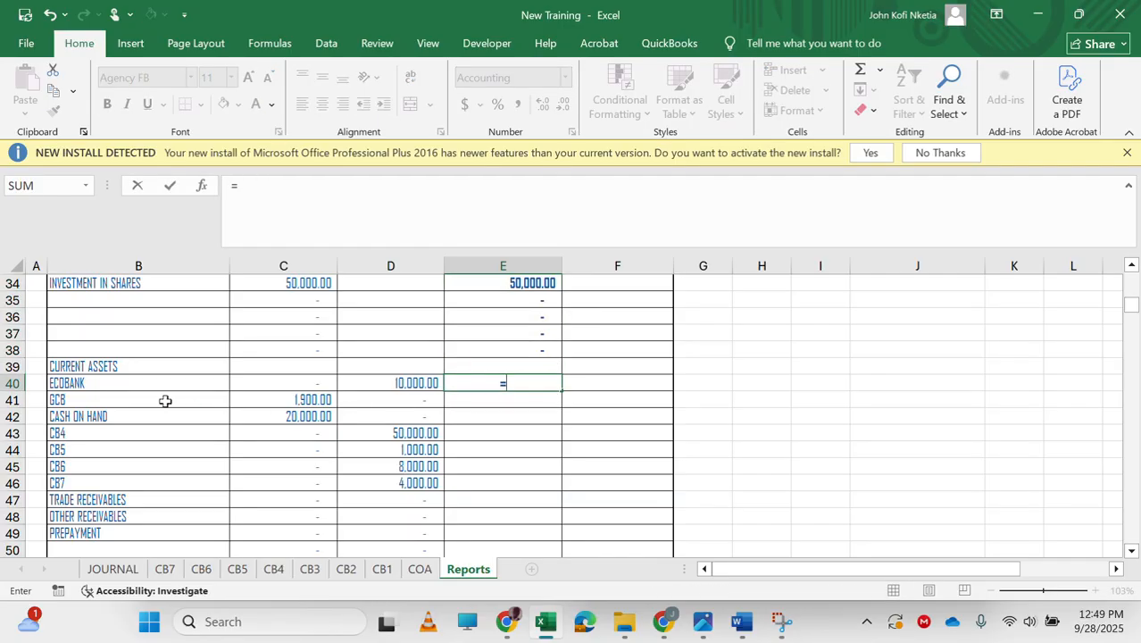
scroll(402, 411, "down", 12)
scroll(401, 412, "down", 20)
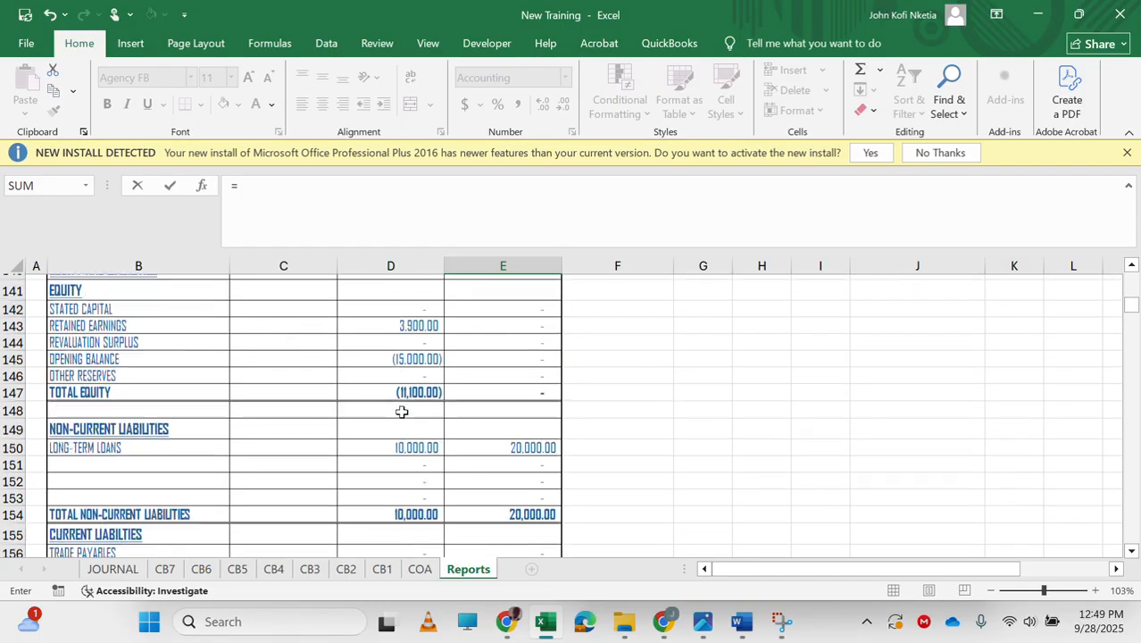
scroll(401, 412, "up", 4)
scroll(402, 412, "down", 15)
scroll(402, 412, "down", 7)
scroll(401, 411, "up", 2)
scroll(402, 411, "down", 14)
scroll(402, 412, "down", 17)
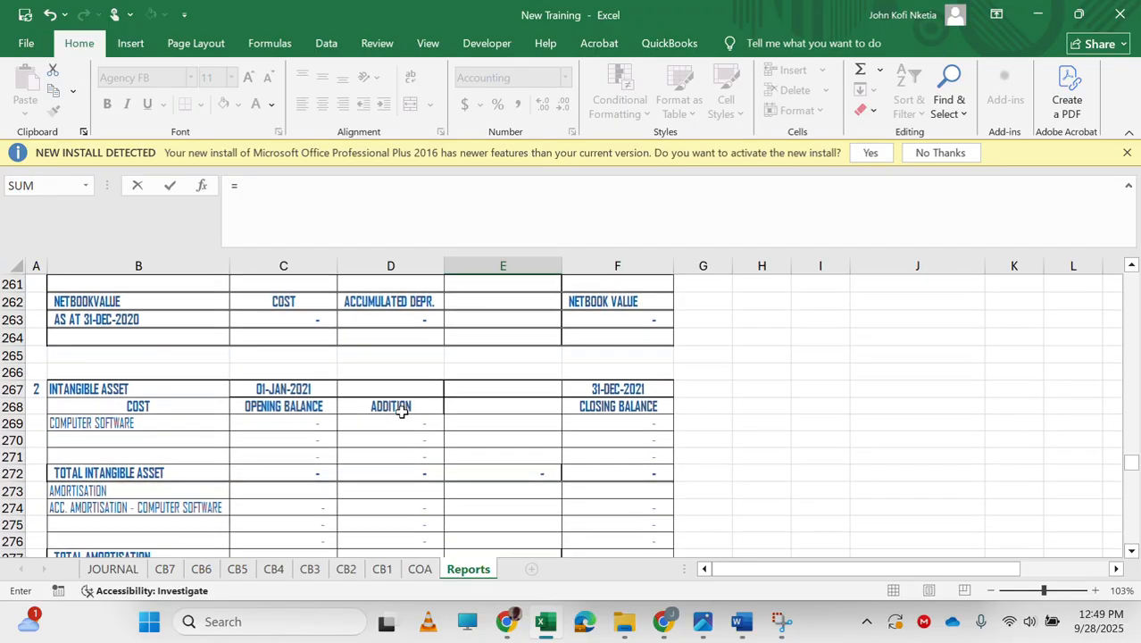
scroll(402, 411, "down", 1)
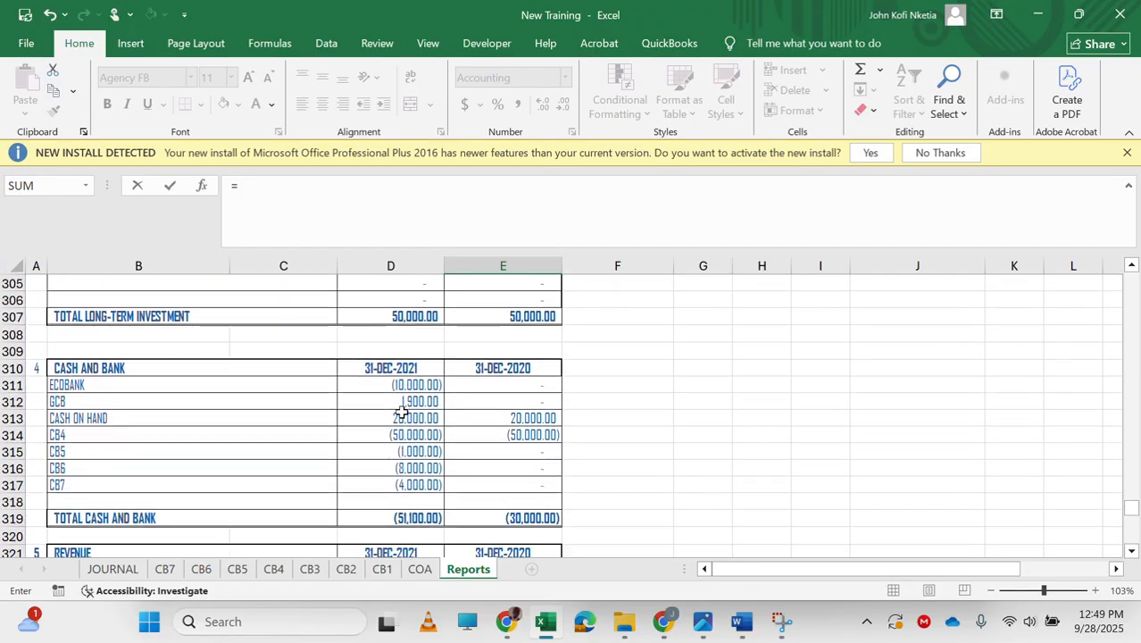
left_click(514, 384)
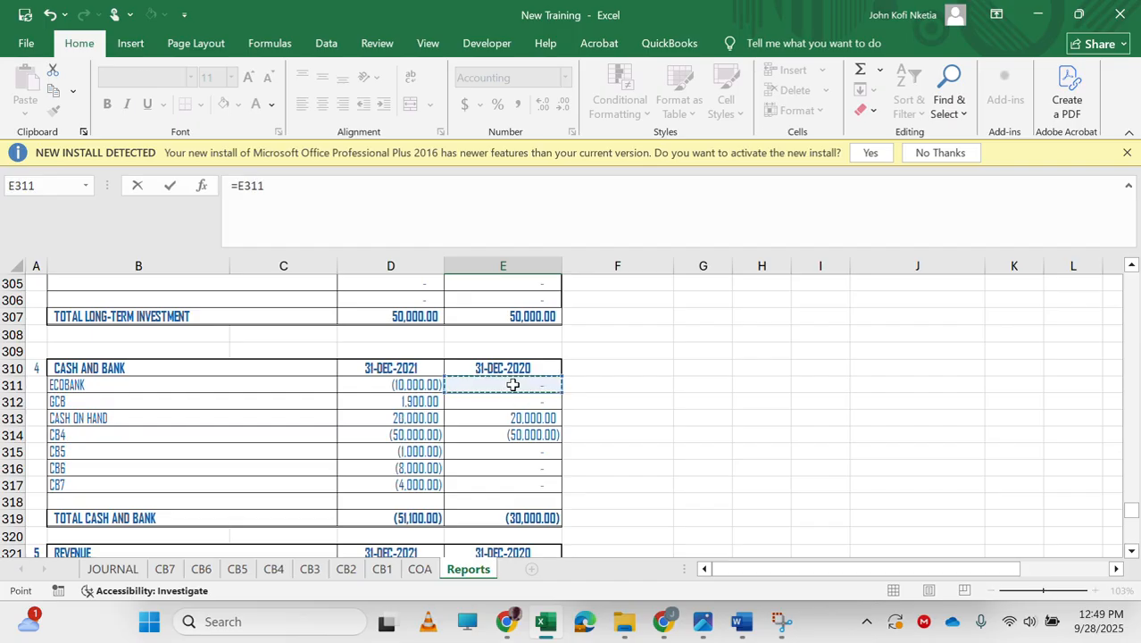
key("Return")
key("Up")
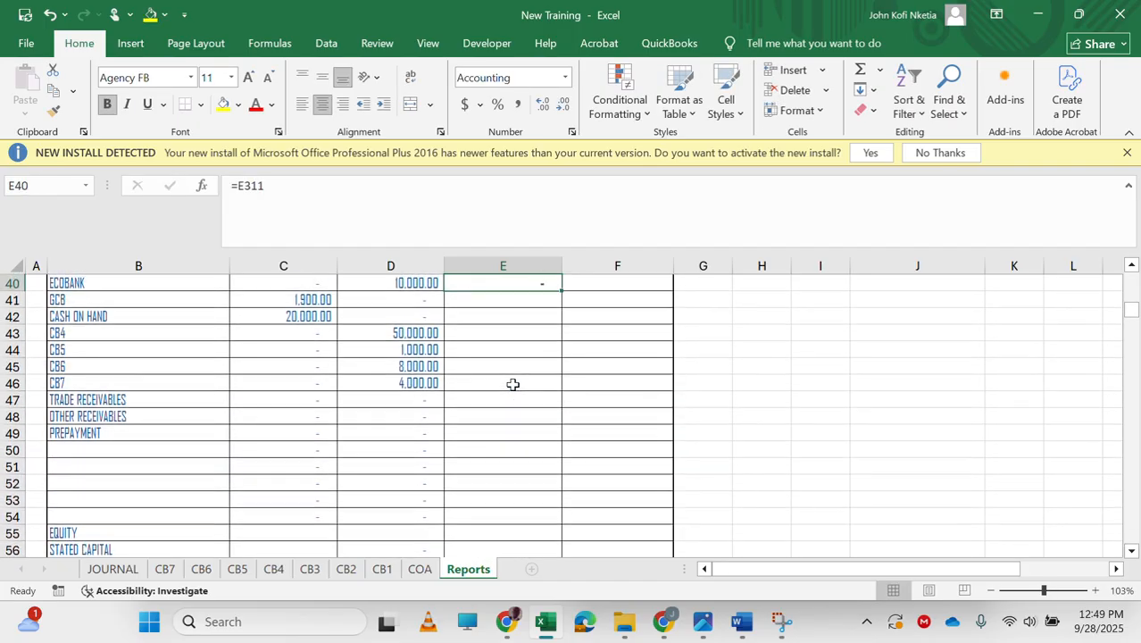
scroll(513, 383, "up", 1)
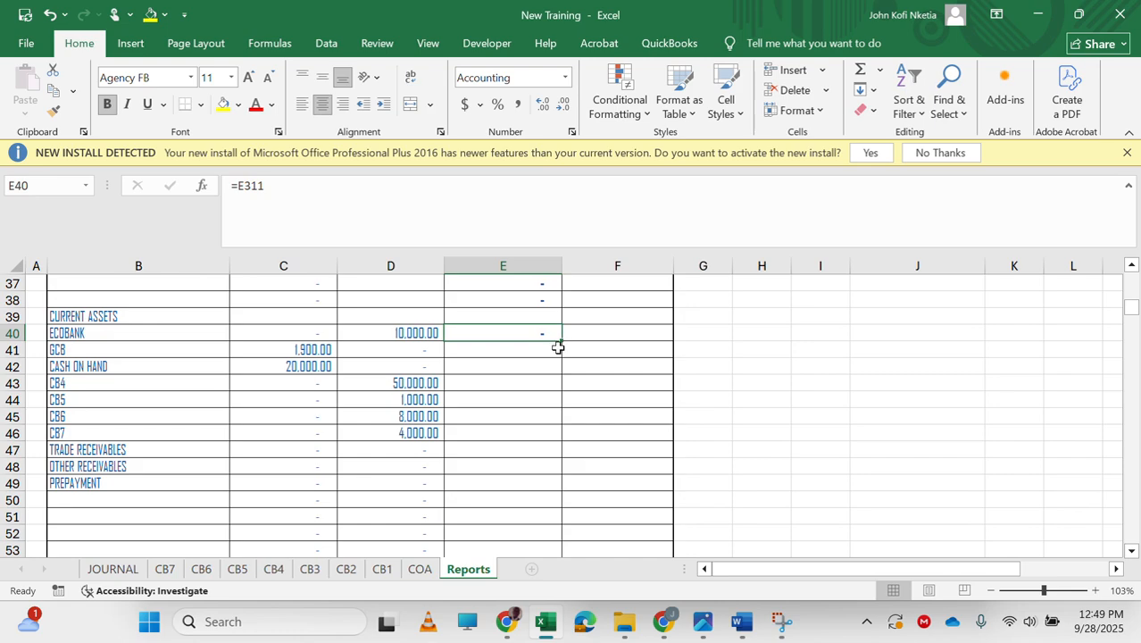
left_click_drag(559, 345, 555, 439)
left_click(514, 334)
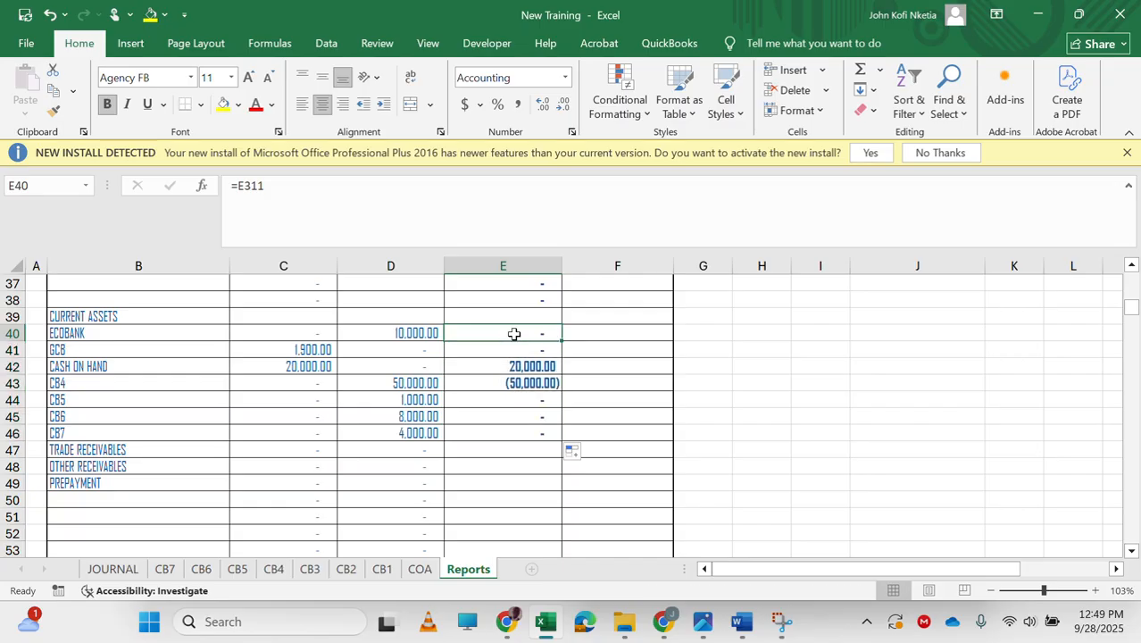
Change E40's formula to =IF(E311<0,0,E311) so only debit Ecobank balances show, then fill it down through E46.
left_click_drag(237, 185, 266, 185)
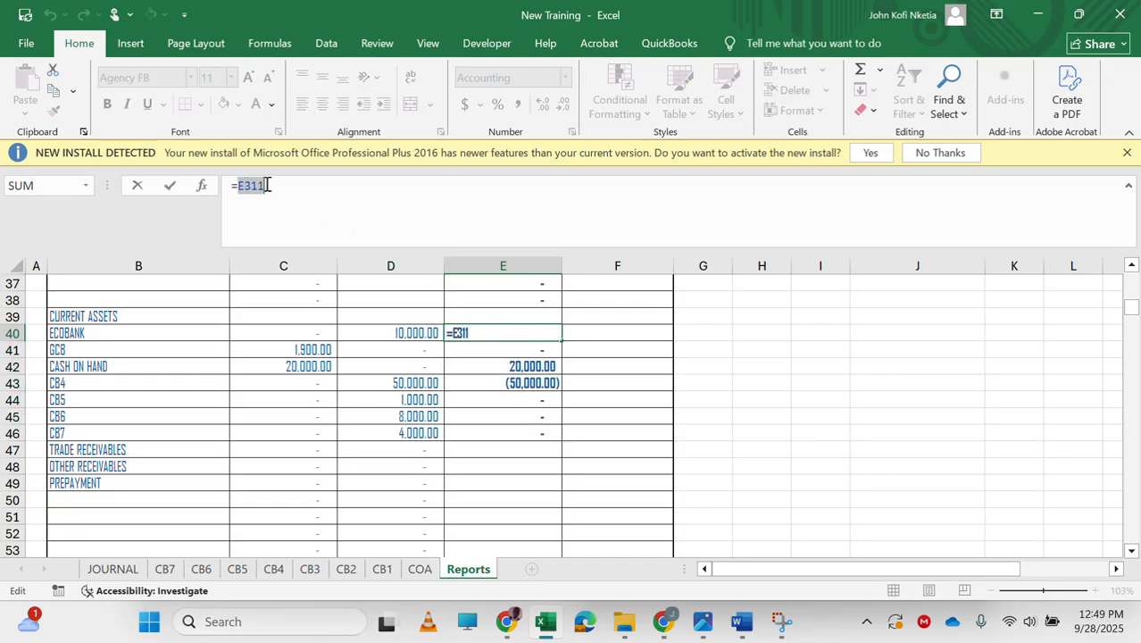
key("ctrl+c")
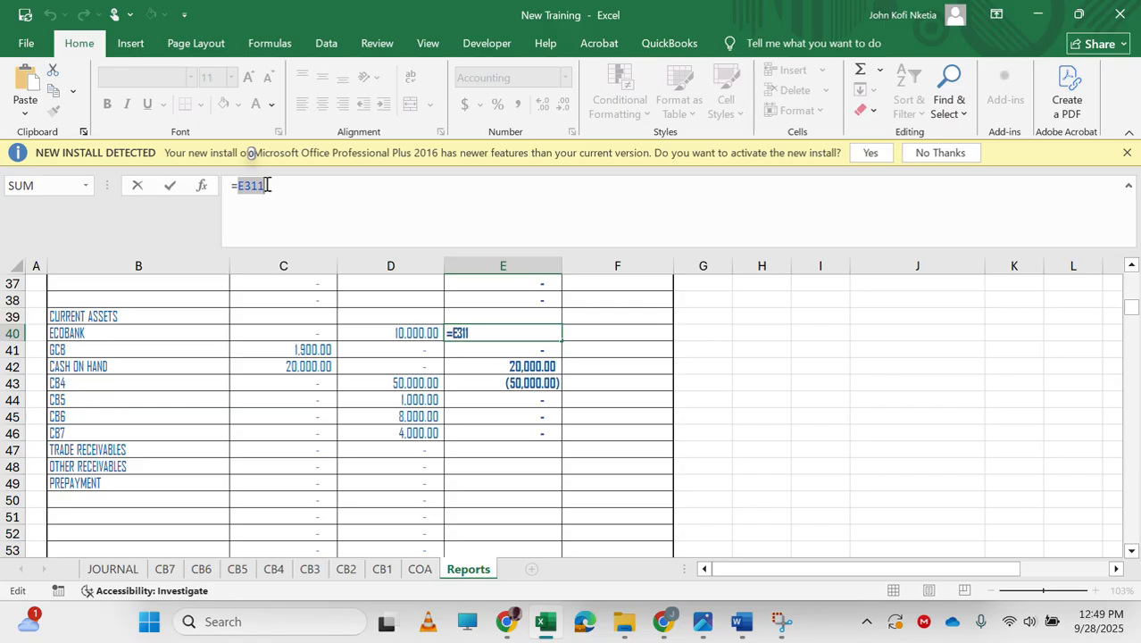
type("IF(")
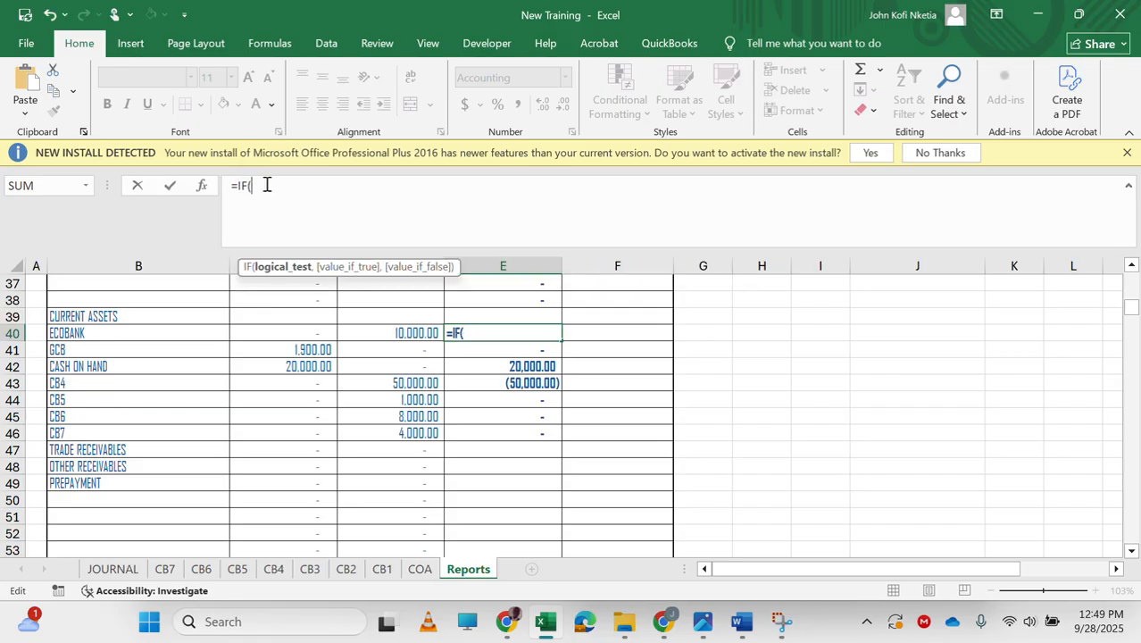
key("ctrl+v")
type("<0,0,")
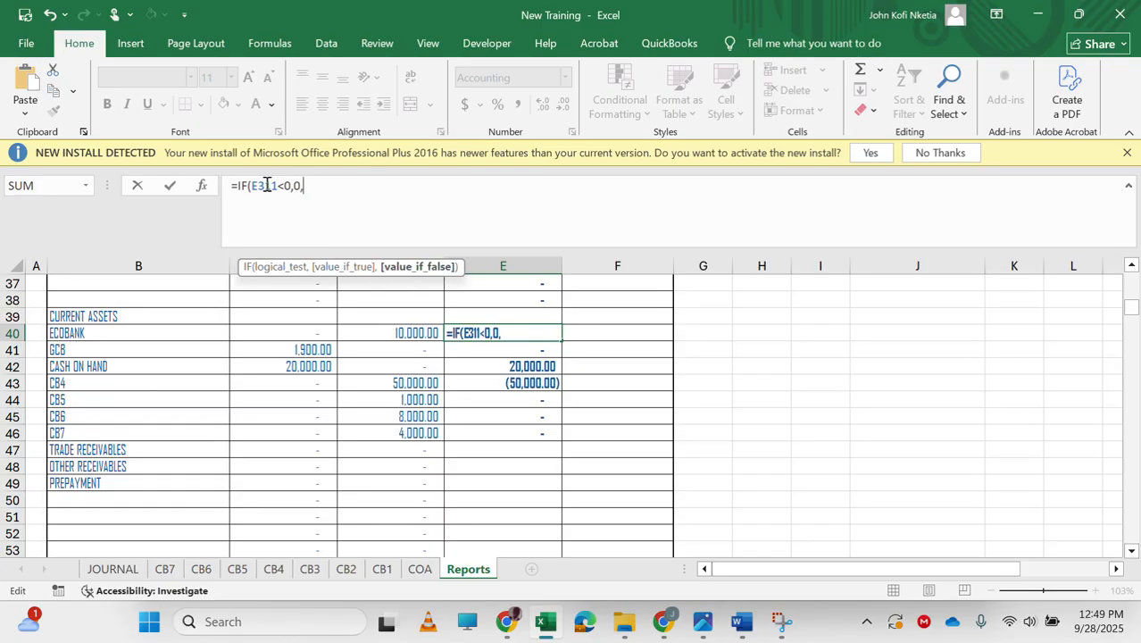
key("ctrl+v")
key("Return")
key("Up")
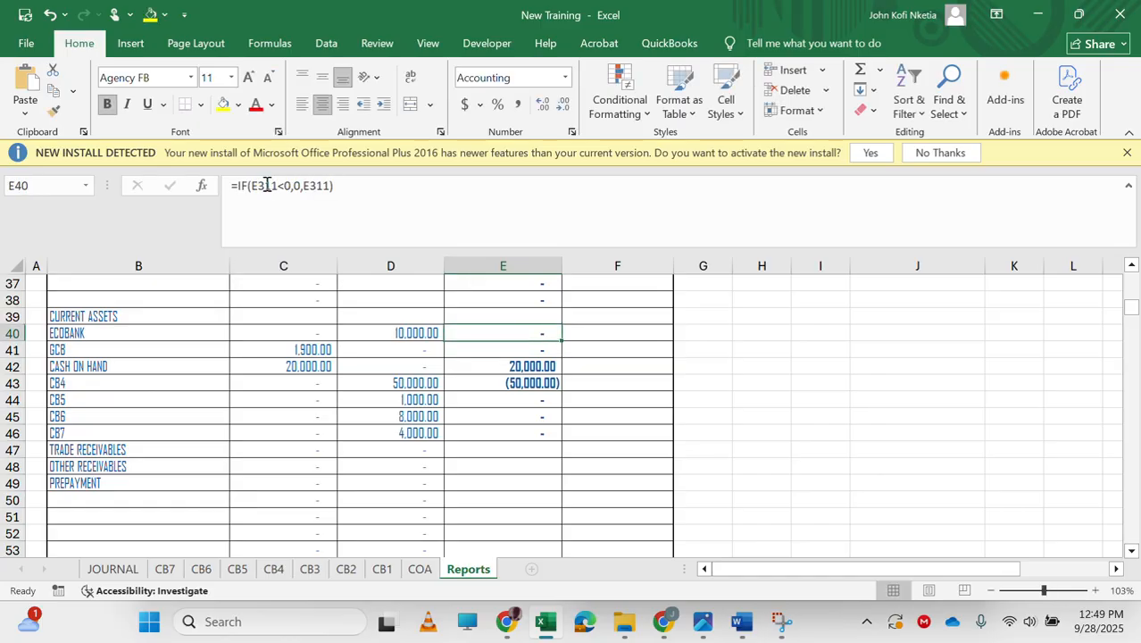
double_click(561, 342)
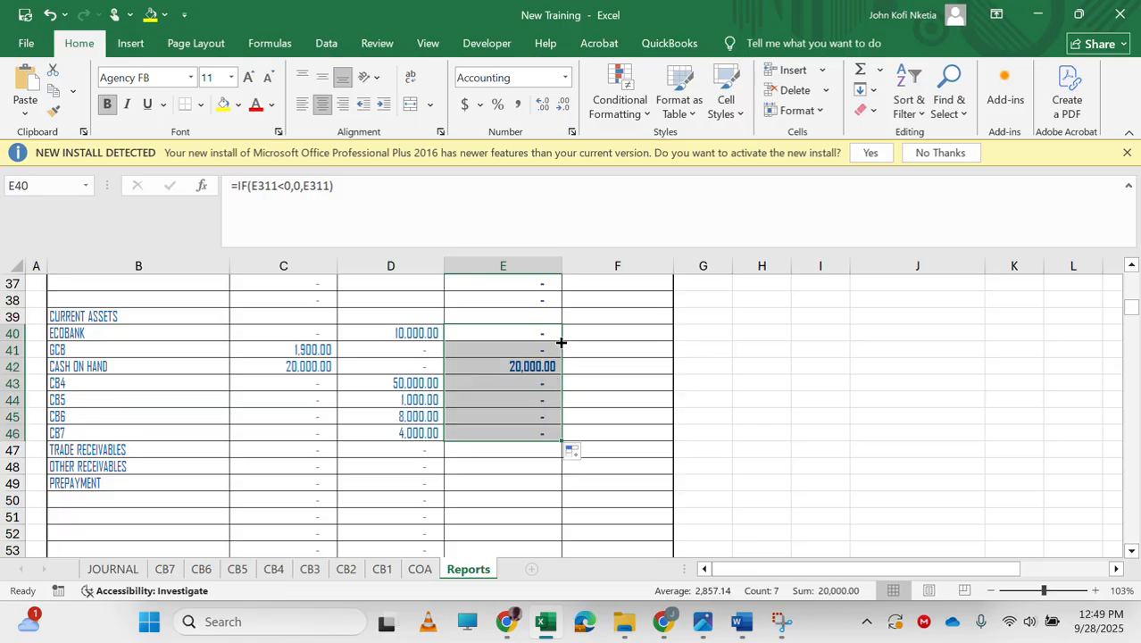
Enter =IF(E311<0,-E311,0) in F40 to show the prior-year Ecobank credit balance.
left_click(607, 333)
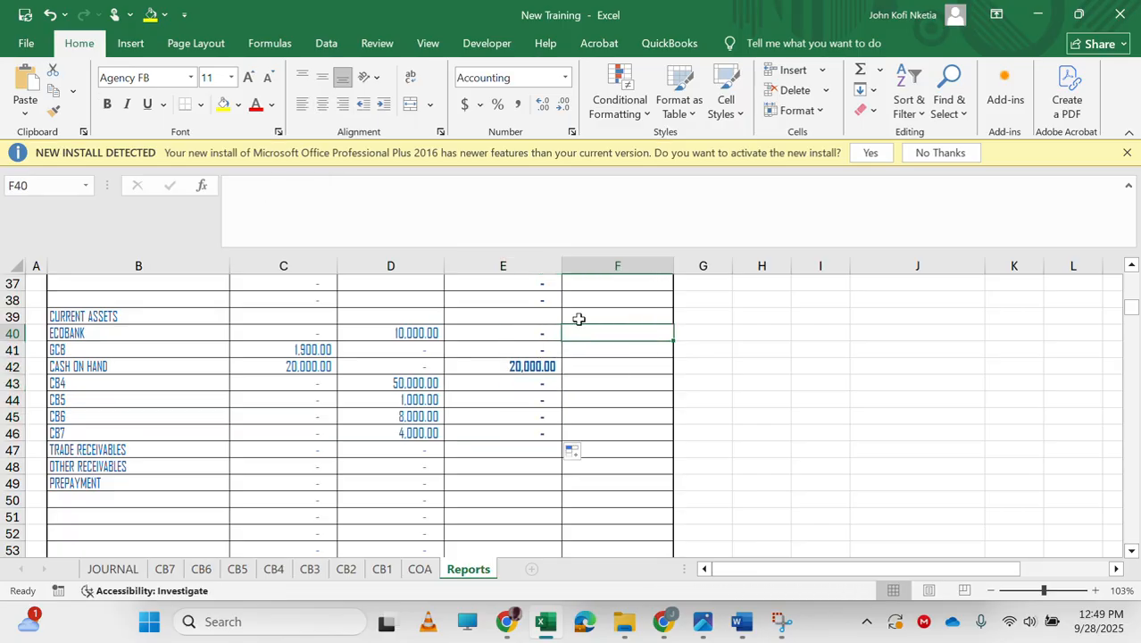
left_click(392, 206)
type("=IF(E311")
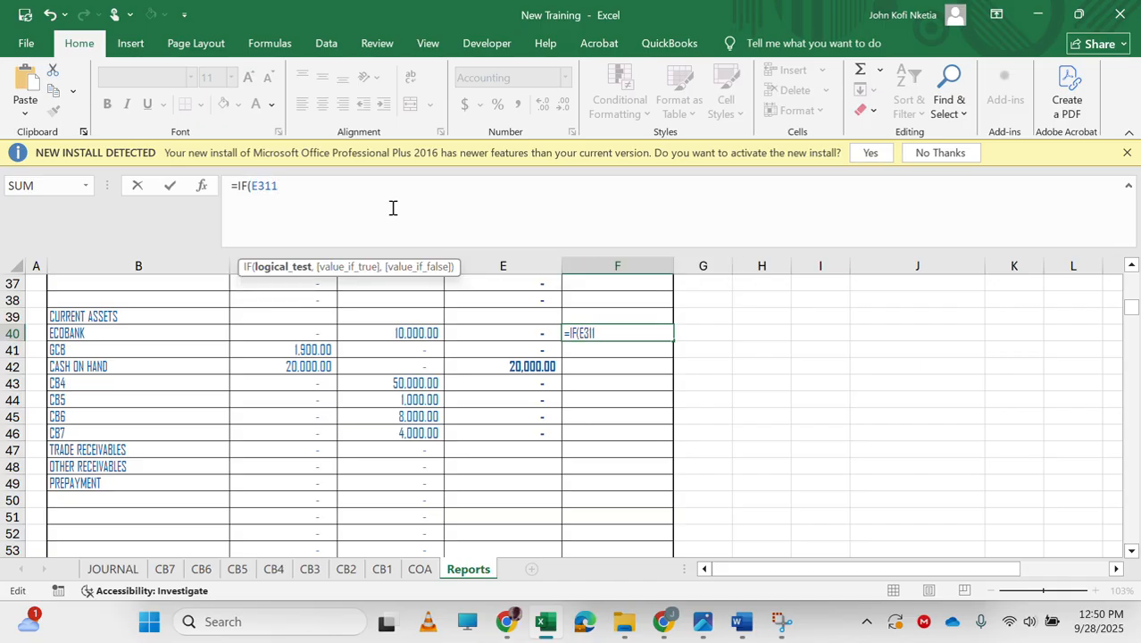
type("<0,-E311,")
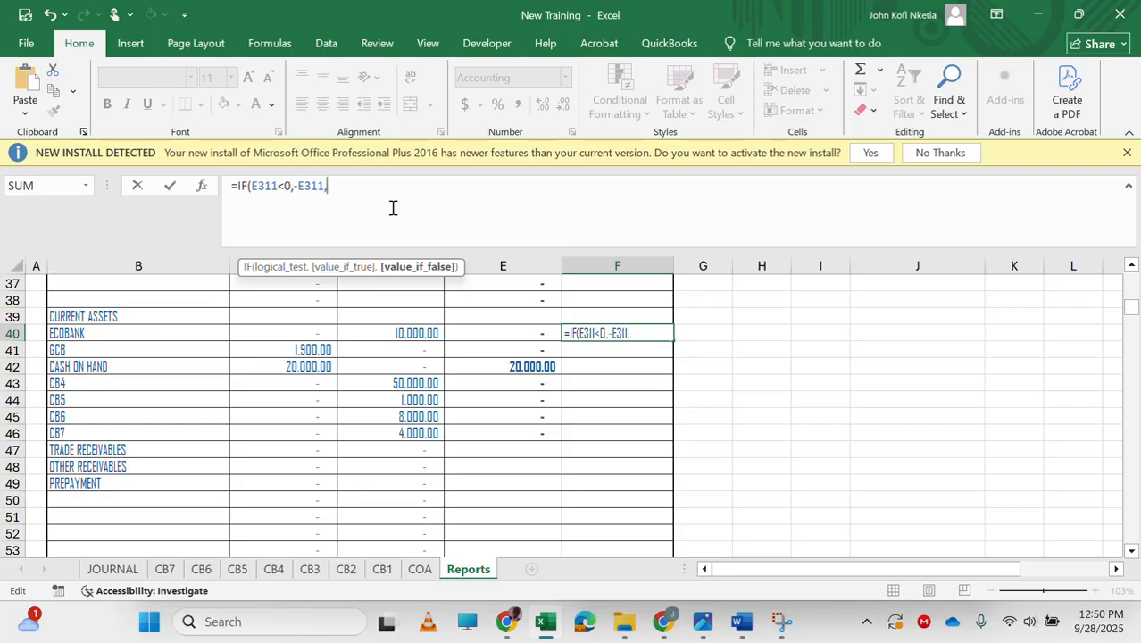
type("0")
key("Return")
key("Up")
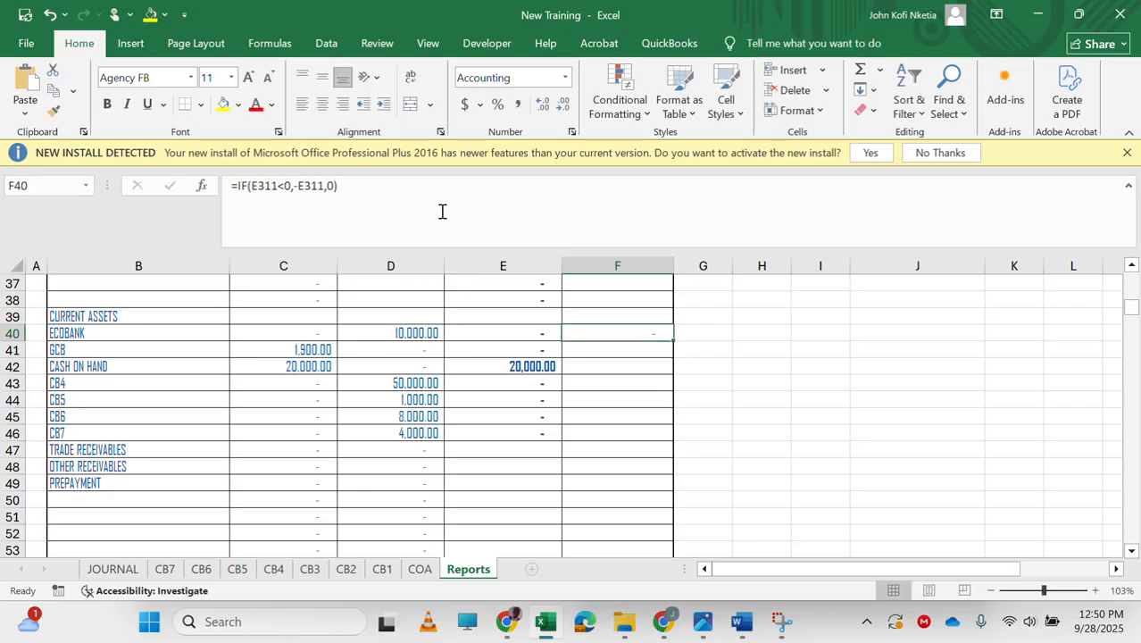
double_click(673, 344)
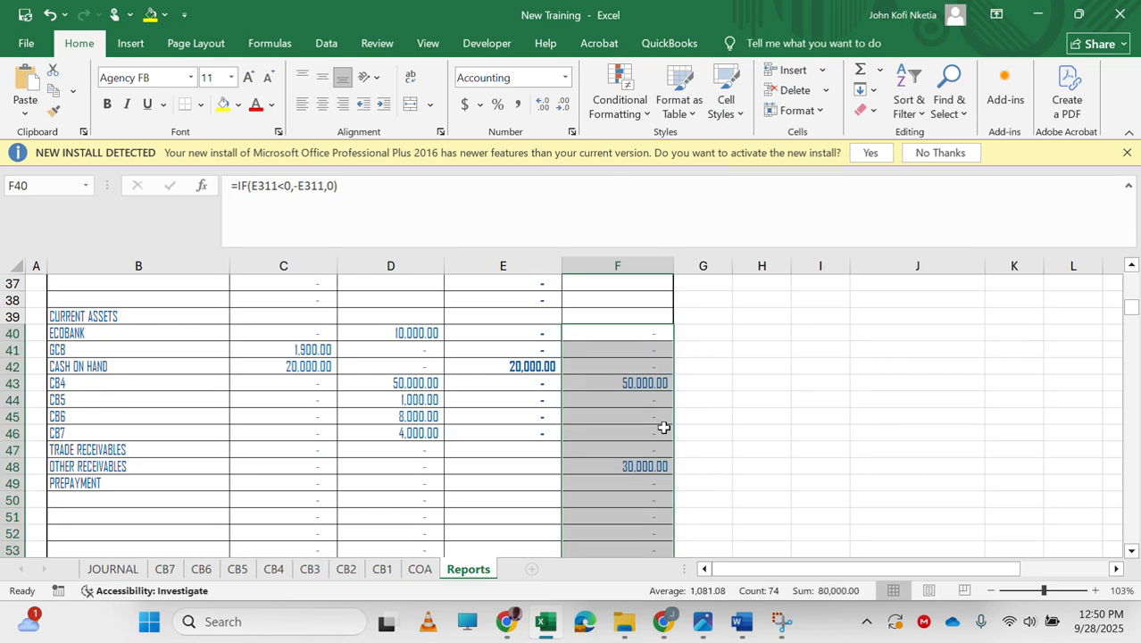
scroll(664, 428, "down", 8)
key("ctrl+z")
scroll(651, 411, "up", 1)
left_click(640, 396)
scroll(640, 395, "up", 4)
scroll(639, 395, "down", 3)
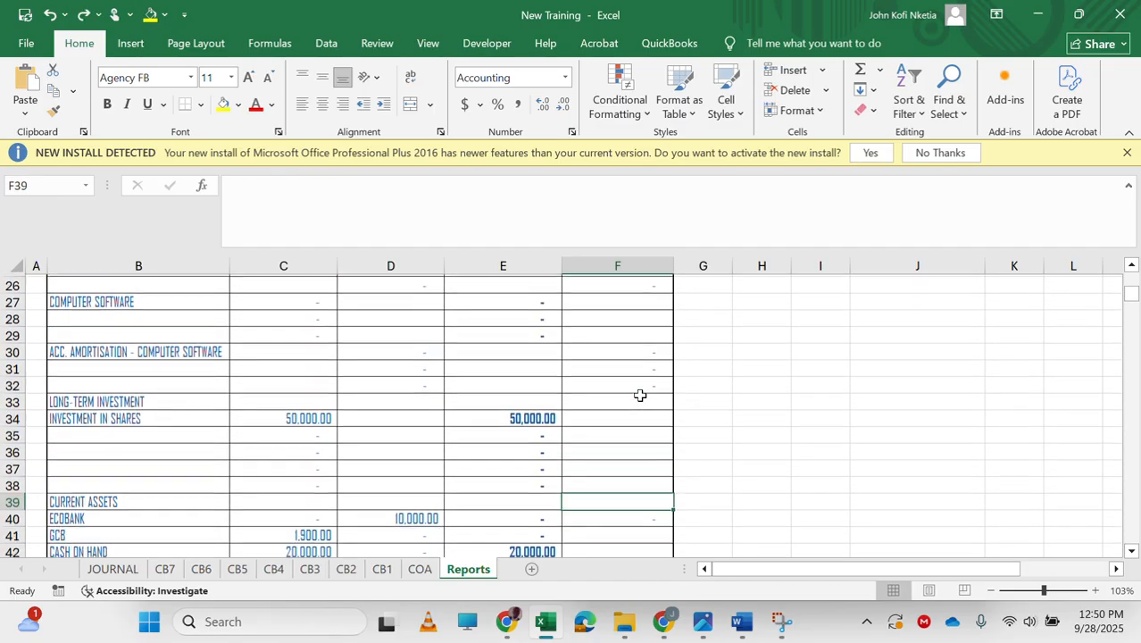
scroll(657, 493, "down", 2)
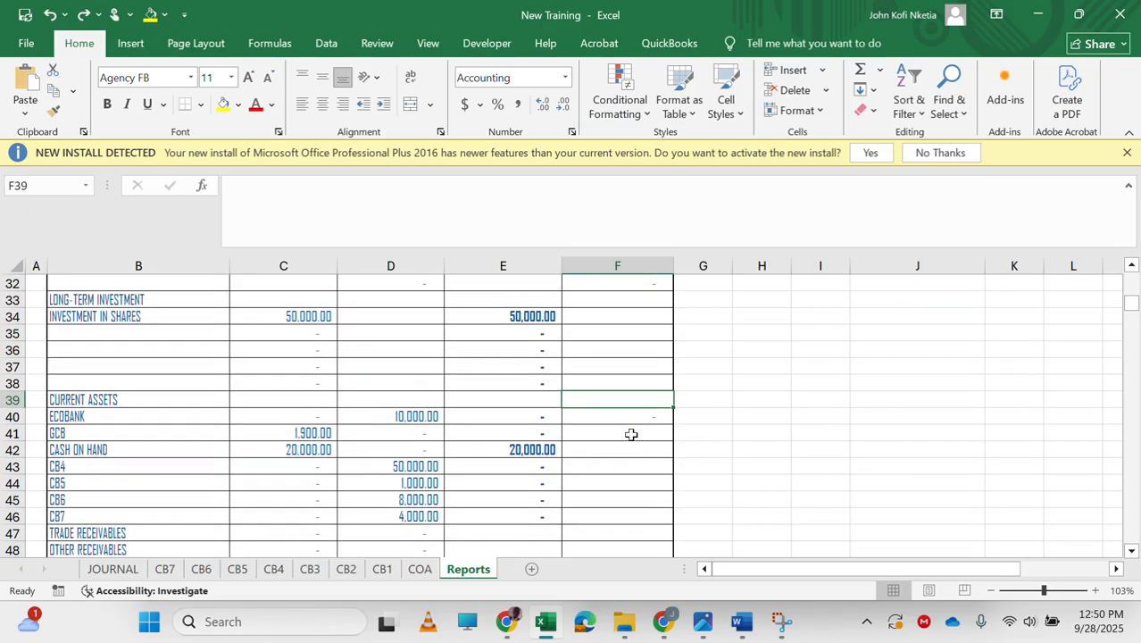
Fill the F40 credit formula down through F46.
left_click(618, 420)
left_click_drag(671, 421, 667, 520)
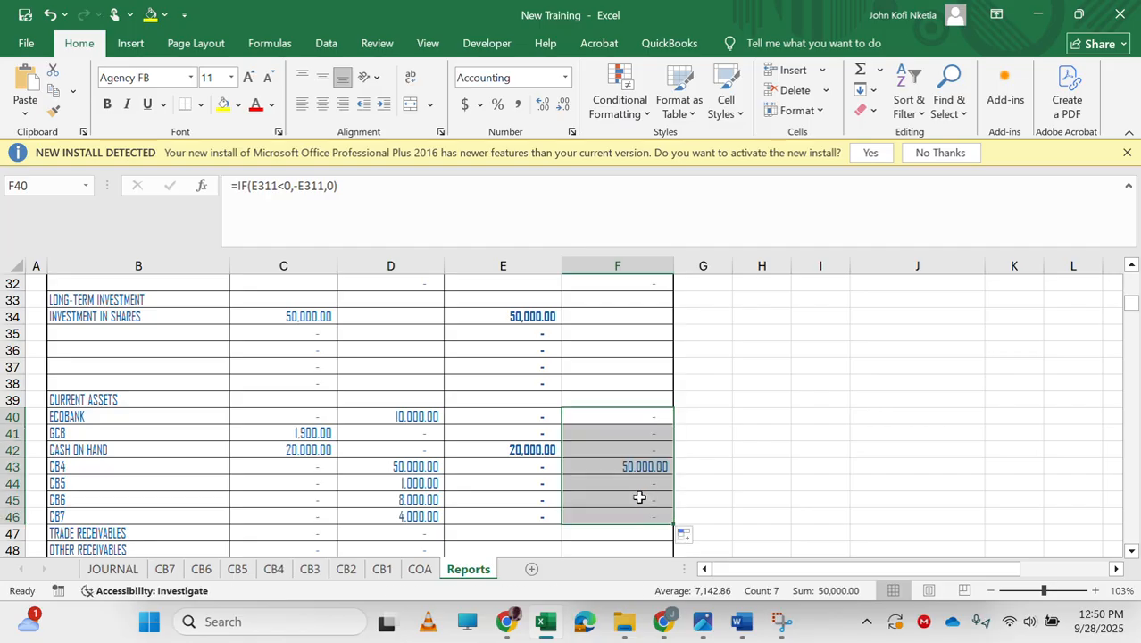
scroll(493, 511, "down", 5)
scroll(492, 510, "up", 1)
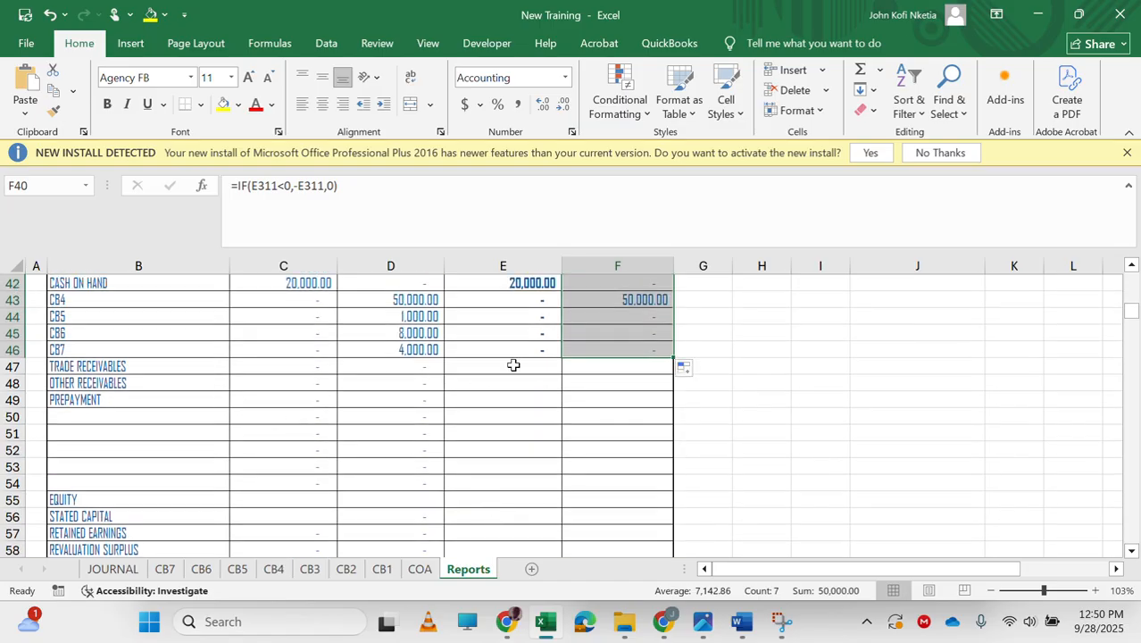
Start a link formula in E47 for prior-year trade receivables, locating its value in the statement of financial position.
left_click(514, 365)
type("=")
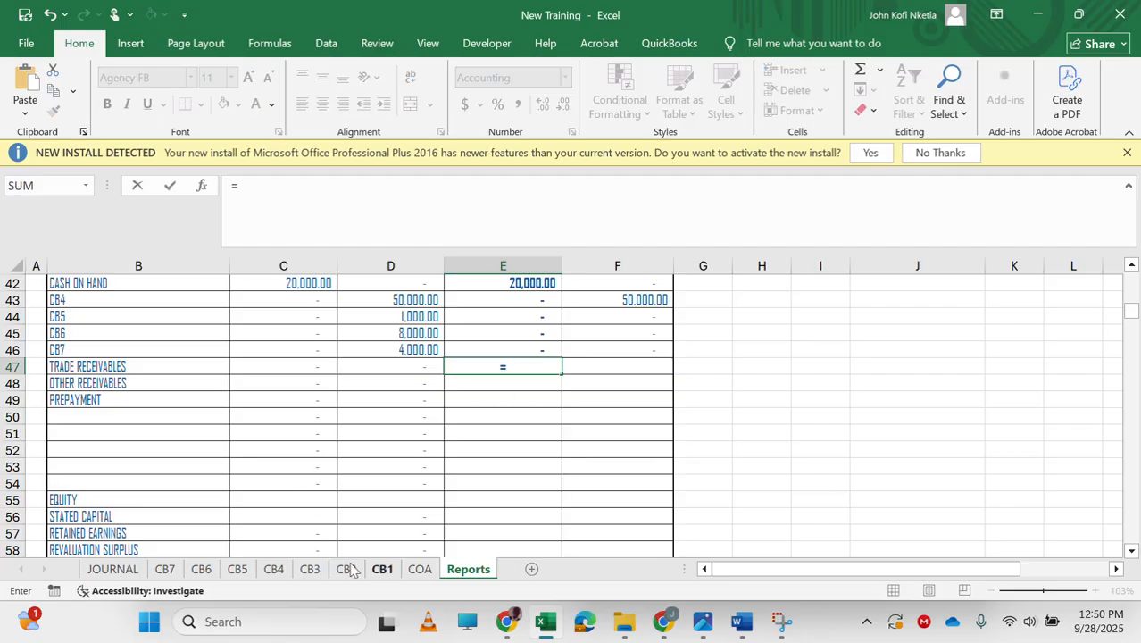
scroll(498, 425, "down", 20)
scroll(497, 424, "down", 15)
scroll(497, 425, "up", 18)
scroll(497, 425, "down", 20)
scroll(497, 425, "down", 1)
scroll(498, 425, "up", 2)
scroll(498, 425, "up", 9)
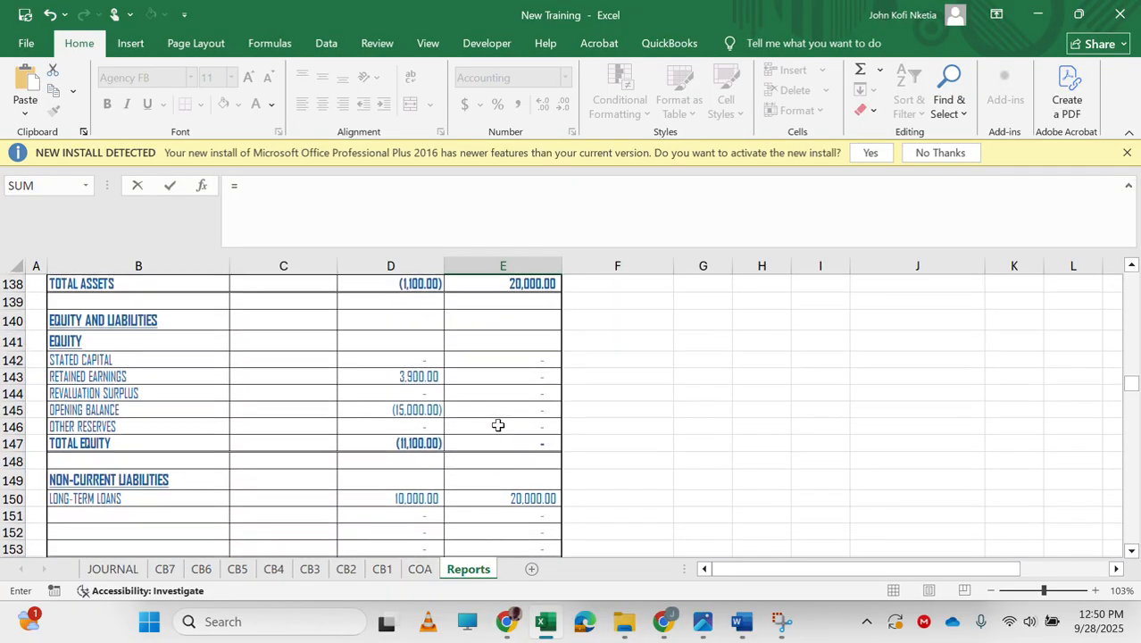
scroll(378, 511, "up", 6)
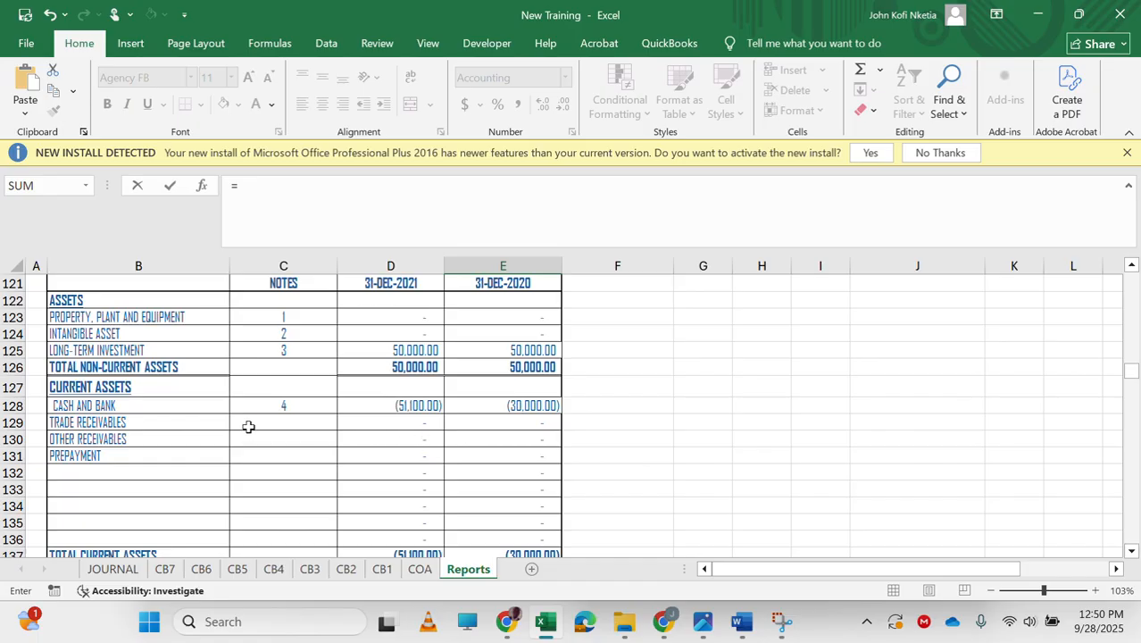
Link E47 to the prior-year trade receivables cell E129 and fill the link down through E54.
left_click(510, 423)
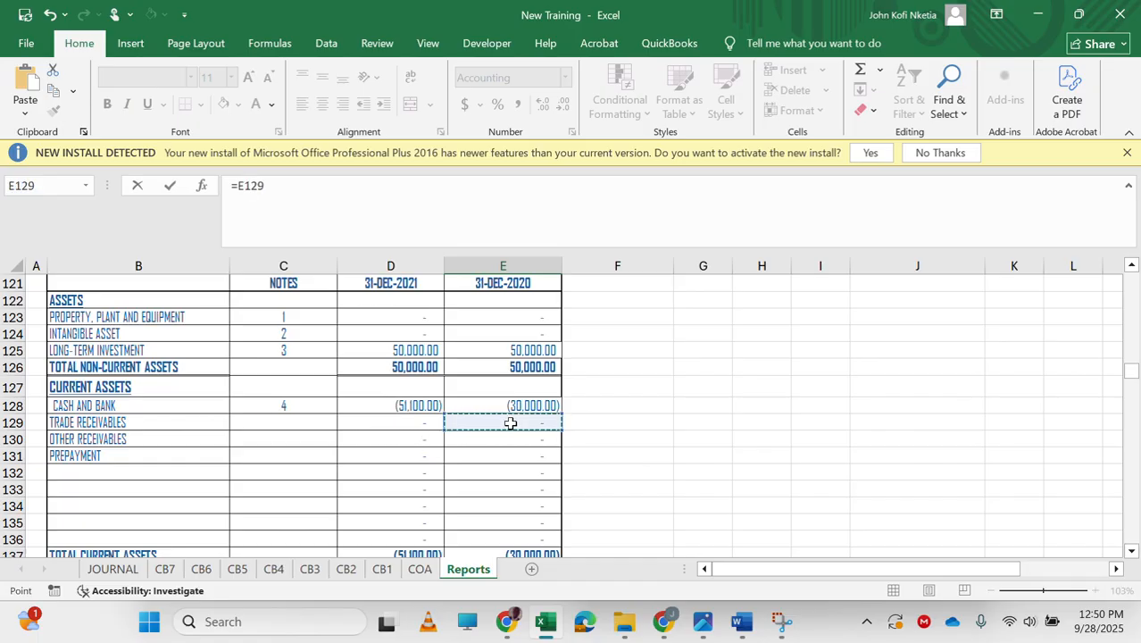
key("Return")
key("Up")
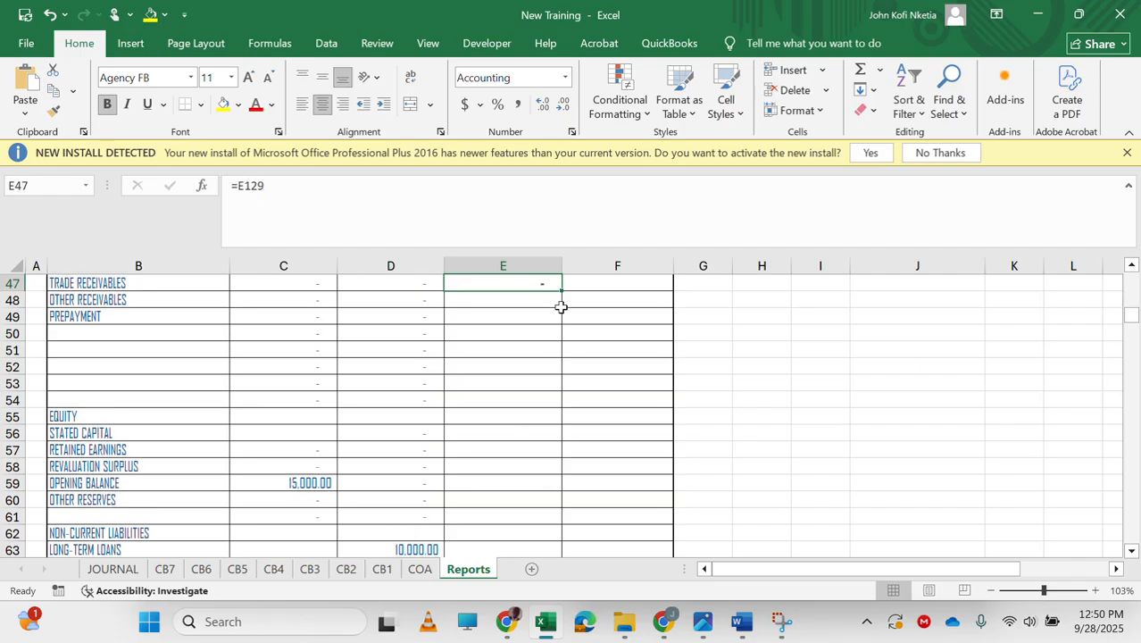
left_click_drag(562, 291, 556, 403)
scroll(527, 364, "up", 1)
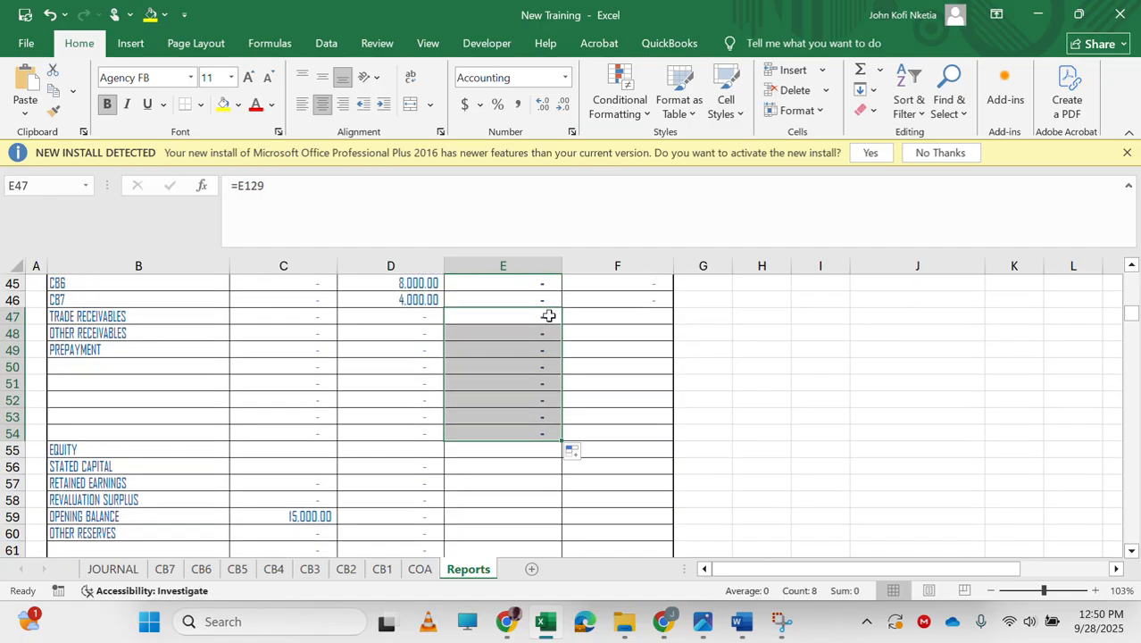
left_click(525, 318)
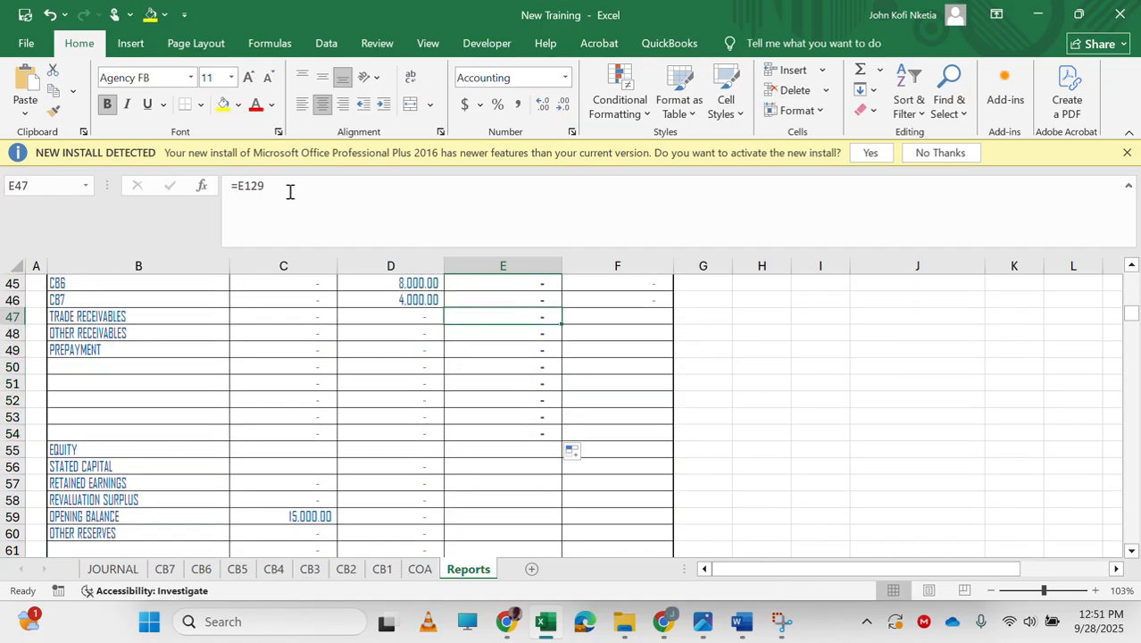
double_click(254, 185)
type("IF")
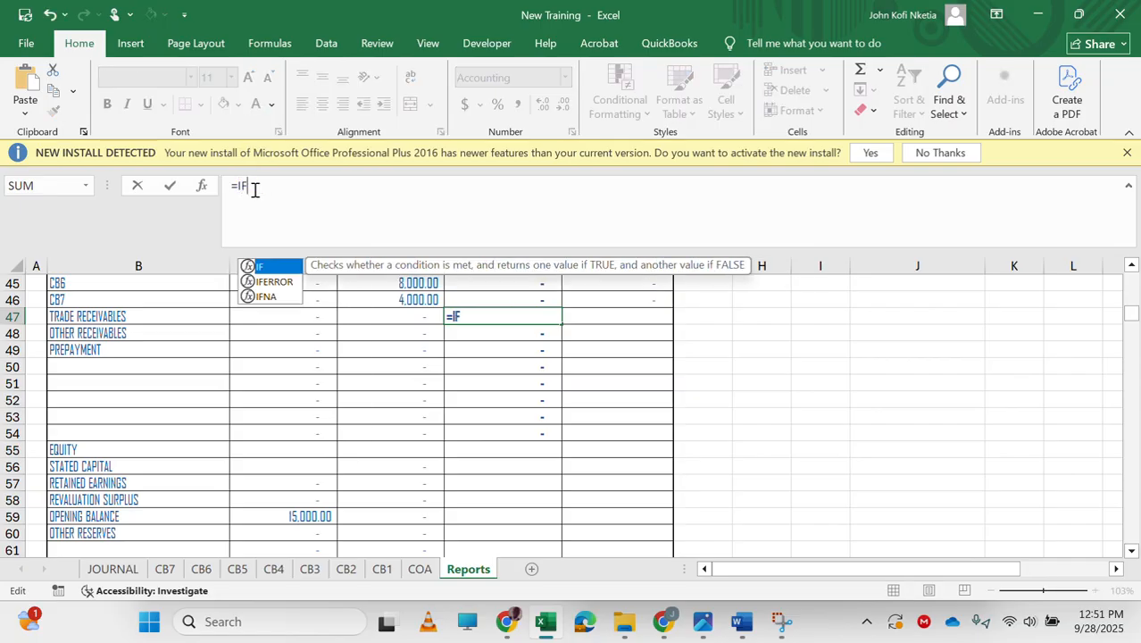
key("Escape")
key("Escape")
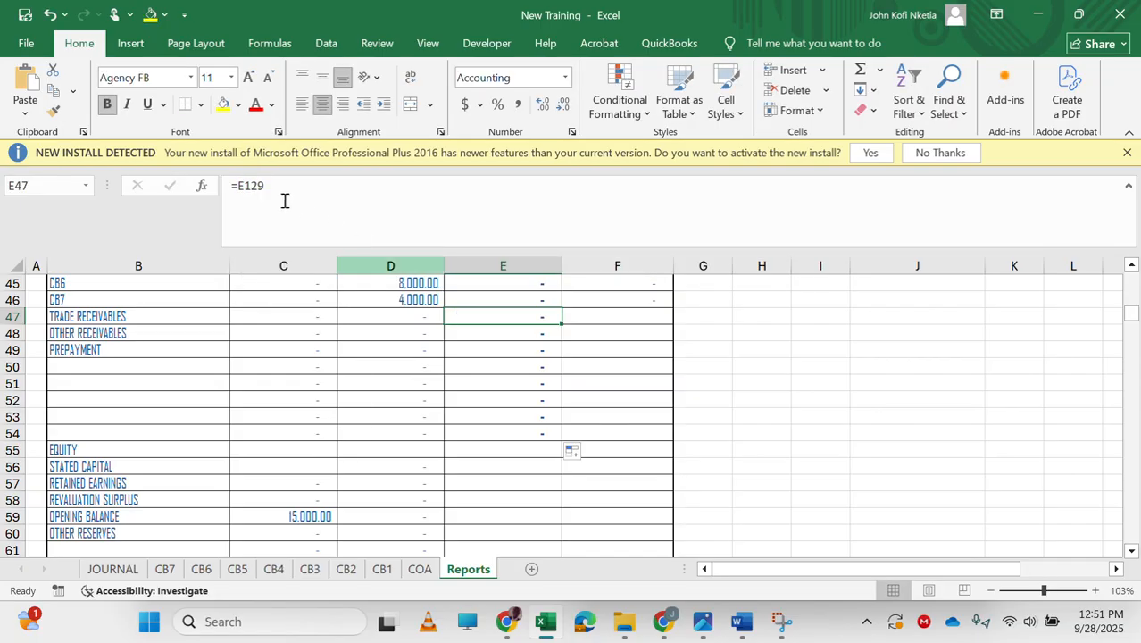
Change E47's formula to =IF(E129<0,0,E129) so only a debit trade receivables balance shows.
double_click(254, 185)
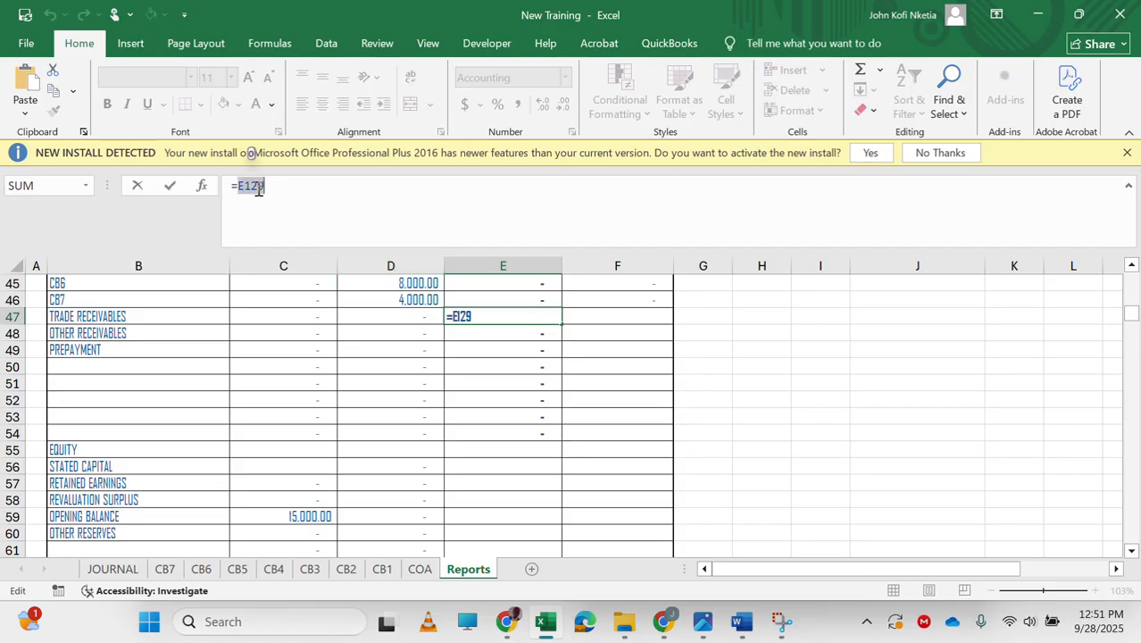
type("IF(E129")
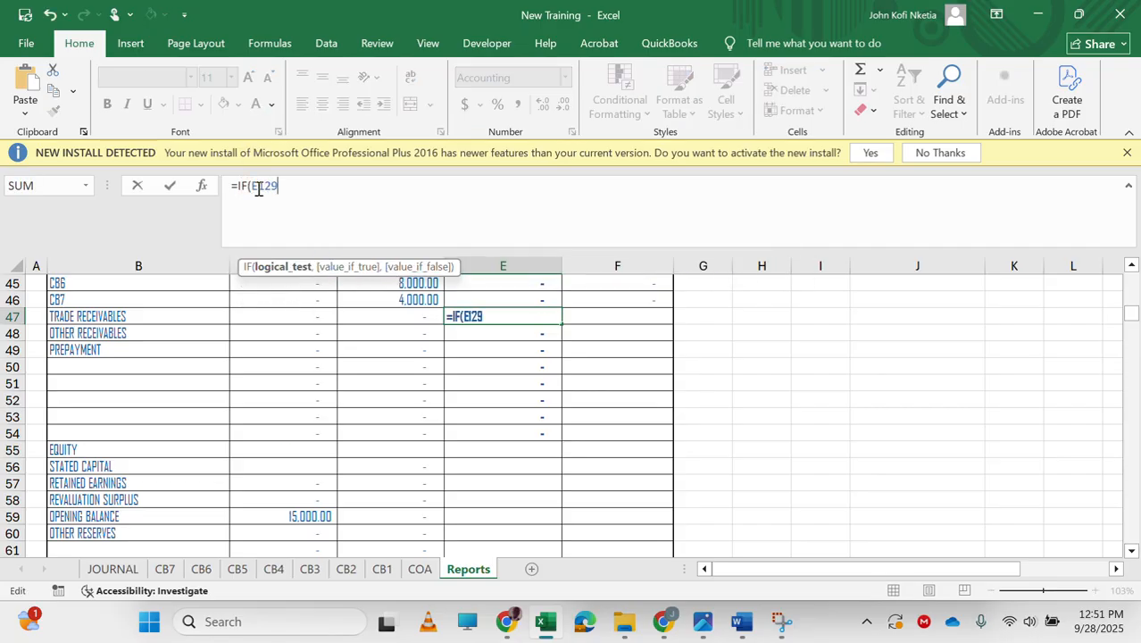
type("<0,0,E129")
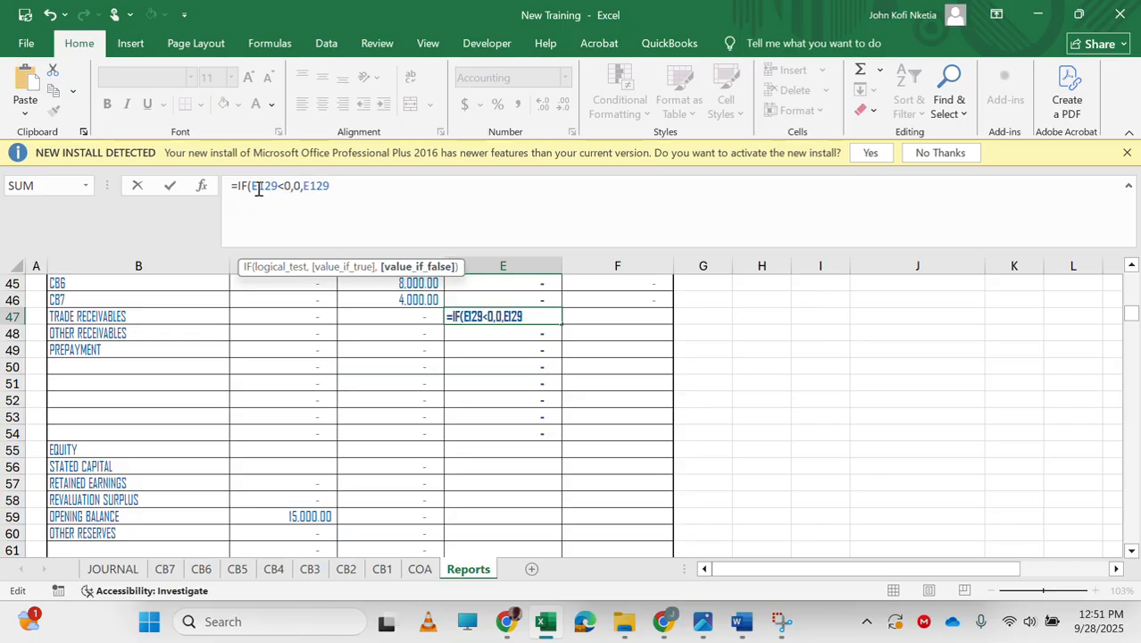
key("Tab")
Enter =IF(E129<0,-E129,0) in F47 for the prior-year trade receivables credit balance.
type("=IF(E129")
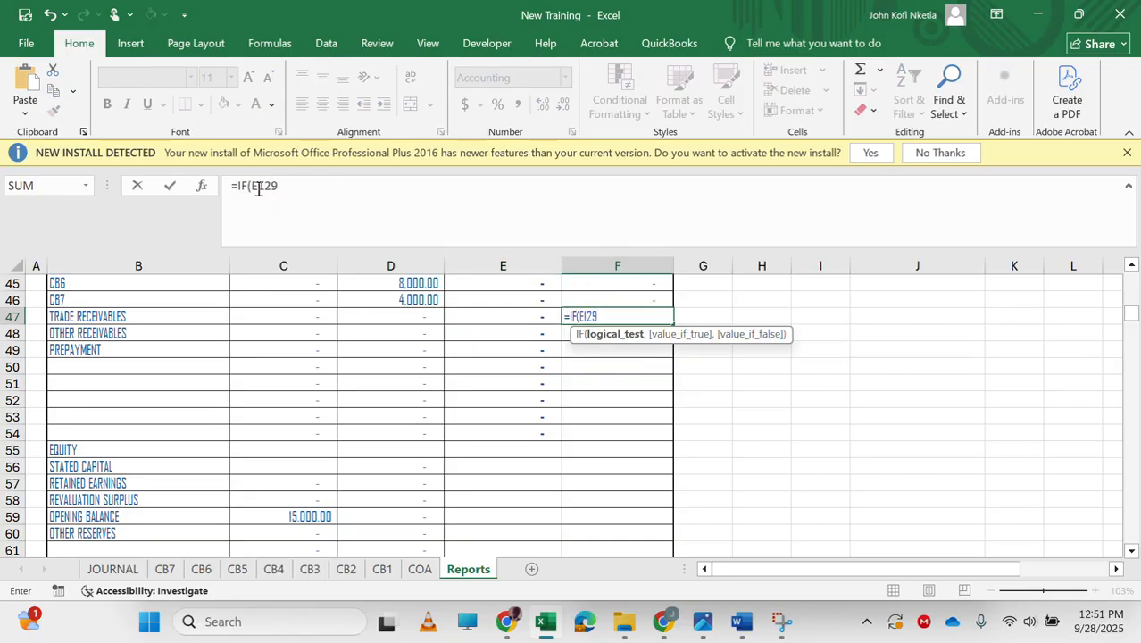
type("<0,")
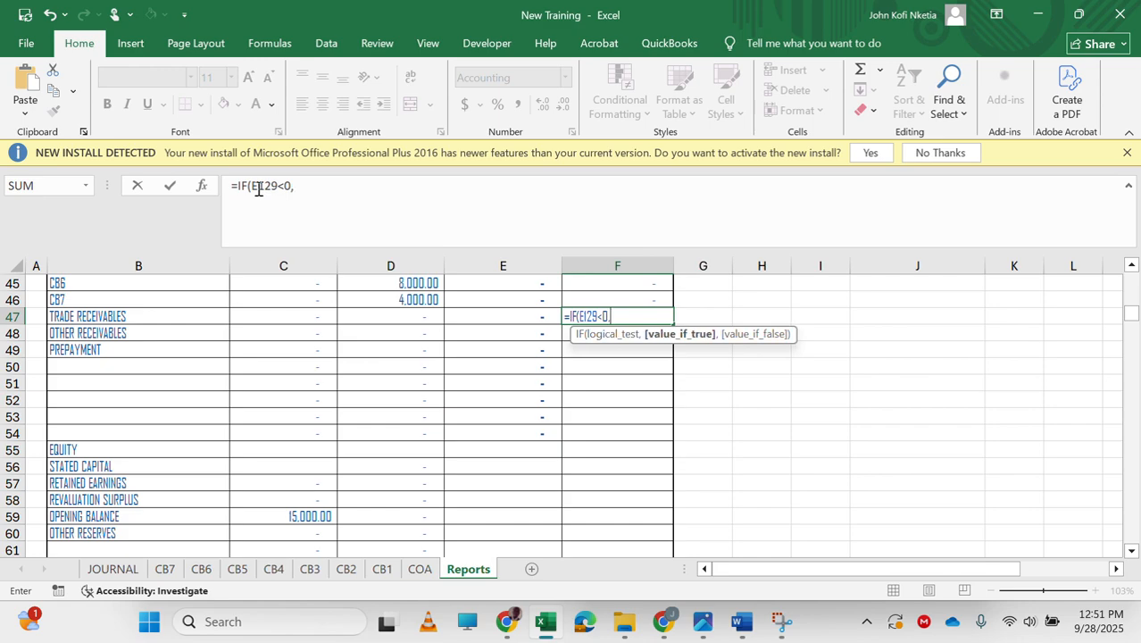
type("-E129,0")
key("Return")
Fill the E47:F47 debit and credit formulas down through row 54.
key("Left")
key("Up")
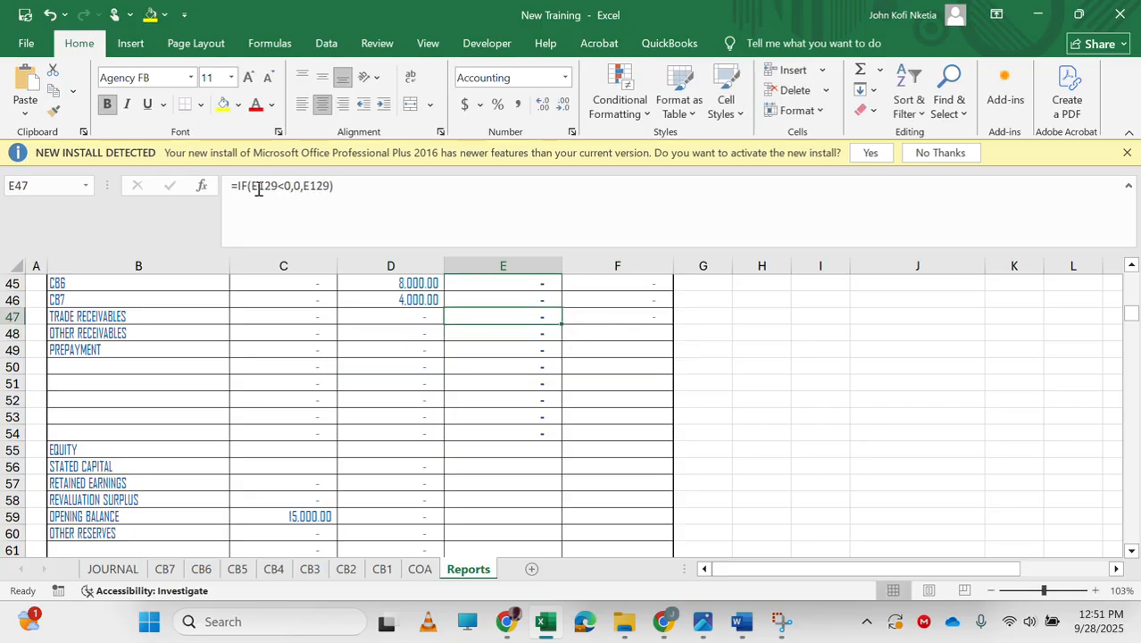
key("shift+Right")
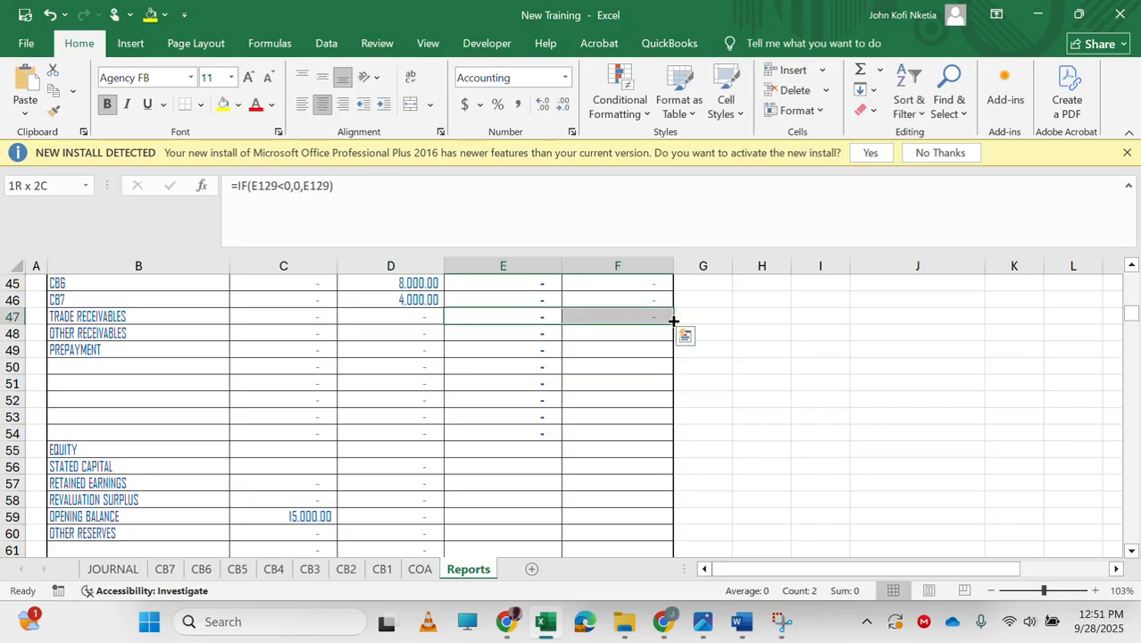
left_click_drag(671, 323, 676, 442)
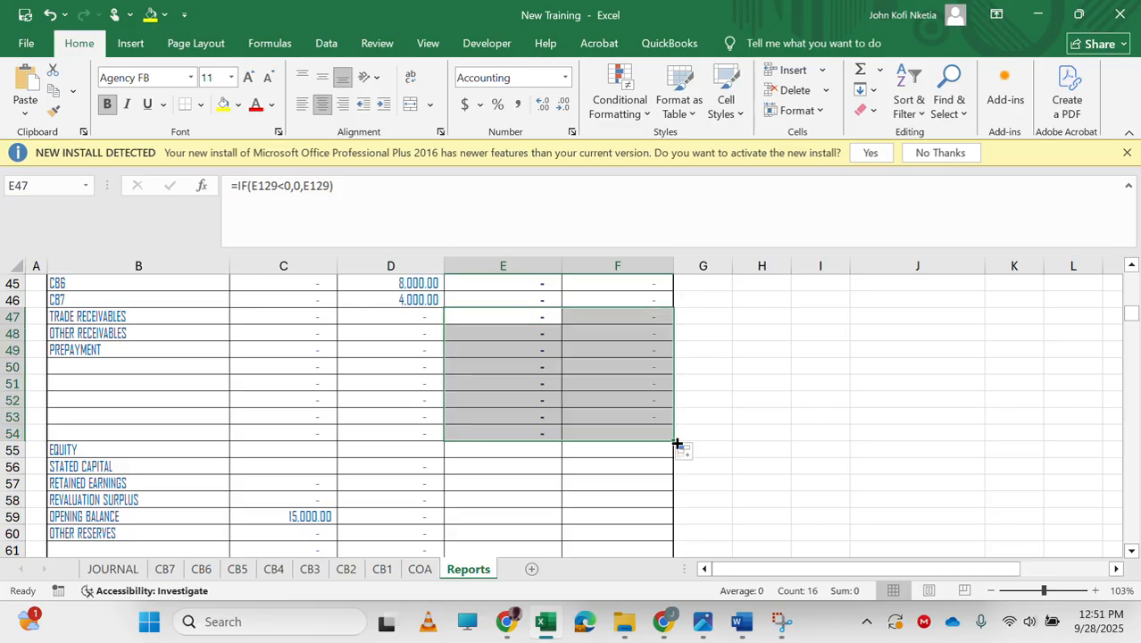
Link F56 to the 2020 closing stated capital balance E209 in the statement of changes in equity.
left_click(529, 470)
scroll(531, 470, "down", 1)
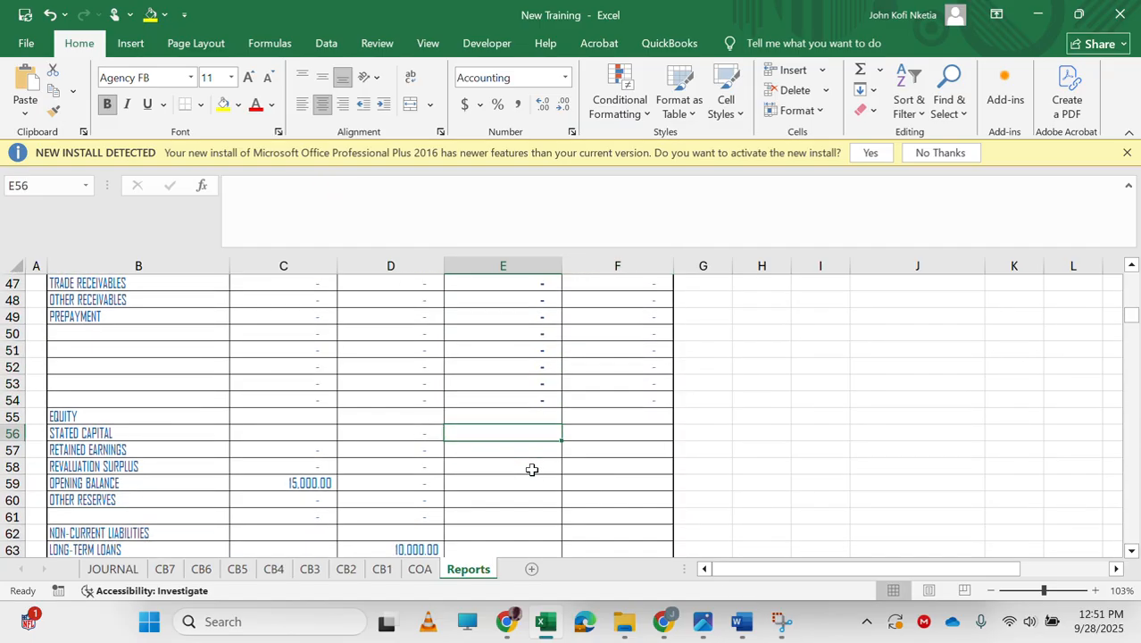
left_click(616, 434)
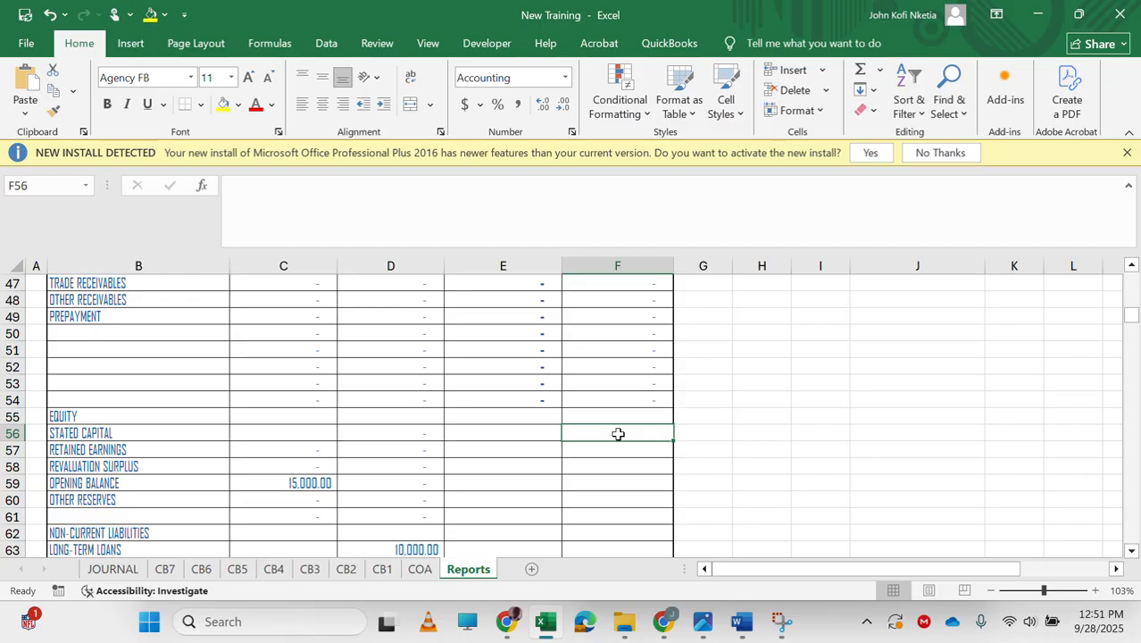
type("=")
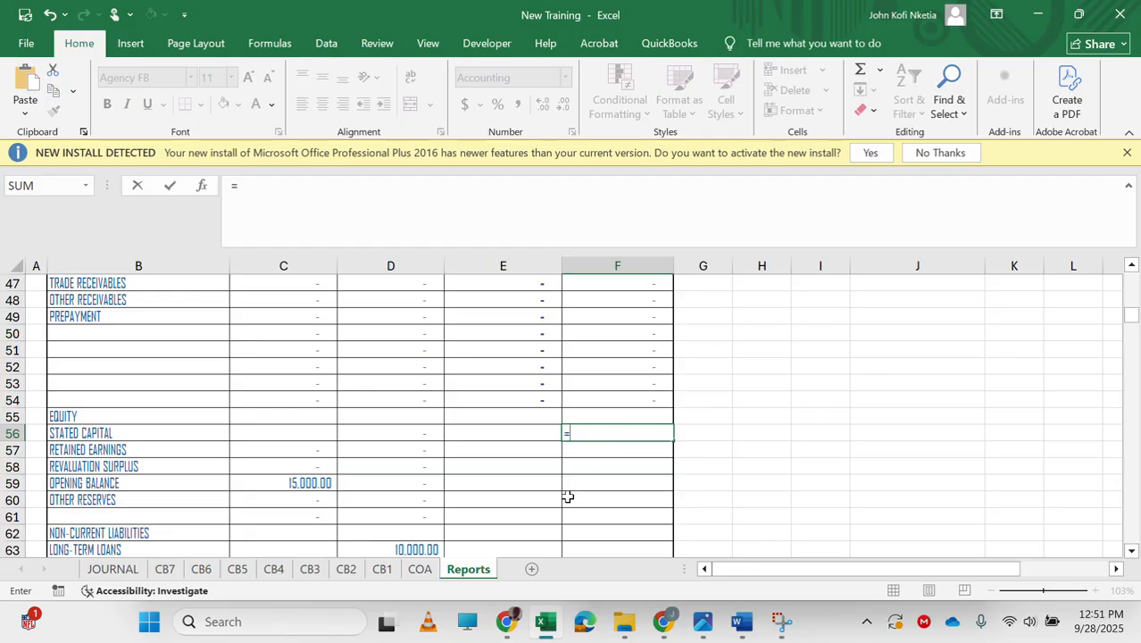
scroll(534, 498, "down", 20)
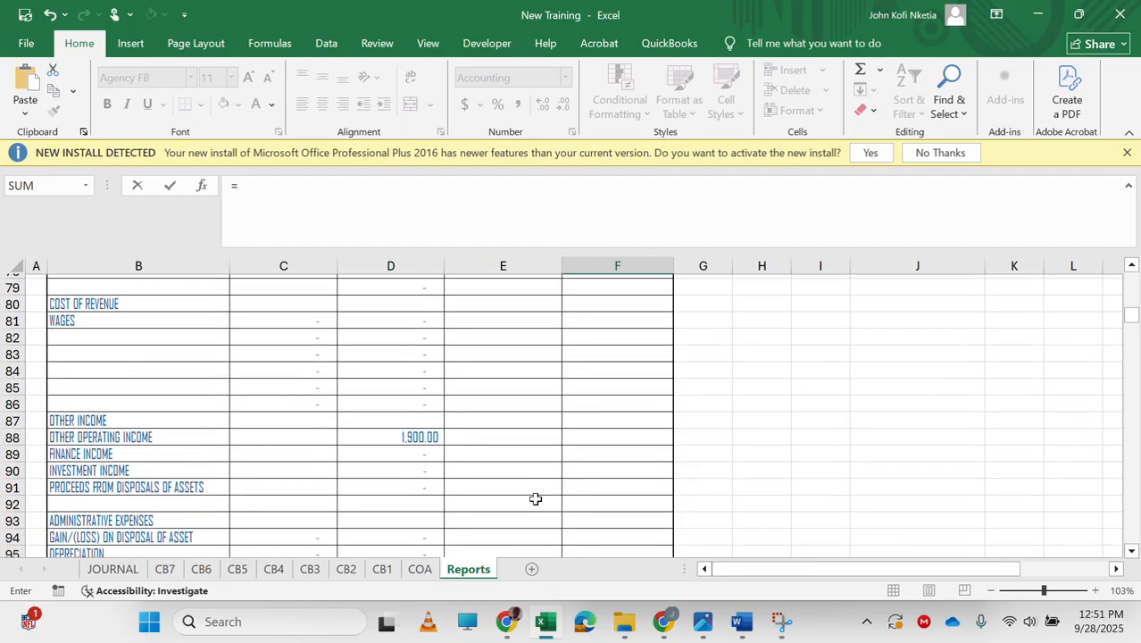
scroll(534, 498, "down", 20)
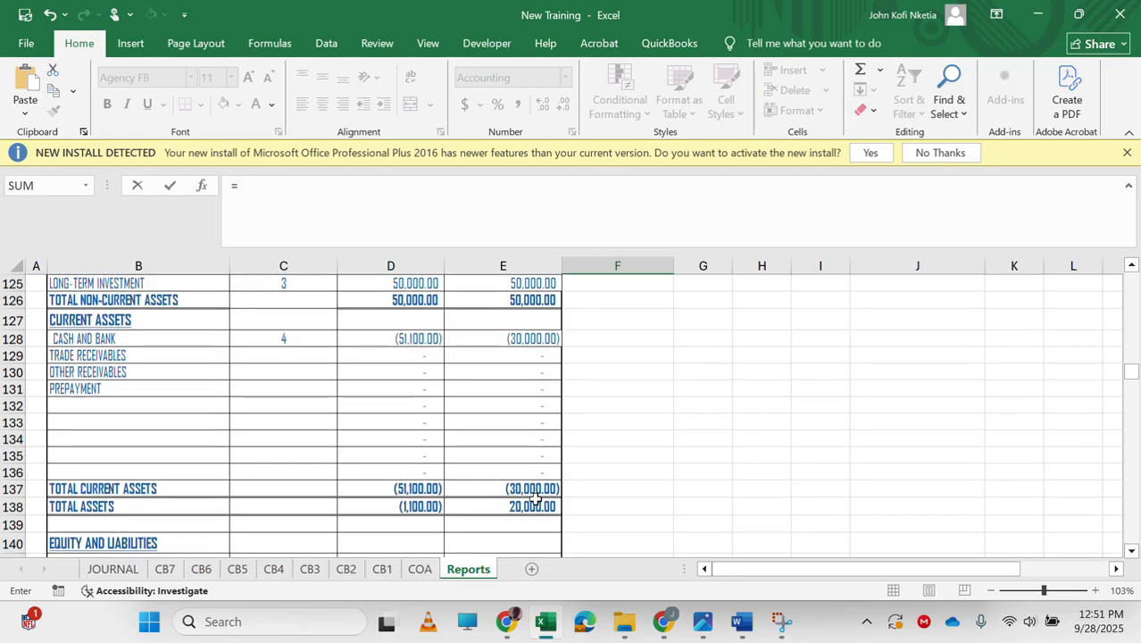
scroll(534, 499, "up", 2)
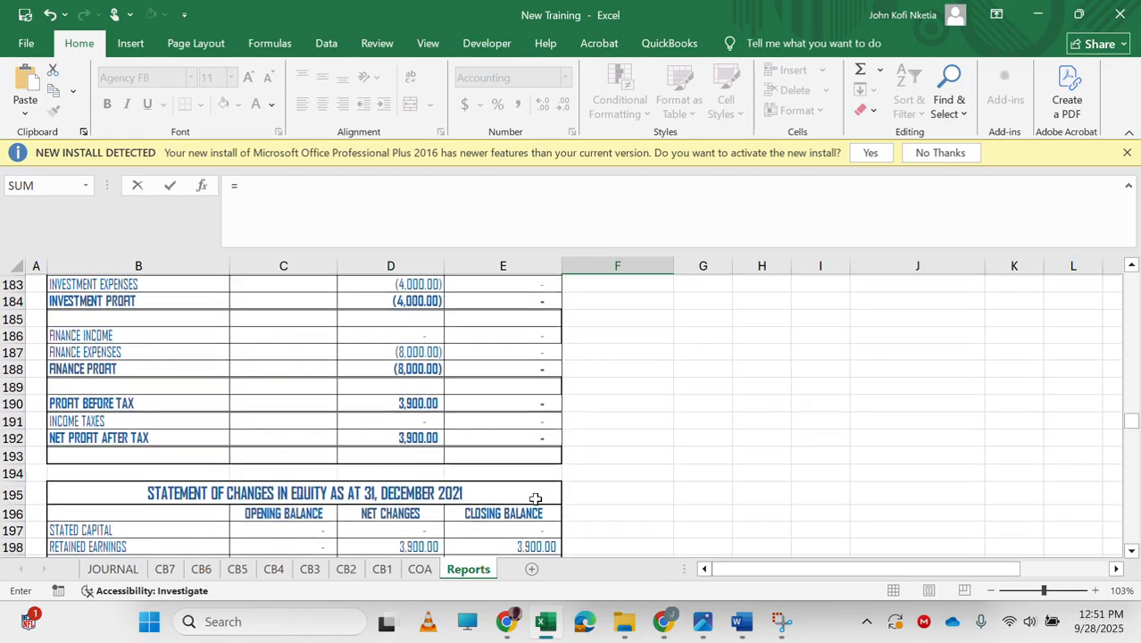
scroll(535, 498, "down", 3)
scroll(535, 498, "down", 2)
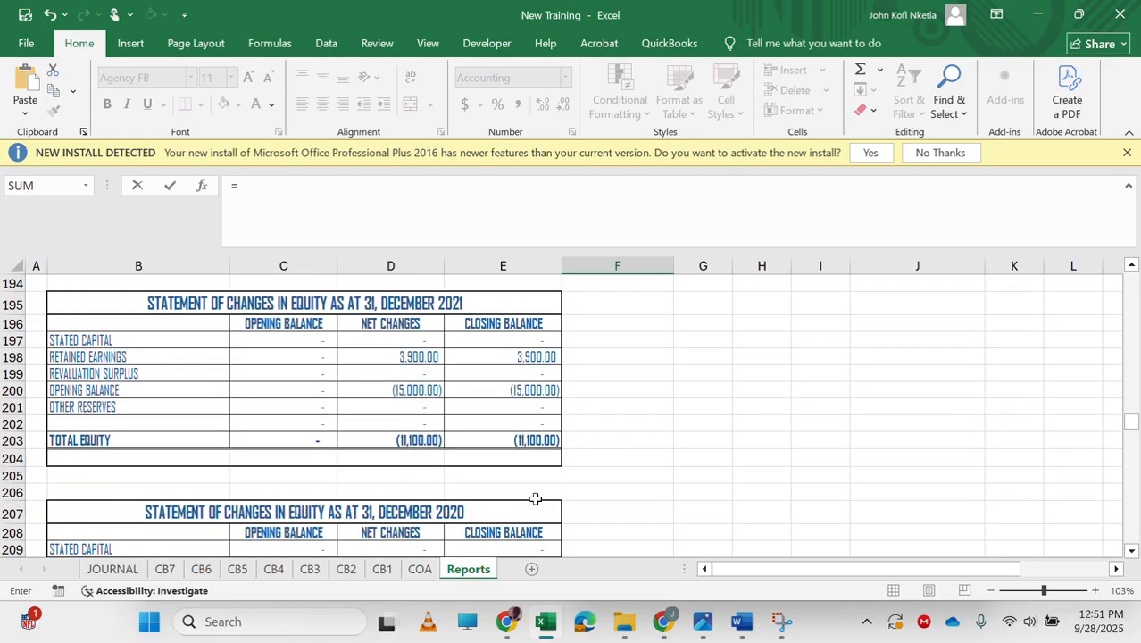
scroll(536, 429, "down", 2)
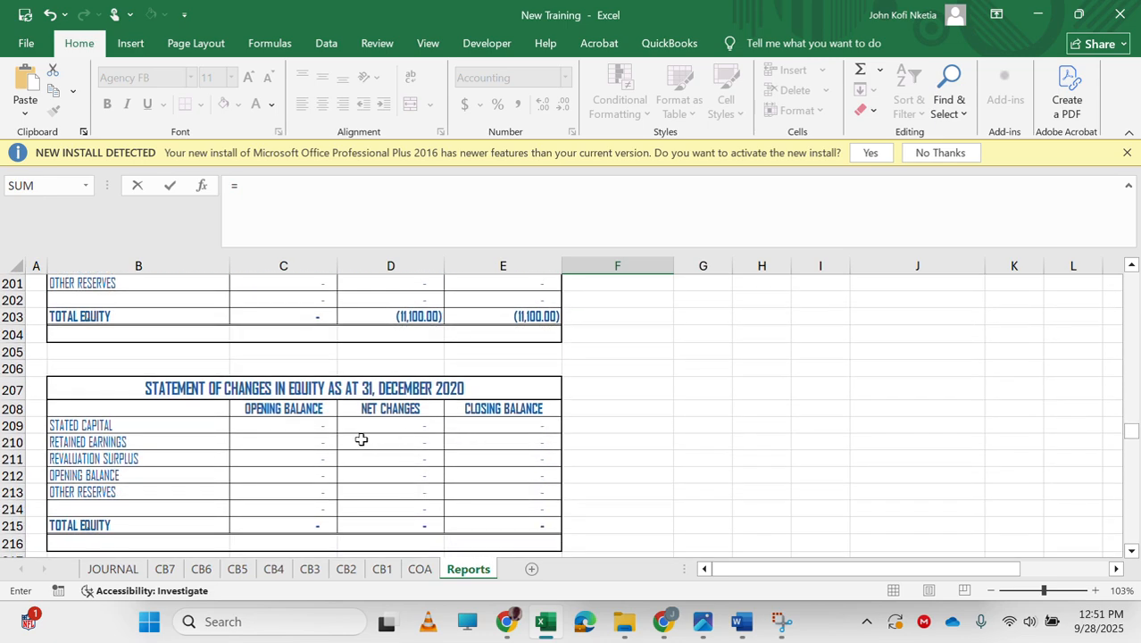
left_click(515, 428)
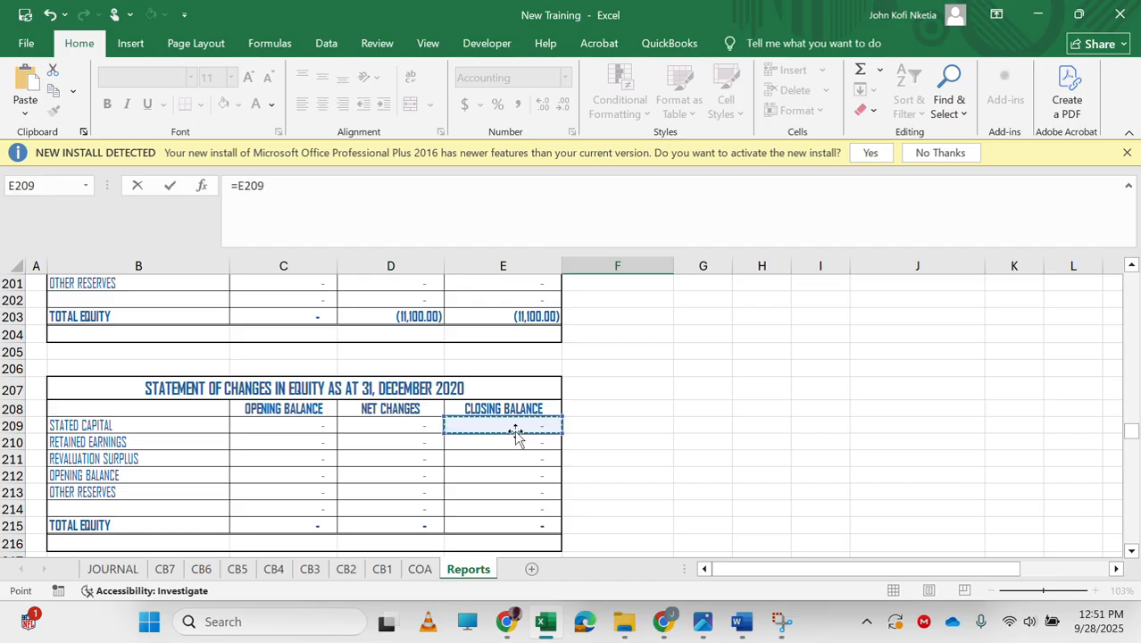
key("Return")
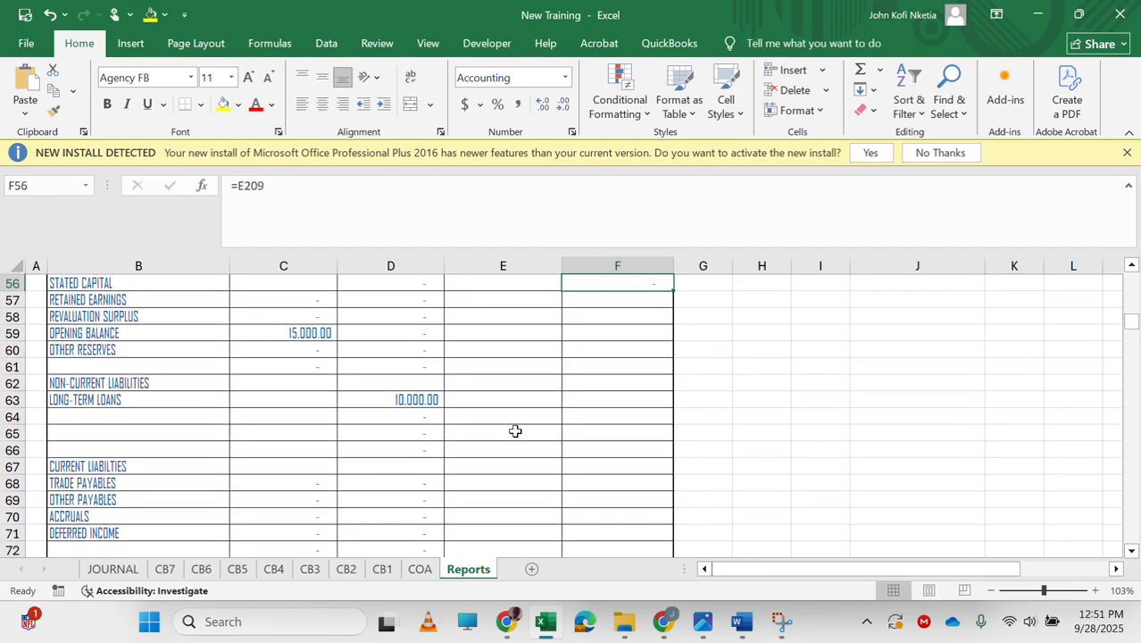
Fill the F56 link down through F61.
left_click_drag(670, 291, 667, 370)
scroll(627, 370, "up", 2)
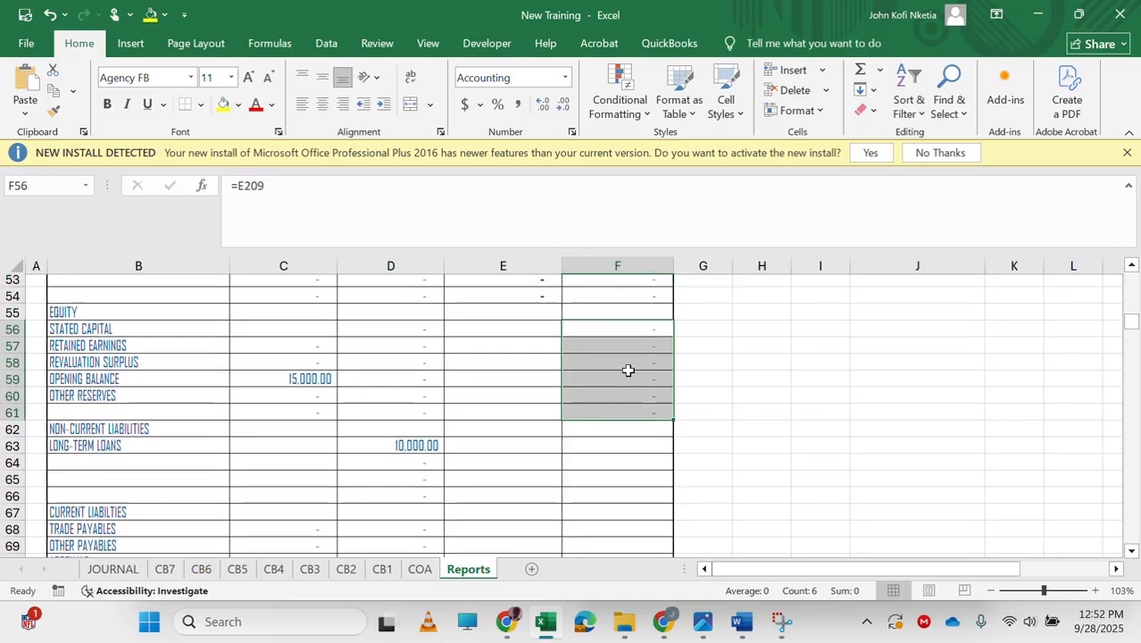
left_click(615, 355)
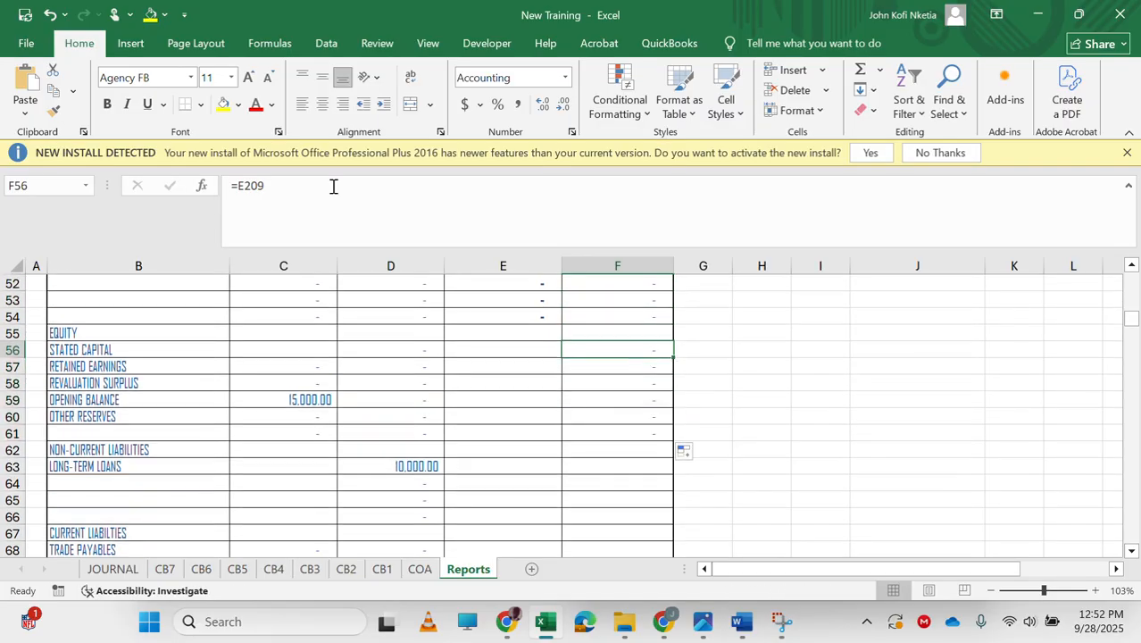
Change F56's formula to =IF(E209<0,0,E209) and fill it down through F61.
left_click(253, 192)
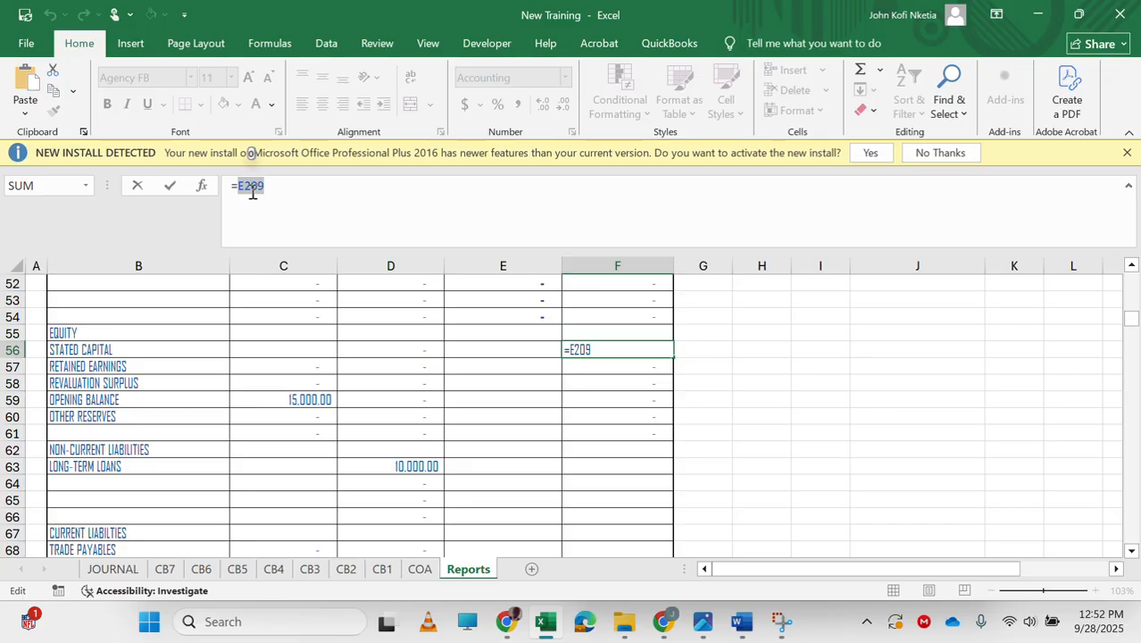
key("Return")
key("Up")
double_click(252, 186)
key("BackSpace")
type("IF(")
key("ctrl+v")
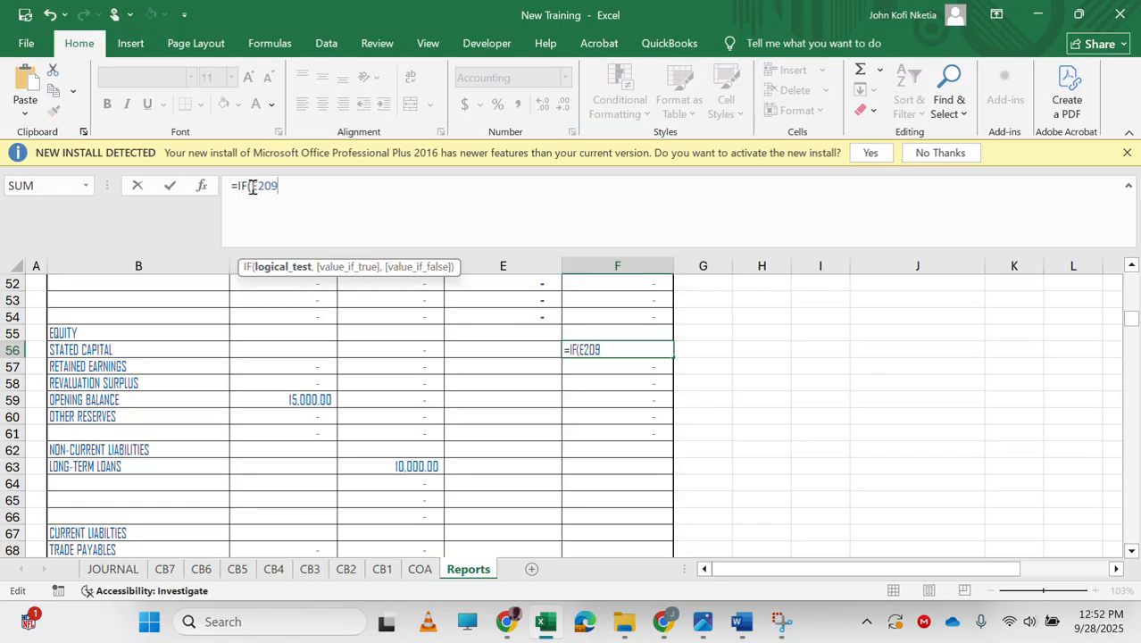
type("<0,")
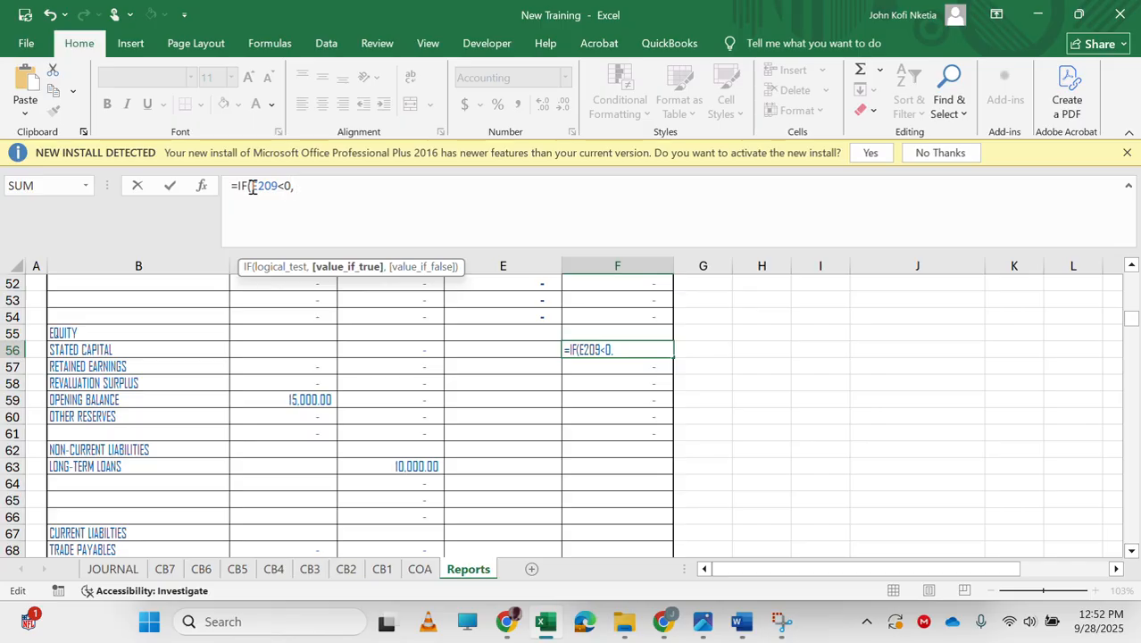
type("0,")
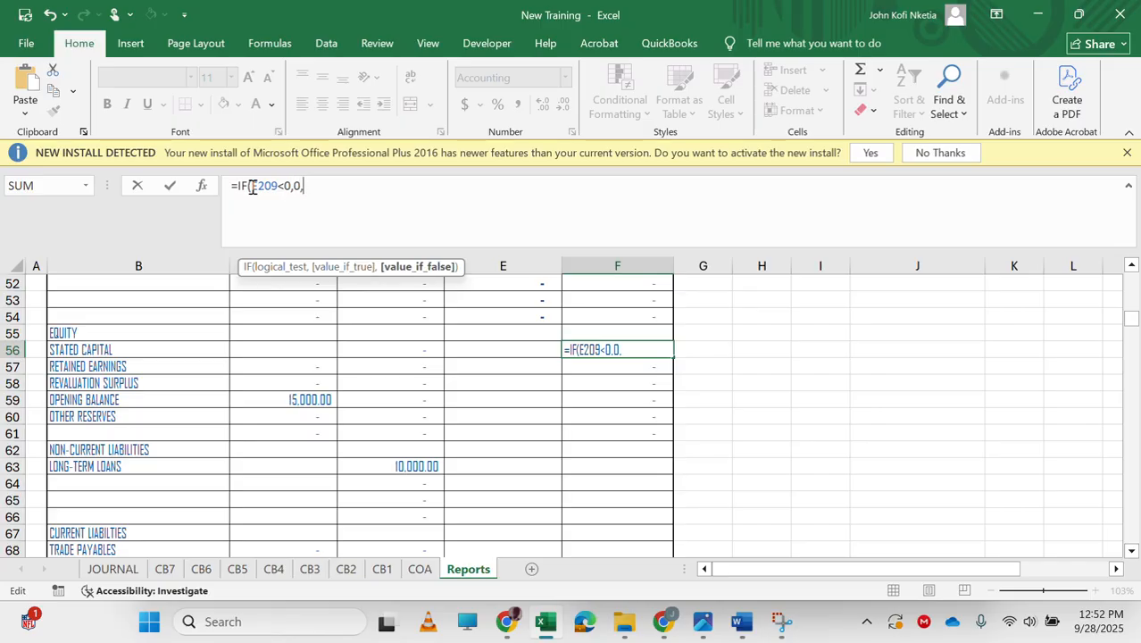
key("ctrl+v")
key("Return")
key("Up")
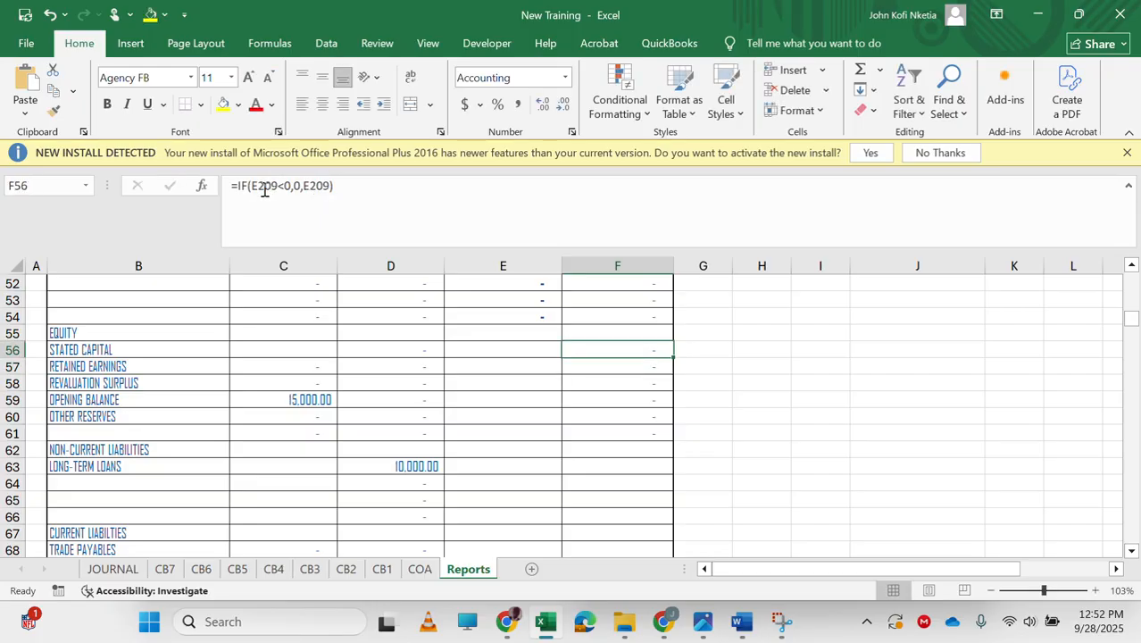
left_click_drag(674, 360, 670, 446)
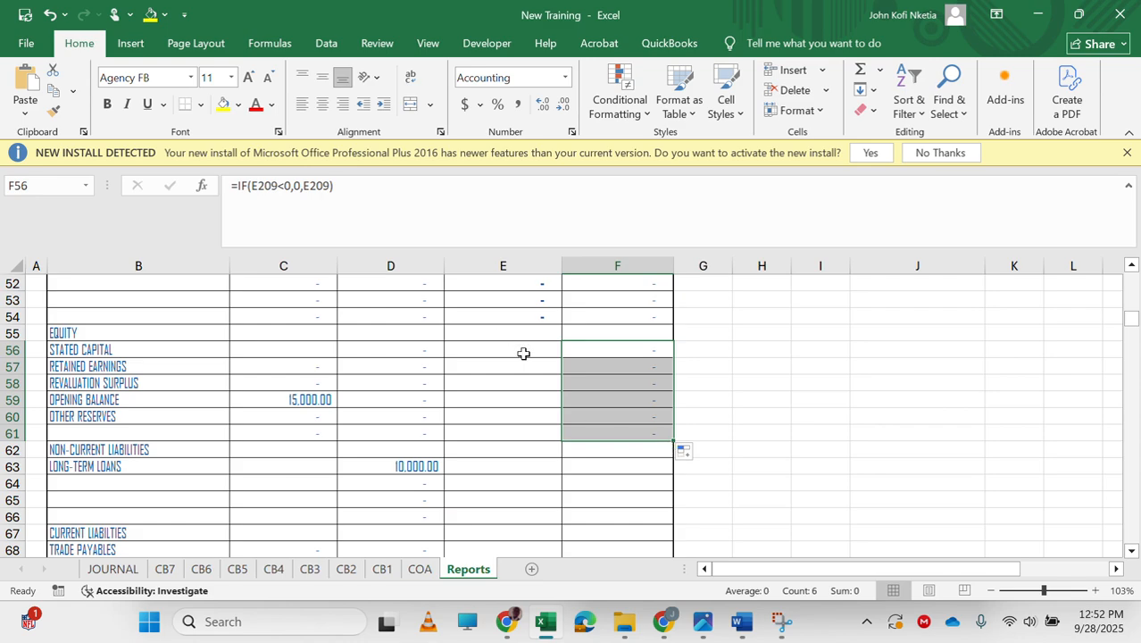
Enter =IF(E209<0,-E209,0) in E56 for the prior-year stated capital debit balance.
left_click(523, 353)
type("=")
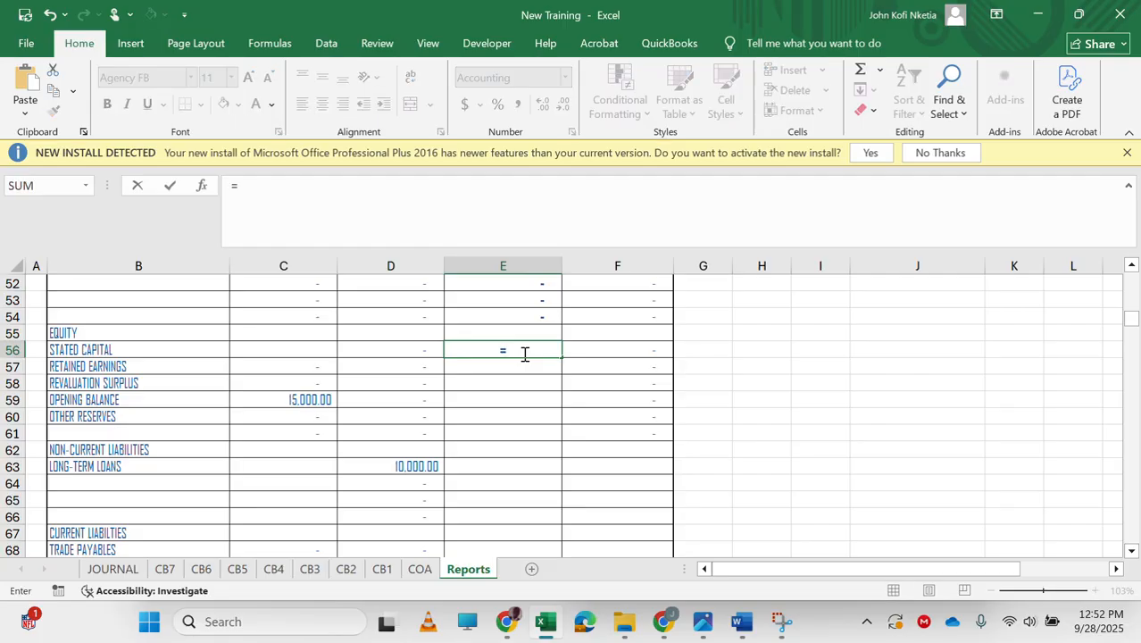
type("IF(E209<0,-E209,0)")
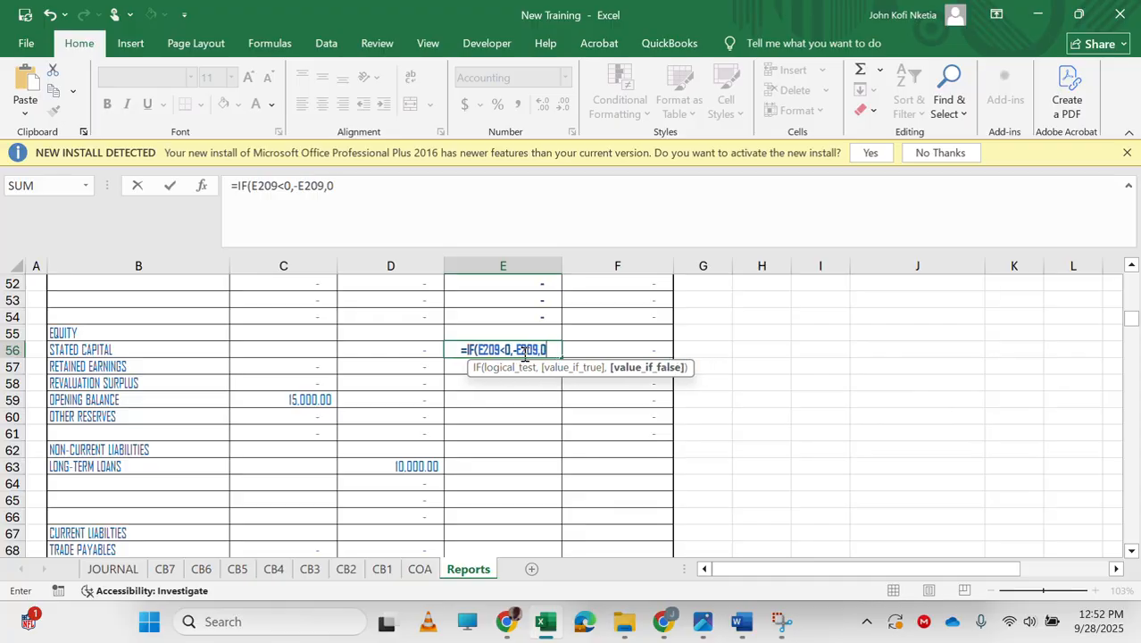
key("Return")
left_click(527, 354)
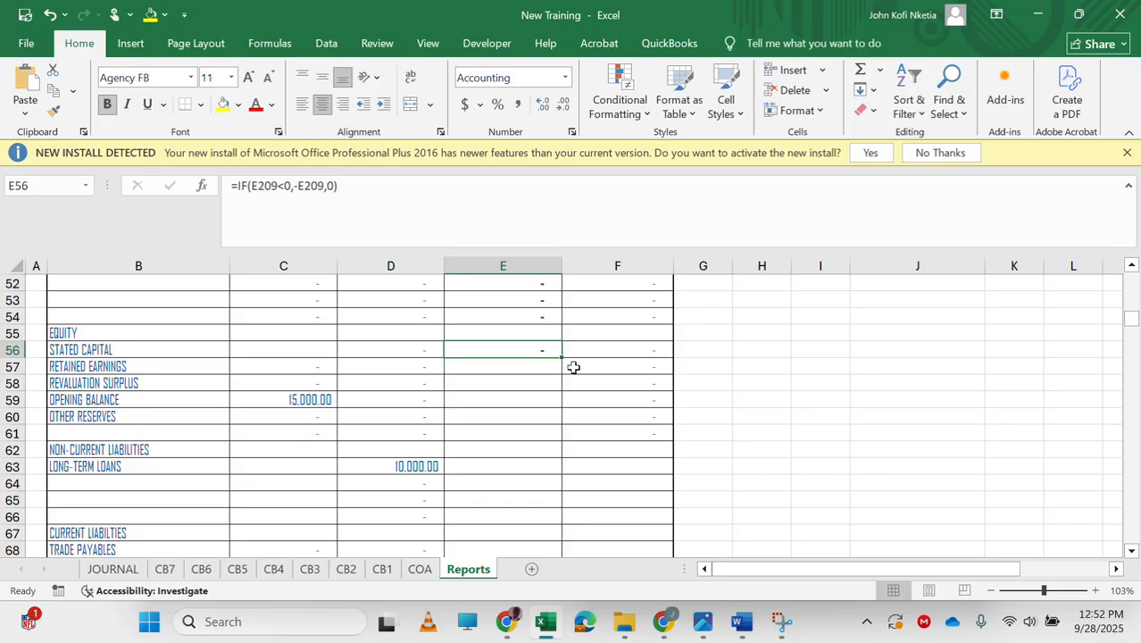
Fill E56's formula down through E61.
left_click_drag(561, 359, 555, 438)
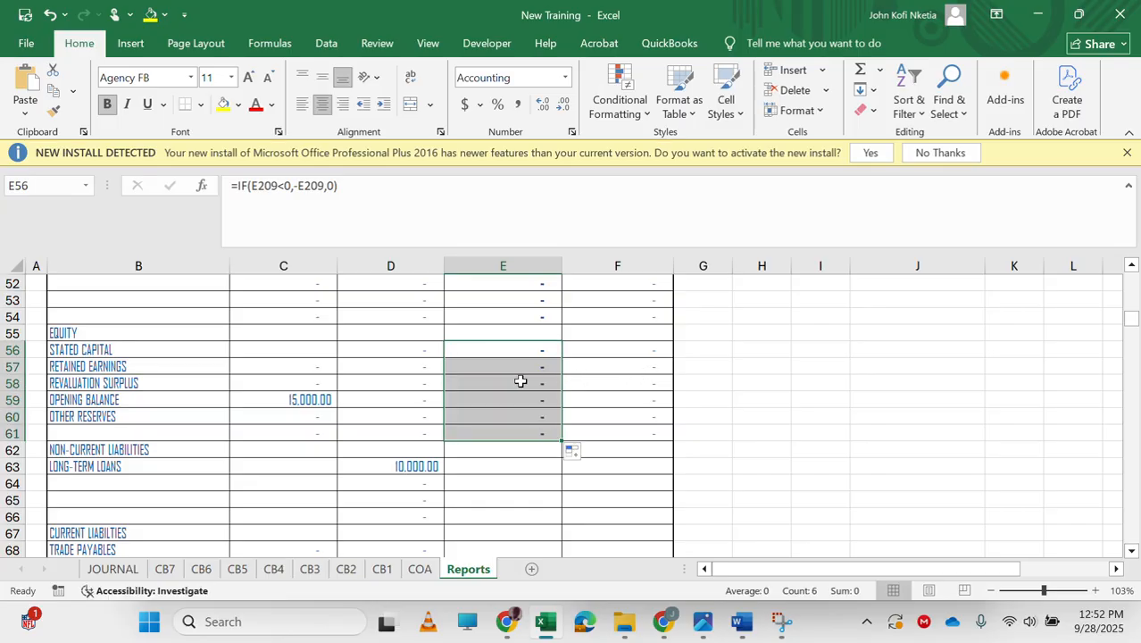
Enter =IF(C210<0,0,C210) in F57 for the prior-year retained earnings credit balance from the 2020 equity statement.
left_click(639, 367)
type("=")
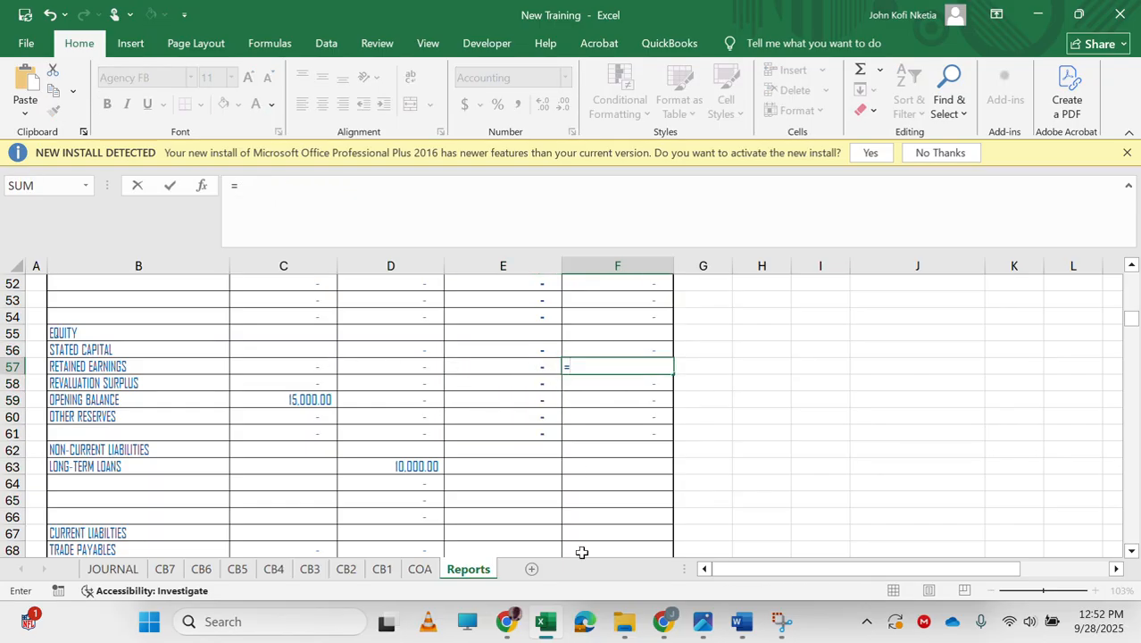
scroll(532, 437, "down", 20)
scroll(532, 437, "down", 11)
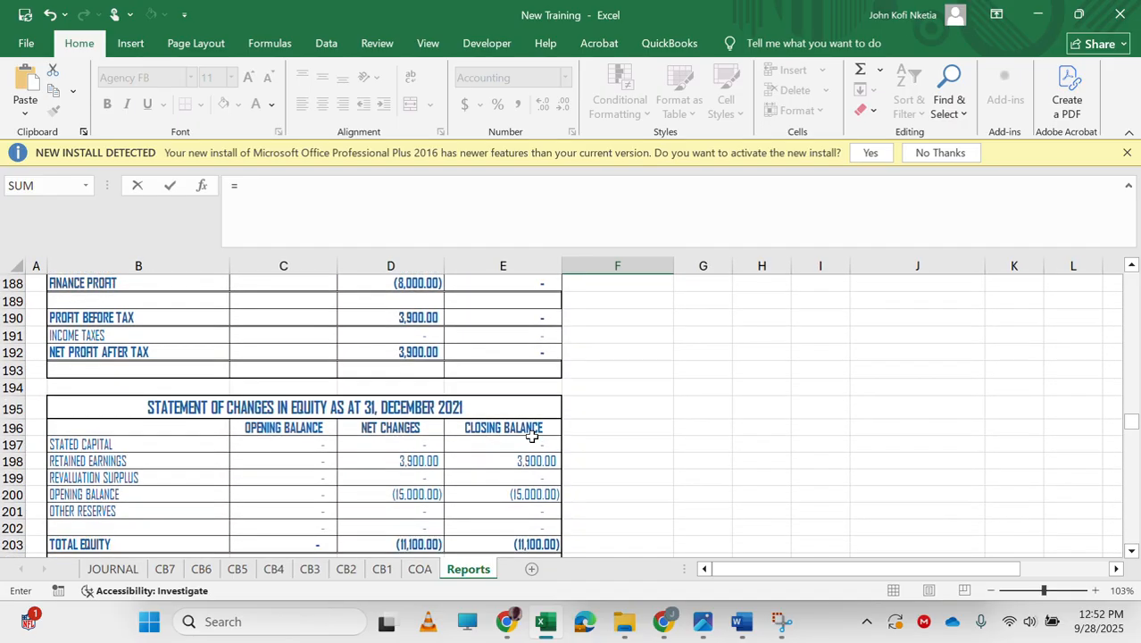
scroll(532, 436, "down", 2)
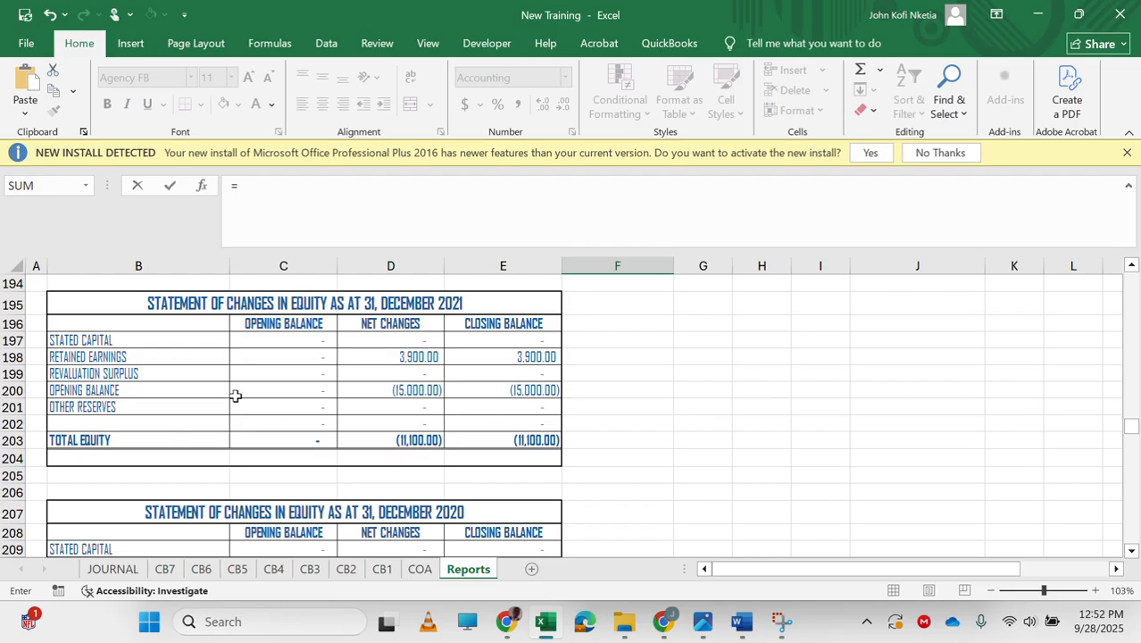
left_click(299, 360)
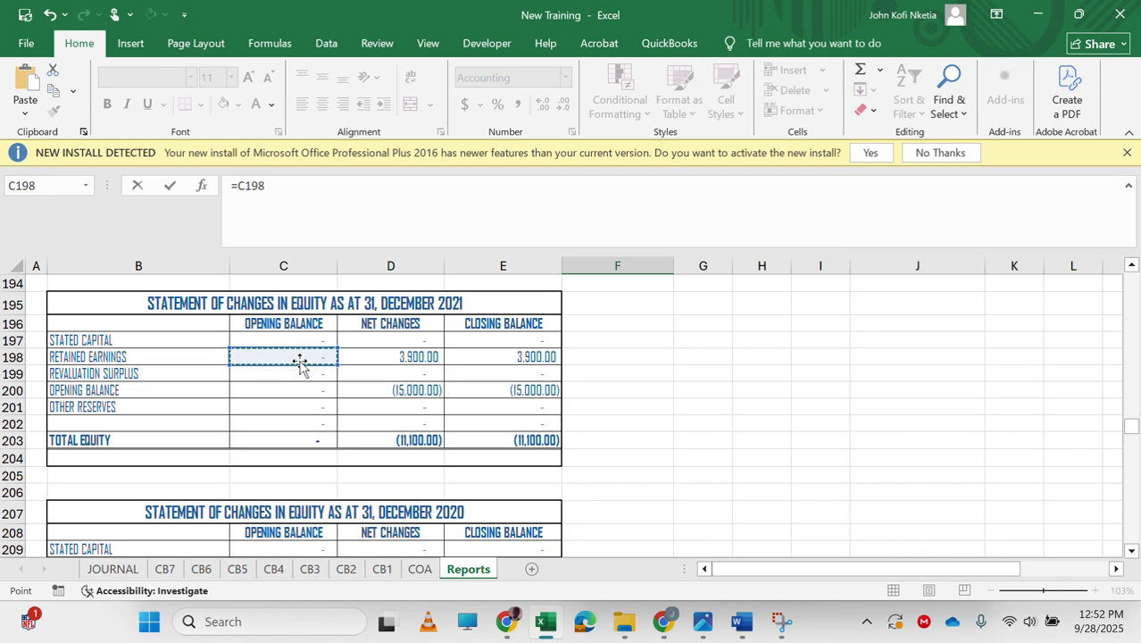
scroll(299, 360, "down", 3)
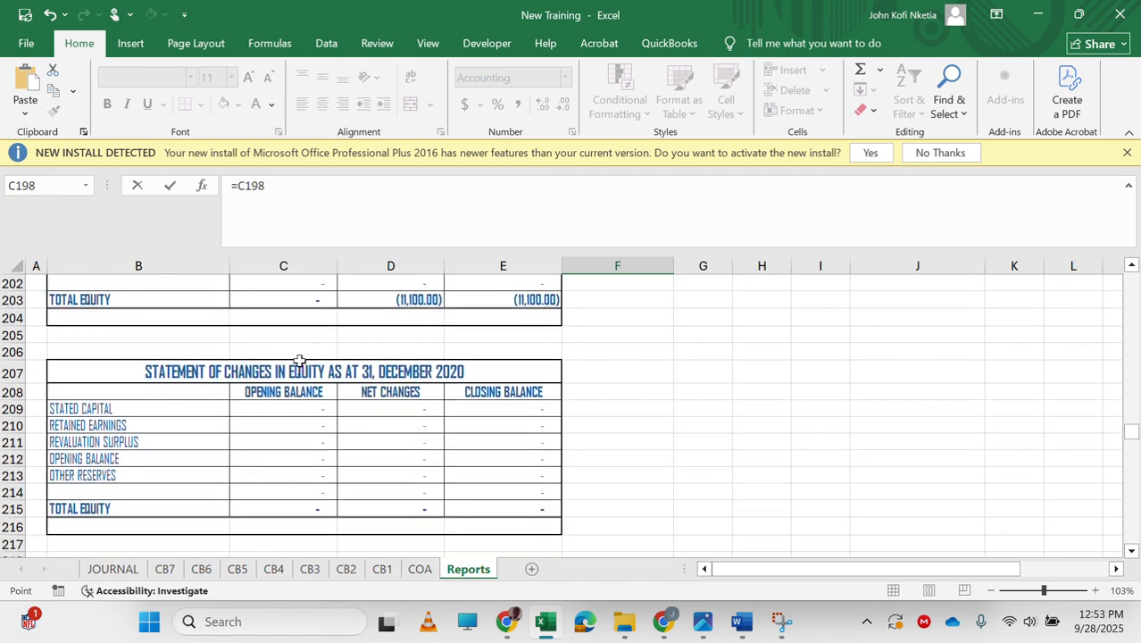
left_click(278, 430)
key("Return")
key("Up")
key("Down")
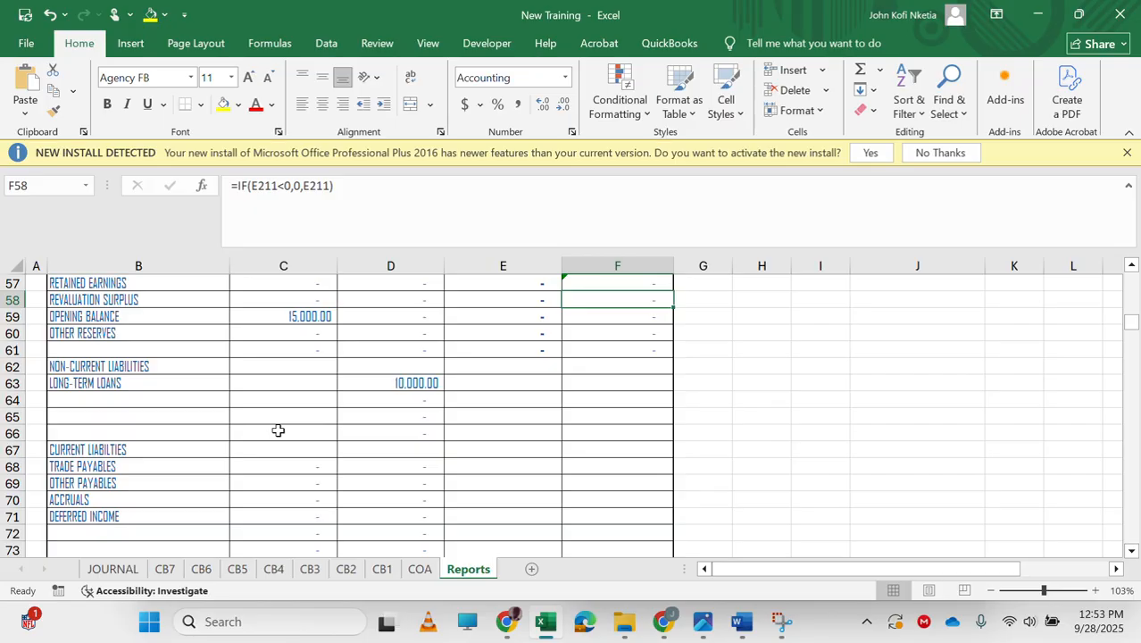
key("Up")
left_click(272, 186)
double_click(260, 185)
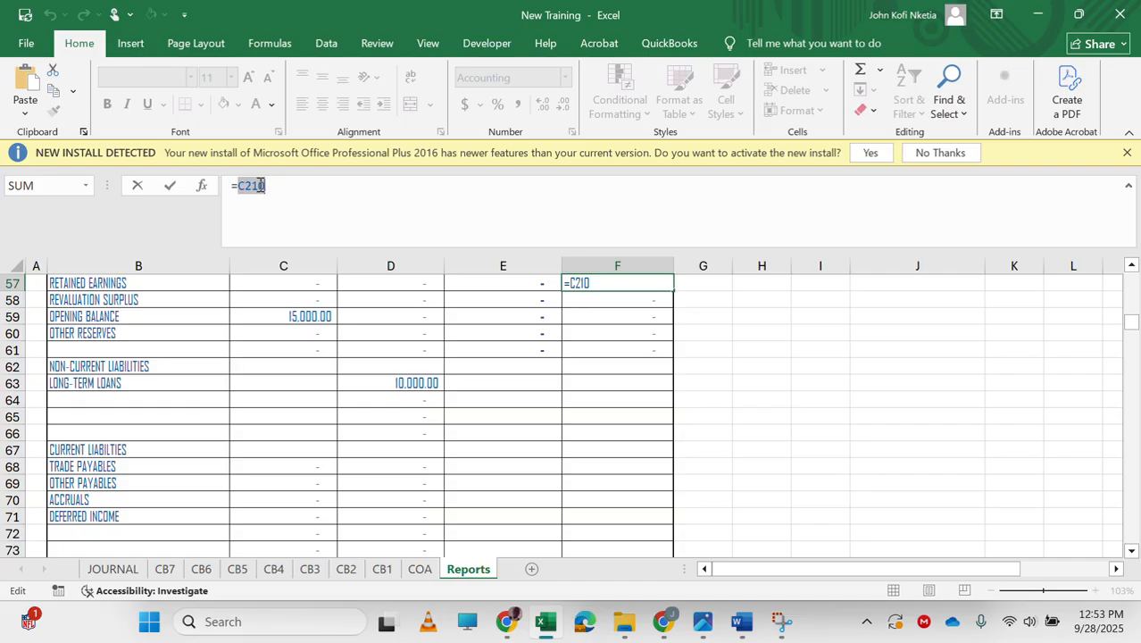
type("IF(C210")
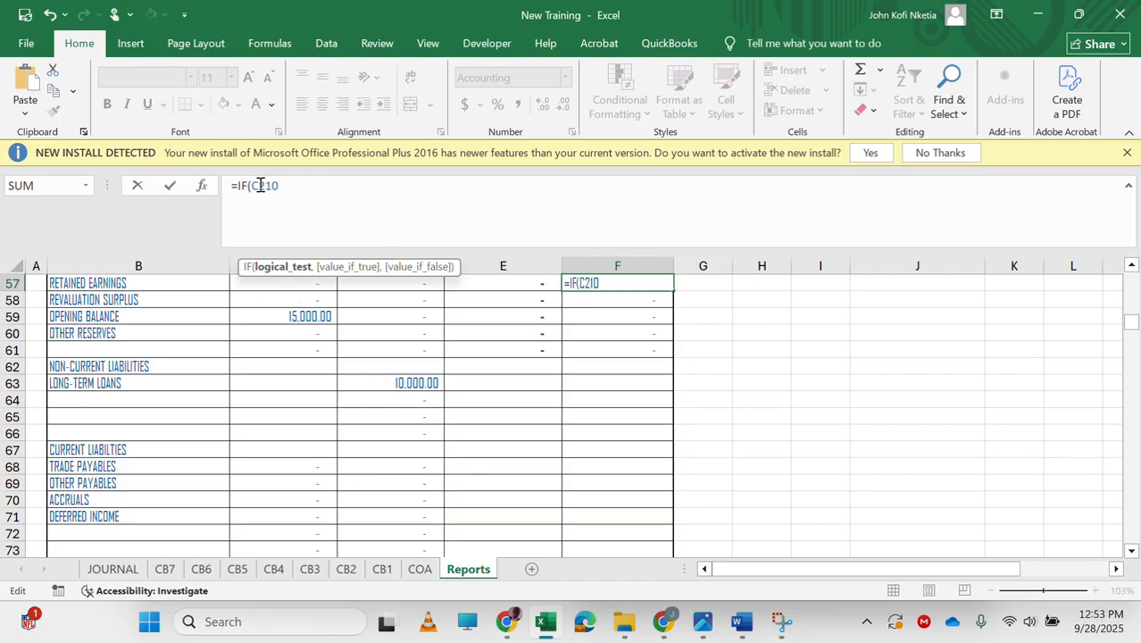
type("<0,")
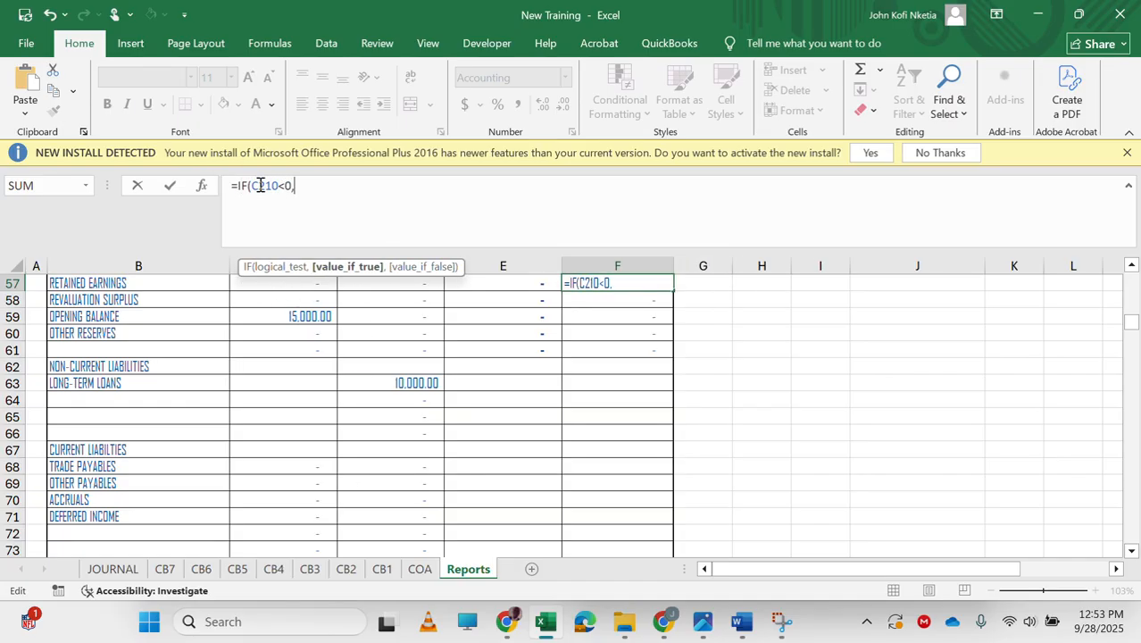
type("0,C210")
key("ctrl+Return")
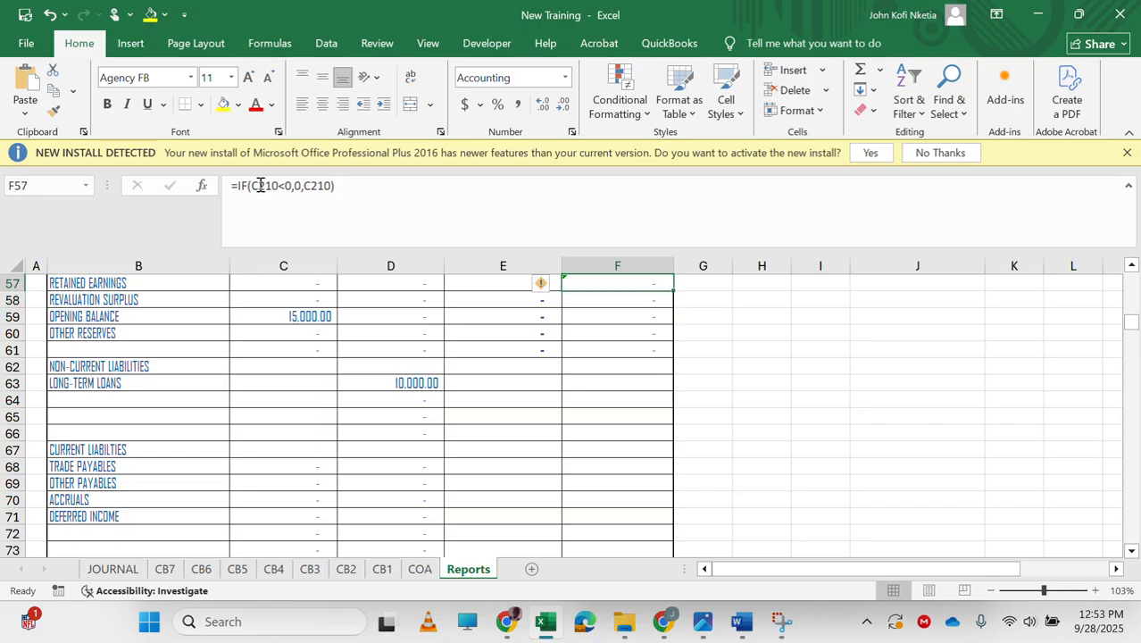
Enter =IF(C210<0,-C210,0) in E57 for the prior-year retained earnings debit balance.
key("Left")
left_click(374, 199)
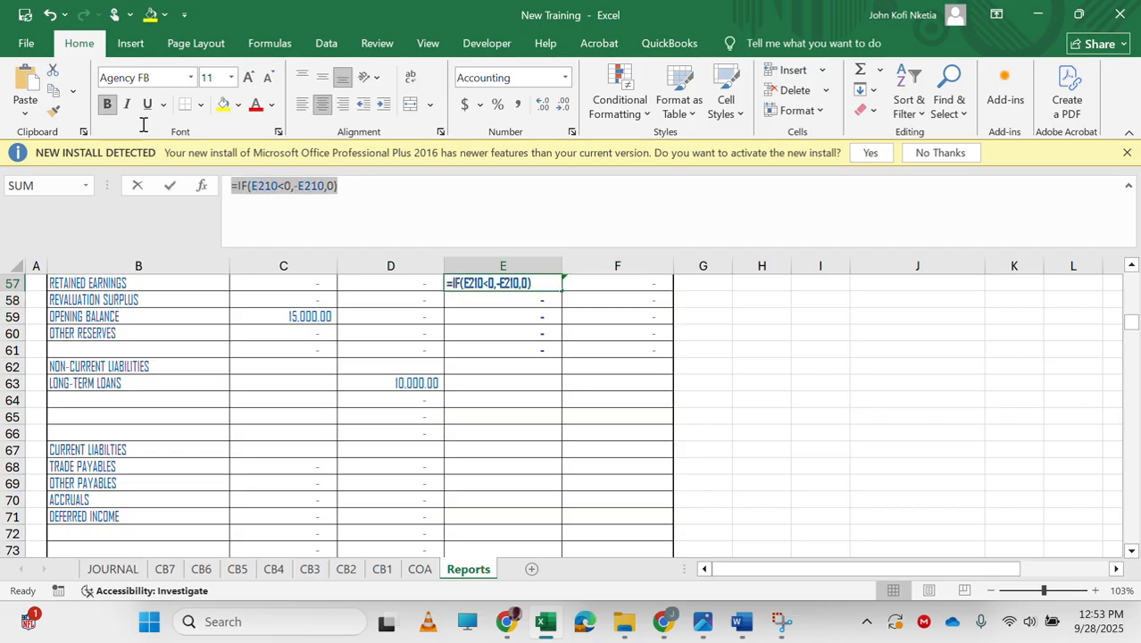
key("Escape")
type("BF")
key("Tab")
key("Left")
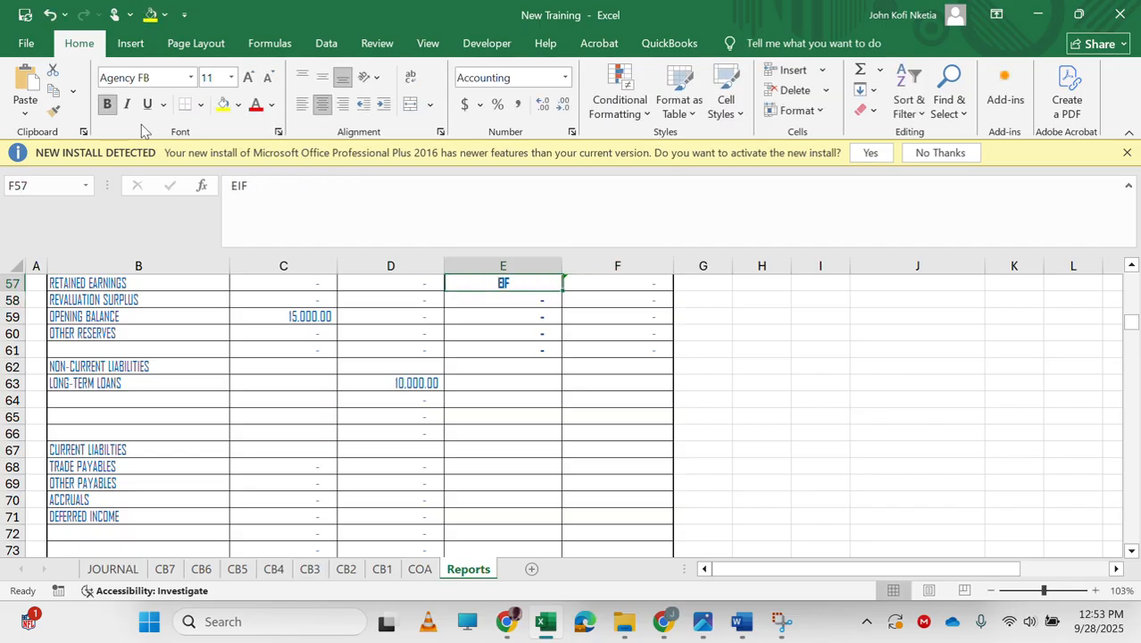
type("=IF(")
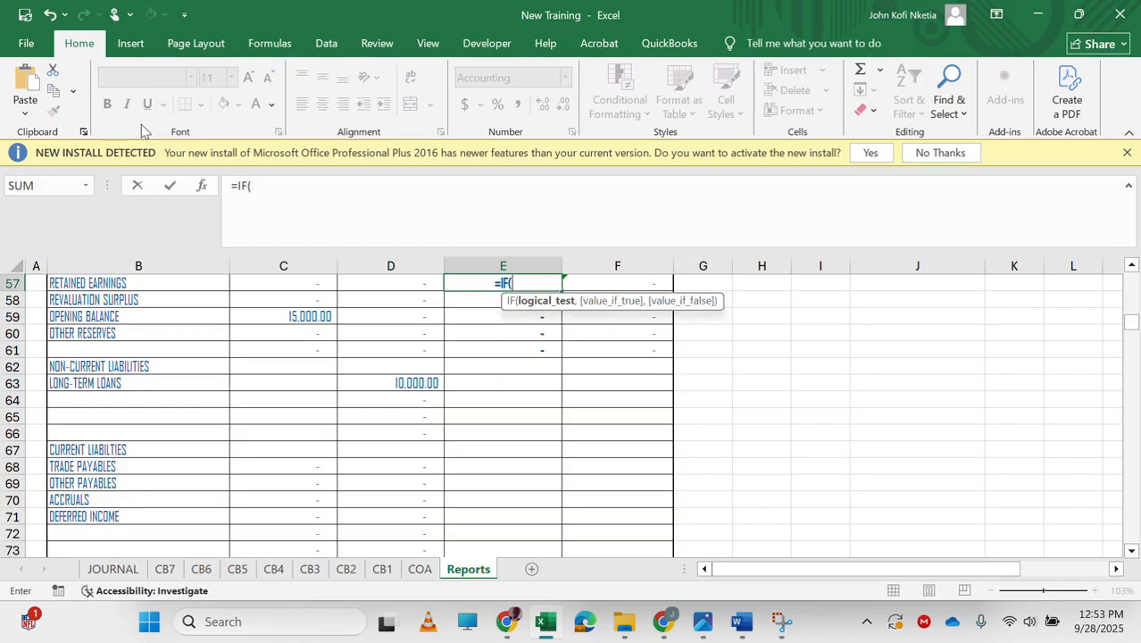
type("C210<0")
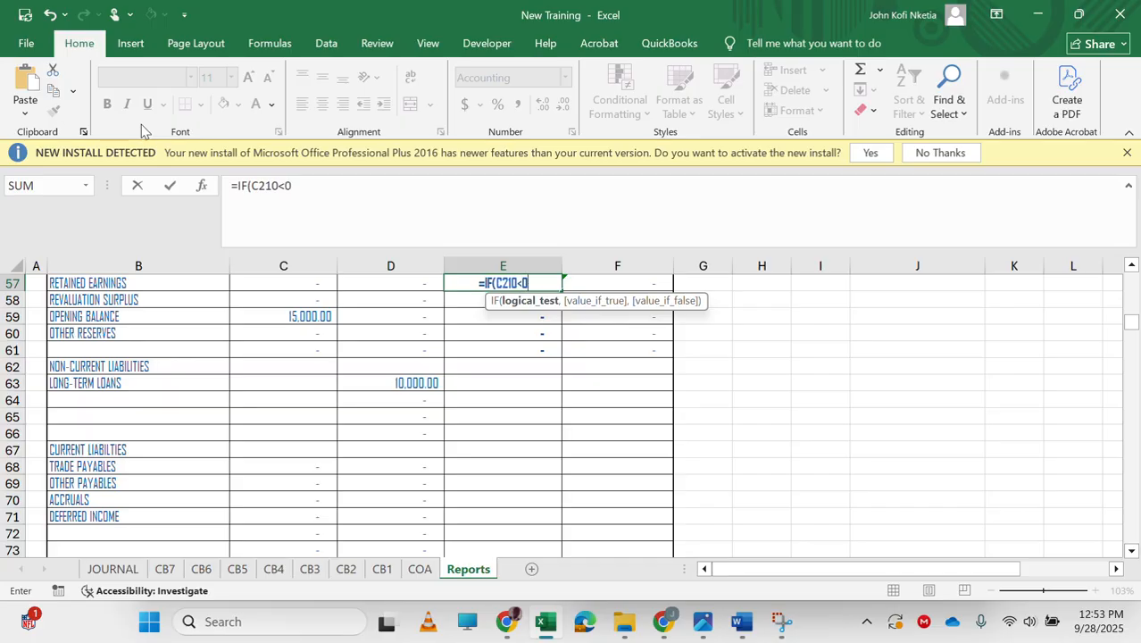
type(",-C210,0")
key("Return")
key("Up")
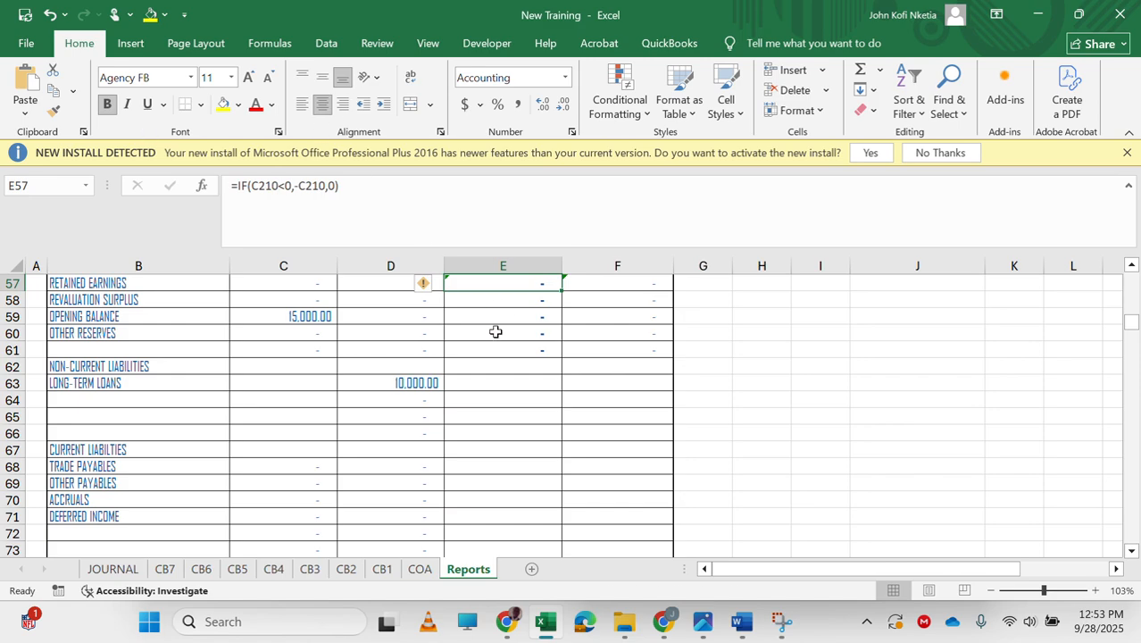
Link F63 to the 2020 long-term loans balance E150 in the statement of financial position.
scroll(547, 353, "up", 2)
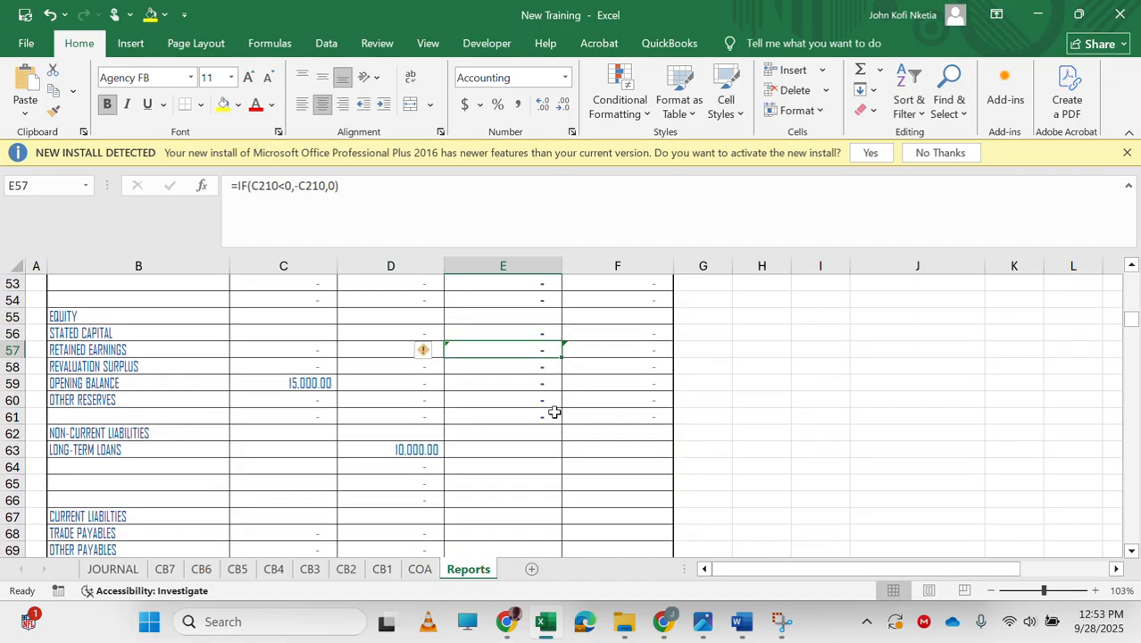
scroll(587, 411, "up", 1)
scroll(625, 427, "up", 1)
scroll(620, 425, "down", 4)
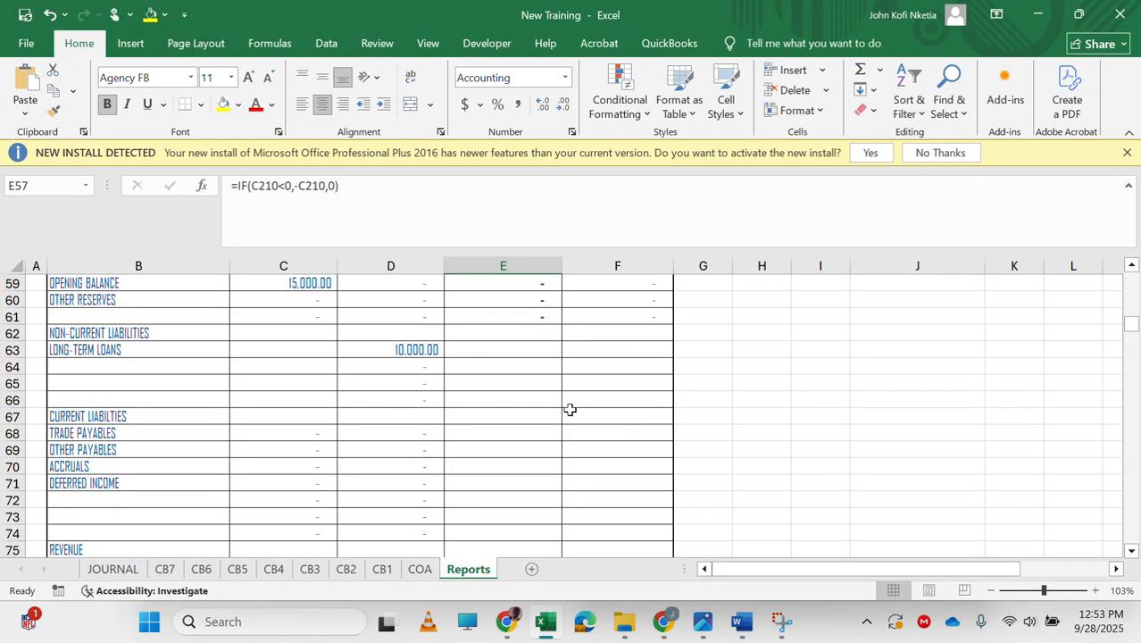
left_click(598, 346)
type("=")
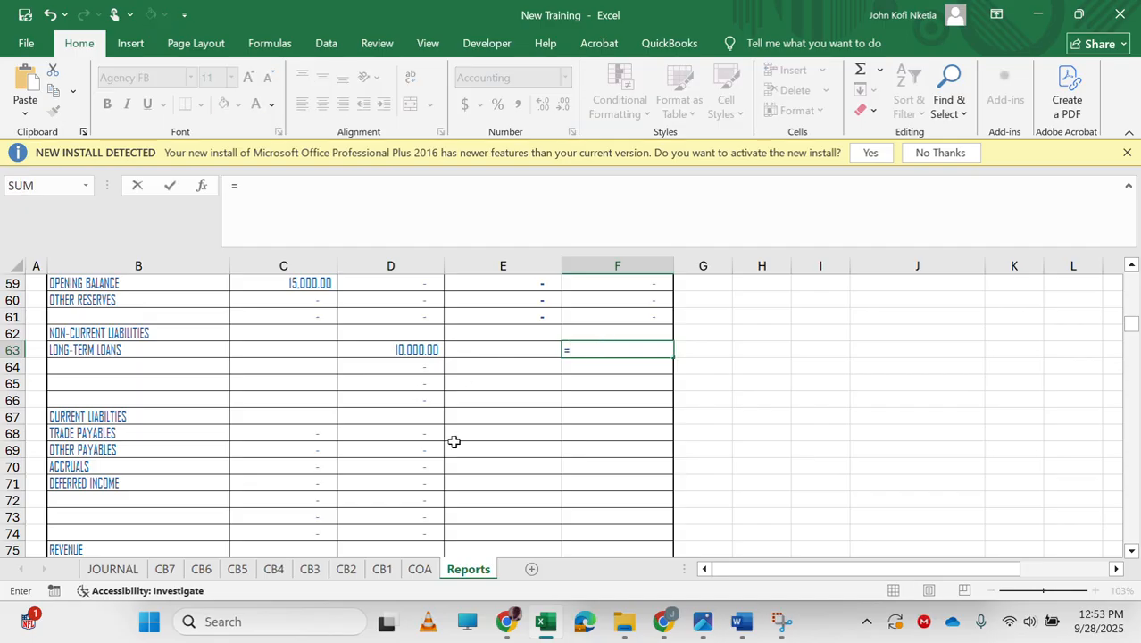
scroll(505, 433, "down", 9)
scroll(505, 433, "down", 20)
scroll(505, 433, "up", 5)
scroll(505, 433, "down", 1)
scroll(505, 433, "up", 3)
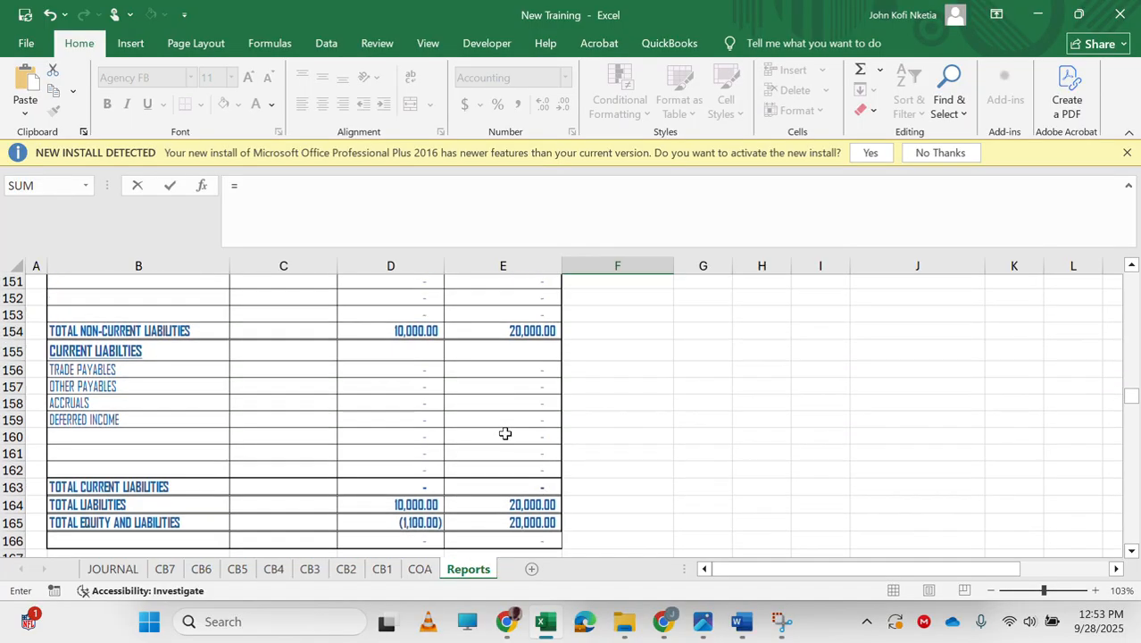
scroll(376, 418, "up", 4)
scroll(376, 418, "down", 1)
scroll(376, 417, "down", 1)
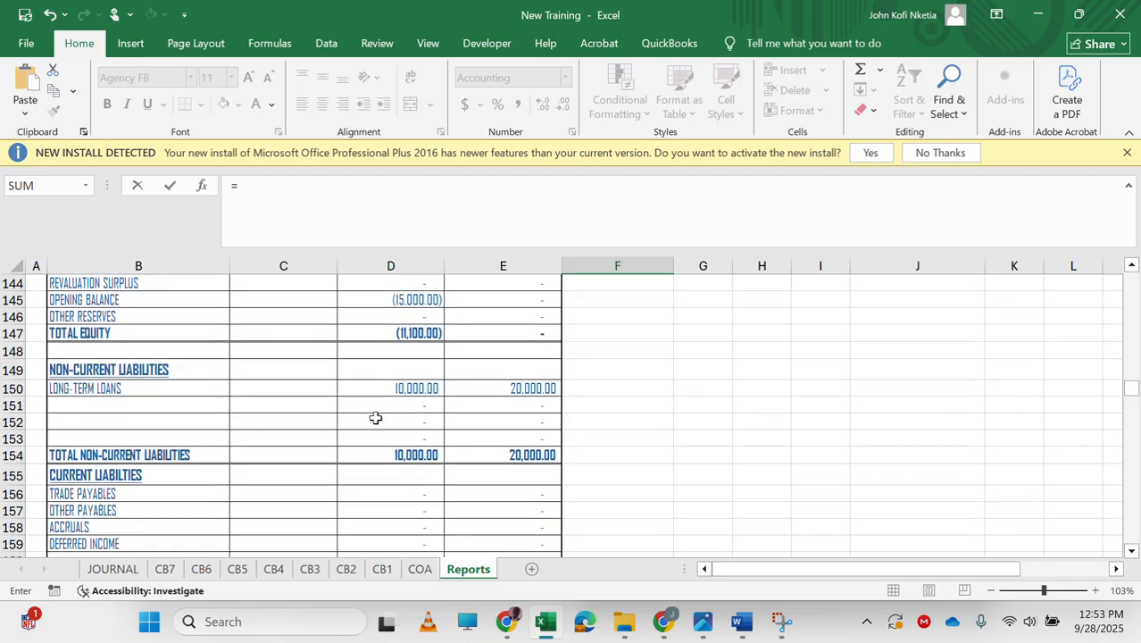
left_click(528, 388)
key("Return")
key("Up")
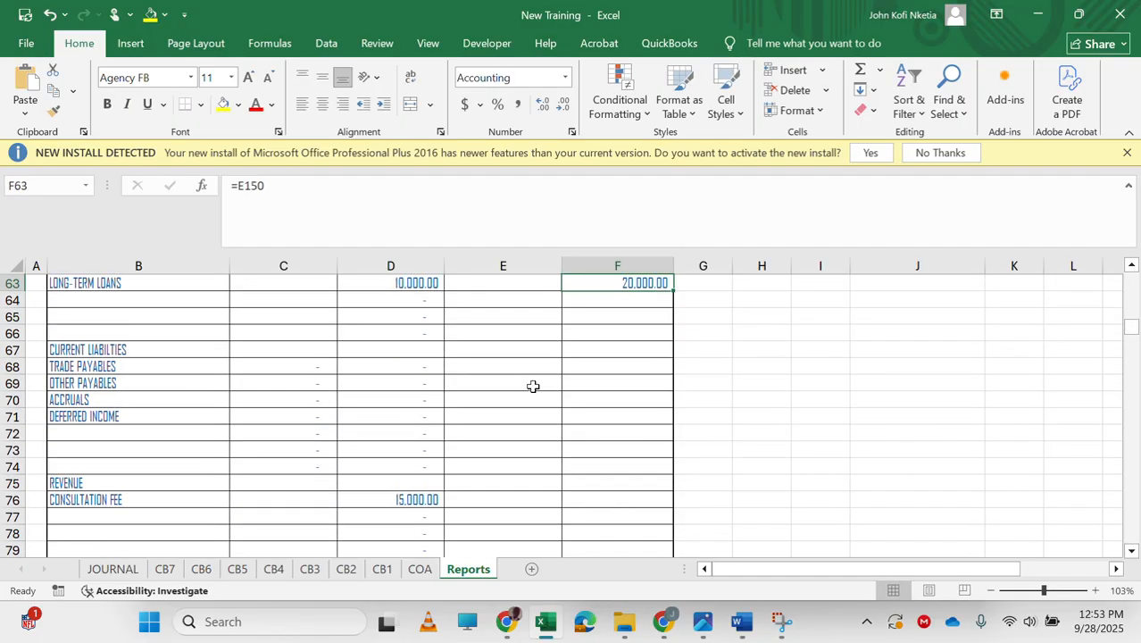
Fill the F63 link down through F66.
left_click_drag(673, 292, 670, 341)
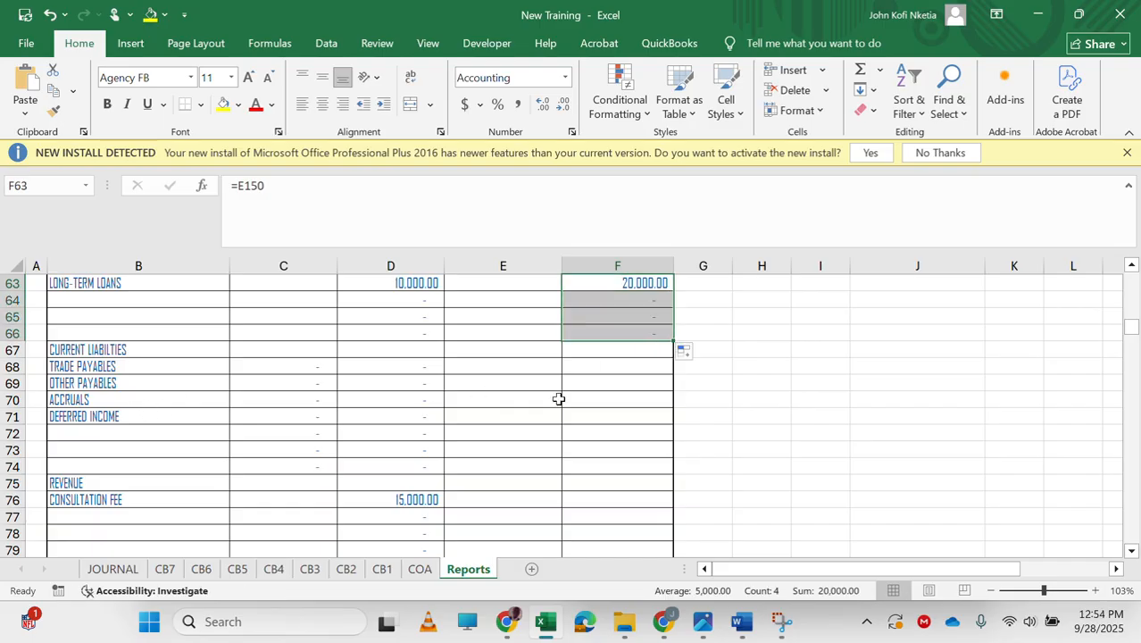
left_click(79, 349)
scroll(79, 349, "up", 10)
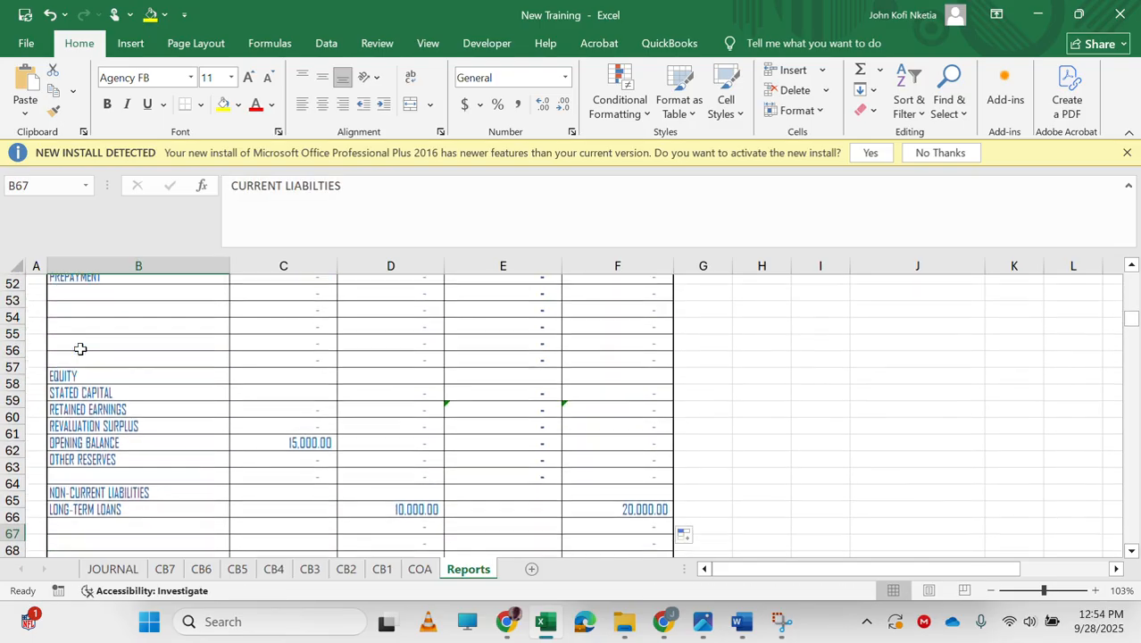
scroll(80, 349, "down", 17)
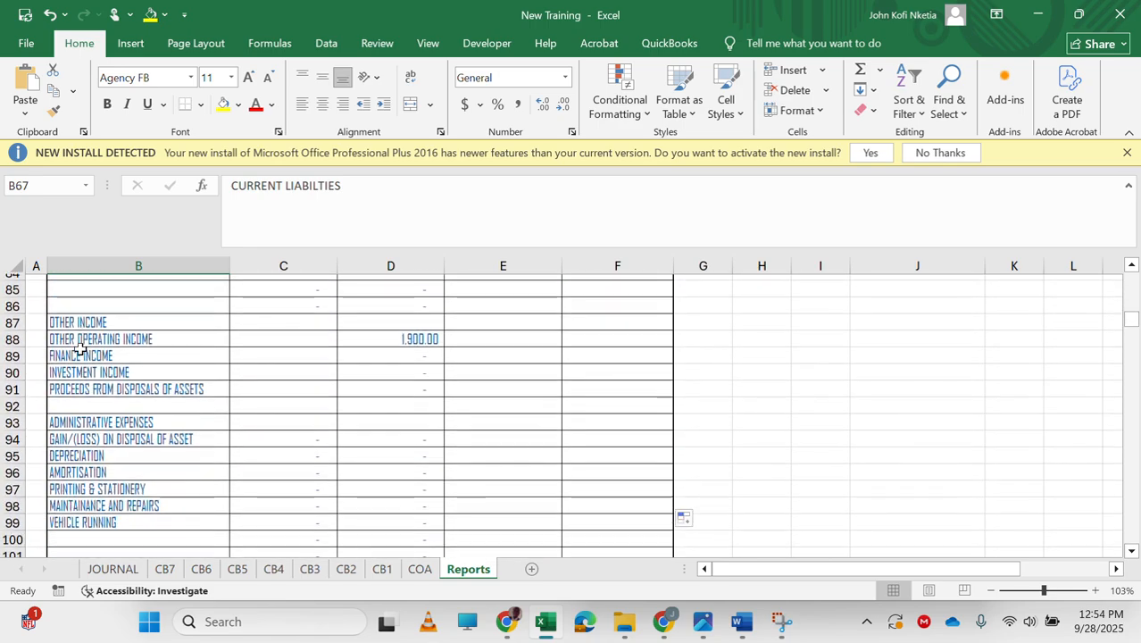
scroll(80, 349, "up", 4)
scroll(80, 349, "up", 4)
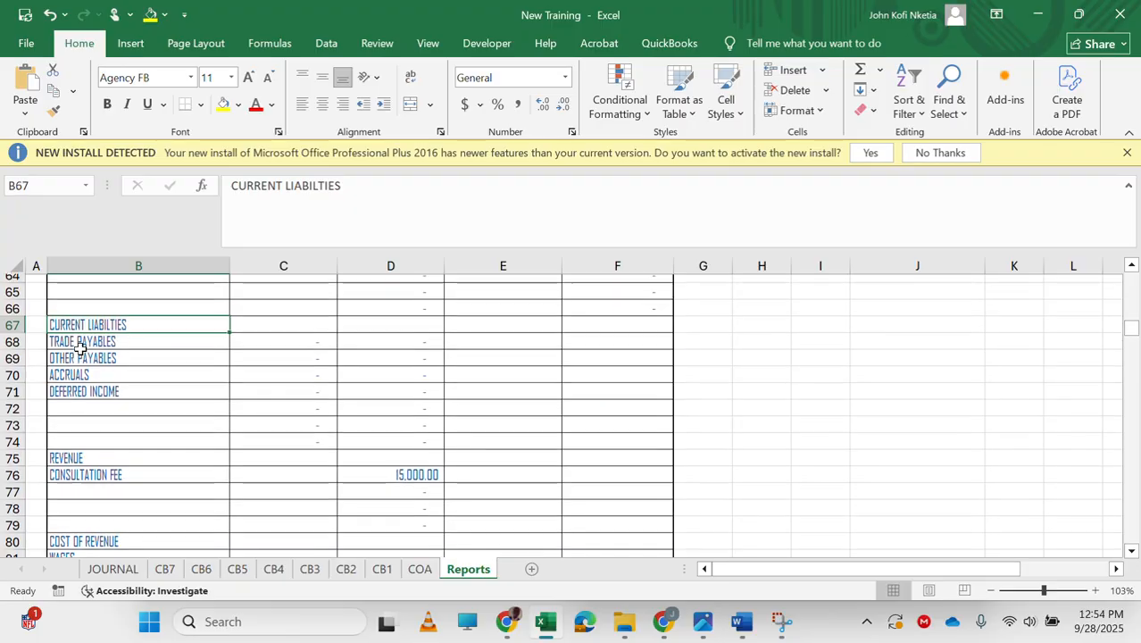
Enter =IF(E156<0,0,E156) in F68 for the prior-year trade payables credit balance.
left_click(514, 380)
key("Left")
key("Up")
key("Right")
key("Right")
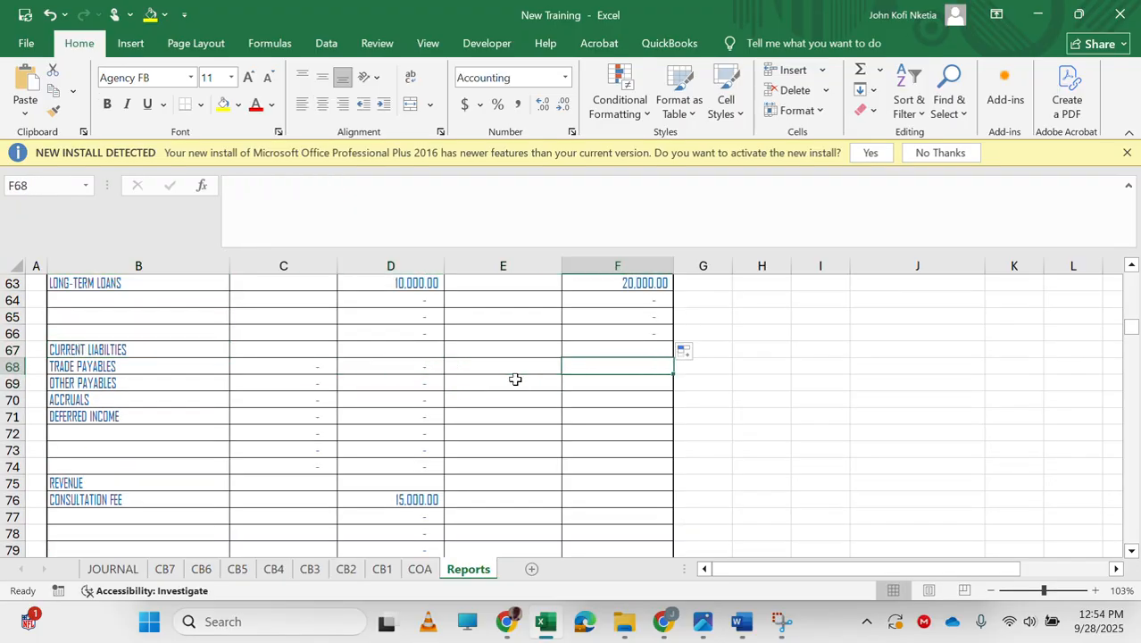
type("=")
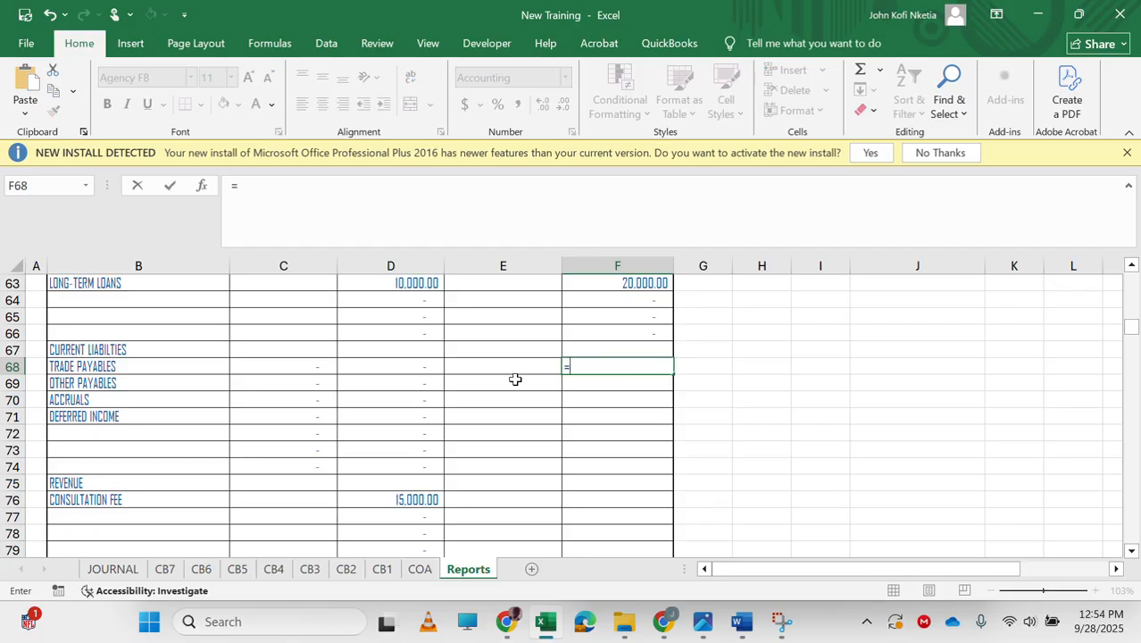
scroll(407, 469, "down", 20)
scroll(407, 469, "up", 12)
scroll(407, 470, "down", 13)
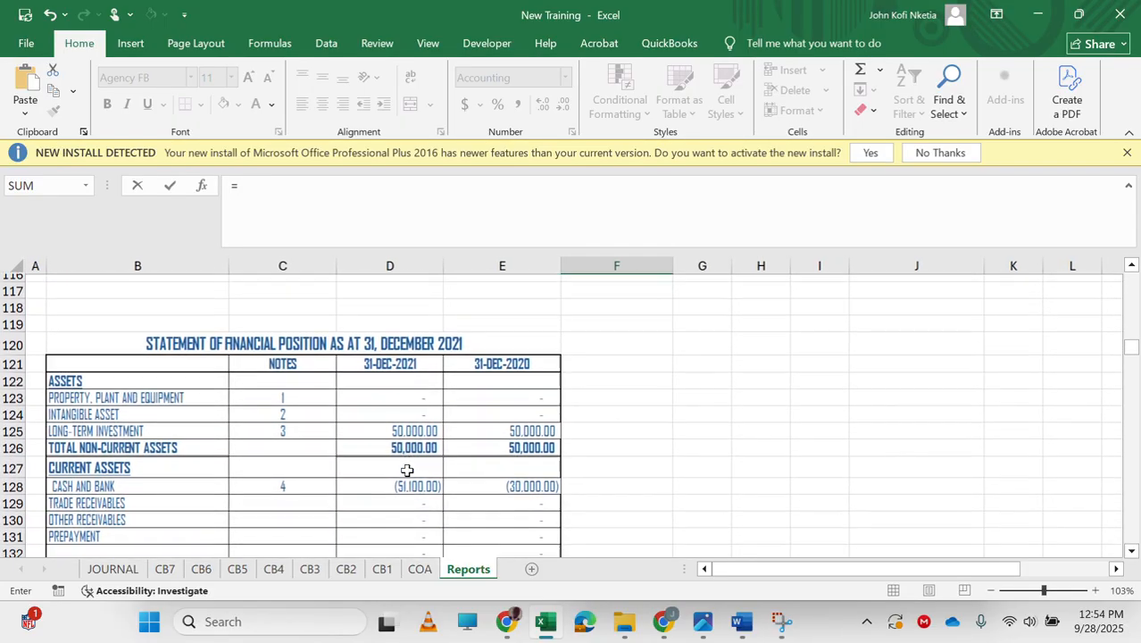
scroll(407, 470, "down", 7)
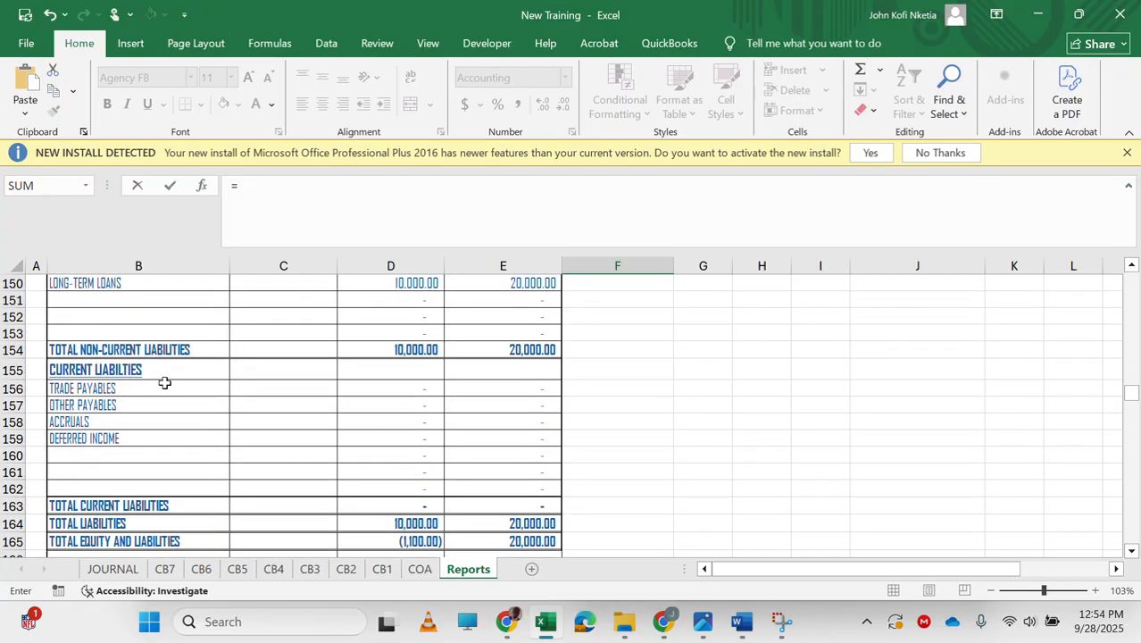
left_click(491, 386)
key("Return")
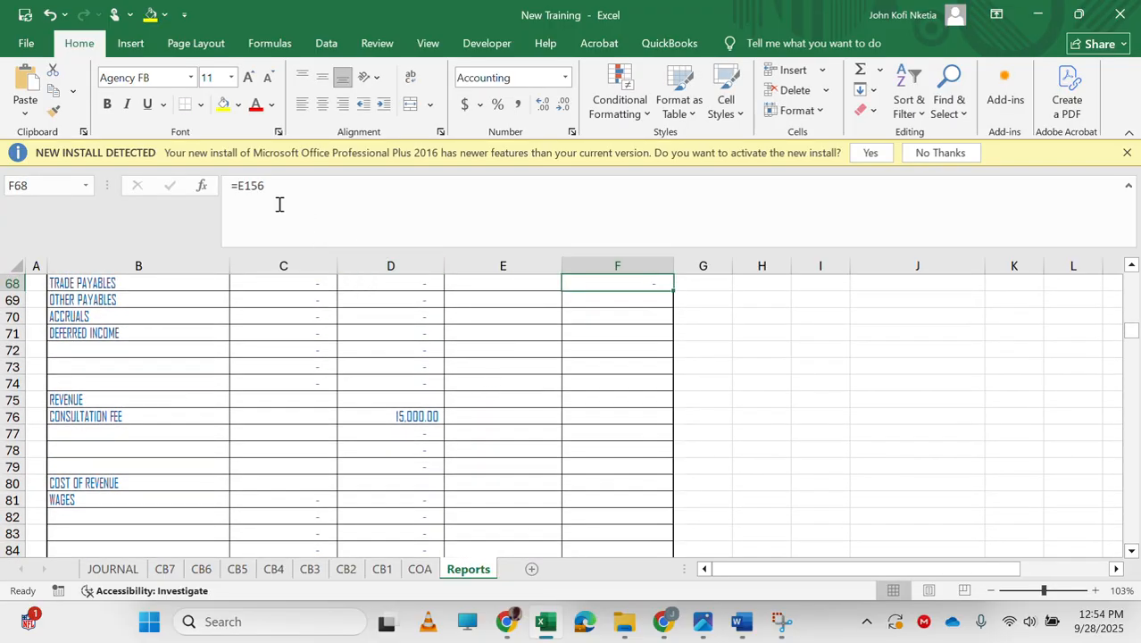
triple_click(250, 184)
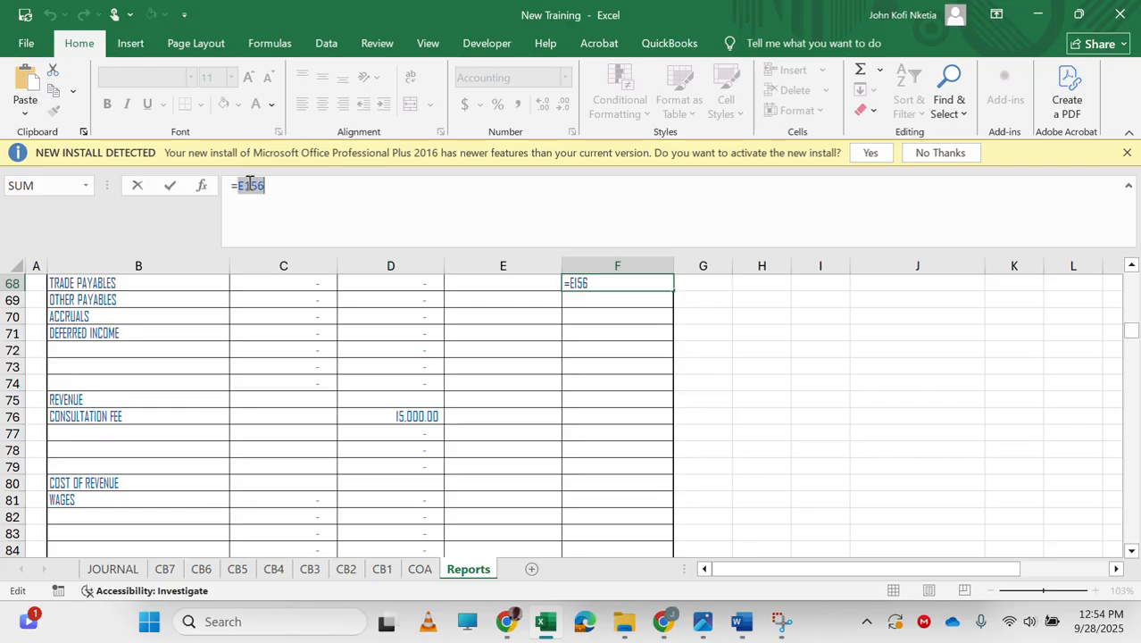
type("=IF(E156<0,0")
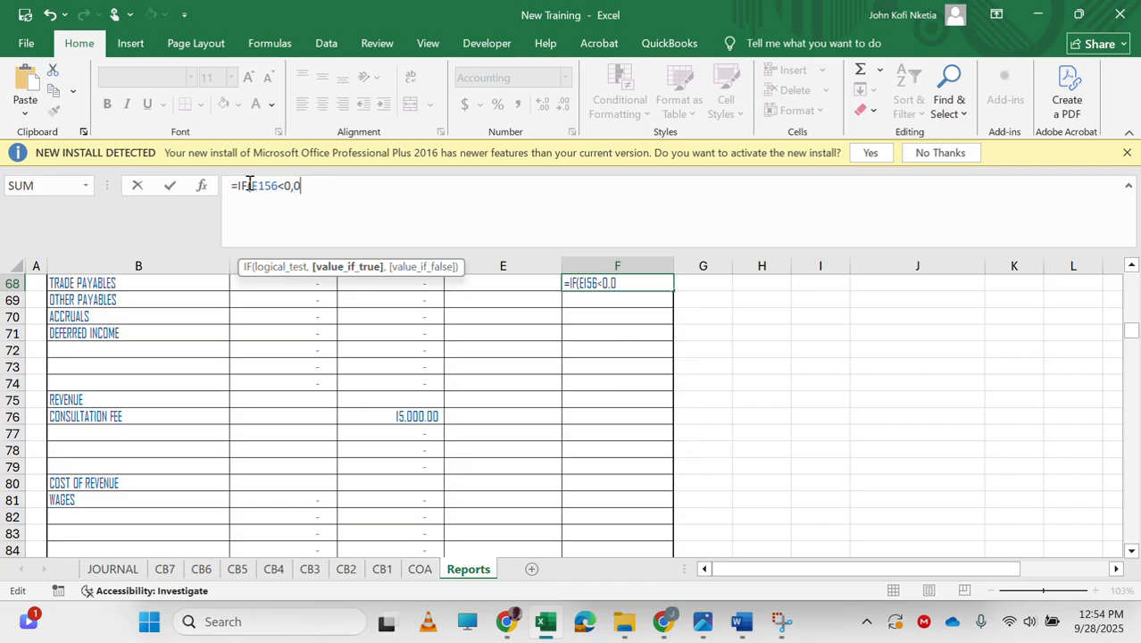
type(",E156")
key("ctrl+Return")
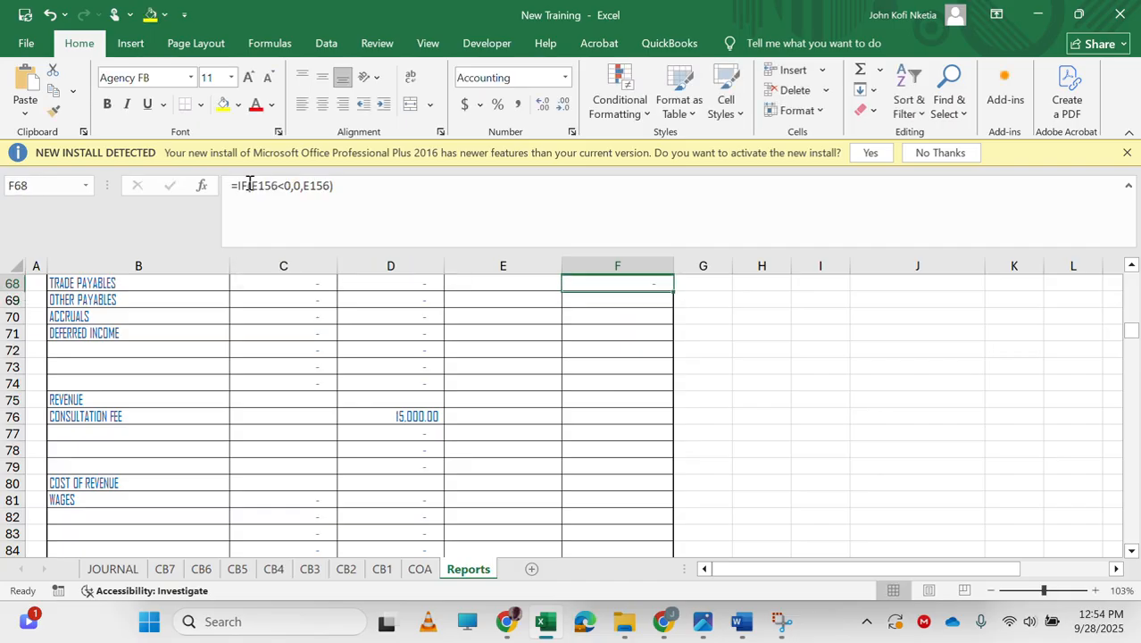
Enter =IF(E156<0,-E156,0) in E68 for the prior-year trade payables debit, then fill E68:F68 down through row 74.
key("Left")
type("=IF(E156<0")
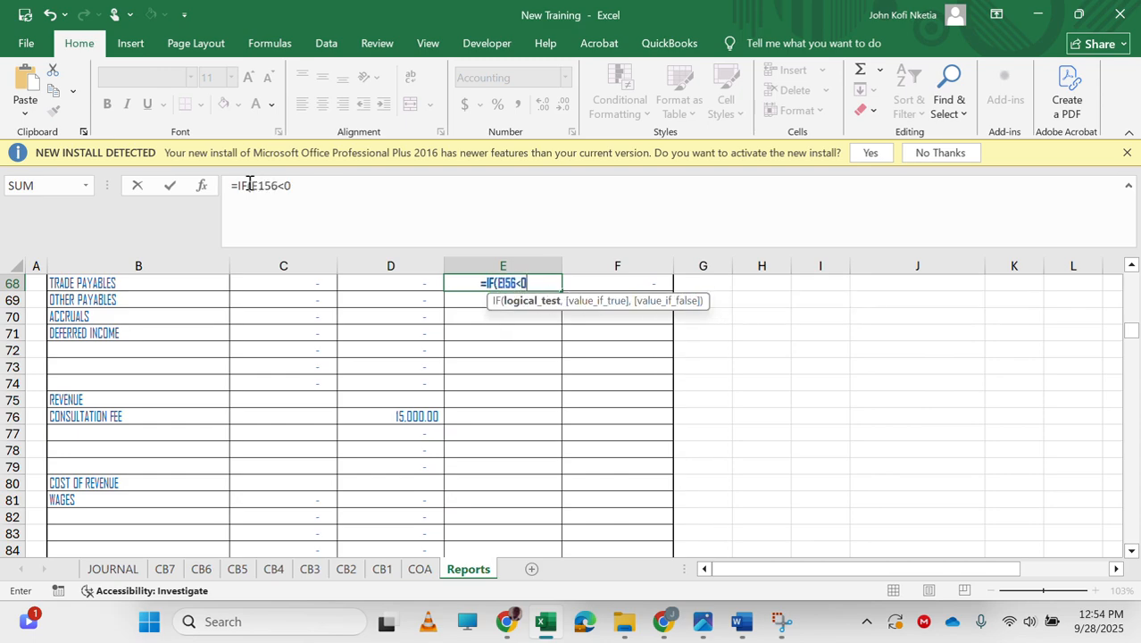
type(",-E156,0)")
key("Return")
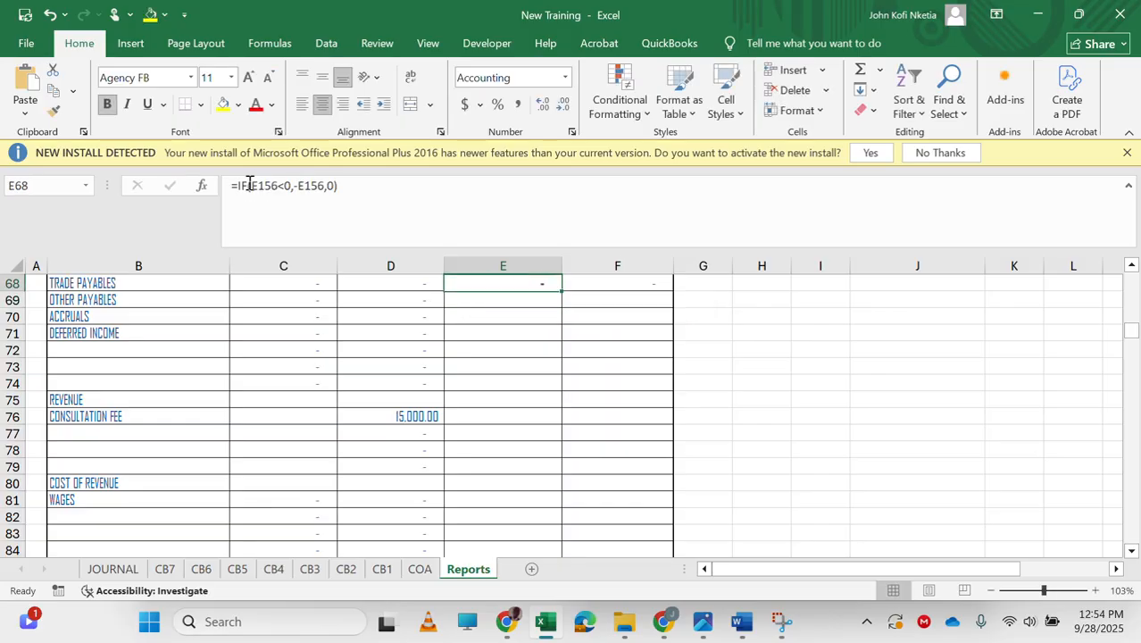
key("shift+Right")
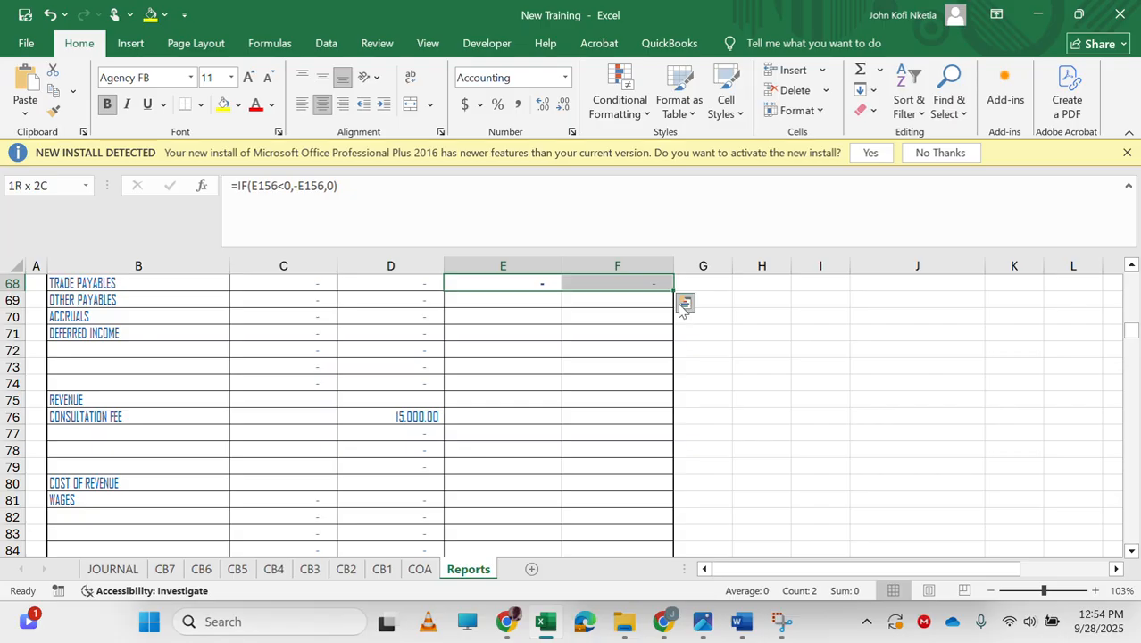
left_click_drag(676, 291, 658, 386)
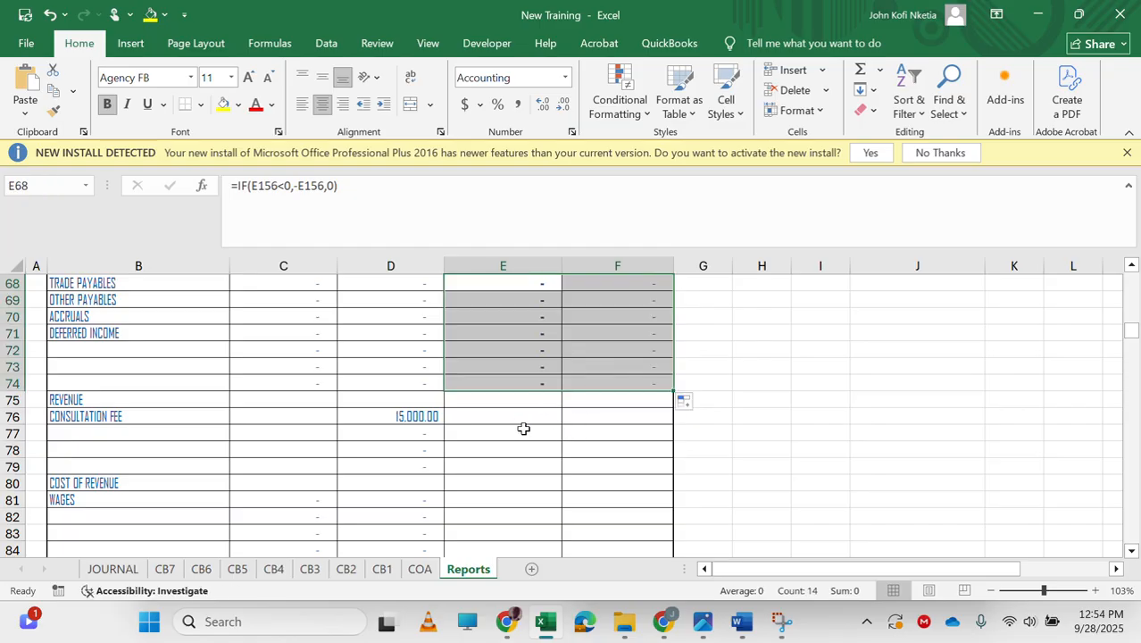
Link F76 to the 2020 consultation fee E322 in the revenue note and fill it down through F79.
left_click(613, 414)
type("=")
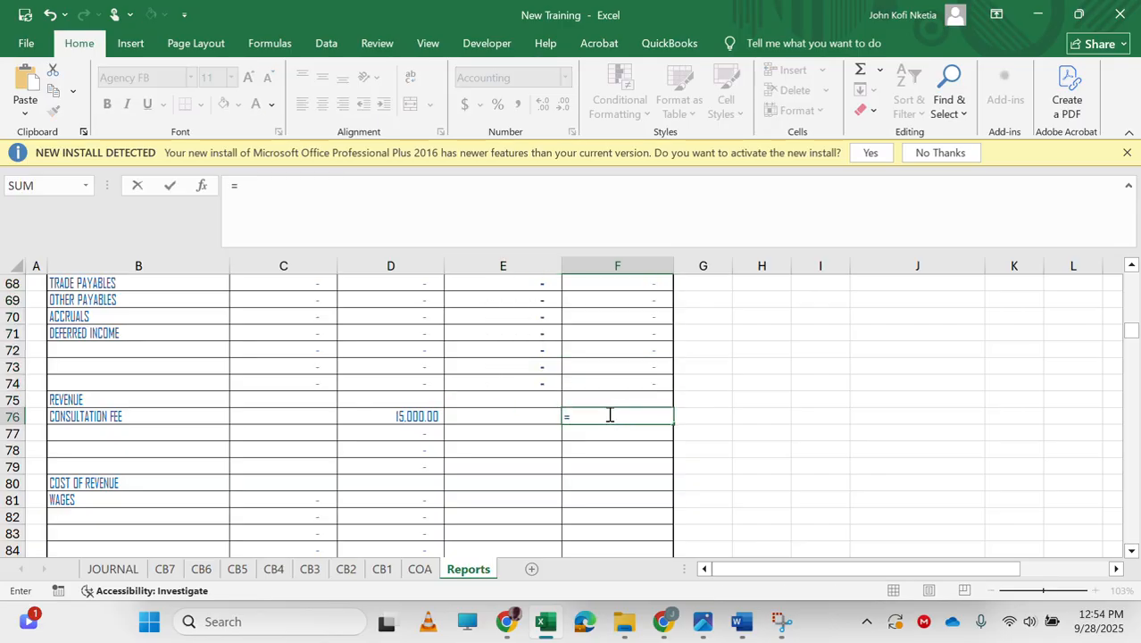
scroll(538, 475, "down", 20)
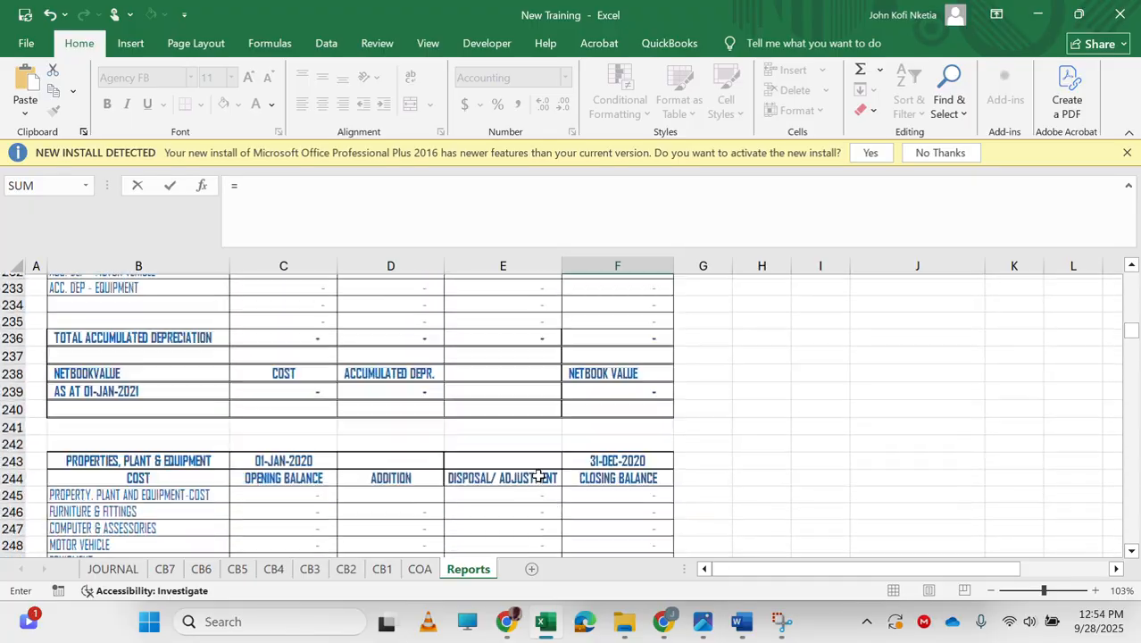
scroll(538, 475, "up", 1)
scroll(538, 475, "down", 16)
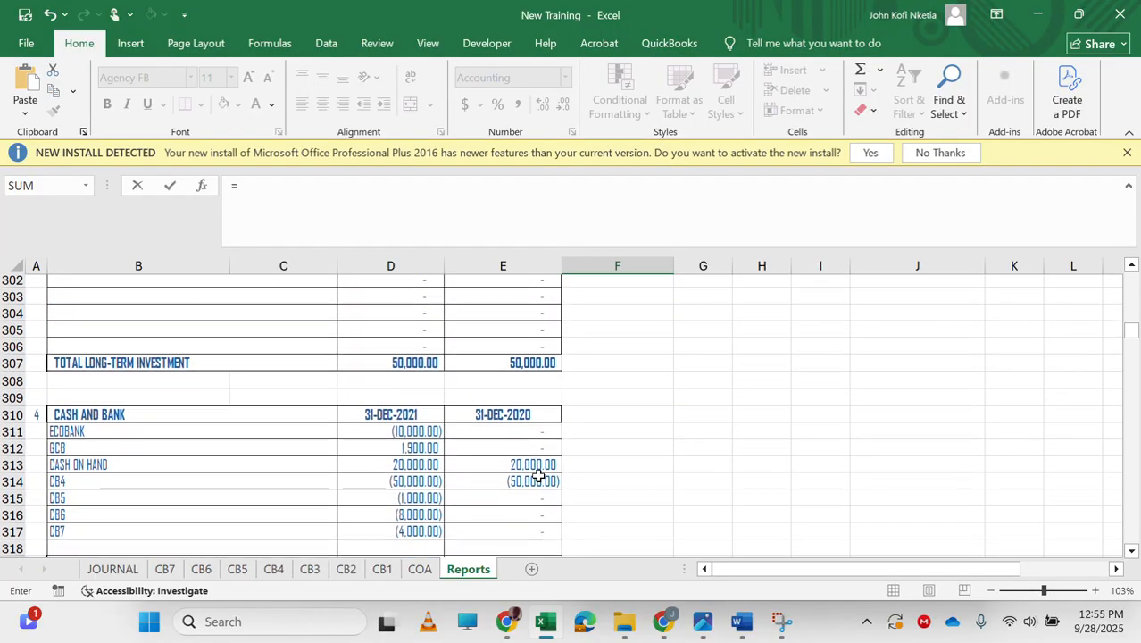
scroll(538, 475, "down", 6)
scroll(538, 475, "up", 2)
left_click(492, 367)
key("Return")
key("Up")
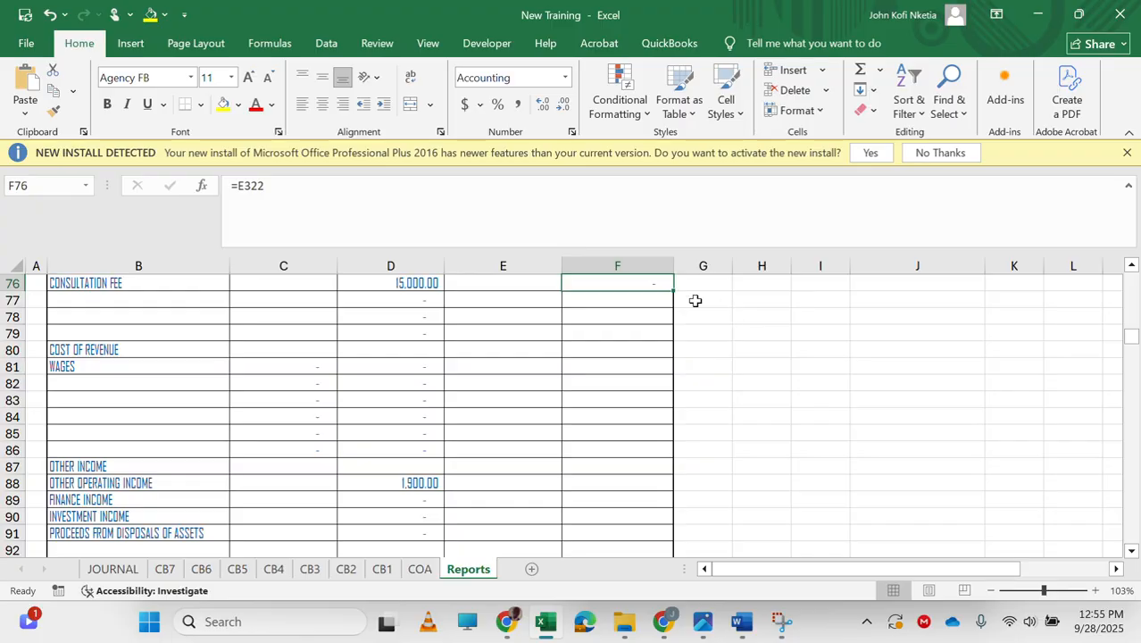
left_click_drag(671, 292, 670, 345)
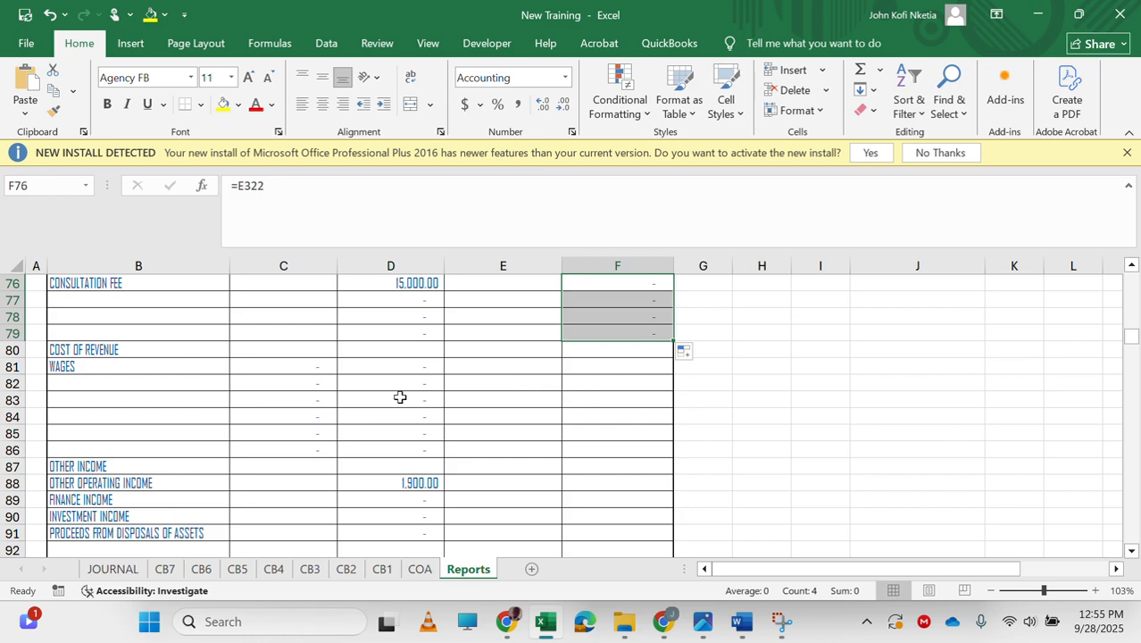
Enter =IF(E329<0,0,E329) in E81 for the prior-year wages debit balance from the cost of revenue note.
left_click(506, 369)
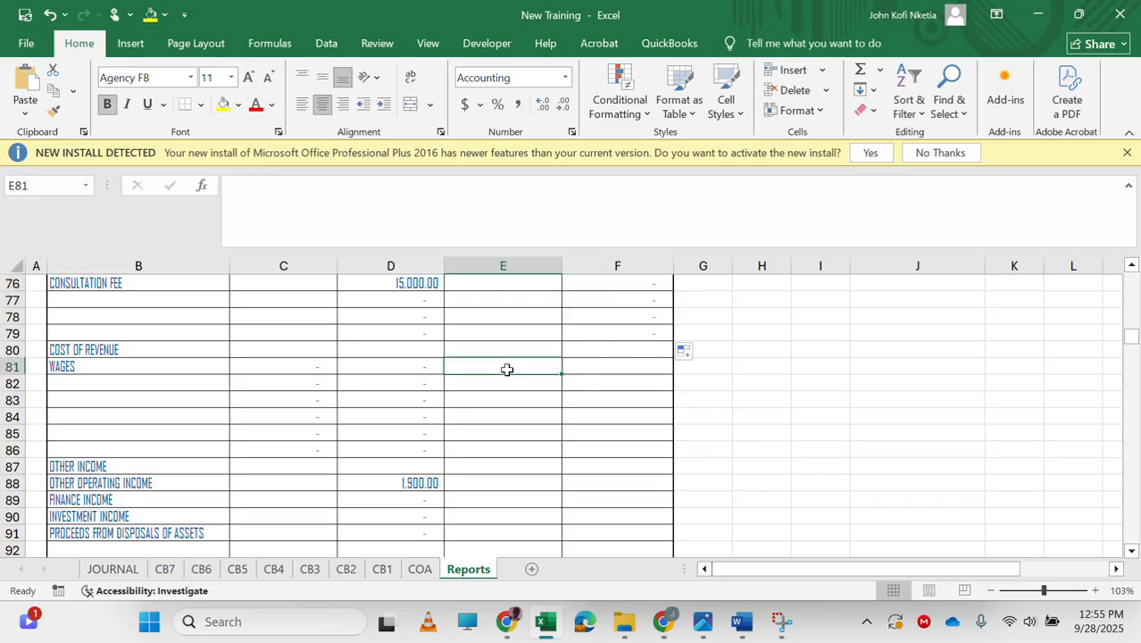
type("=")
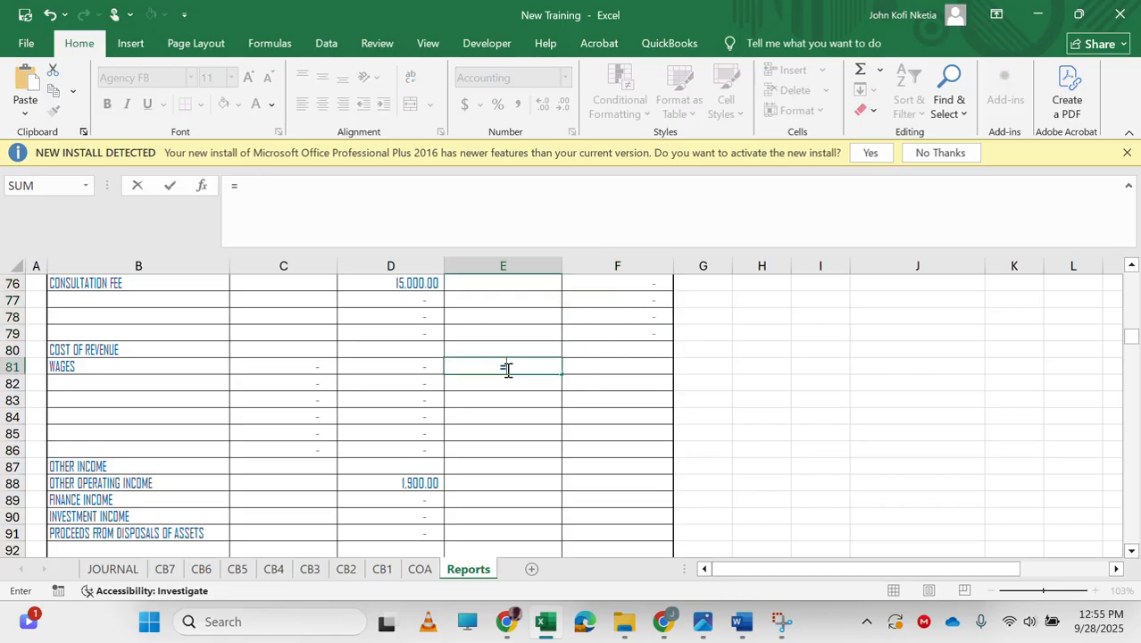
scroll(530, 422, "down", 20)
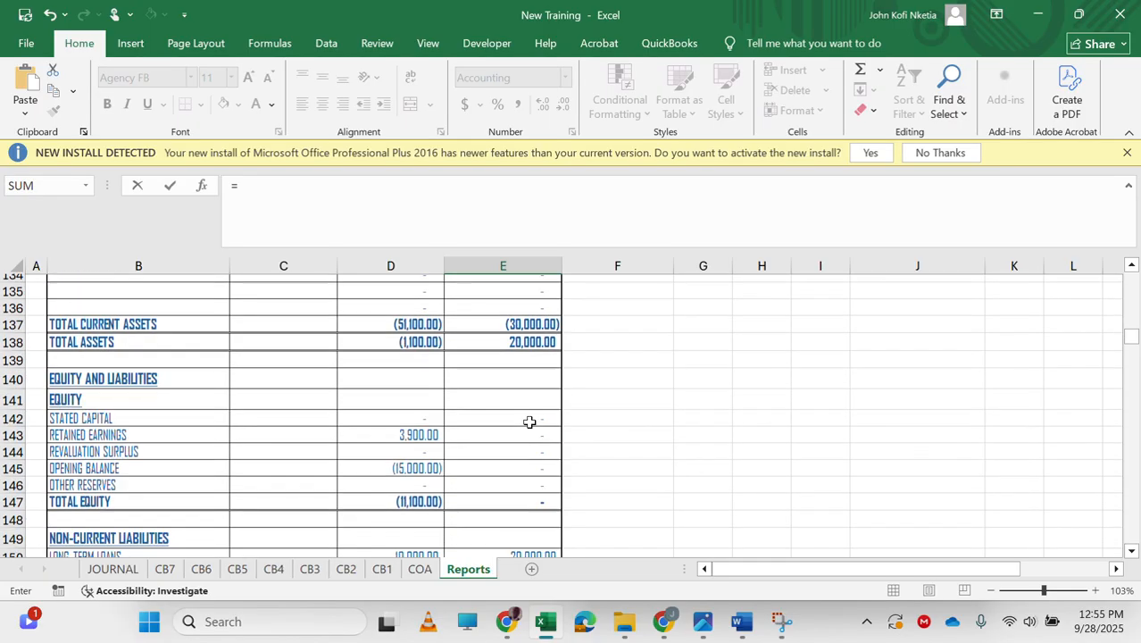
scroll(529, 421, "down", 18)
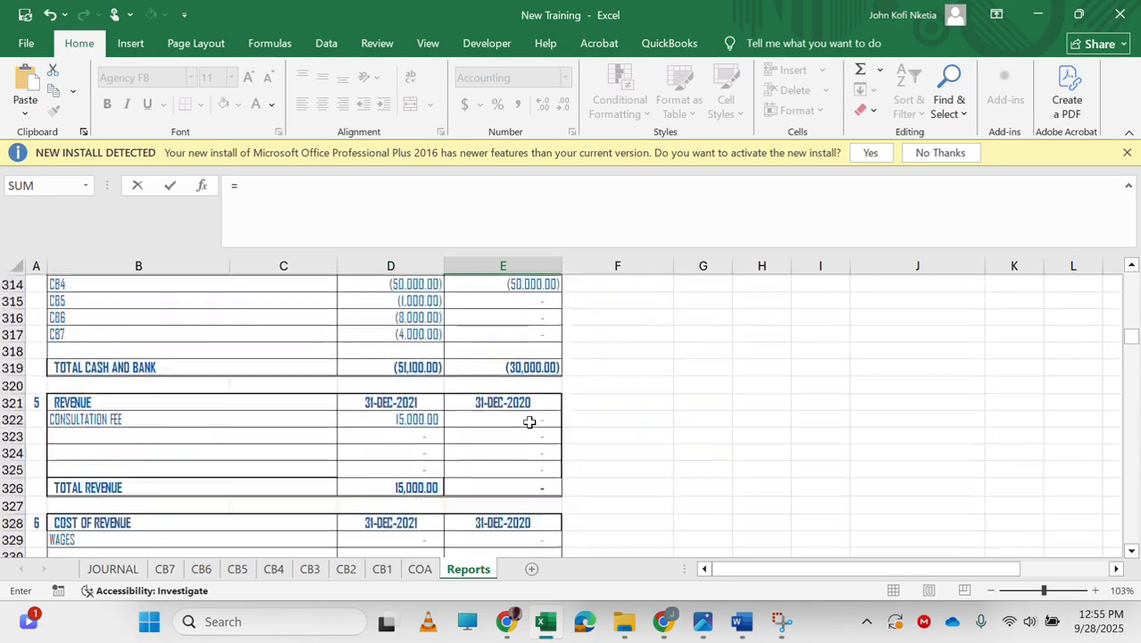
scroll(529, 422, "up", 2)
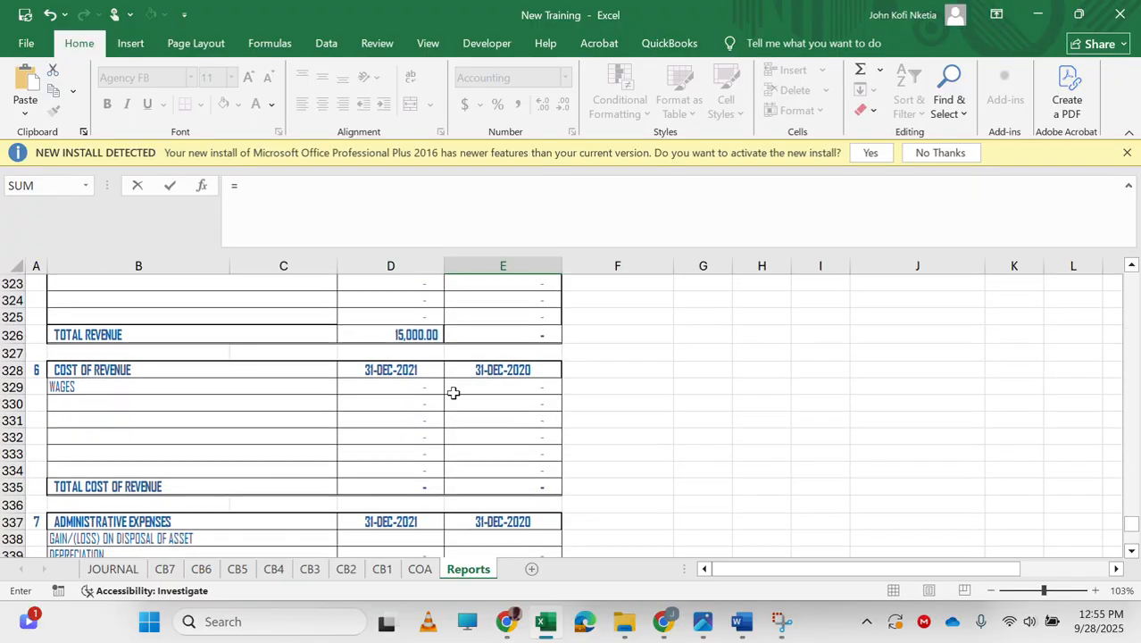
left_click(494, 386)
key("Return")
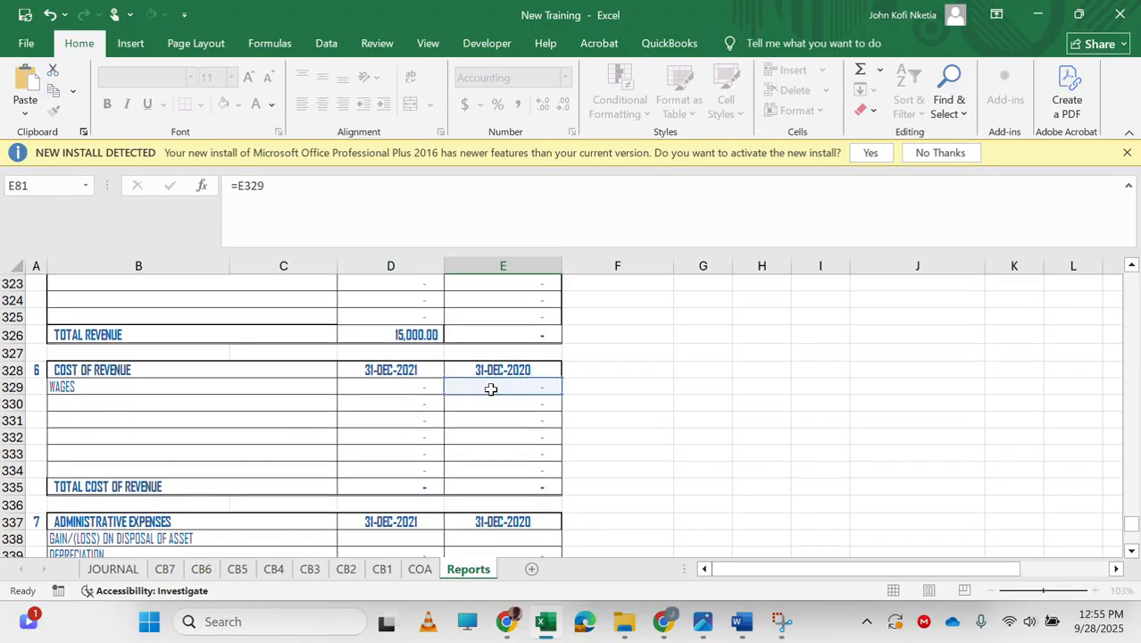
key("Up")
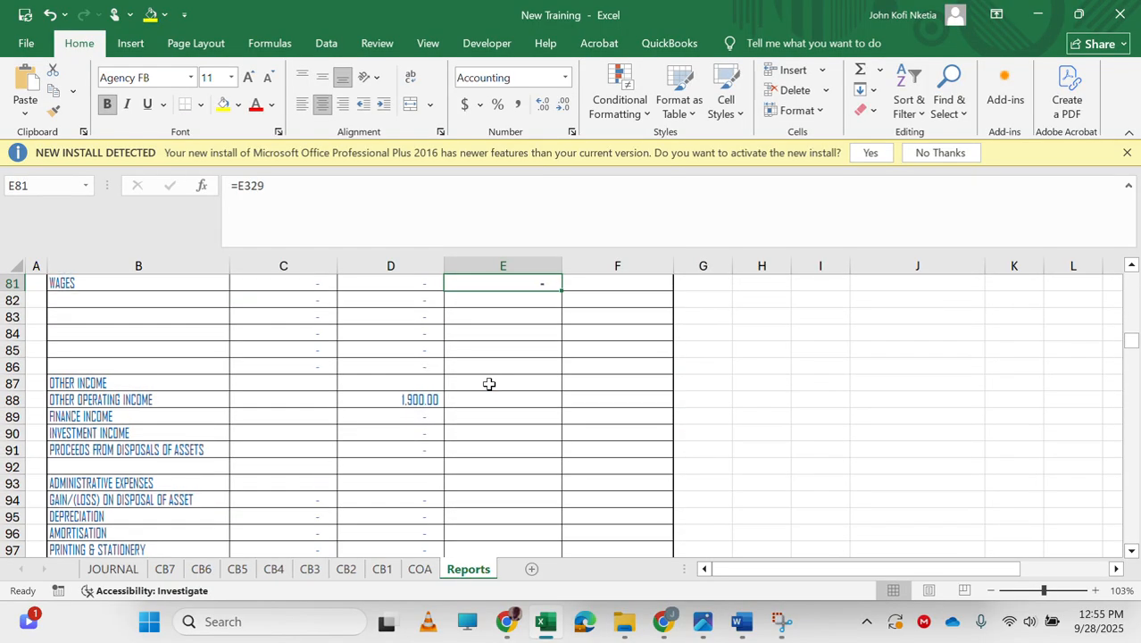
double_click(250, 184)
key("ctrl+c")
type("IF(")
key("ctrl+v")
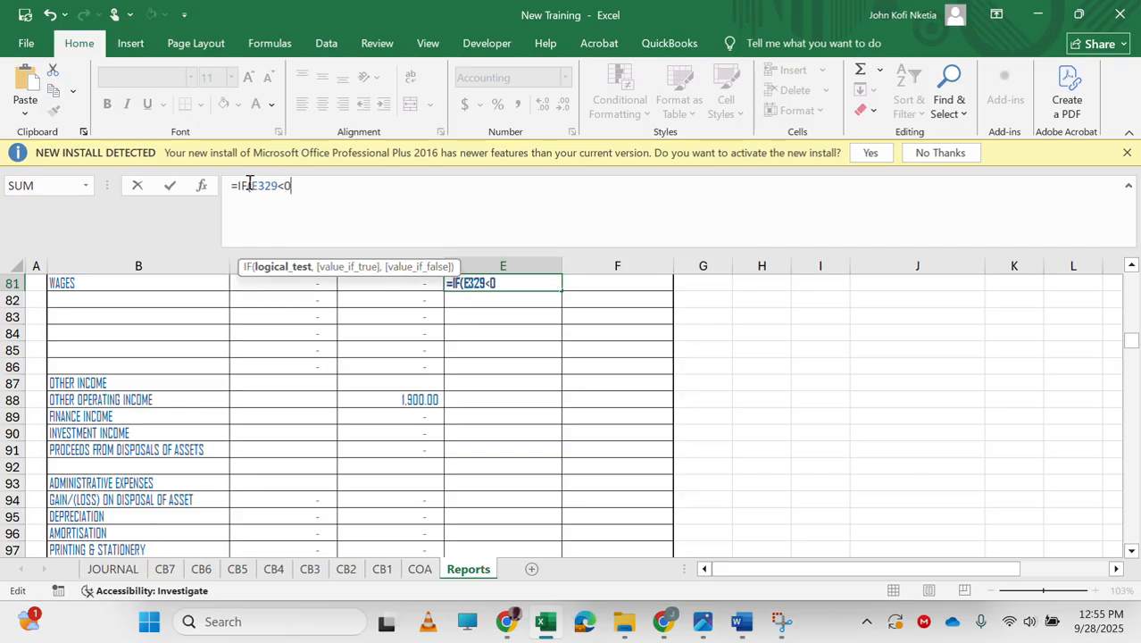
type("<0,0,")
key("ctrl+v")
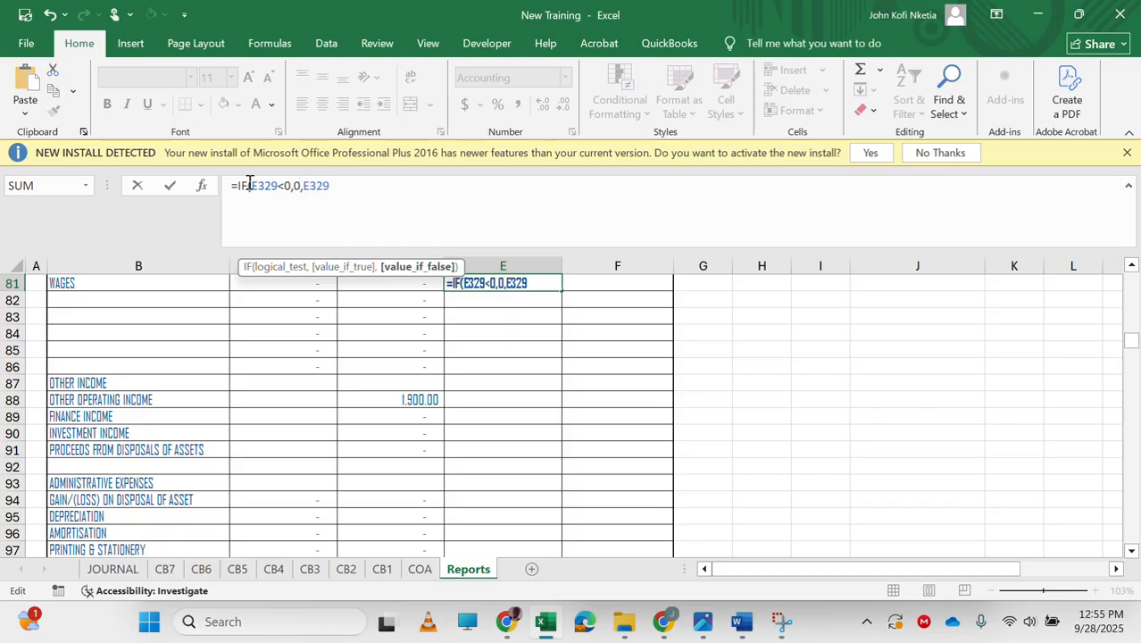
Enter =IF(E329<0,-E329,) in F81 for the wages credit side, then fill E81:F81 down through row 86.
key("Tab")
type("IF")
key("Tab")
key("Left")
type("=IF(")
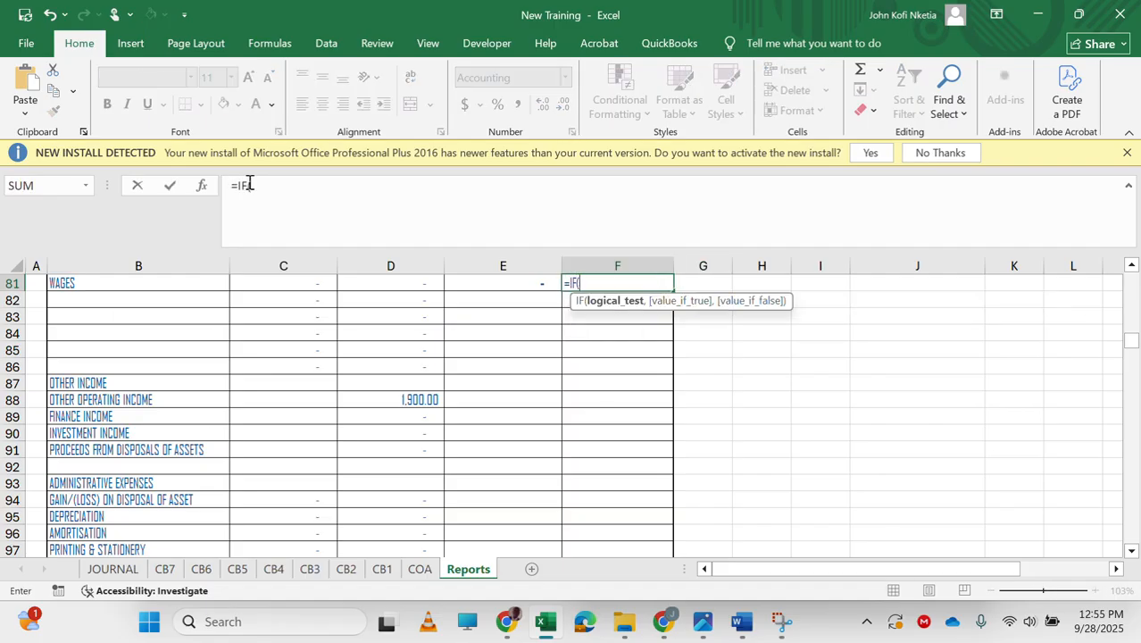
key("ctrl+v")
type("<0,")
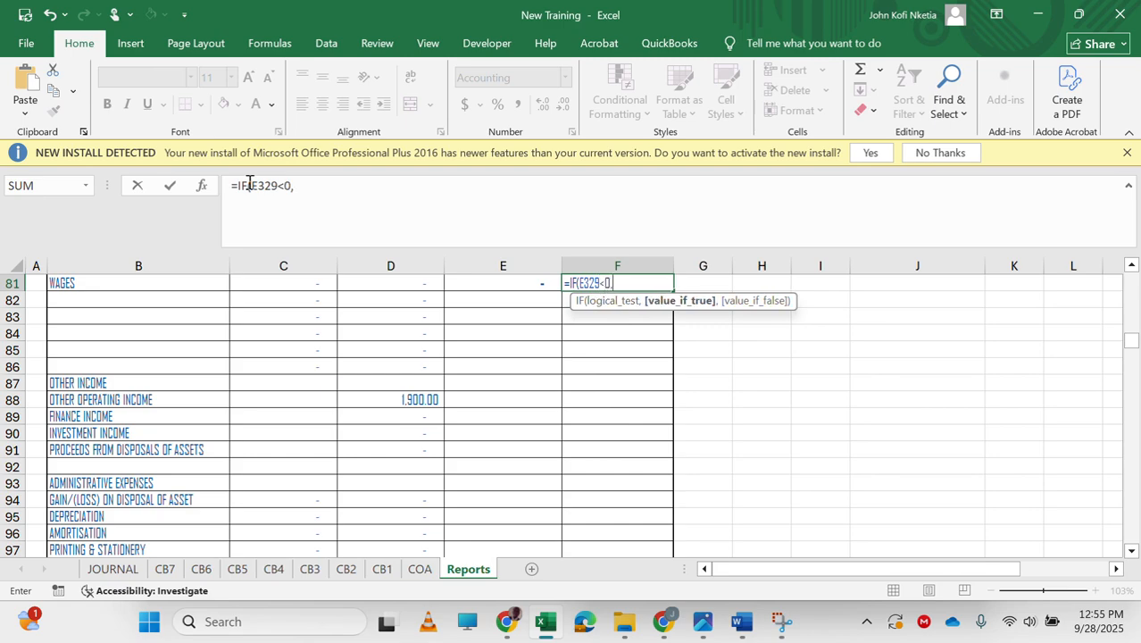
type("-")
key("ctrl+v")
type(",")
key("Return")
key("Up")
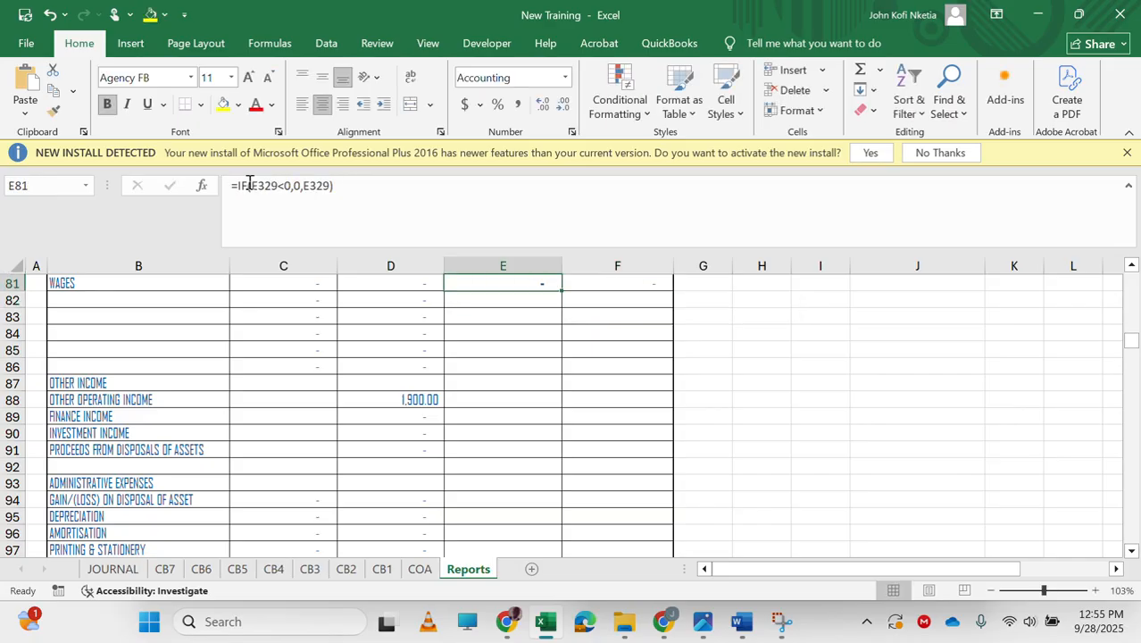
key("shift+Right")
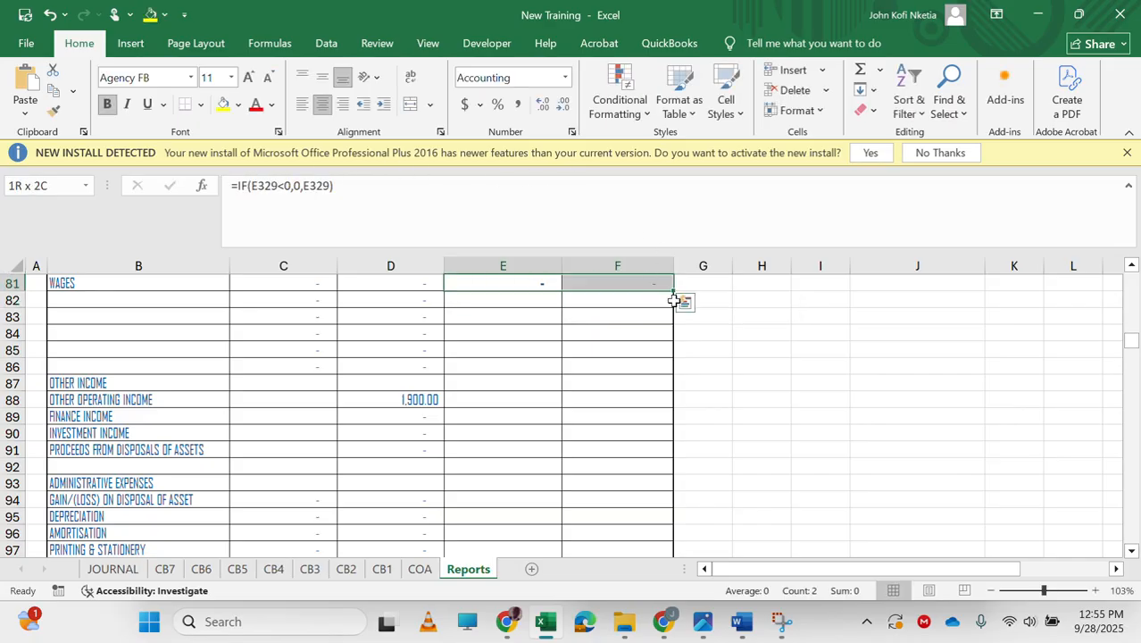
left_click_drag(675, 294, 666, 373)
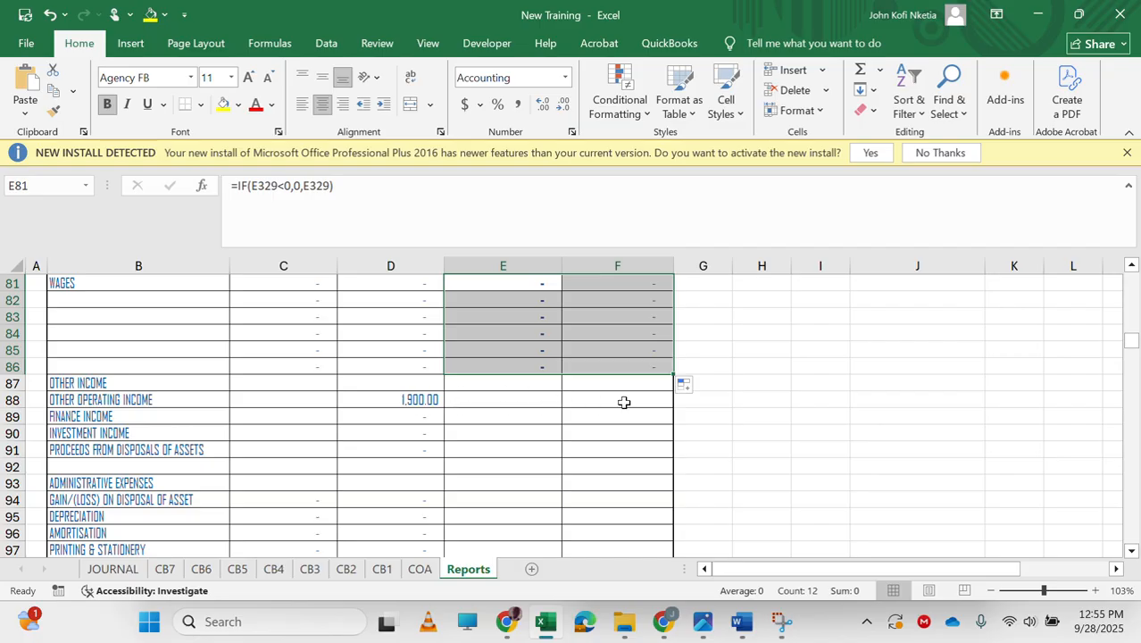
Link F88 to the other operating income figure in the income statement.
left_click(585, 404)
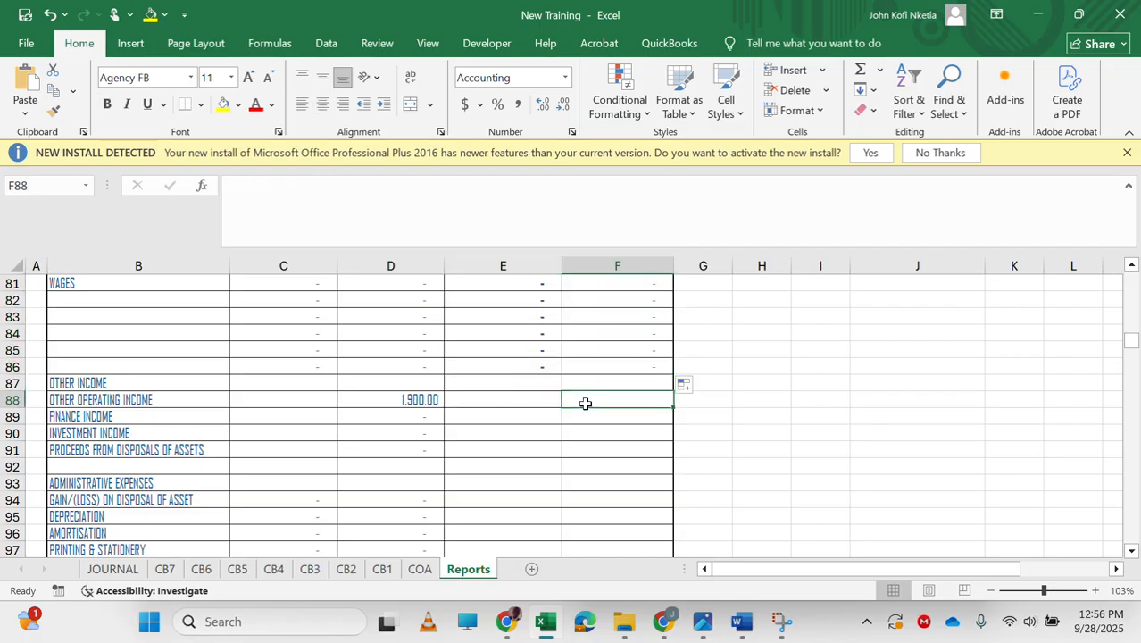
type("=")
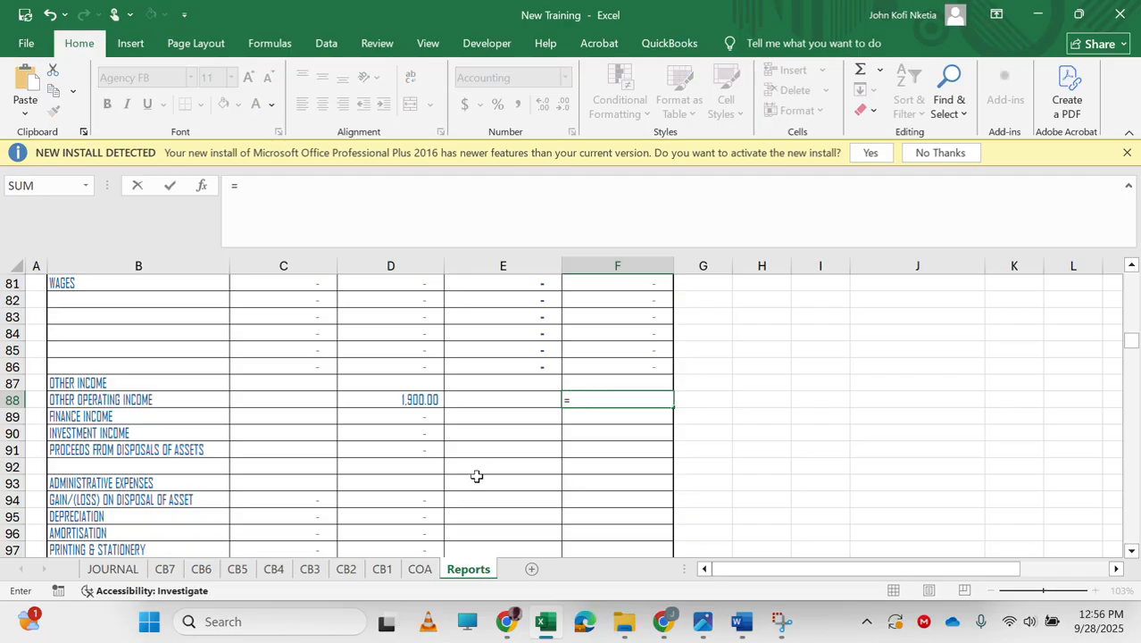
scroll(477, 475, "down", 20)
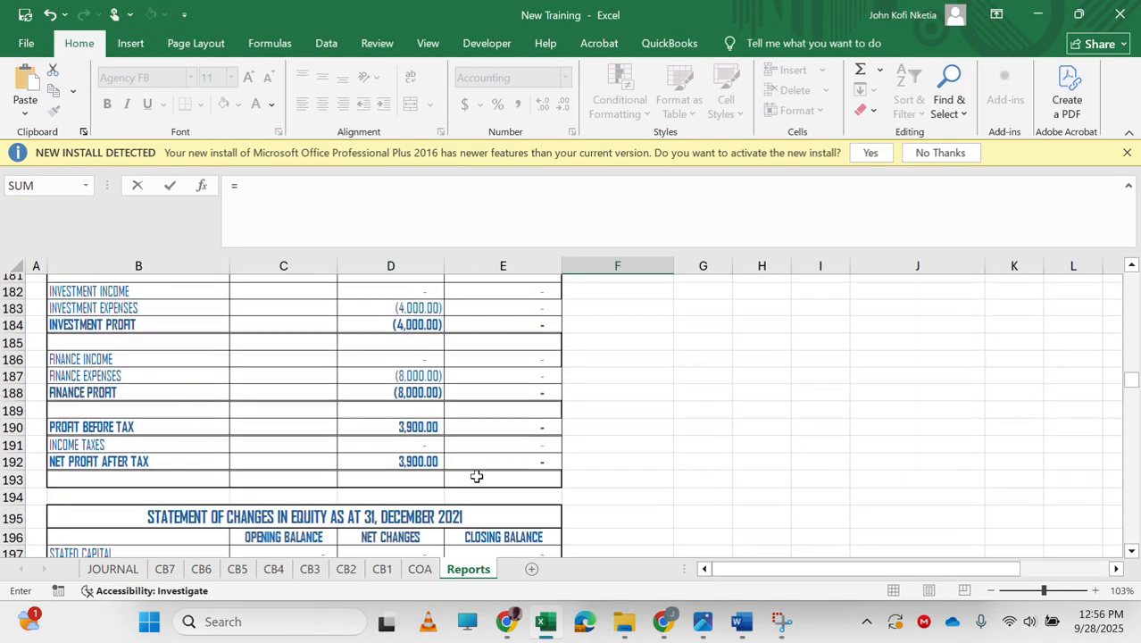
scroll(477, 476, "up", 2)
scroll(387, 454, "up", 1)
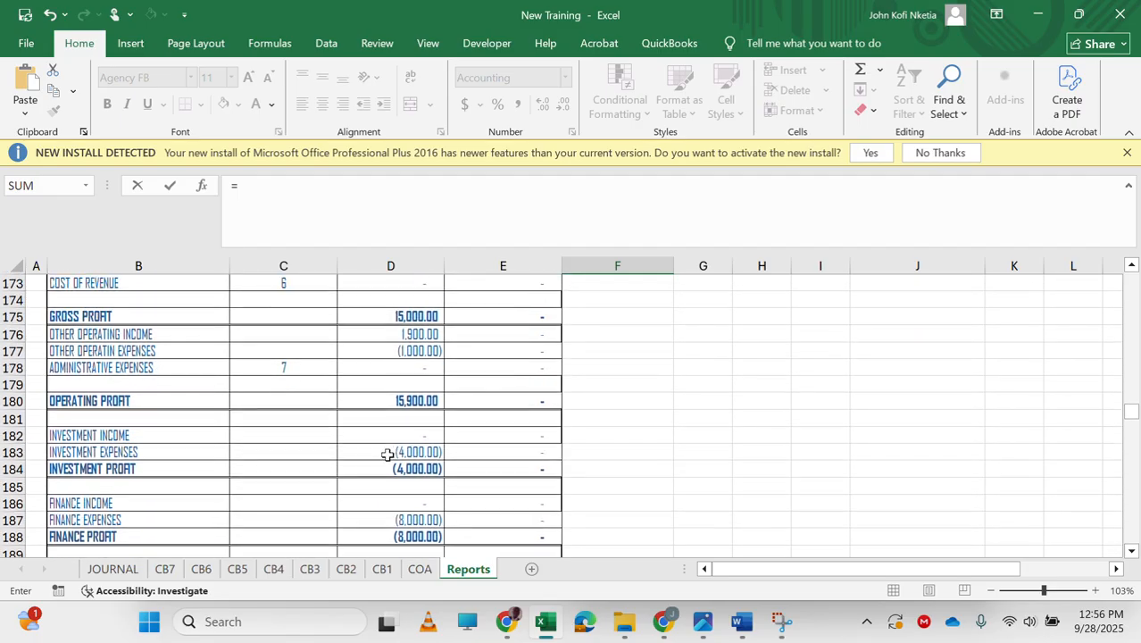
left_click(418, 333)
key("Return")
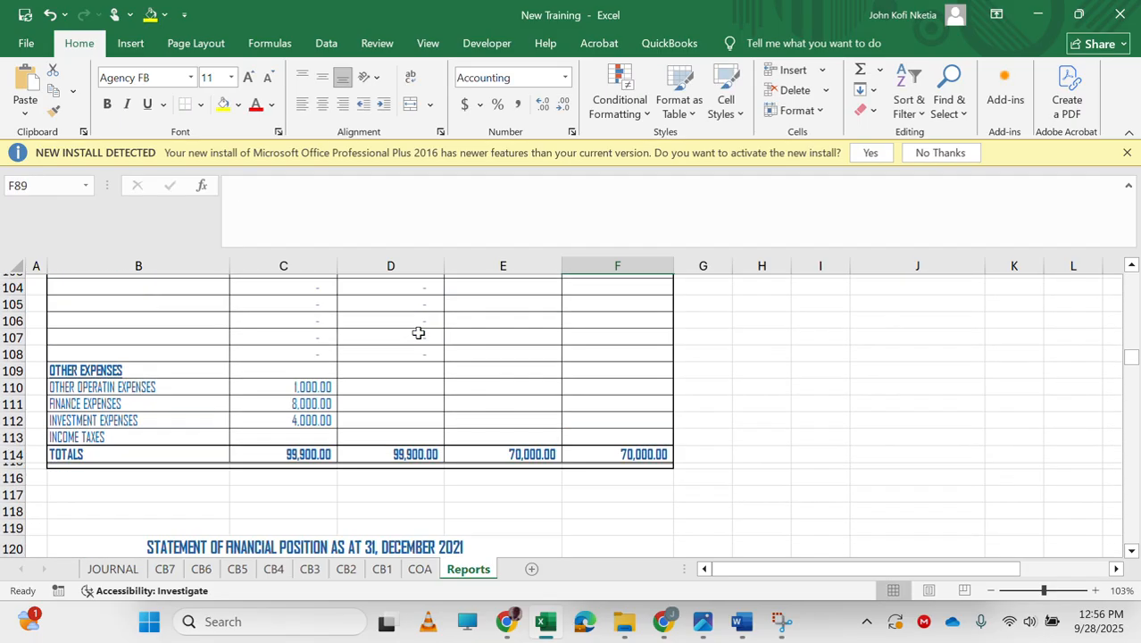
Link F89 and F90 to the finance income and investment income figures in the income statement.
type("=")
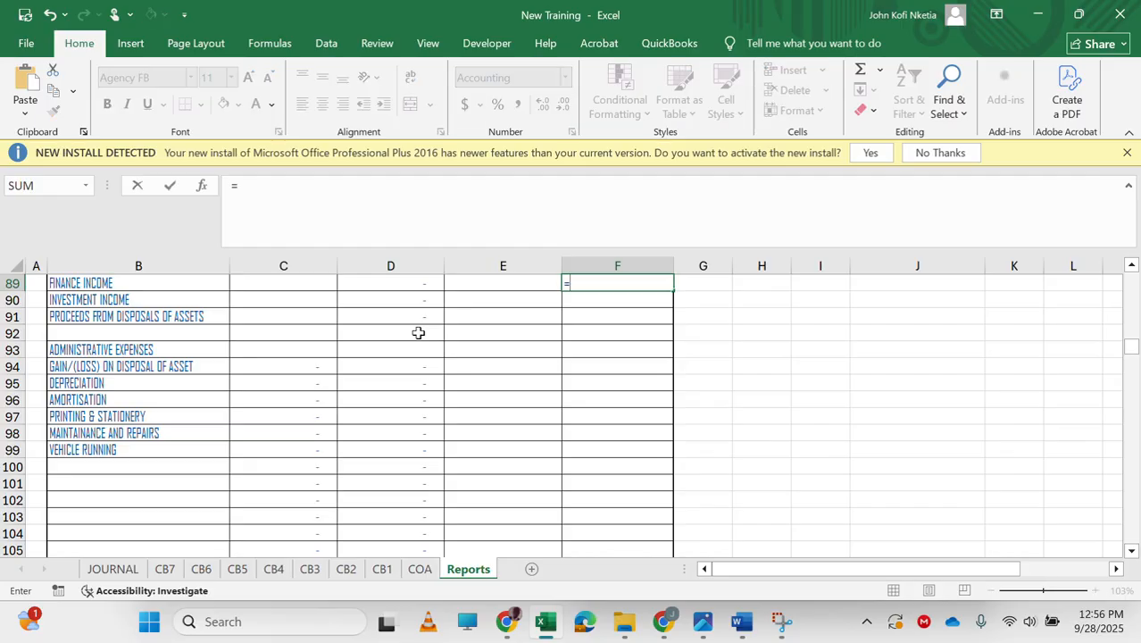
scroll(417, 333, "down", 20)
scroll(418, 333, "down", 2)
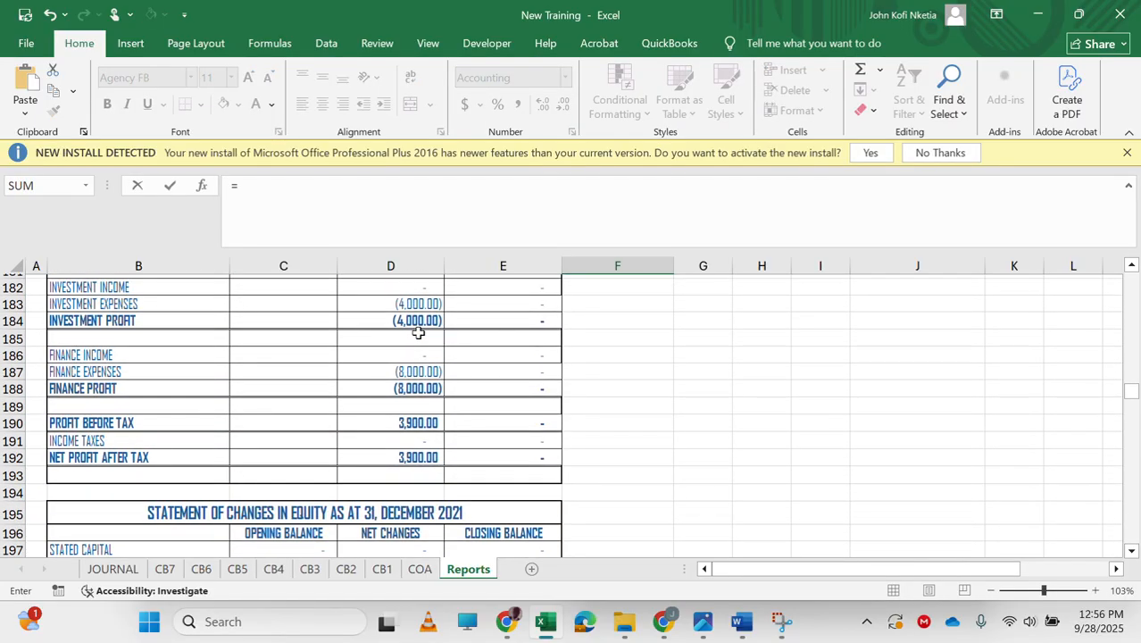
left_click(408, 349)
key("BackSpace")
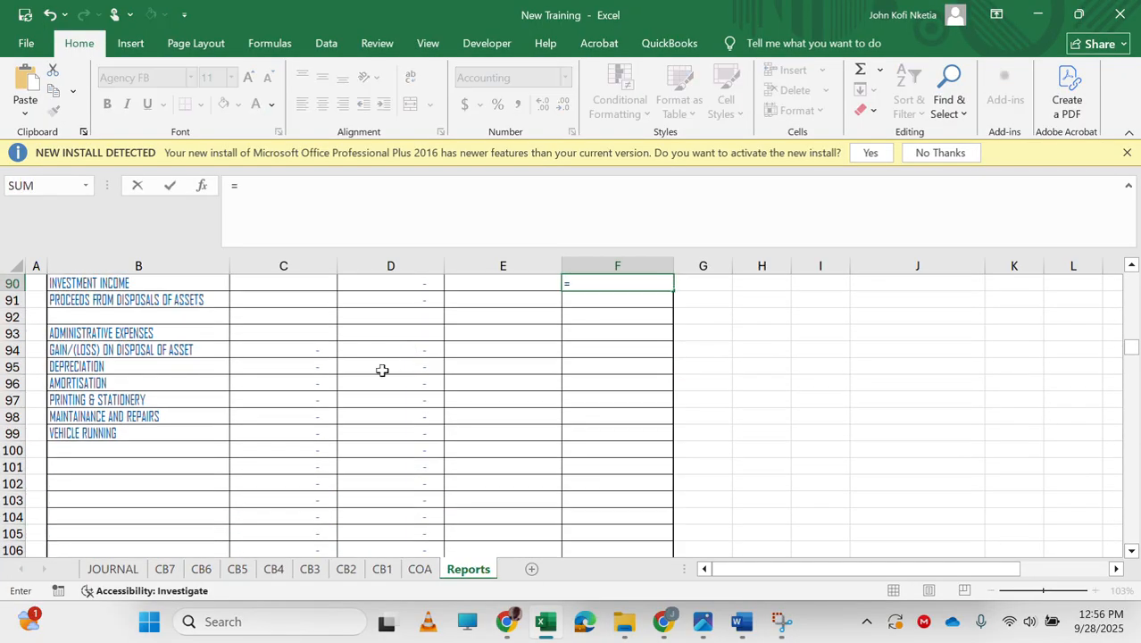
scroll(367, 390, "down", 18)
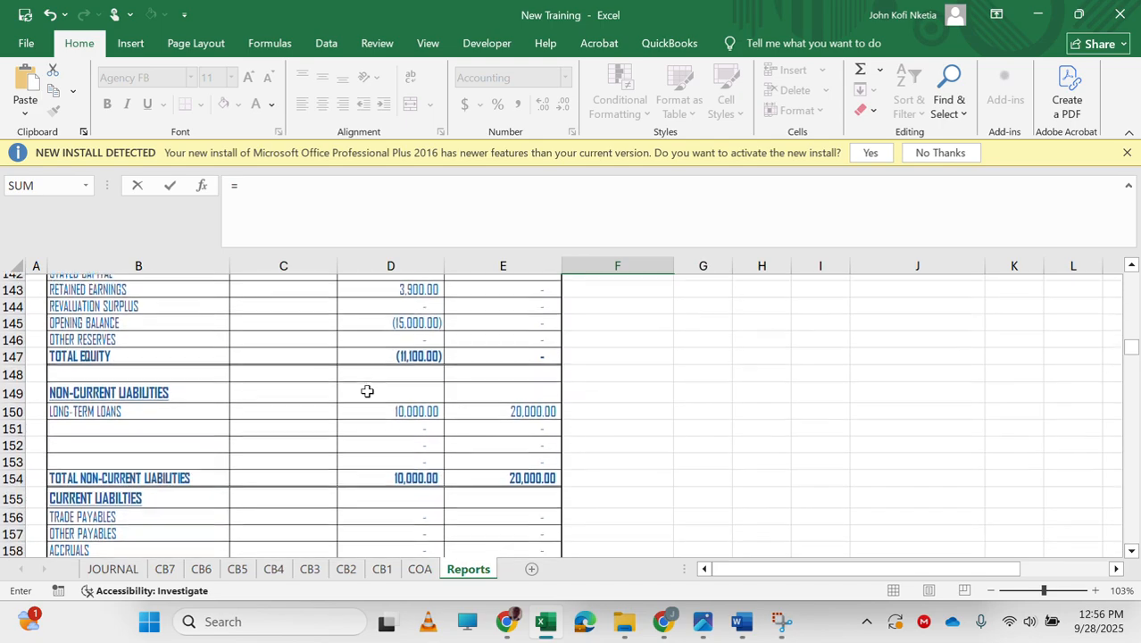
scroll(367, 390, "down", 6)
scroll(367, 390, "down", 4)
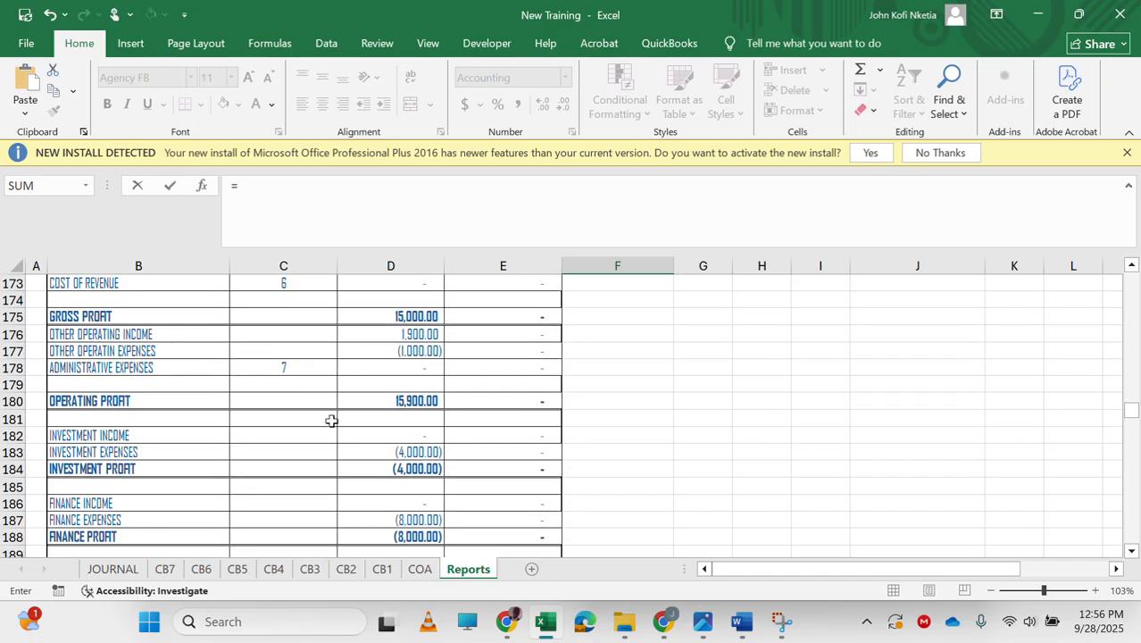
scroll(331, 420, "down", 1)
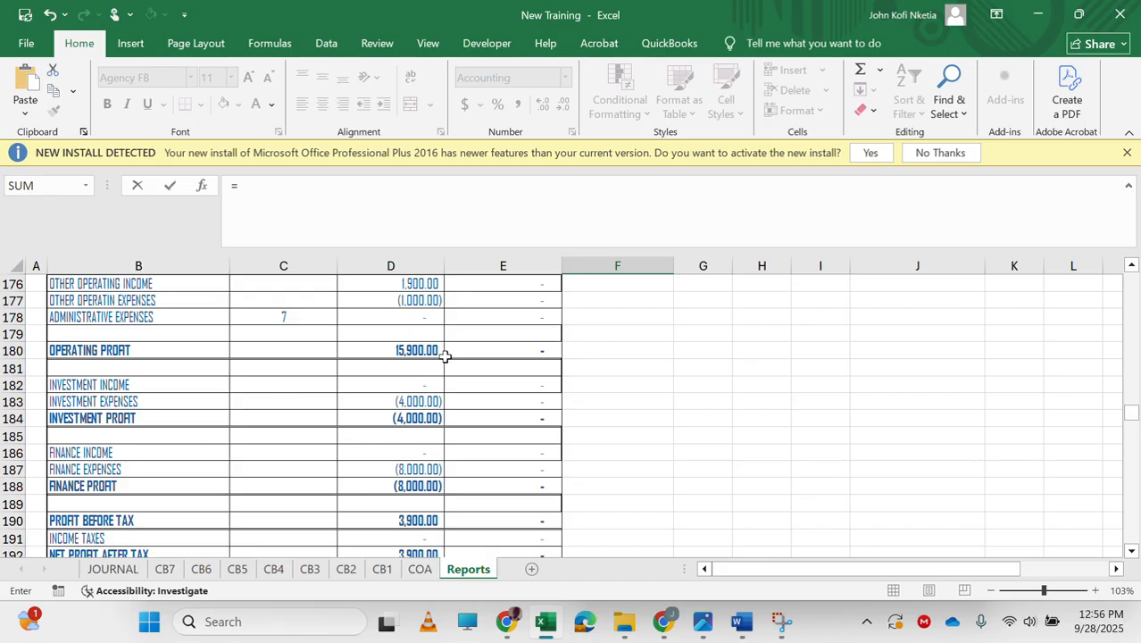
left_click(414, 389)
key("Escape")
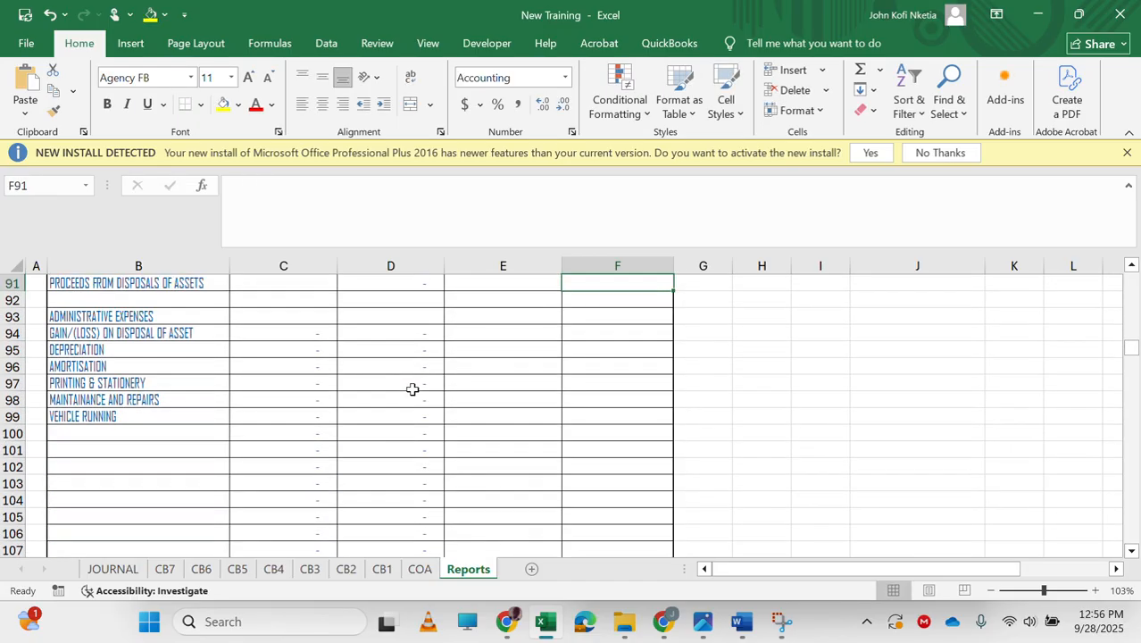
Copy the 2020 consultation fee formula from E322 in the revenue note and paste it into F91 for disposal proceeds.
scroll(412, 389, "up", 2)
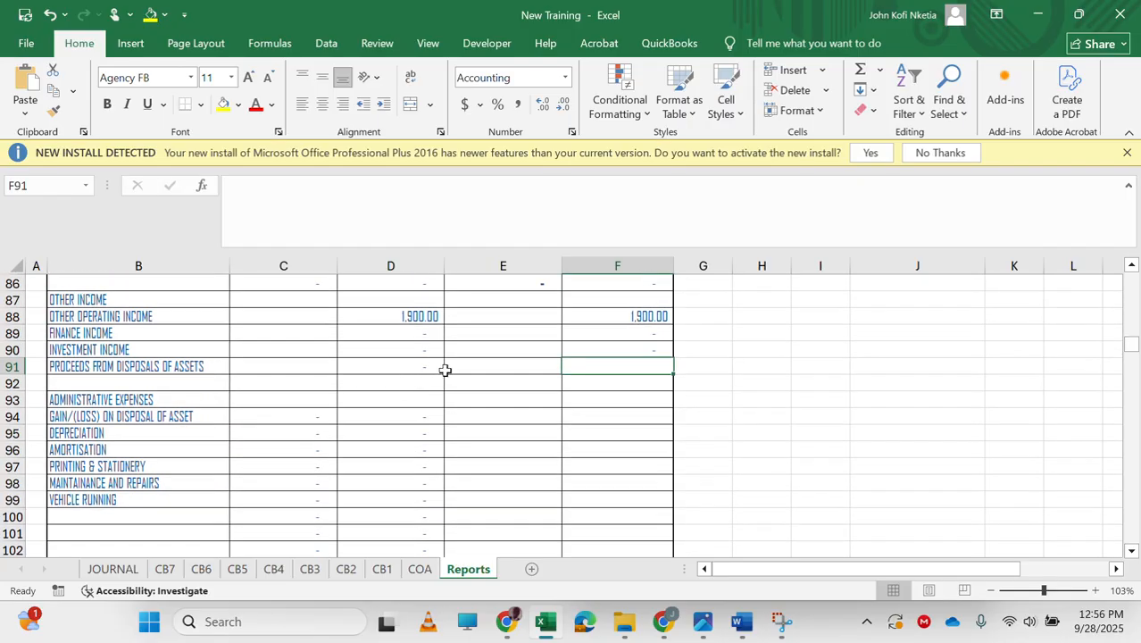
scroll(444, 370, "down", 20)
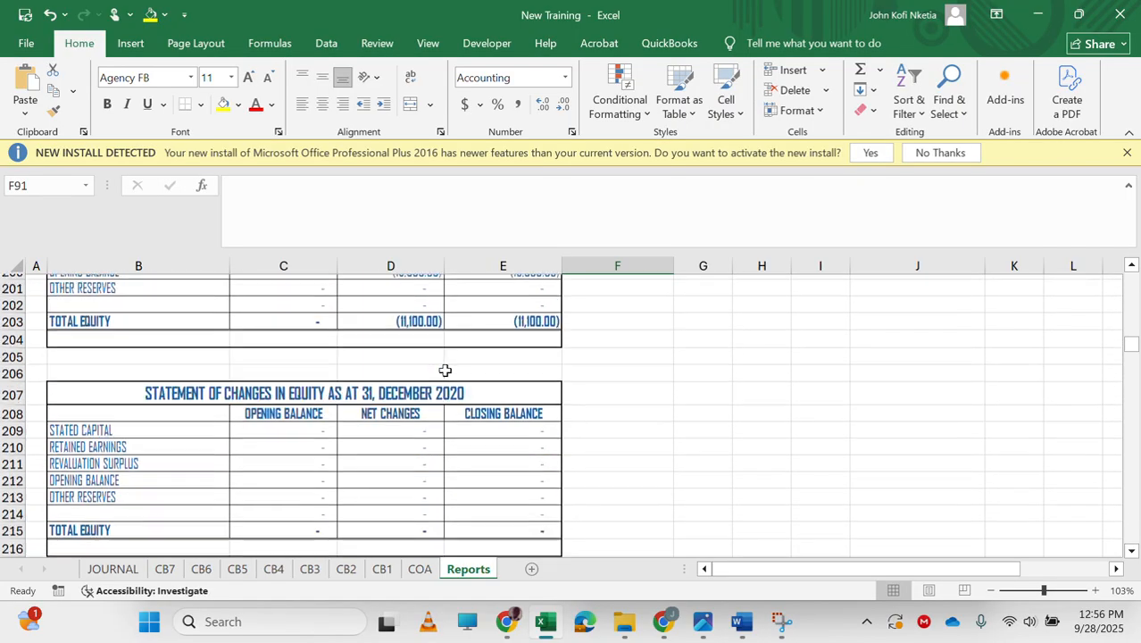
scroll(445, 369, "down", 16)
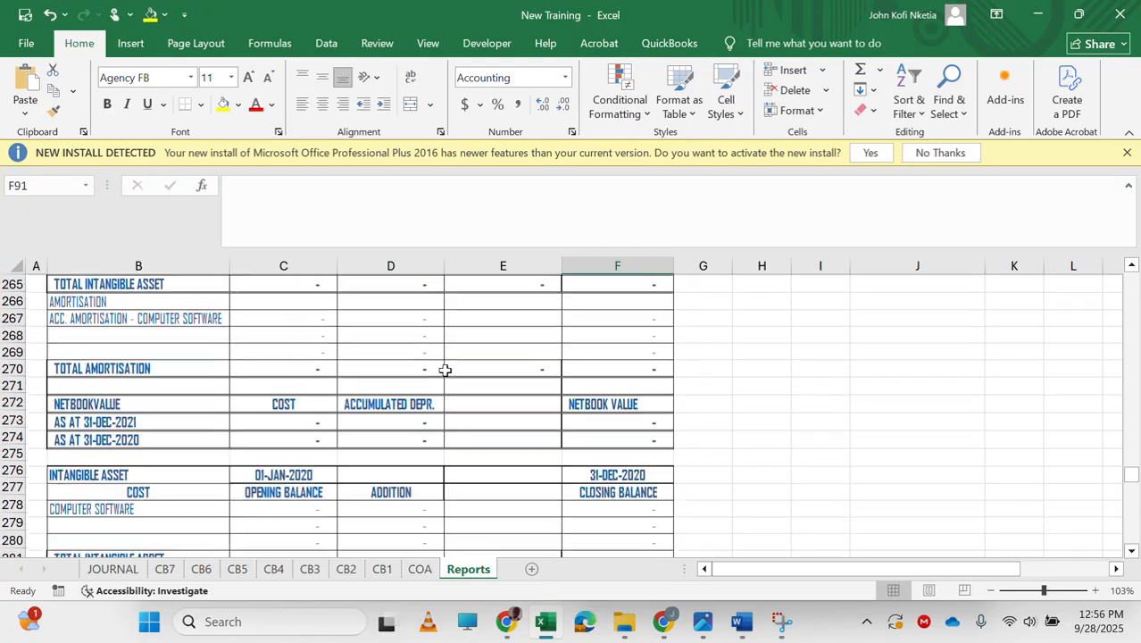
scroll(444, 370, "down", 8)
scroll(444, 370, "up", 1)
scroll(445, 370, "down", 1)
scroll(444, 369, "up", 3)
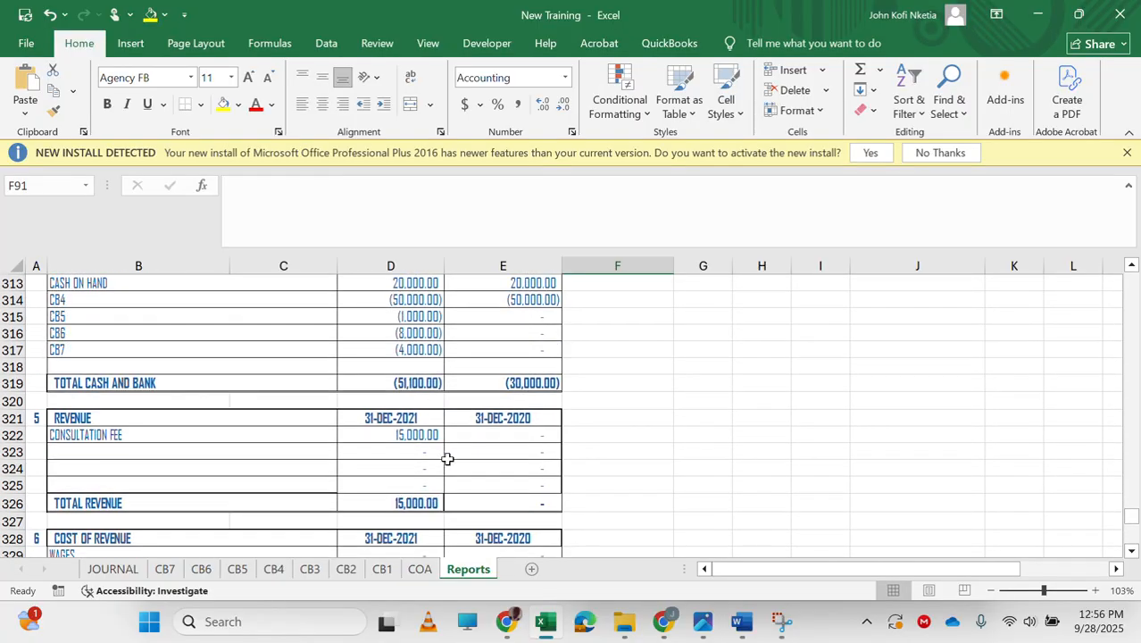
left_click(515, 442)
key("ctrl+c")
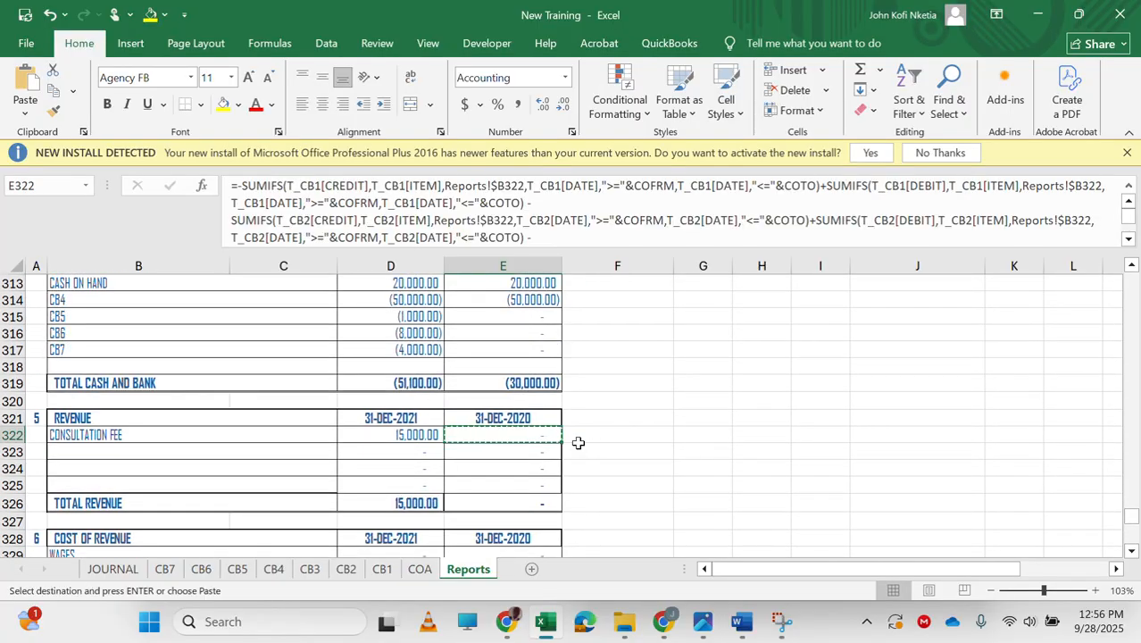
scroll(609, 338, "up", 20)
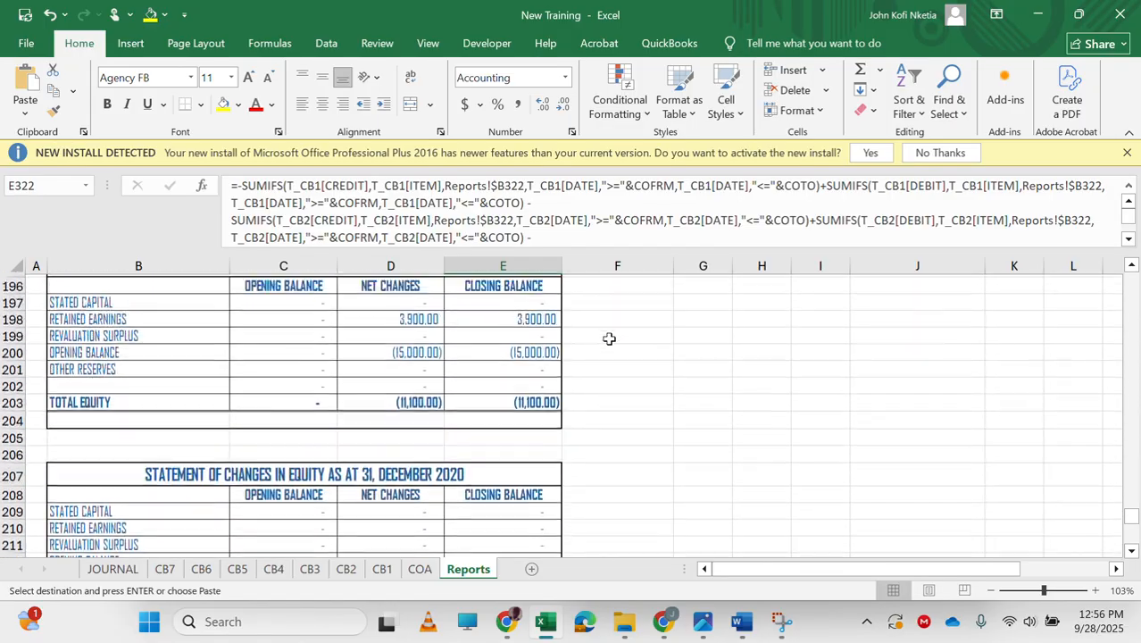
scroll(608, 338, "up", 20)
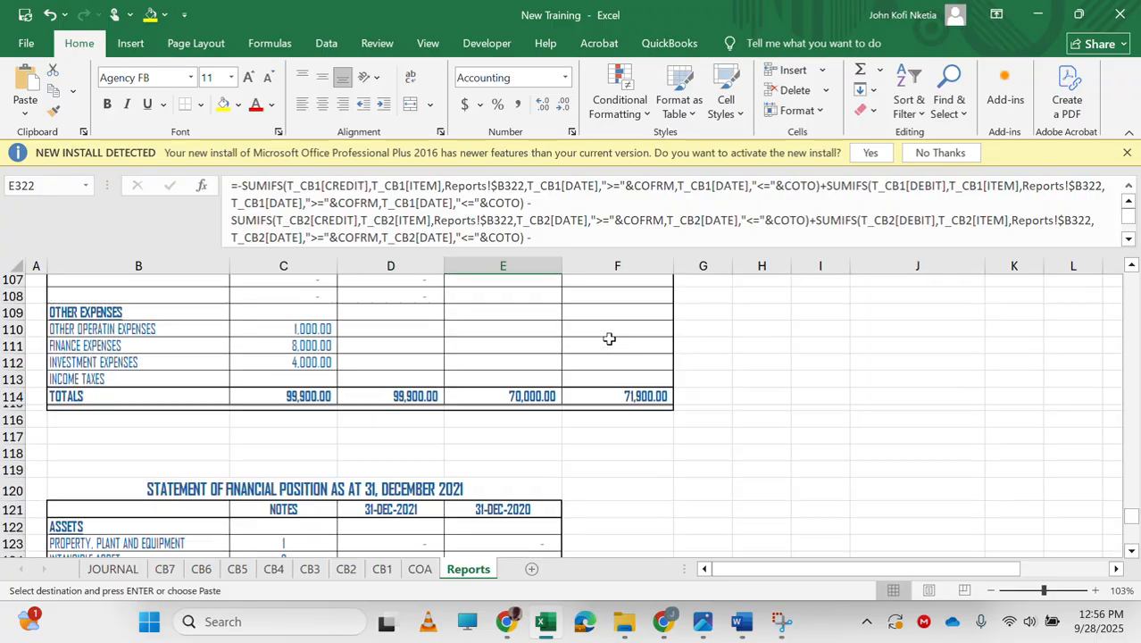
scroll(609, 338, "up", 5)
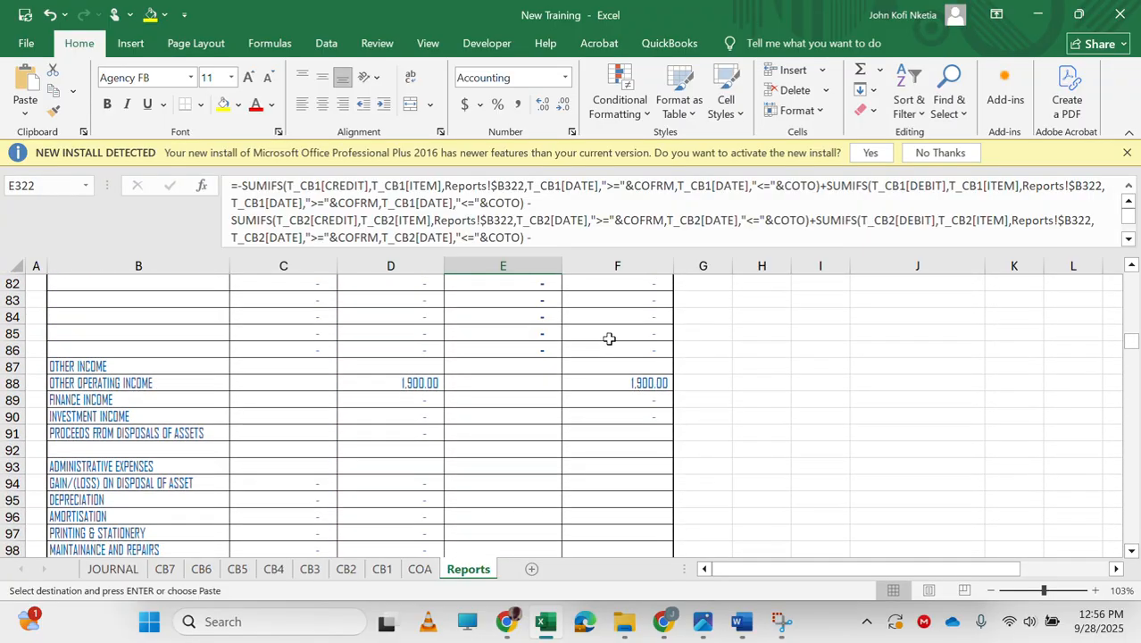
left_click(632, 434)
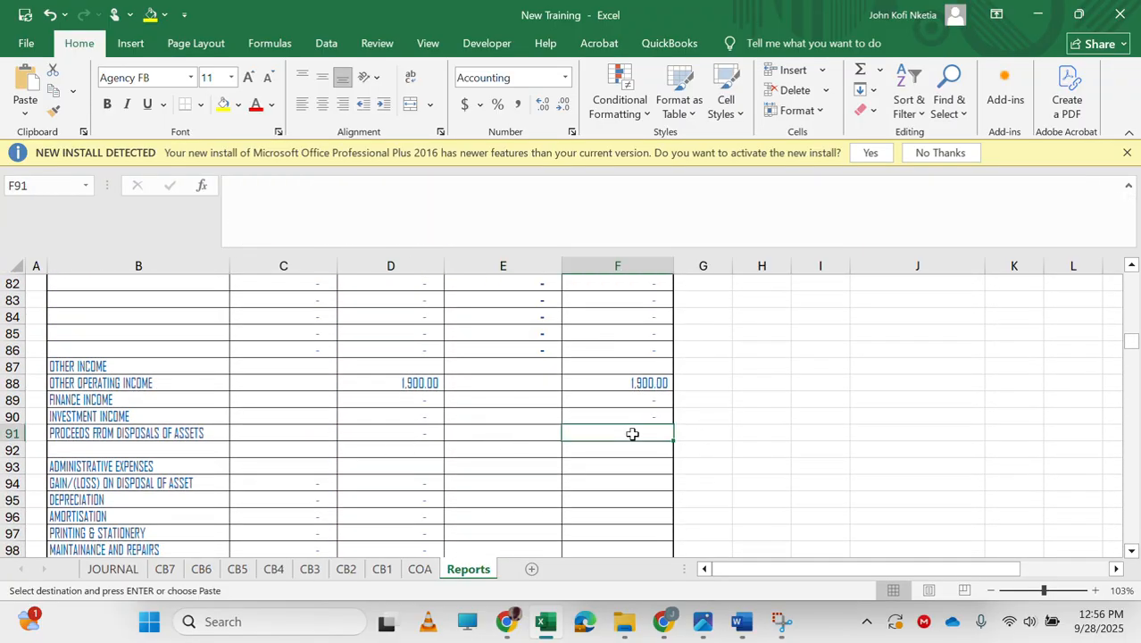
key("ctrl+v")
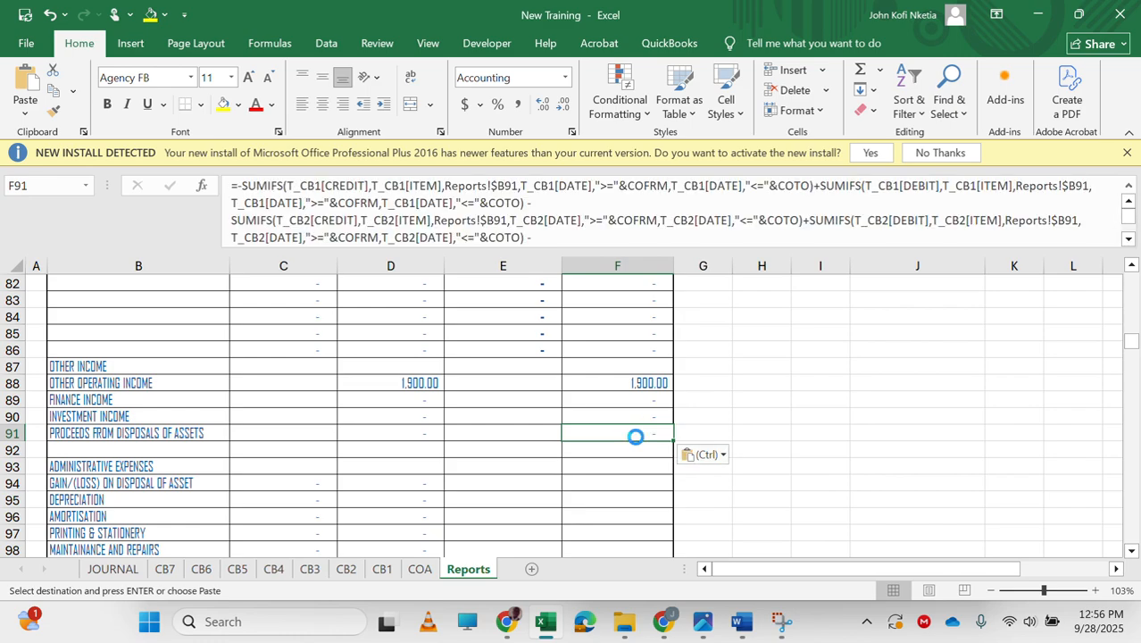
key("Escape")
Link F94 to the 2020 gain/(loss) on disposal of asset cell E338 in the administrative expenses note.
left_click(618, 495)
scroll(619, 496, "down", 2)
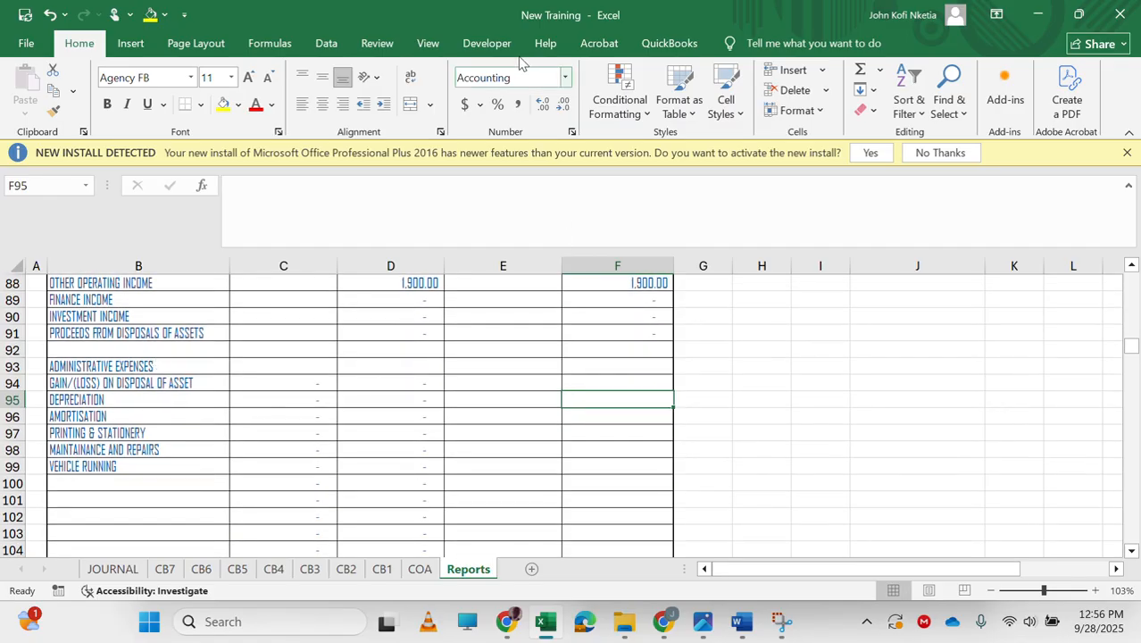
left_click(472, 37)
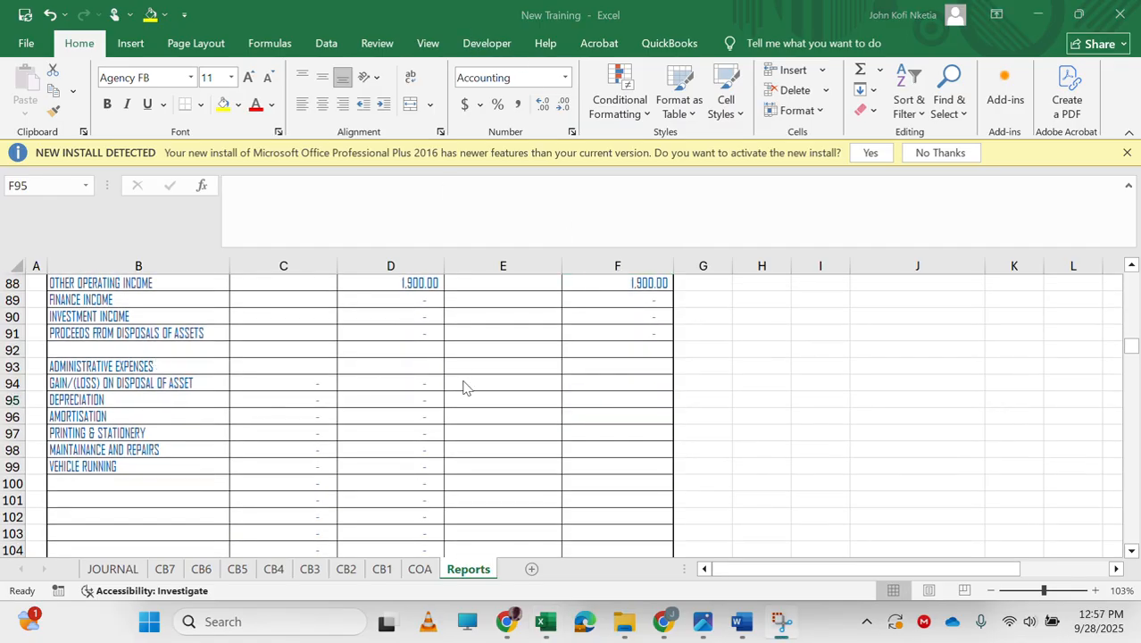
left_click(388, 382)
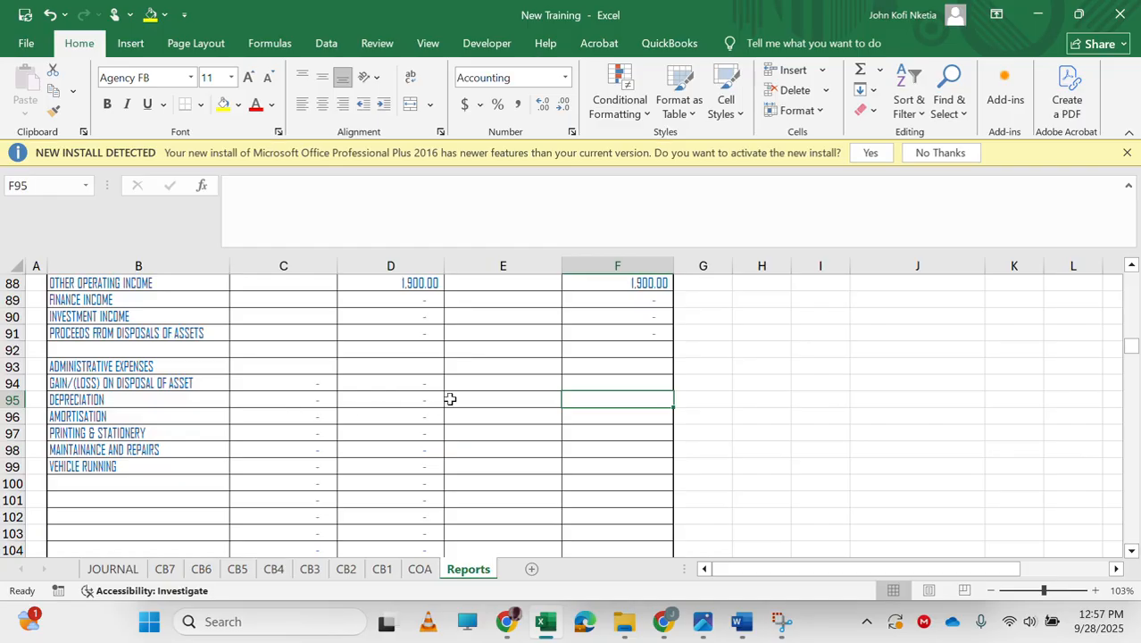
left_click(598, 385)
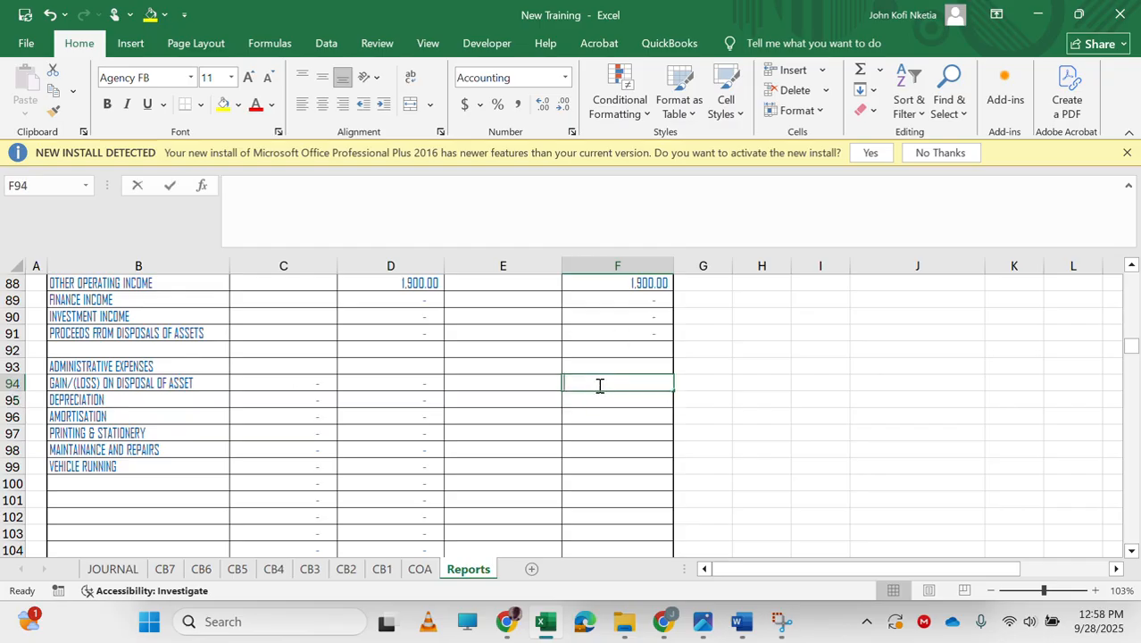
type("=")
scroll(556, 476, "down", 4)
scroll(556, 476, "down", 20)
scroll(556, 476, "down", 20)
scroll(556, 476, "down", 9)
scroll(556, 476, "up", 8)
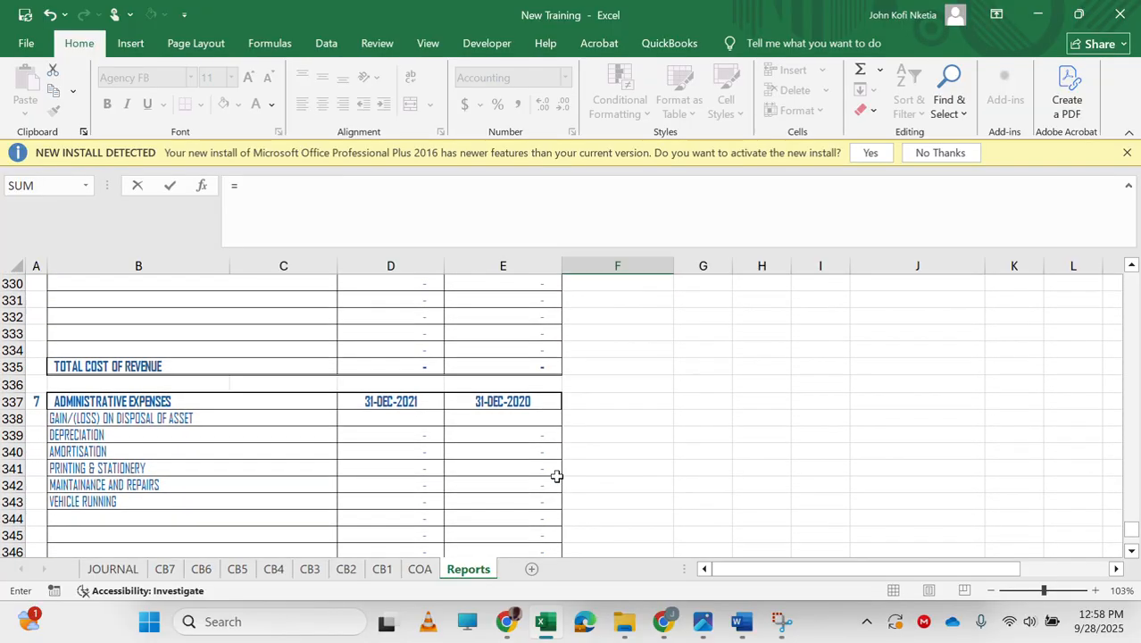
left_click(506, 421)
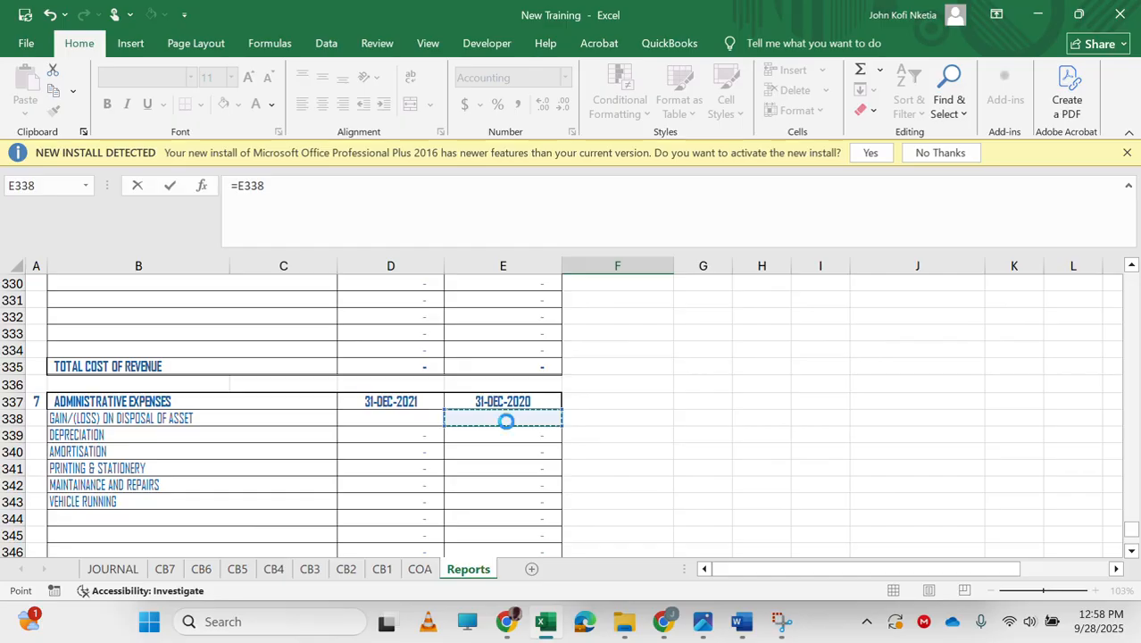
key("Return")
Rewrite F94 as =IF(E338<0,0,E338) using the copied reference.
double_click(251, 186)
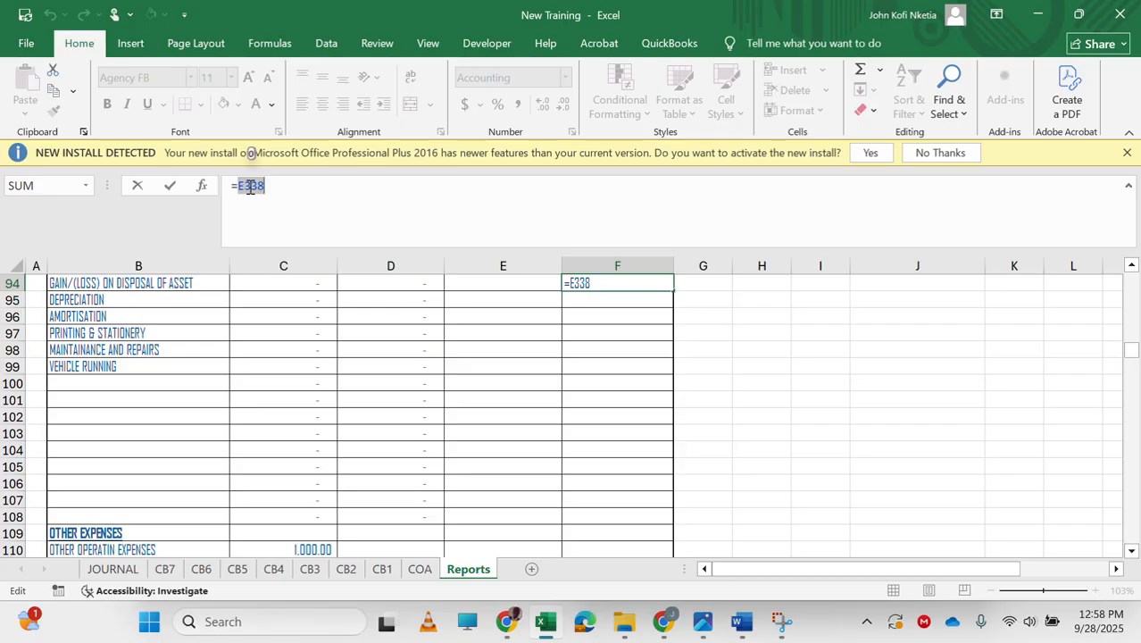
key("ctrl+c")
key("Escape")
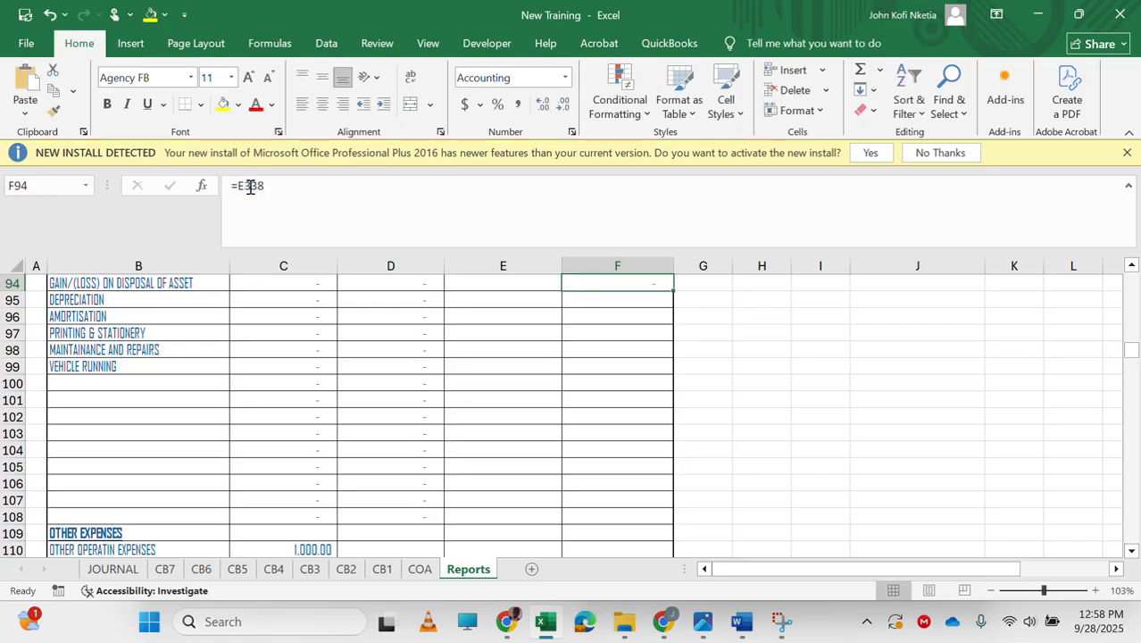
double_click(251, 185)
key("ctrl+c")
type("IF(")
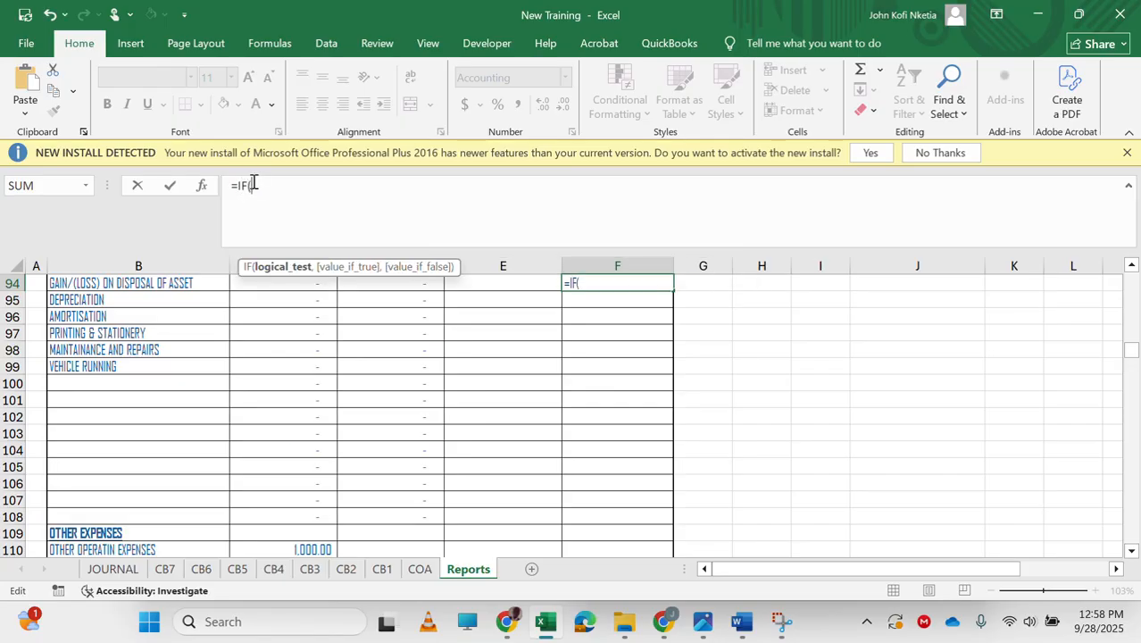
key("ctrl+v")
type("<0,0,")
key("ctrl+v")
type(")")
key("Return")
Enter =IF(E338<0,-E338,0) in E94 for the other side of the disposal balance.
key("Up")
key("Left")
type("=")
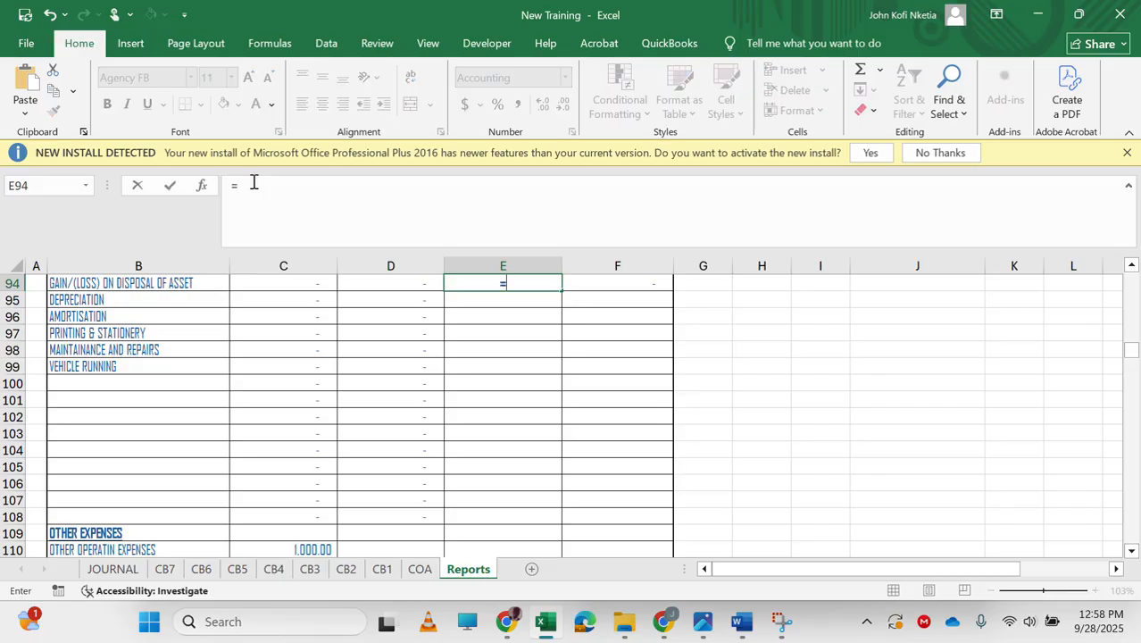
type("IF(")
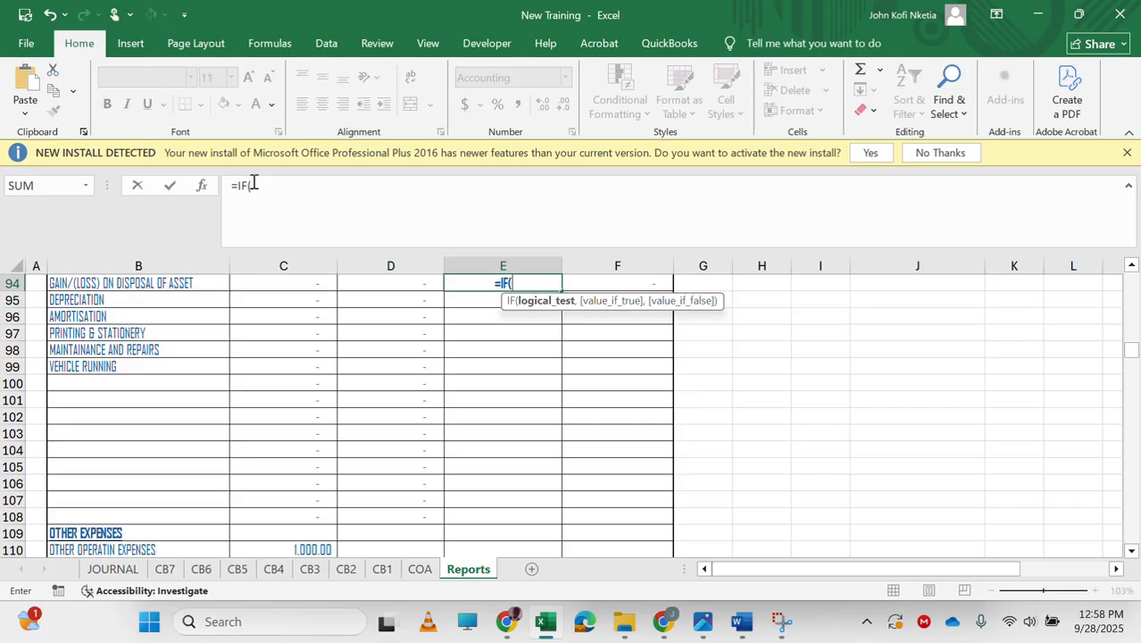
key("ctrl+v")
type("<0,-")
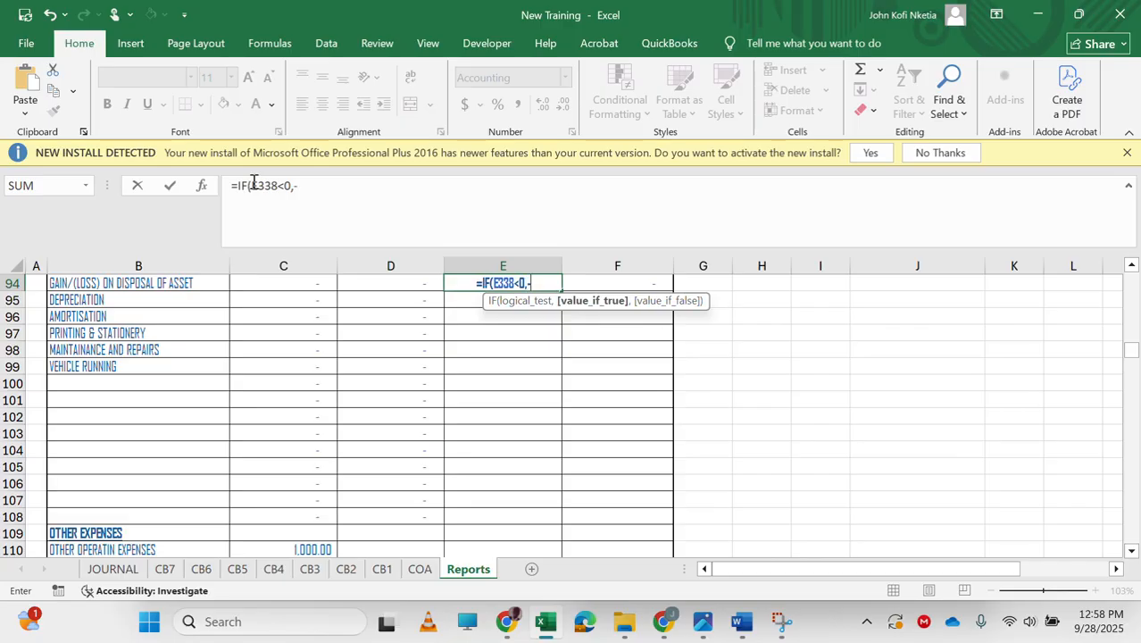
key("ctrl+v")
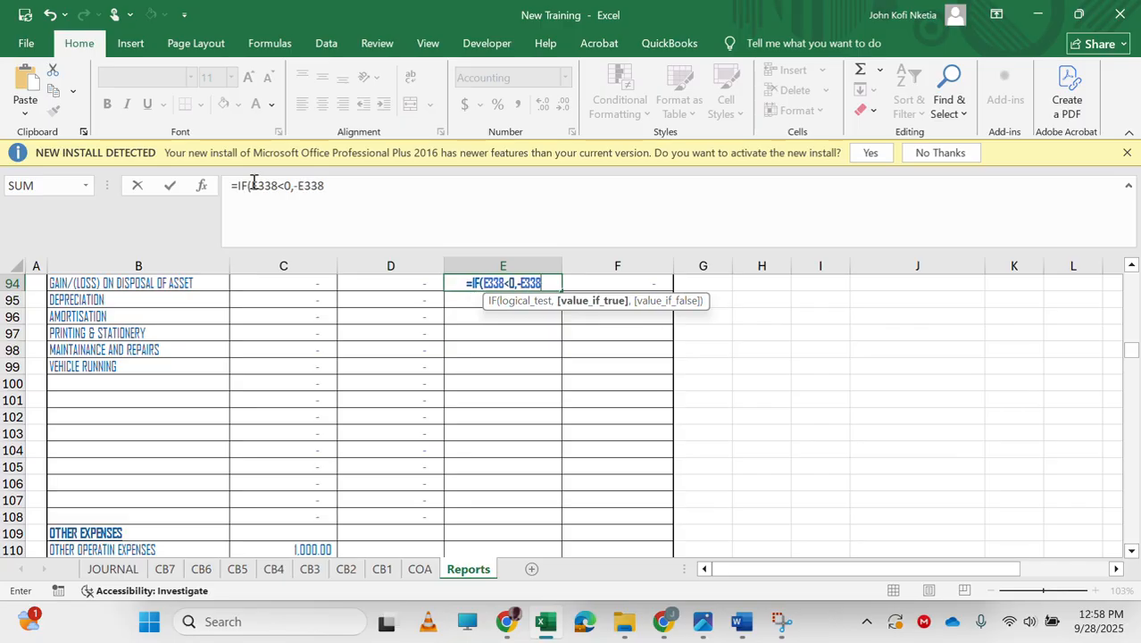
type(",")
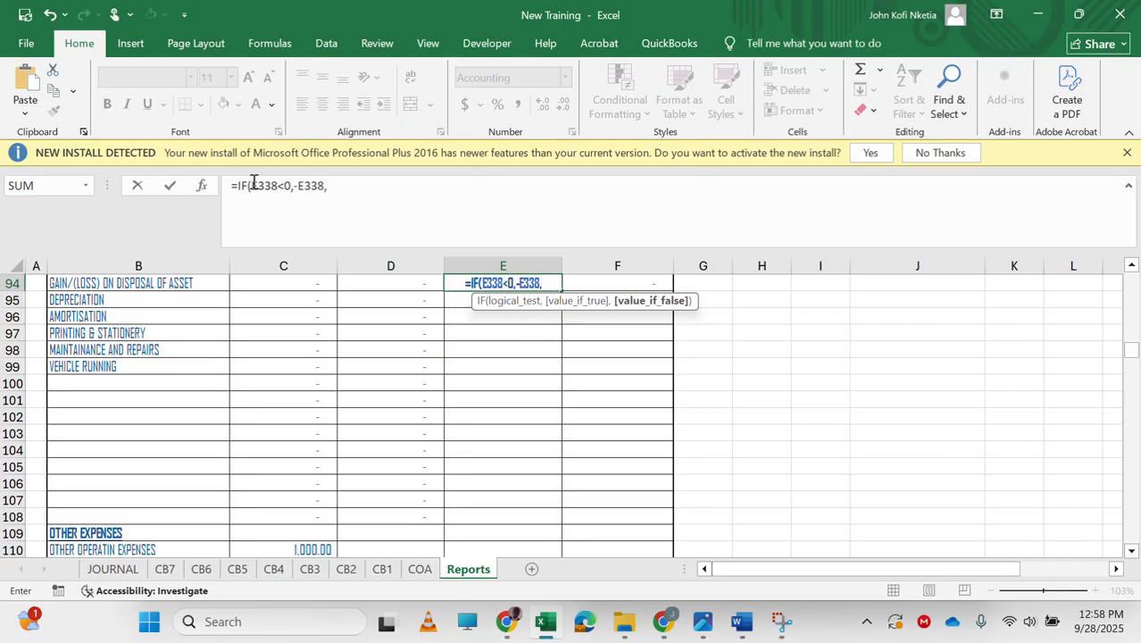
type("0")
key("Return")
Fill E94:F94 down through row 108.
key("Up")
key("shift+Right")
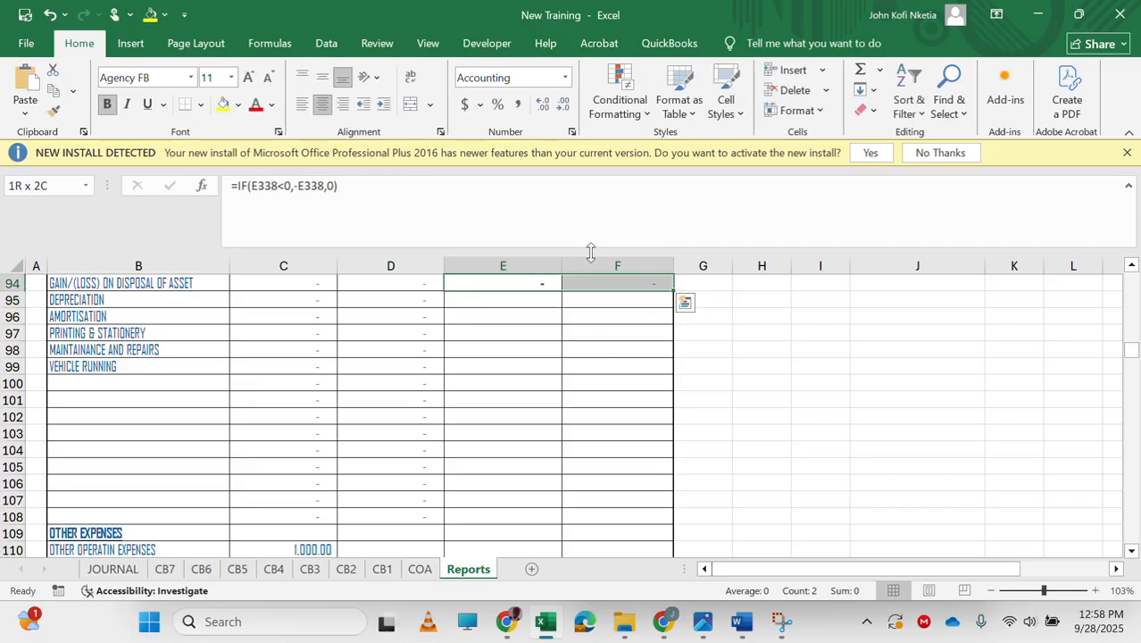
left_click_drag(674, 293, 659, 524)
Inspect the filled formula in E103 and trace its reference in the administrative expenses note.
left_click(523, 433)
double_click(524, 434)
scroll(592, 519, "down", 13)
scroll(592, 518, "down", 20)
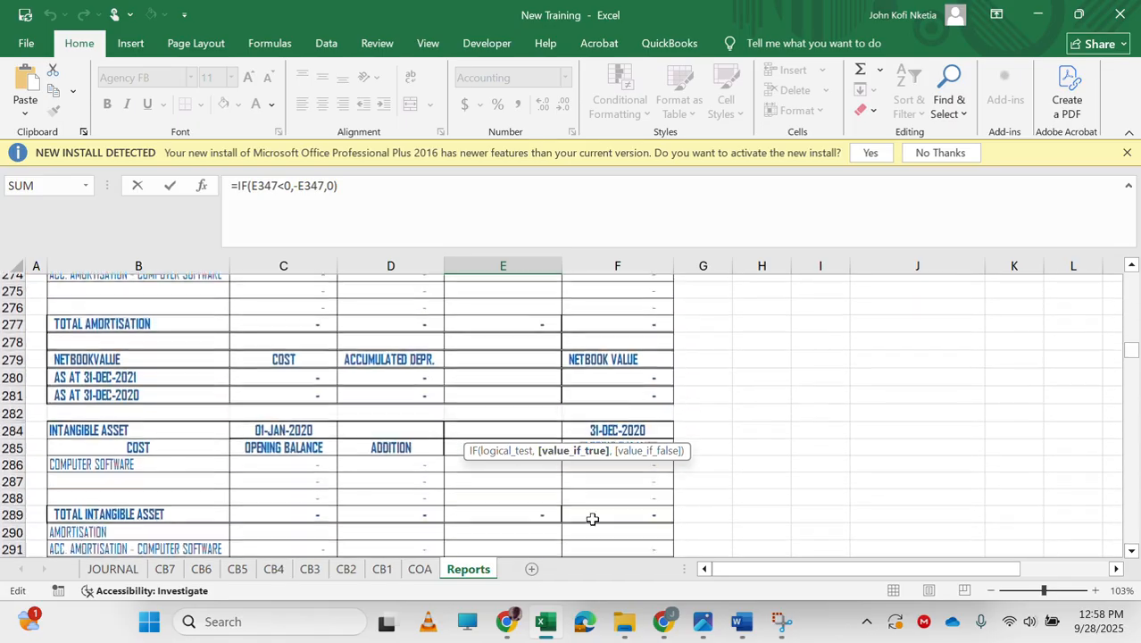
scroll(592, 519, "down", 8)
scroll(592, 518, "up", 10)
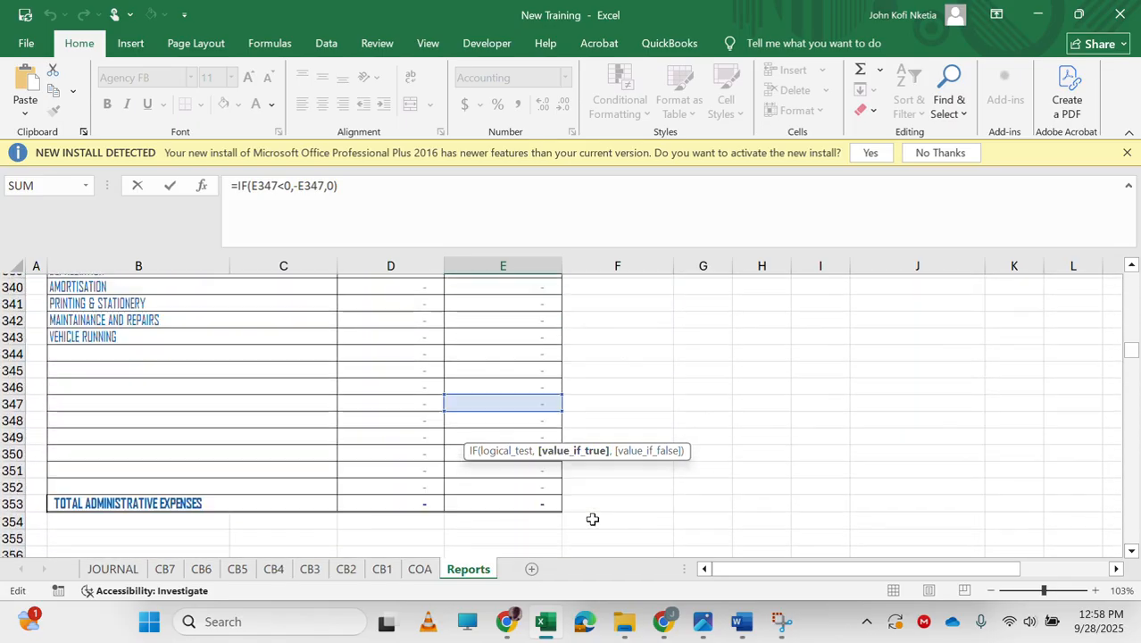
key("Return")
key("Up")
key("Down")
key("Down")
key("Down")
key("Down")
key("Down")
key("Down")
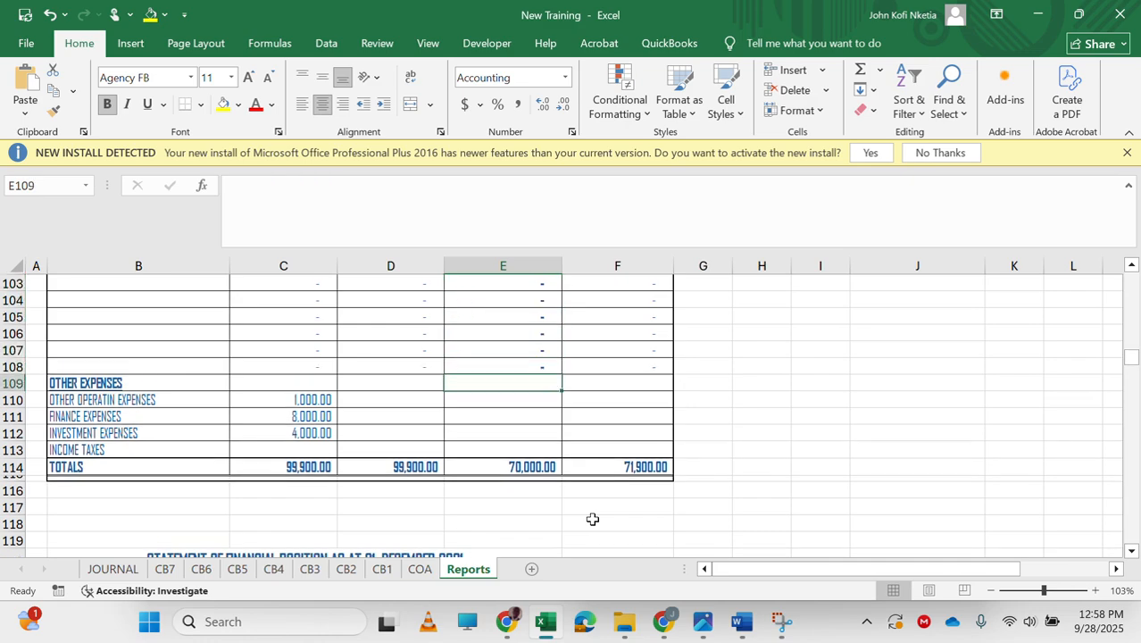
key("Down")
key("Left")
key("Up")
key("Right")
key("Down")
key("Right")
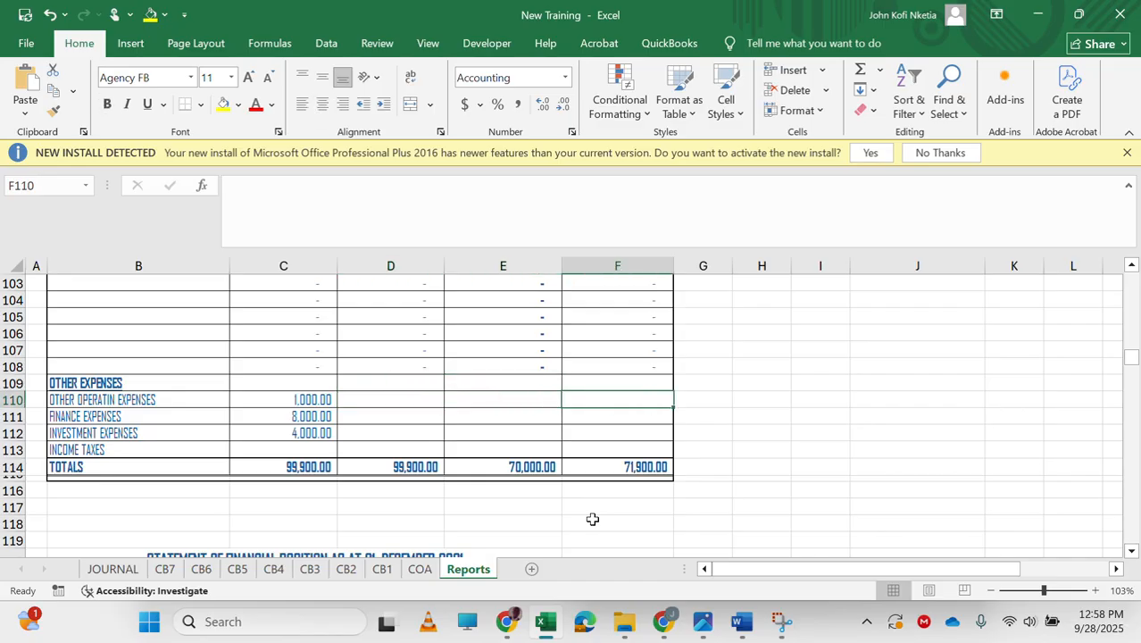
Link F110 to the other operating expenses value as =-D177.
type("=")
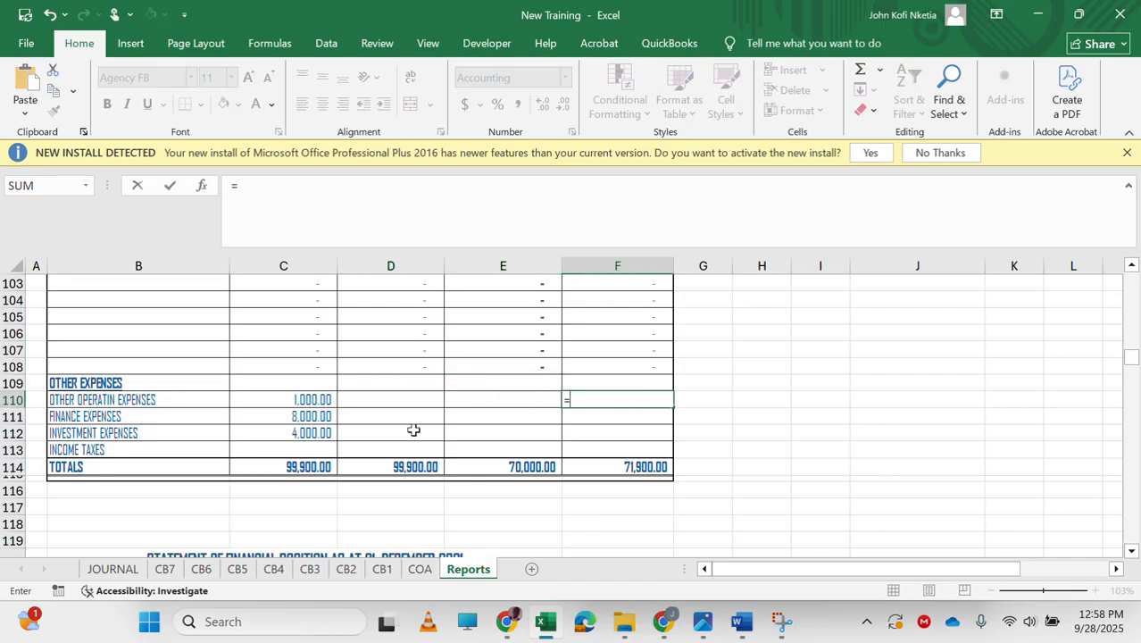
scroll(413, 430, "down", 20)
scroll(413, 430, "down", 2)
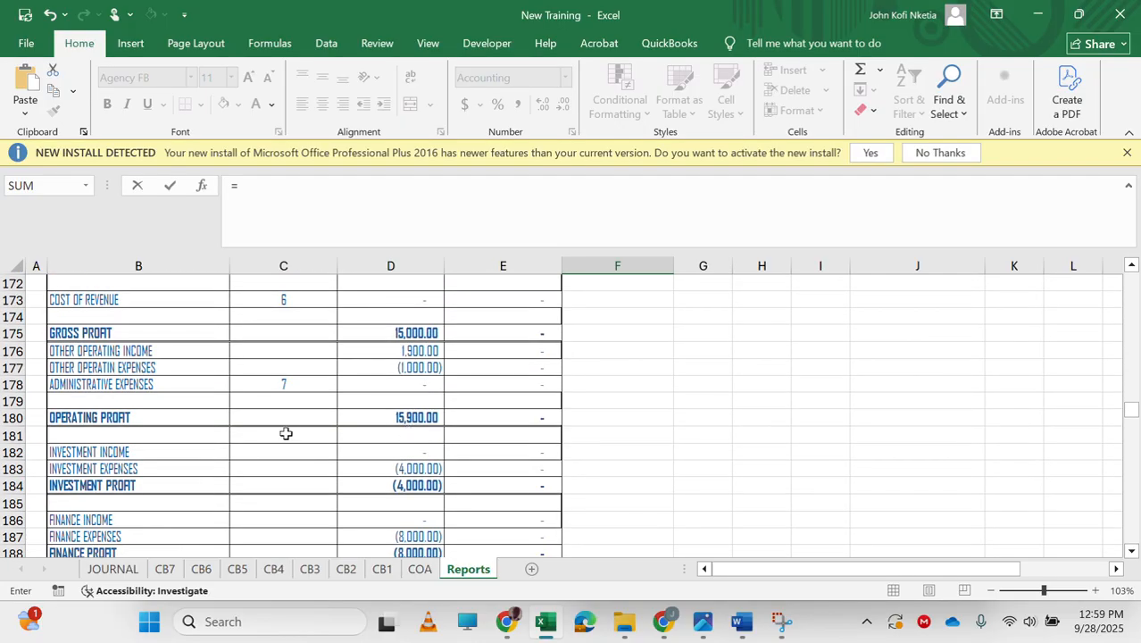
left_click(407, 371)
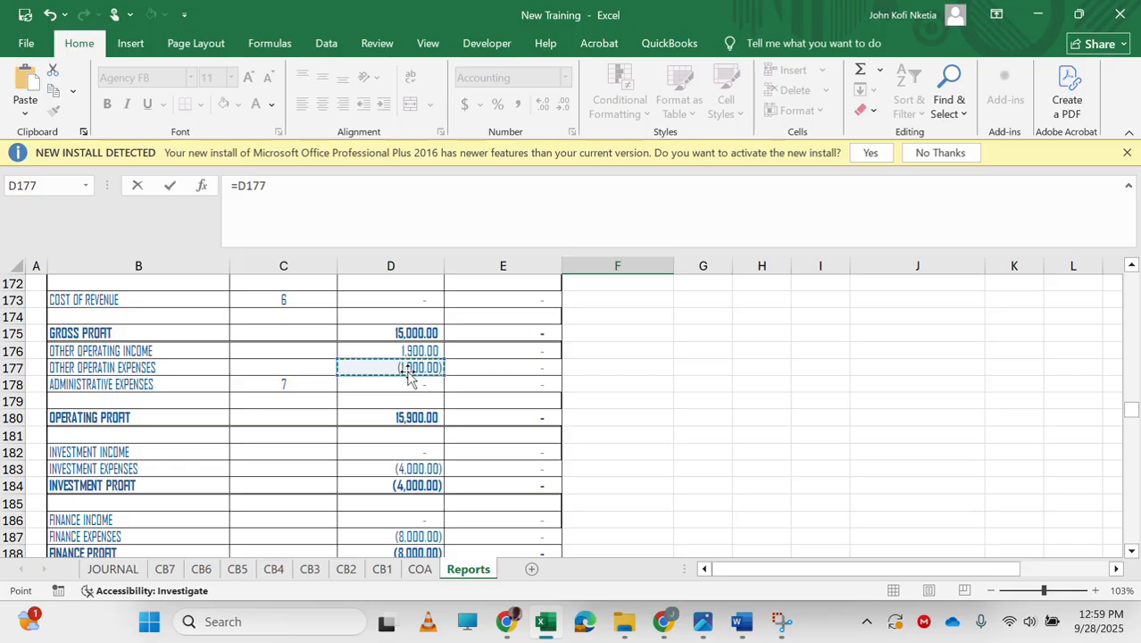
left_click(236, 189)
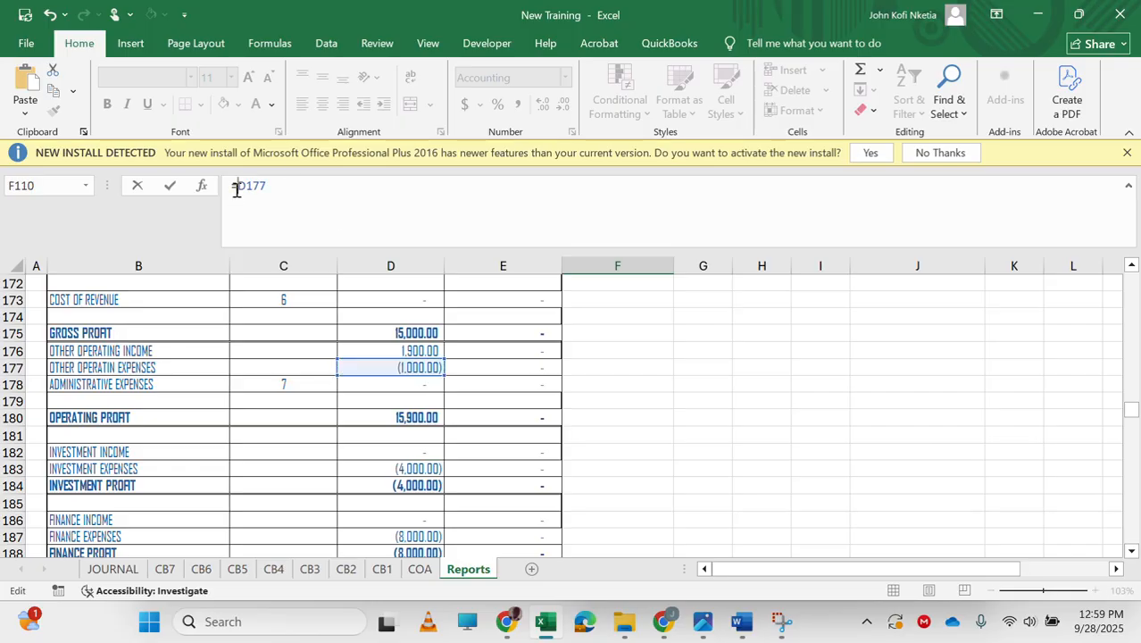
key("Return")
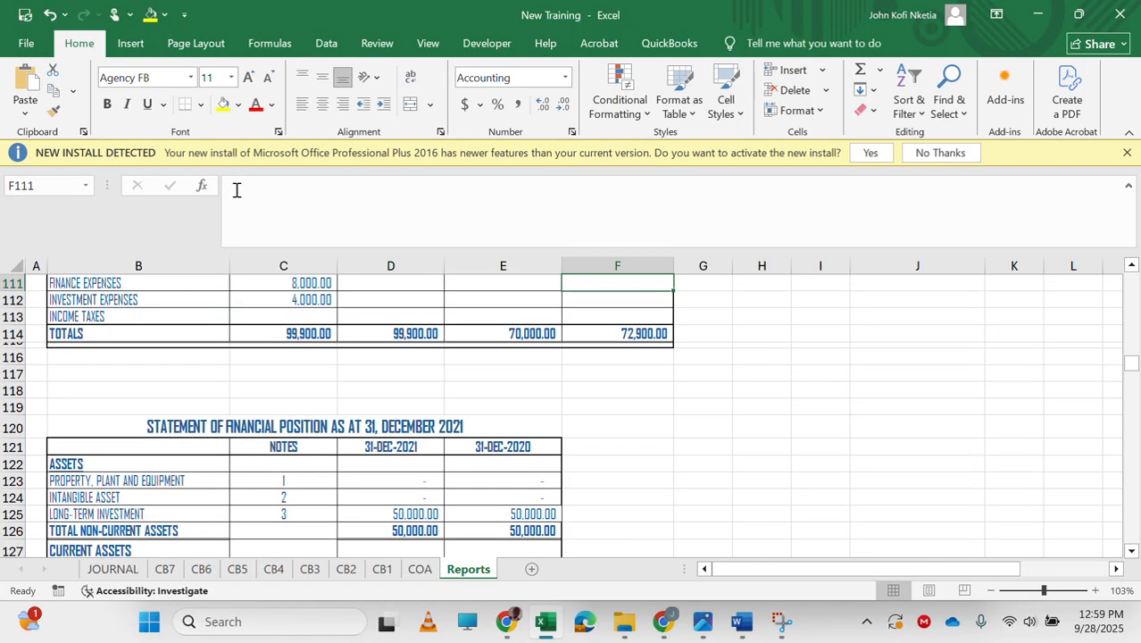
Link F111 to the finance expenses value as =-D187.
type("=")
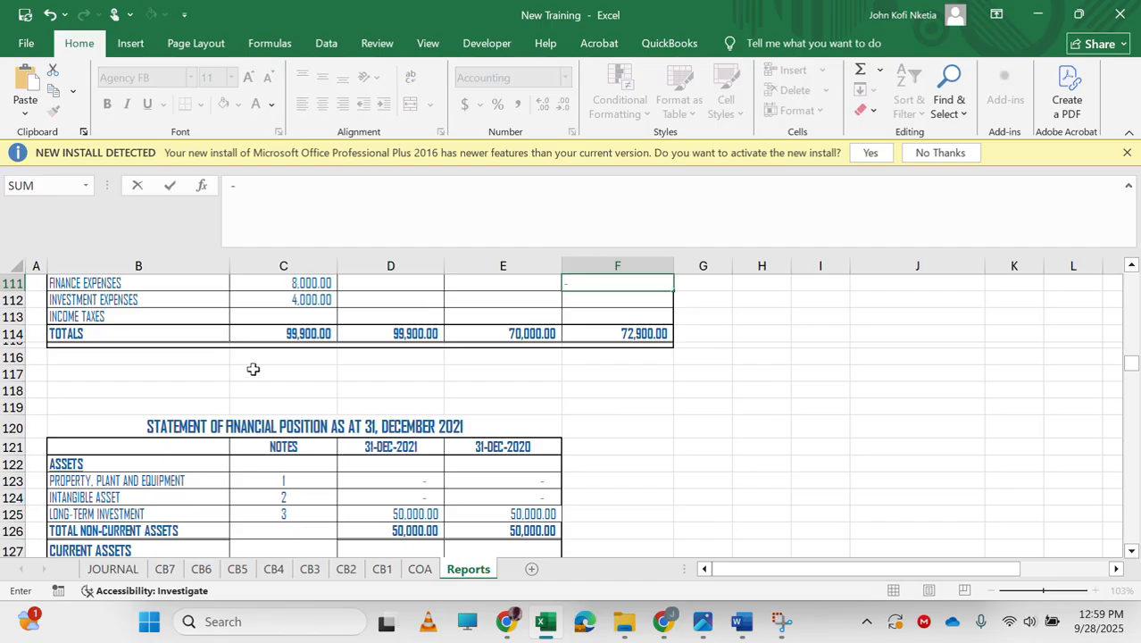
scroll(344, 462, "down", 14)
scroll(343, 463, "down", 9)
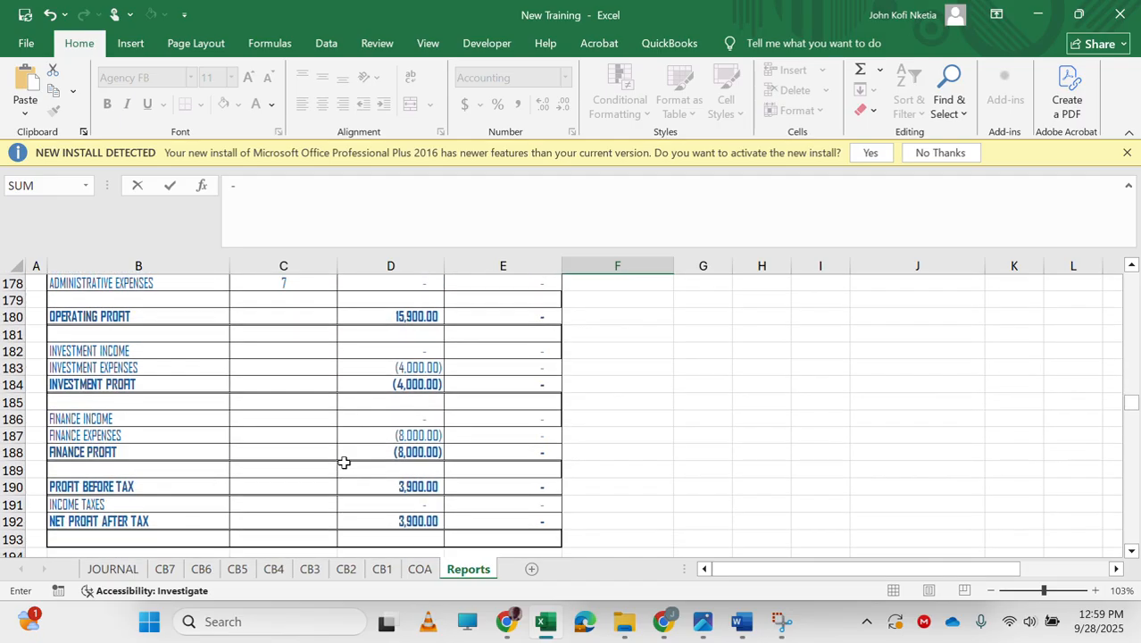
left_click(409, 415)
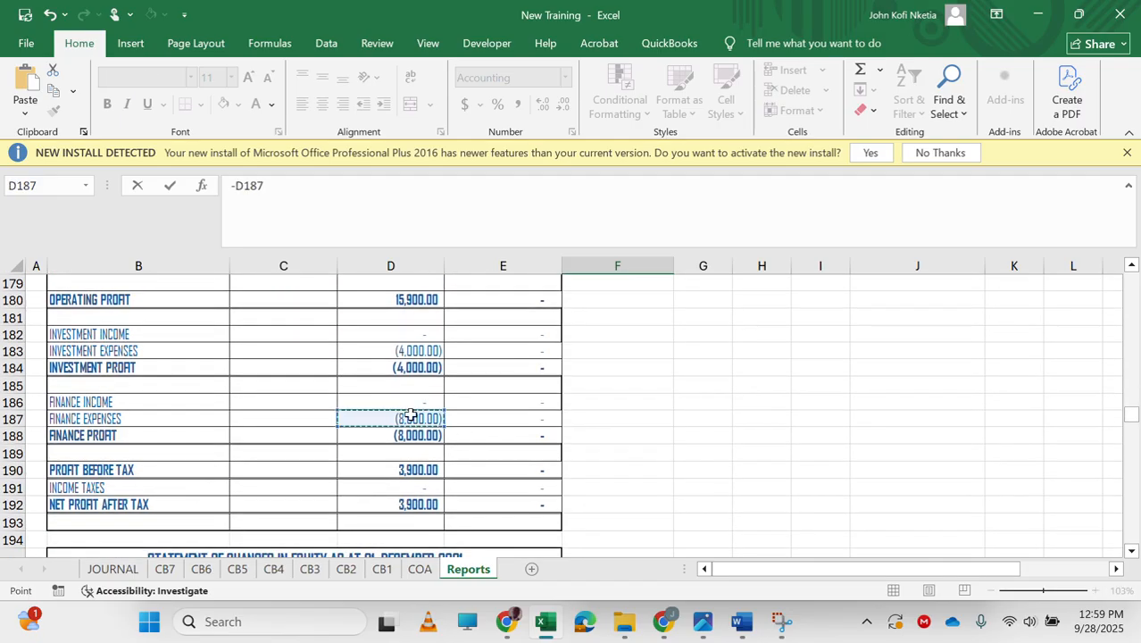
key("Return")
Link F112 to the investment expenses value in the income statement as =-D183.
type("=")
scroll(357, 518, "down", 14)
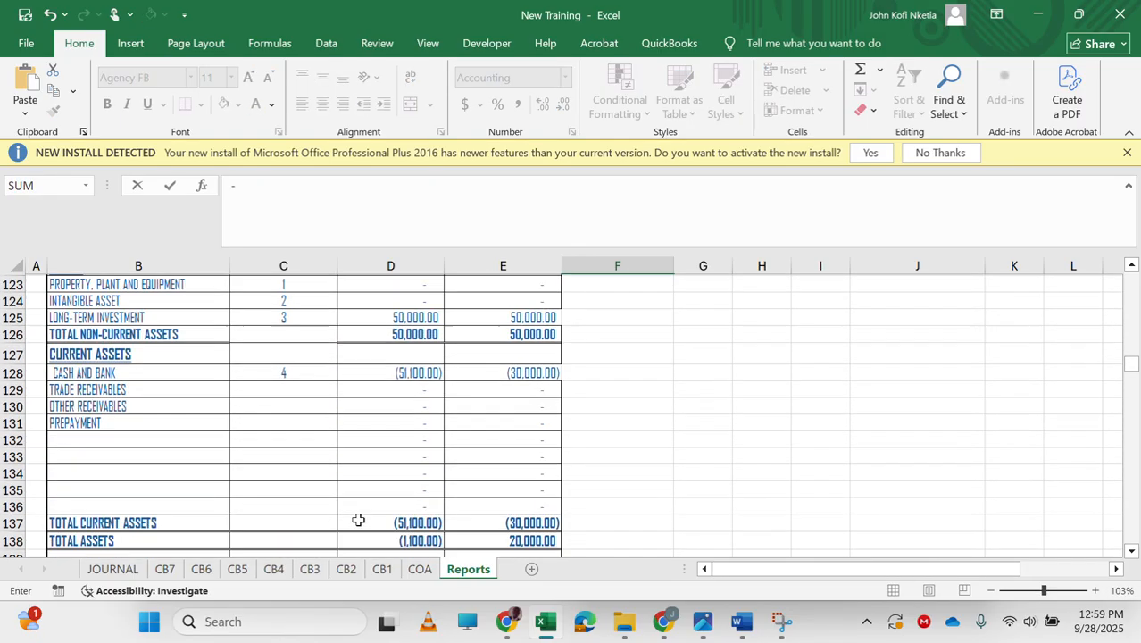
scroll(357, 519, "up", 4)
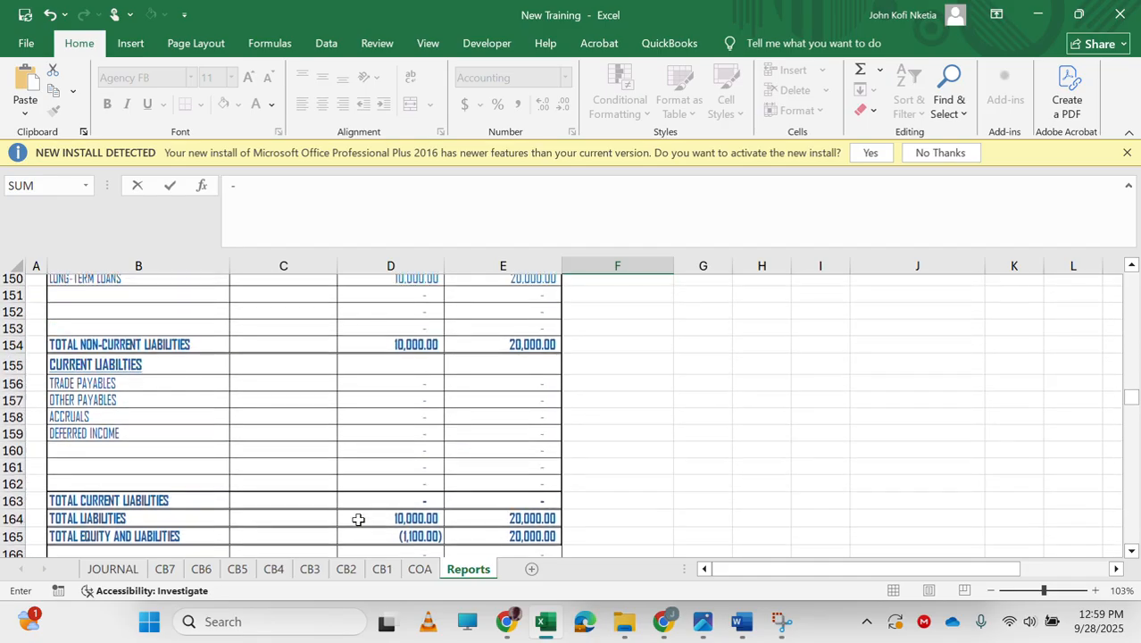
scroll(398, 414, "up", 1)
scroll(280, 408, "up", 1)
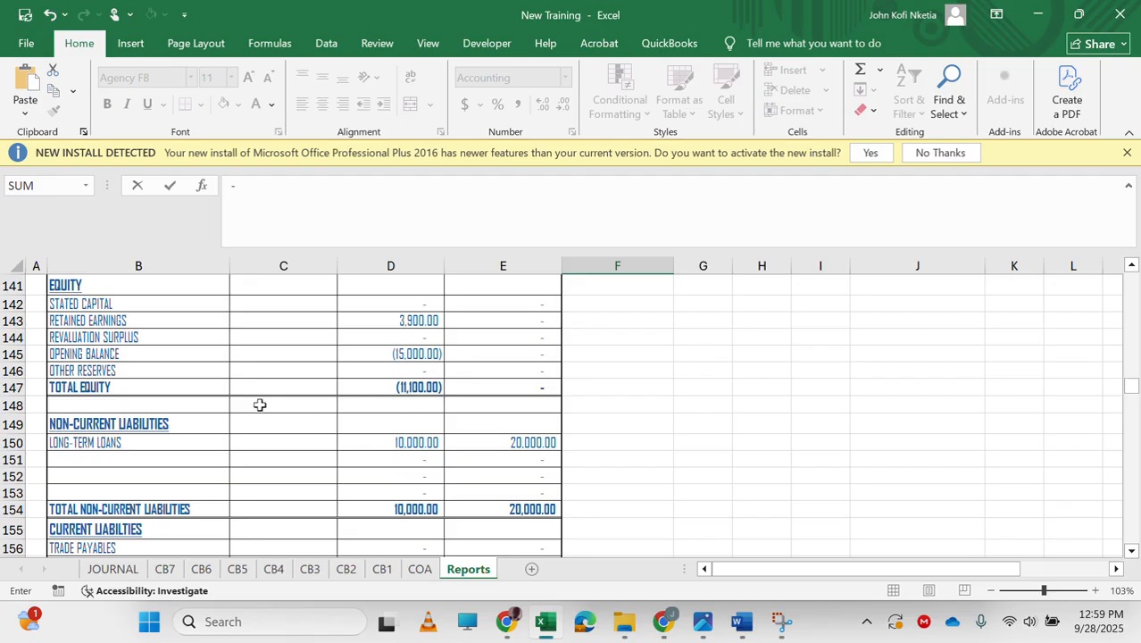
scroll(291, 514, "up", 1)
scroll(292, 514, "down", 12)
scroll(291, 514, "down", 2)
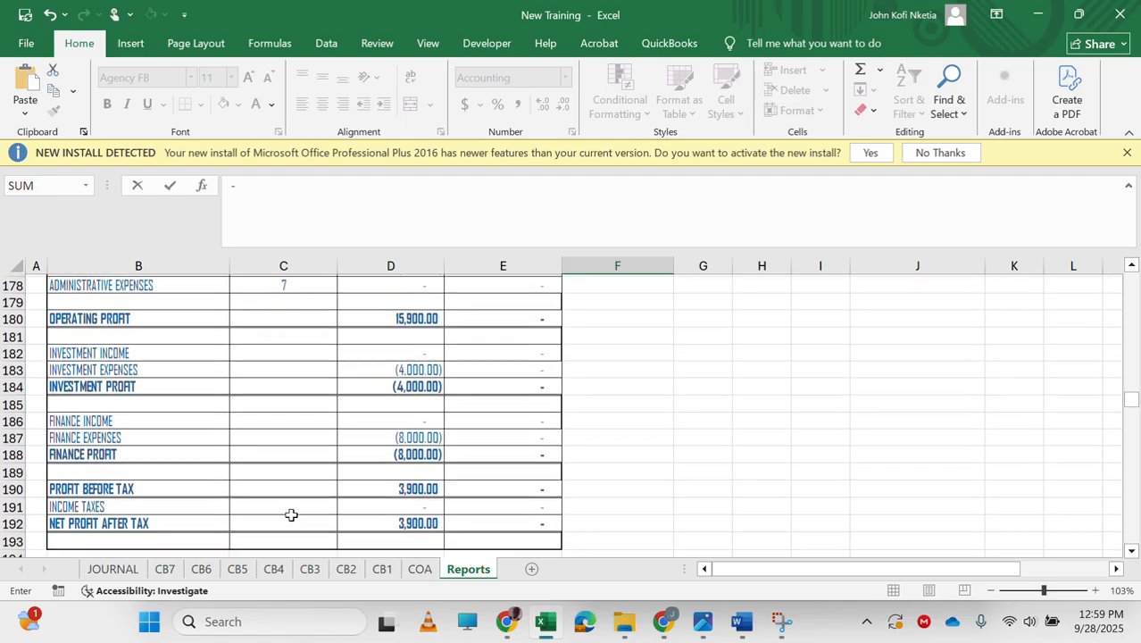
left_click(424, 314)
key("Return")
Review the trial balance, statement of financial position and changes in equity sections of the Reports sheet.
key("Up")
key("Up")
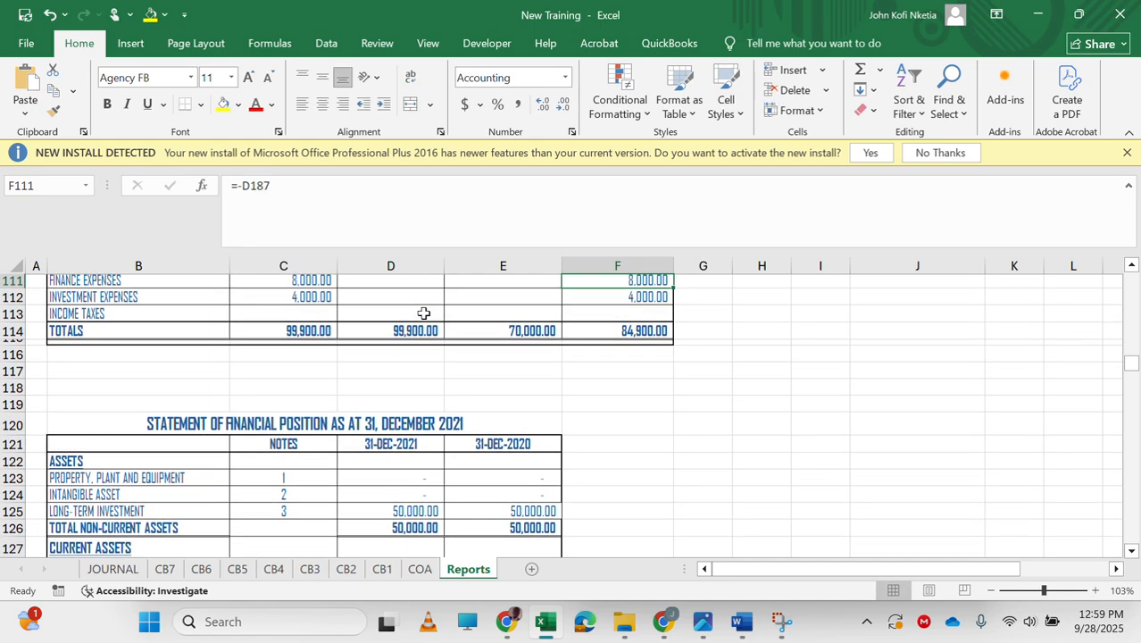
key("Up")
key("Up")
key("Down")
key("Down")
key("Down")
key("Down")
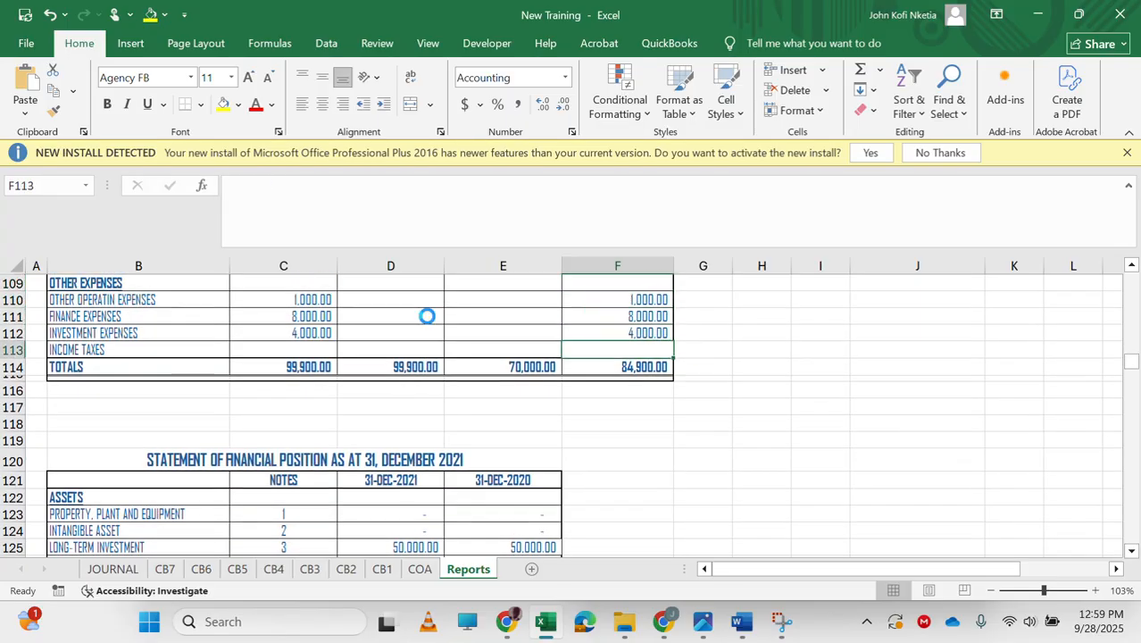
scroll(571, 336, "up", 16)
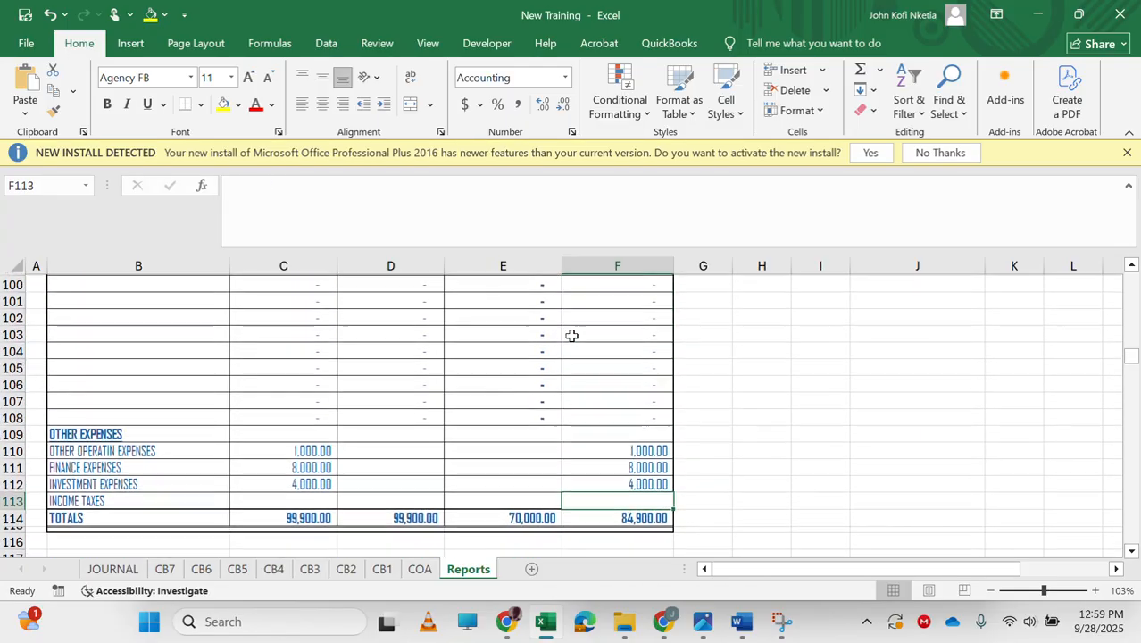
scroll(572, 336, "up", 6)
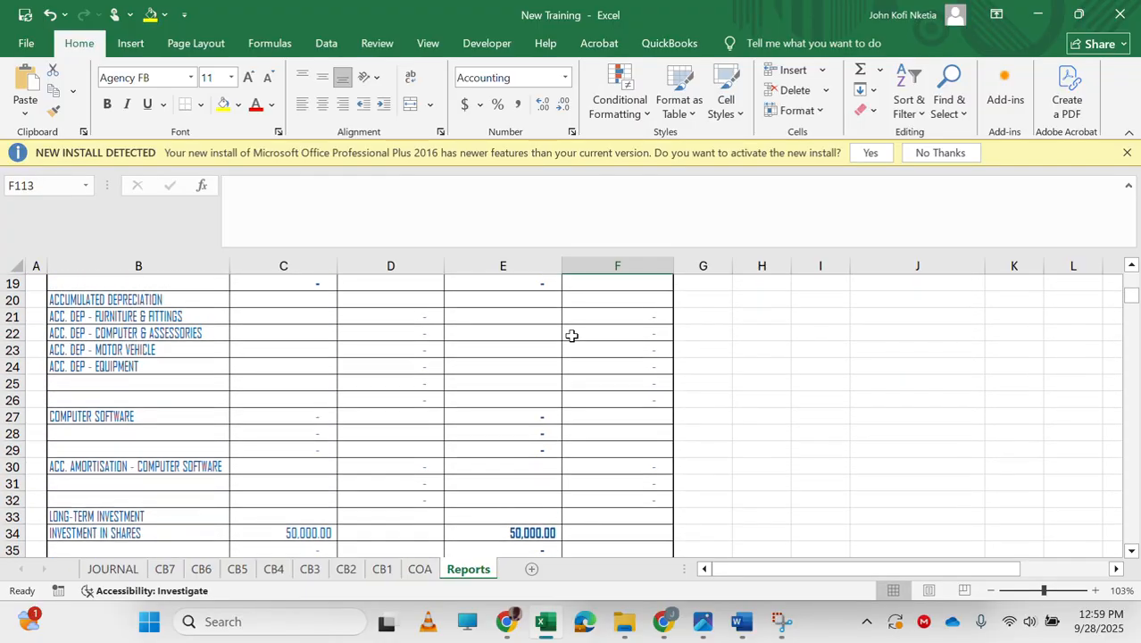
scroll(571, 335, "down", 12)
scroll(572, 336, "up", 8)
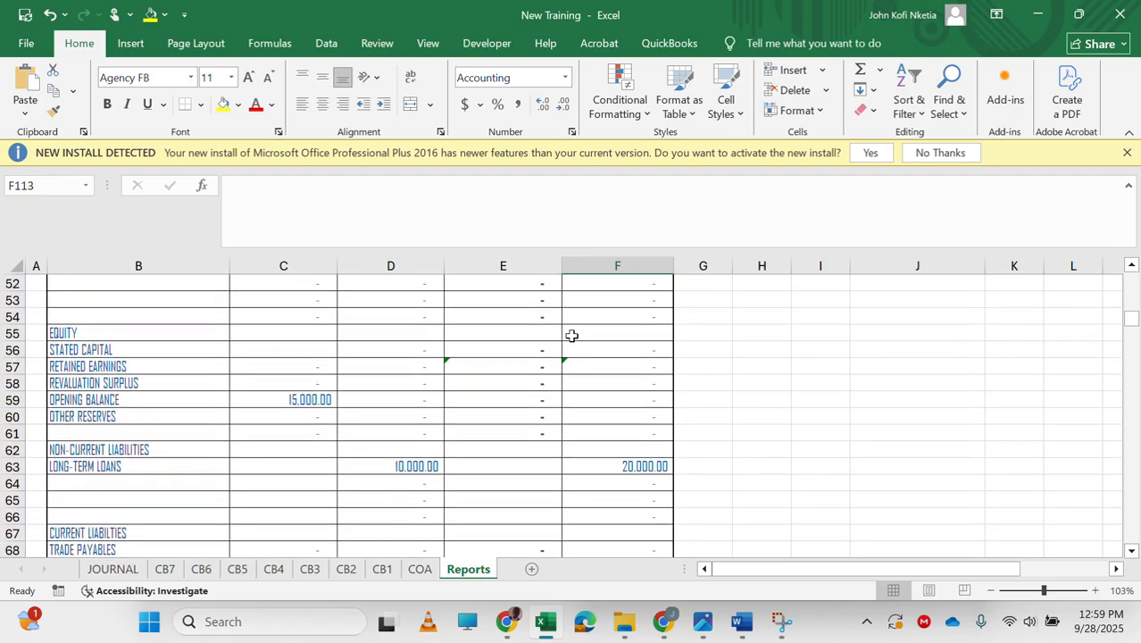
scroll(571, 335, "down", 20)
scroll(572, 335, "down", 13)
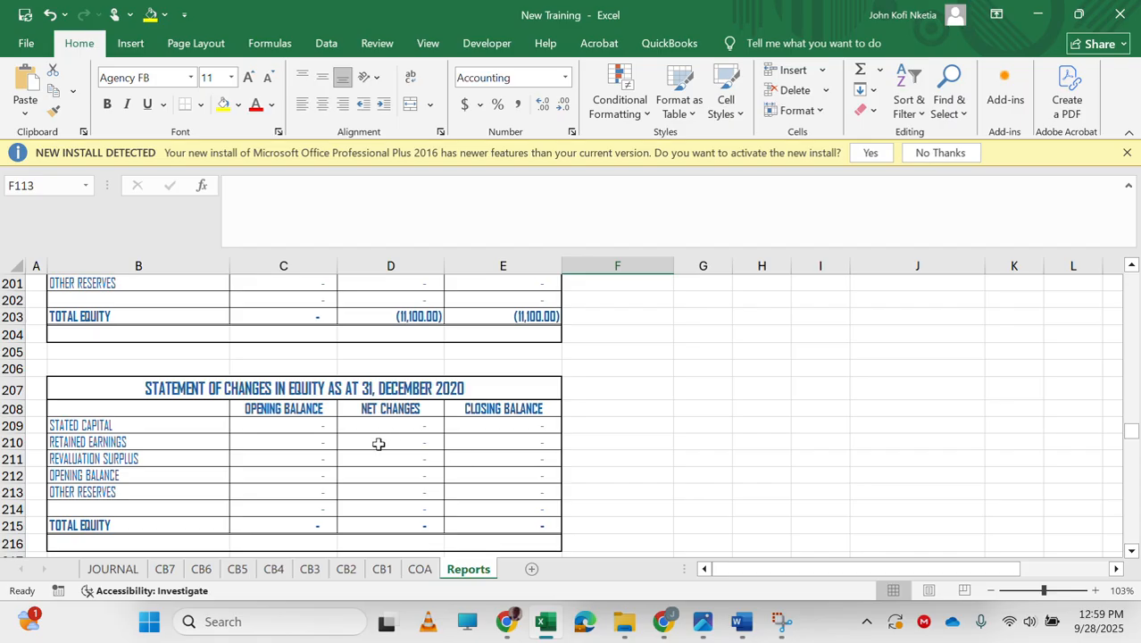
left_click(386, 441)
key("Down")
scroll(666, 322, "up", 15)
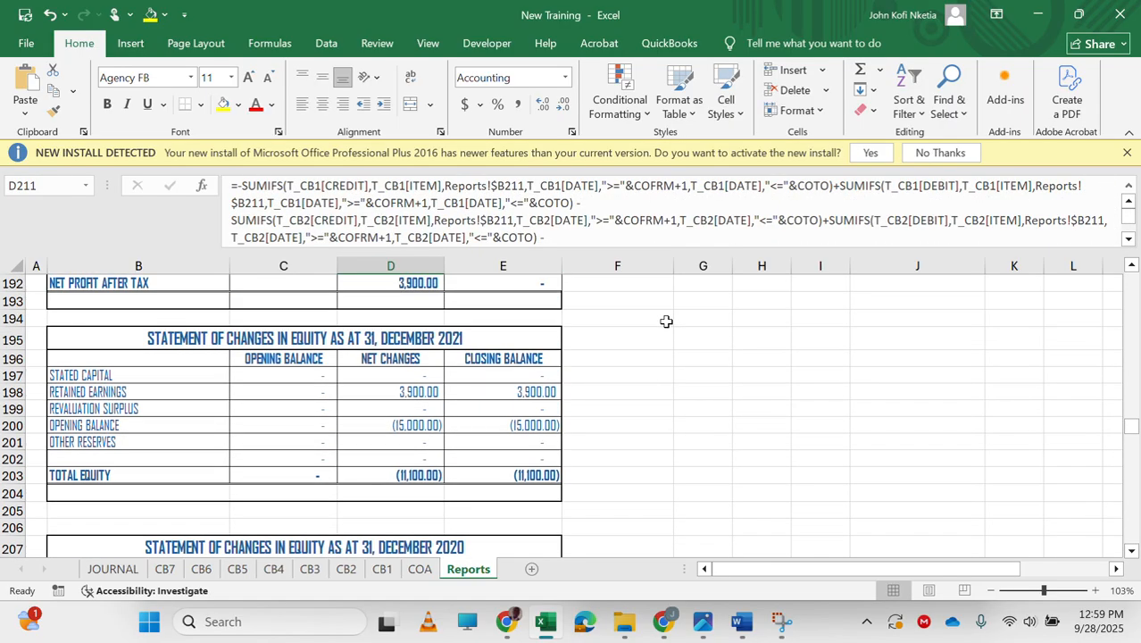
scroll(666, 321, "down", 13)
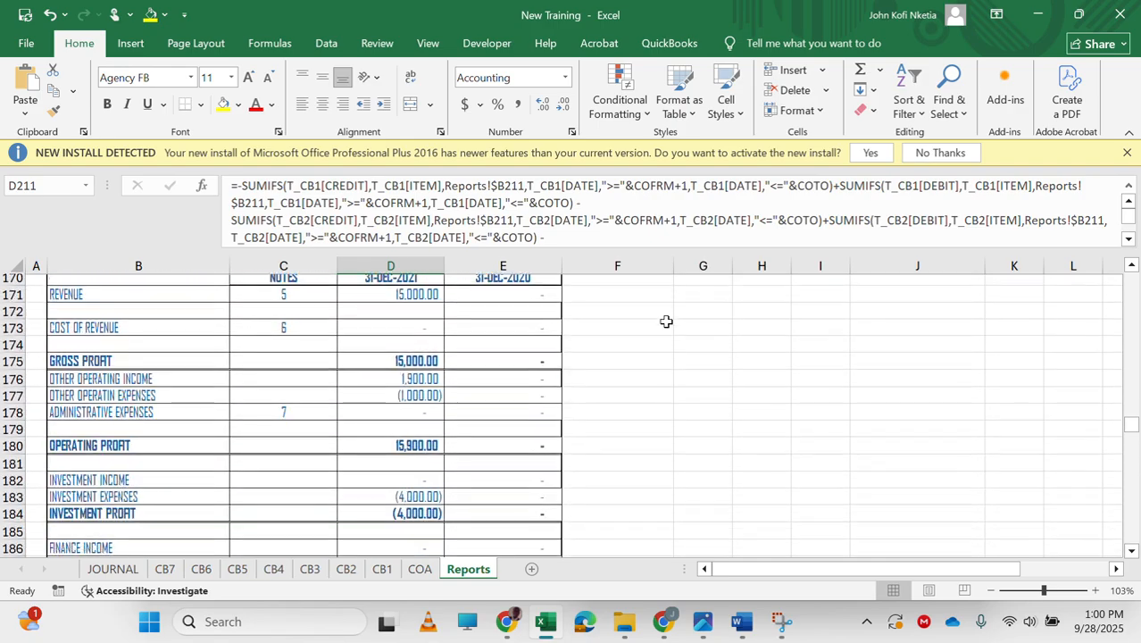
scroll(666, 322, "up", 13)
scroll(666, 322, "up", 20)
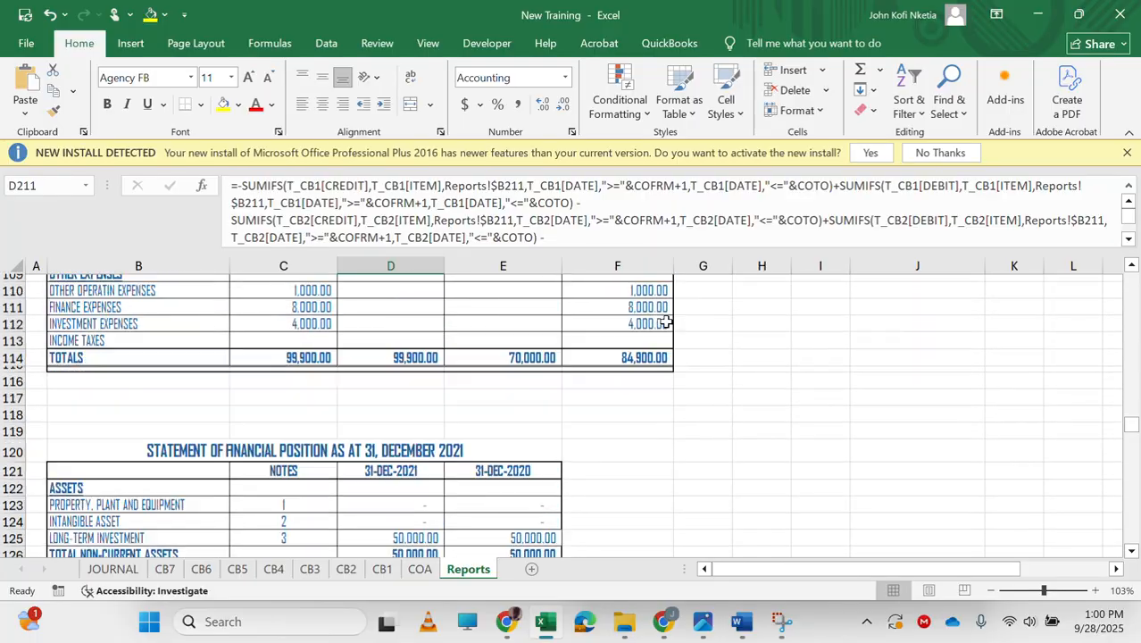
scroll(666, 322, "down", 11)
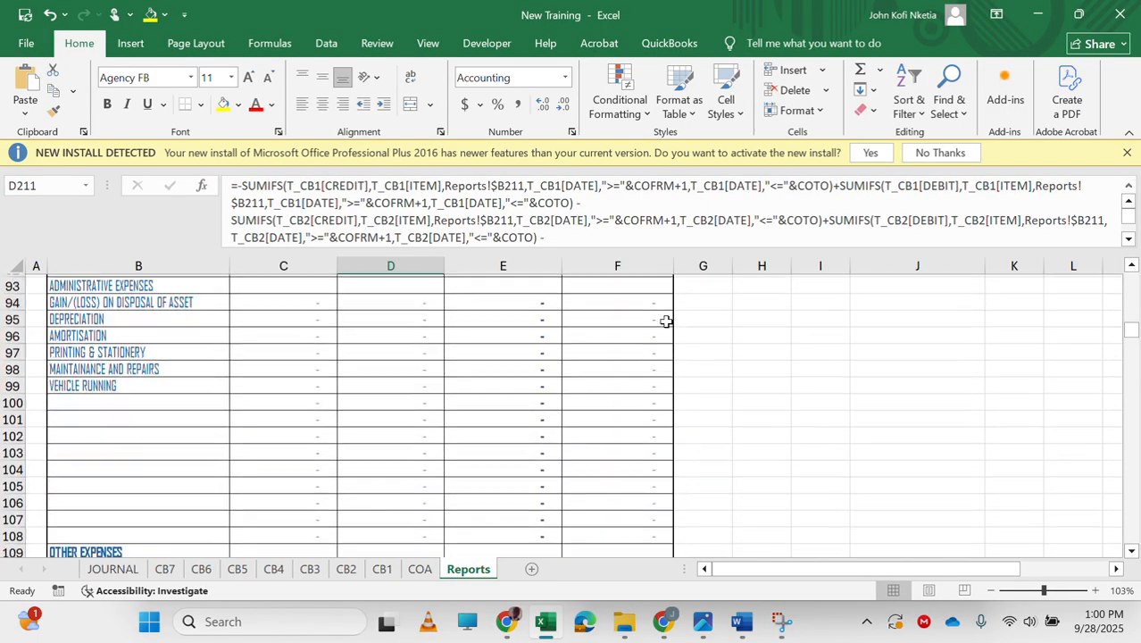
scroll(666, 321, "down", 1)
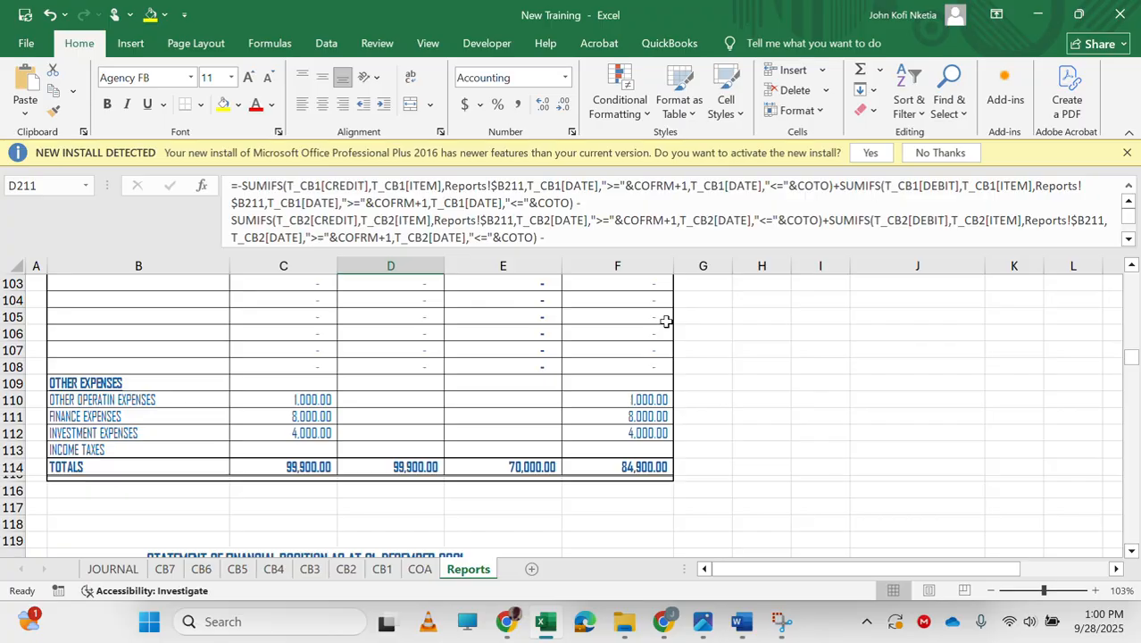
Switch F110, F111 and F112 to the prior-year column: =-E177, =-E187 and =-E183.
left_click(630, 398)
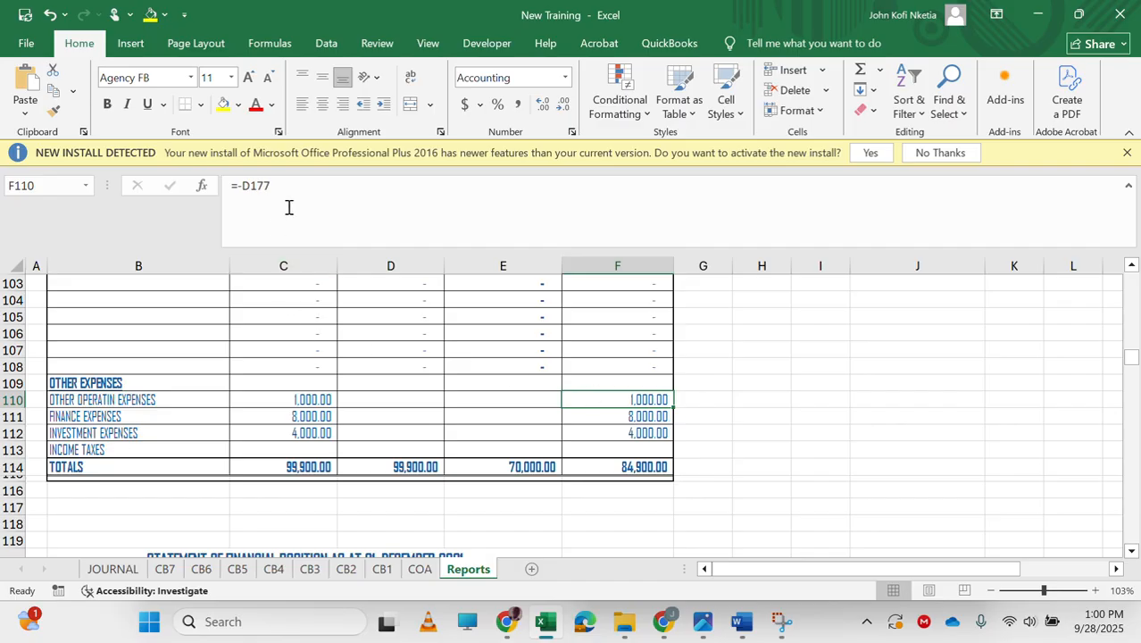
left_click(250, 182)
key("BackSpace")
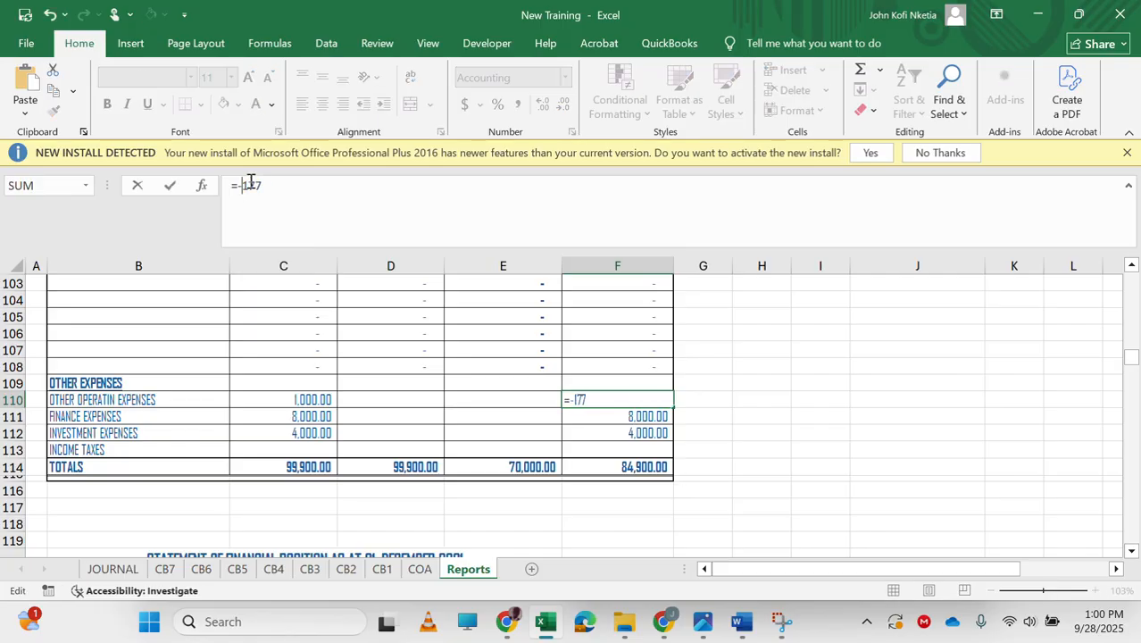
type("E")
key("Return")
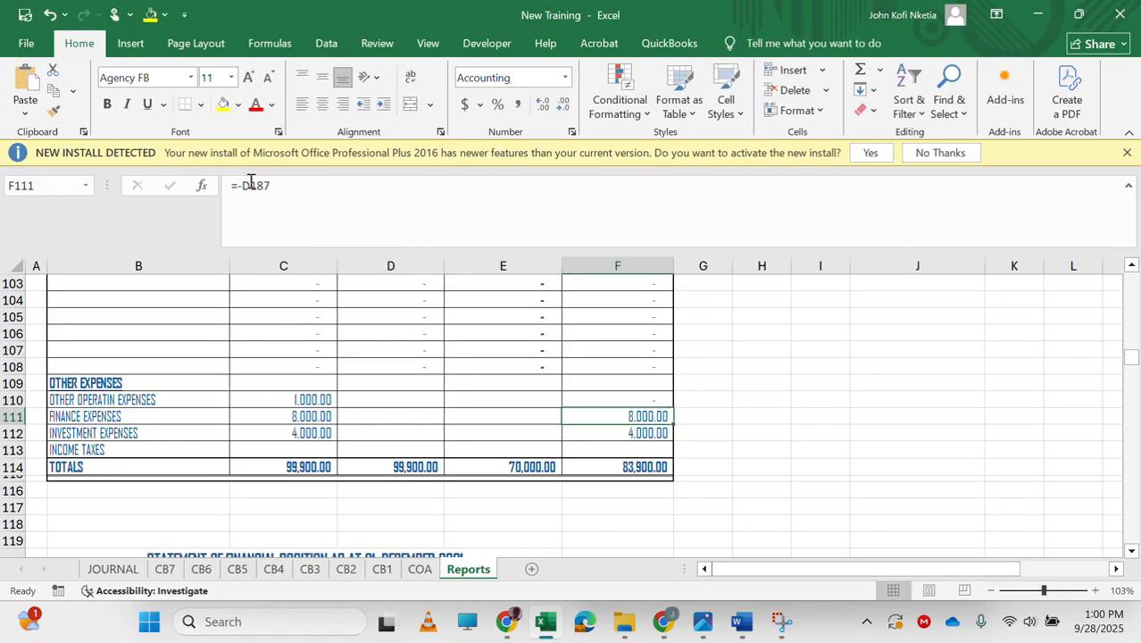
left_click(251, 183)
key("BackSpace")
type("E")
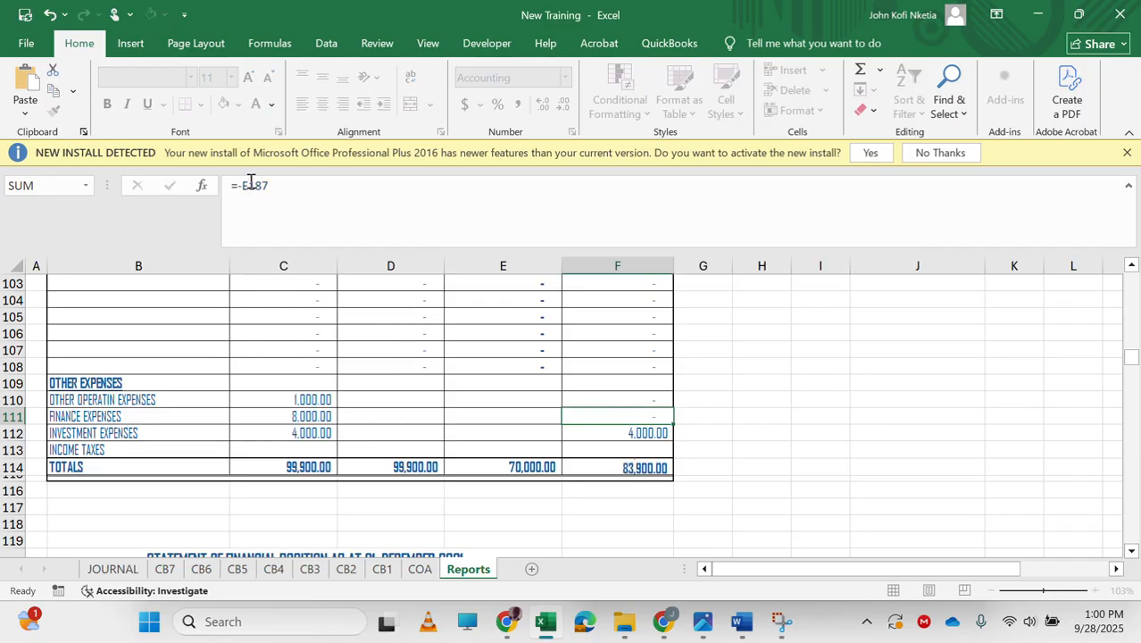
key("Return")
left_click(251, 182)
key("BackSpace")
type("E83")
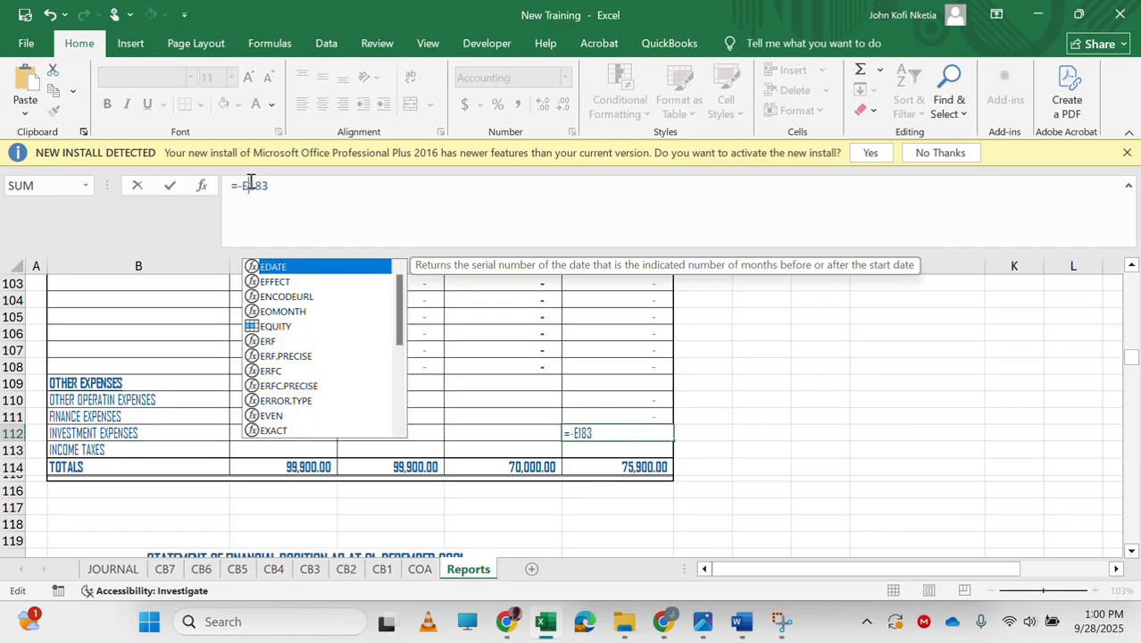
key("Return")
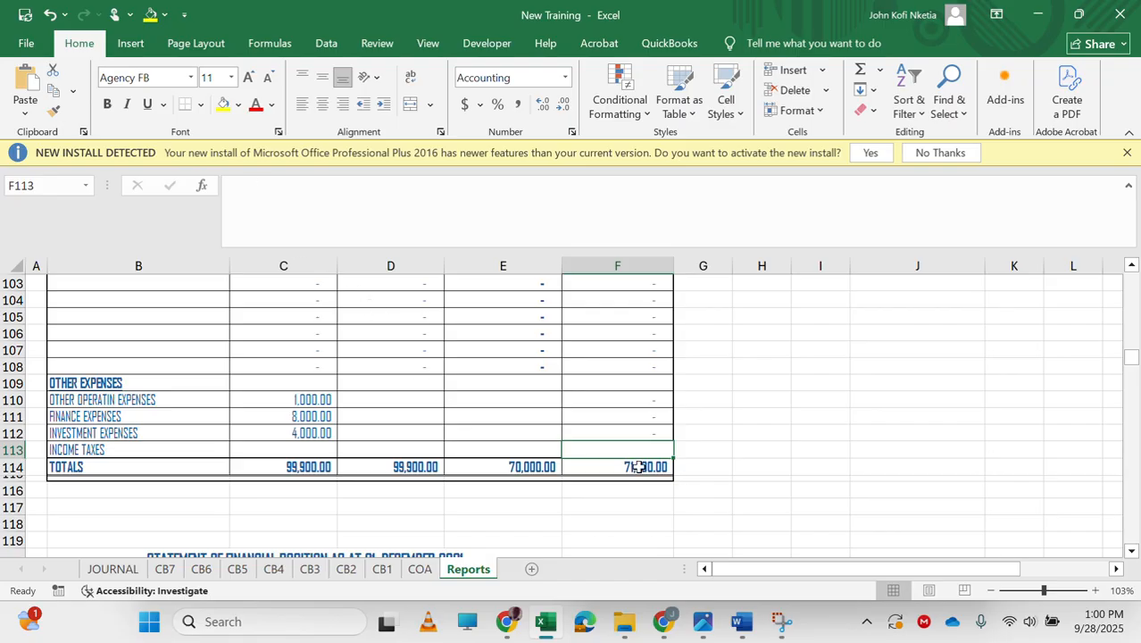
Change F88's other operating income link to the prior-year value =E176.
scroll(627, 431, "up", 9)
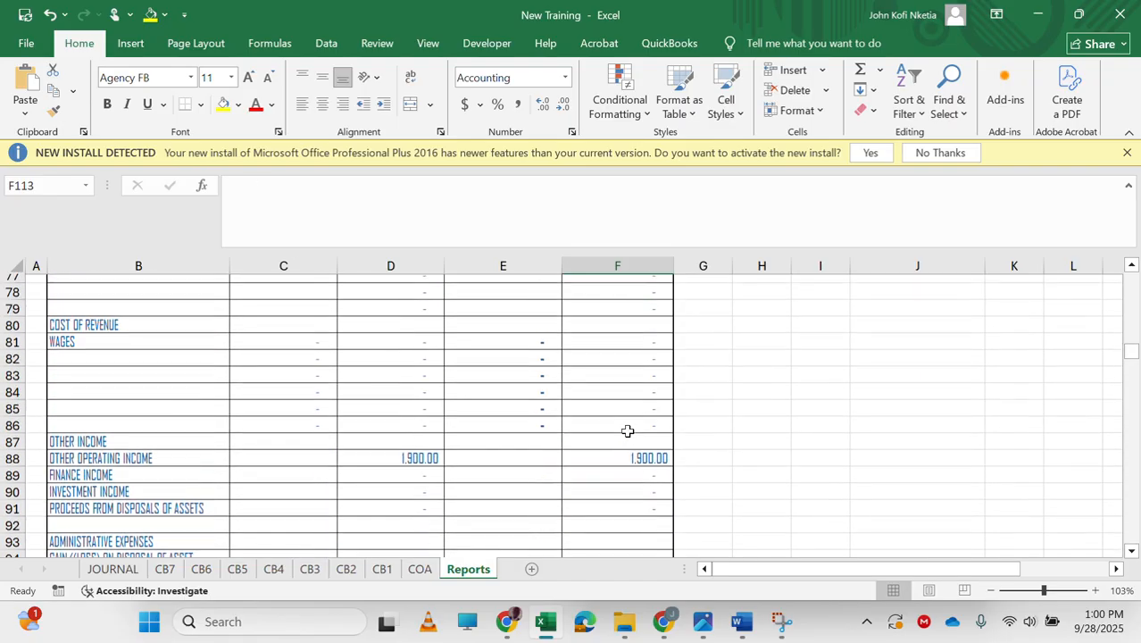
left_click(637, 463)
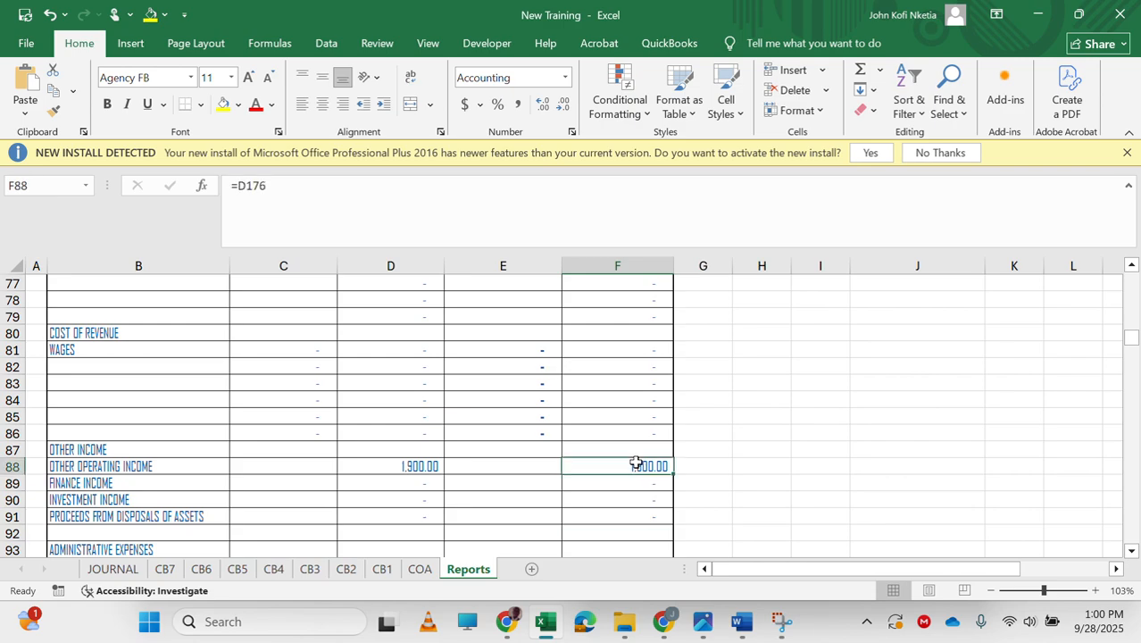
left_click(247, 188)
key("BackSpace")
type("E")
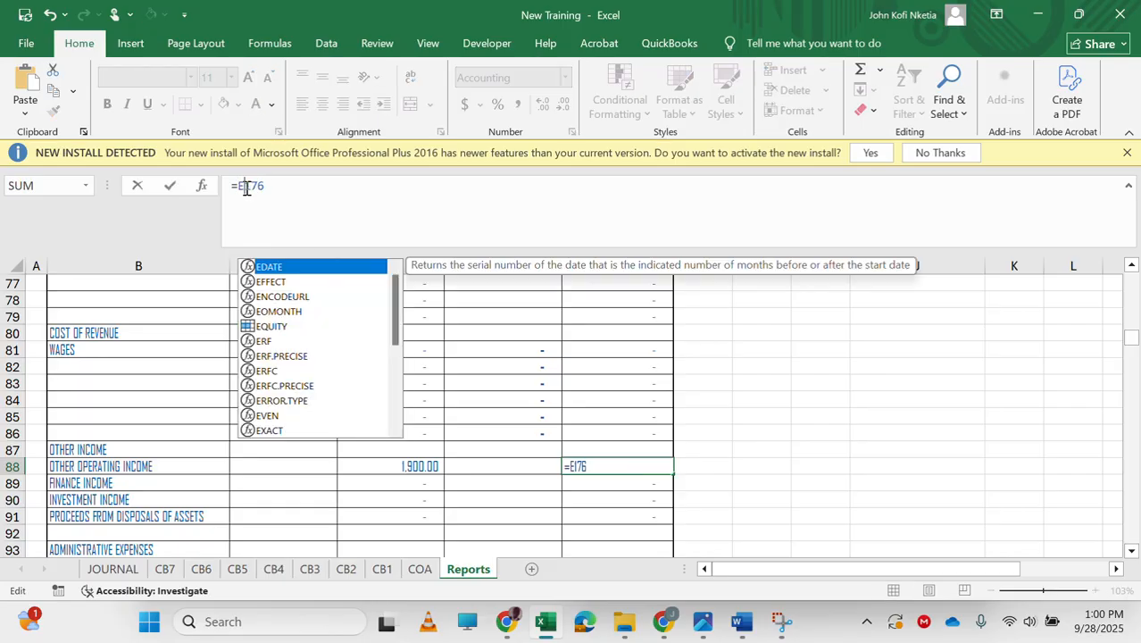
key("Return")
key("Up")
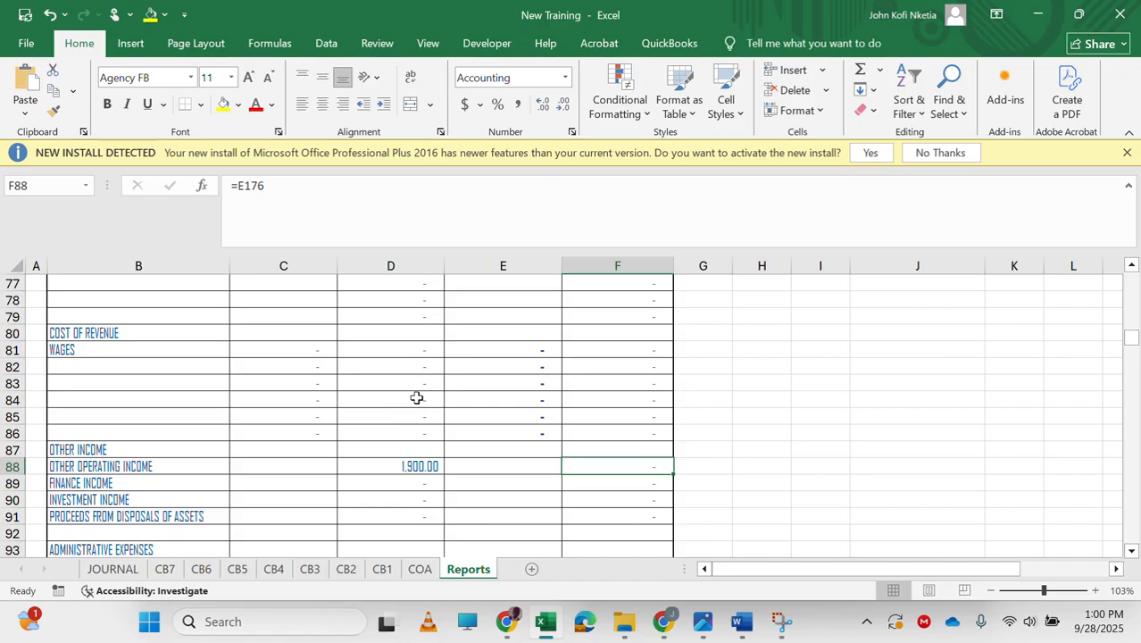
Point F89 and F90 to the prior-year column E, making F90 =E182.
scroll(539, 479, "down", 3)
scroll(539, 479, "up", 1)
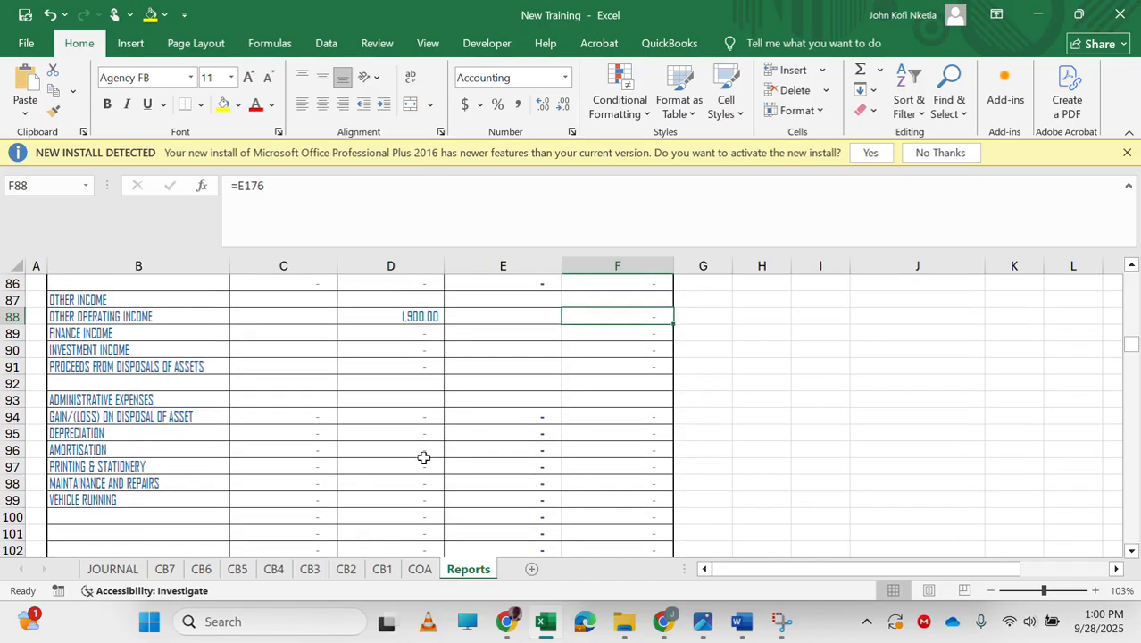
key("Down")
key("Up")
key("Down")
left_click(247, 188)
key("BackSpace")
type("E186")
key("Return")
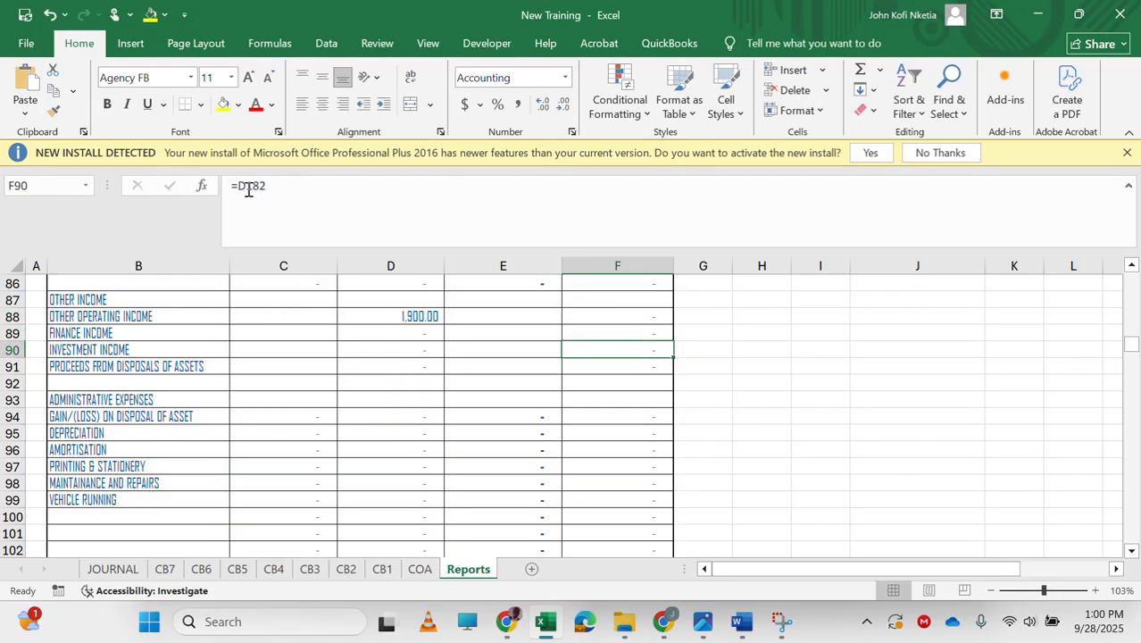
left_click(249, 187)
key("BackSpace")
type("E")
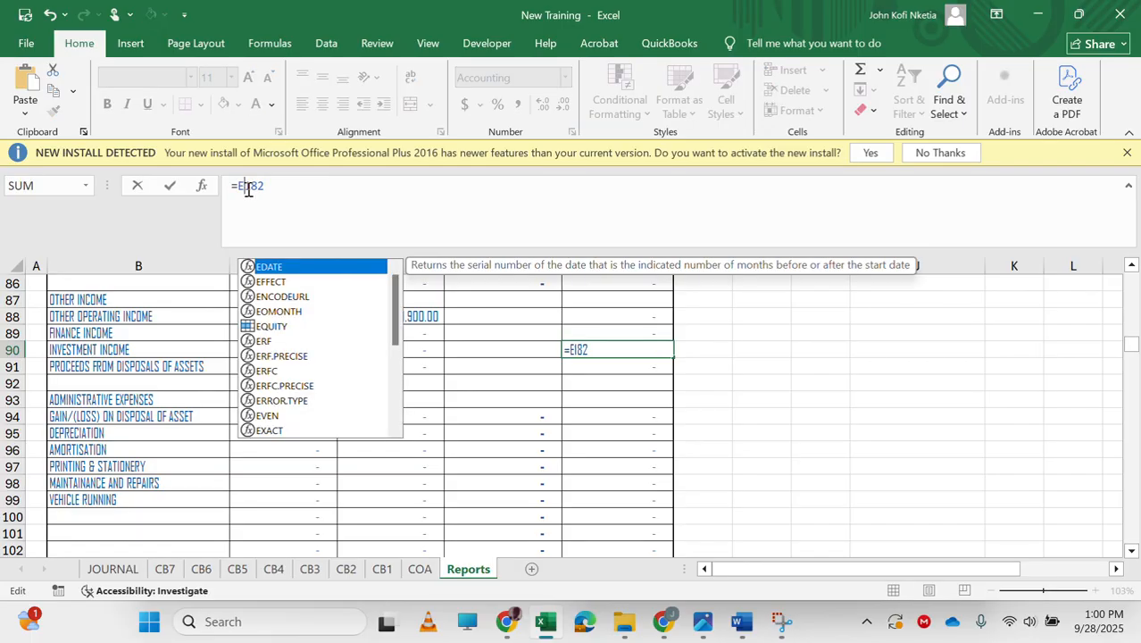
key("Return")
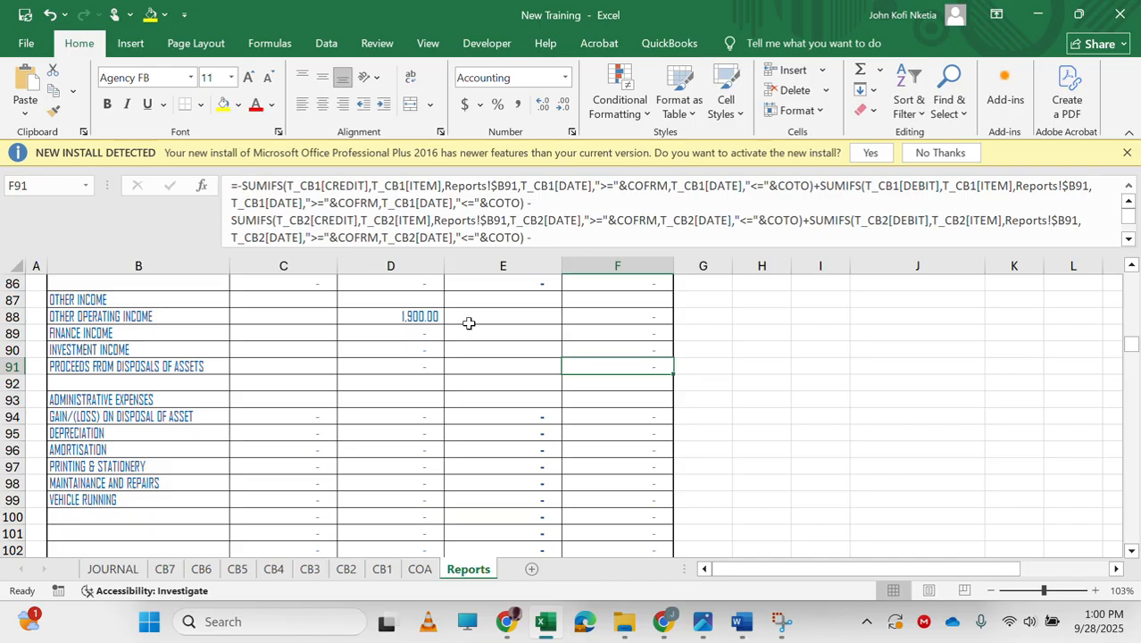
scroll(553, 479, "down", 20)
scroll(552, 478, "up", 20)
scroll(552, 478, "down", 2)
left_click(654, 487)
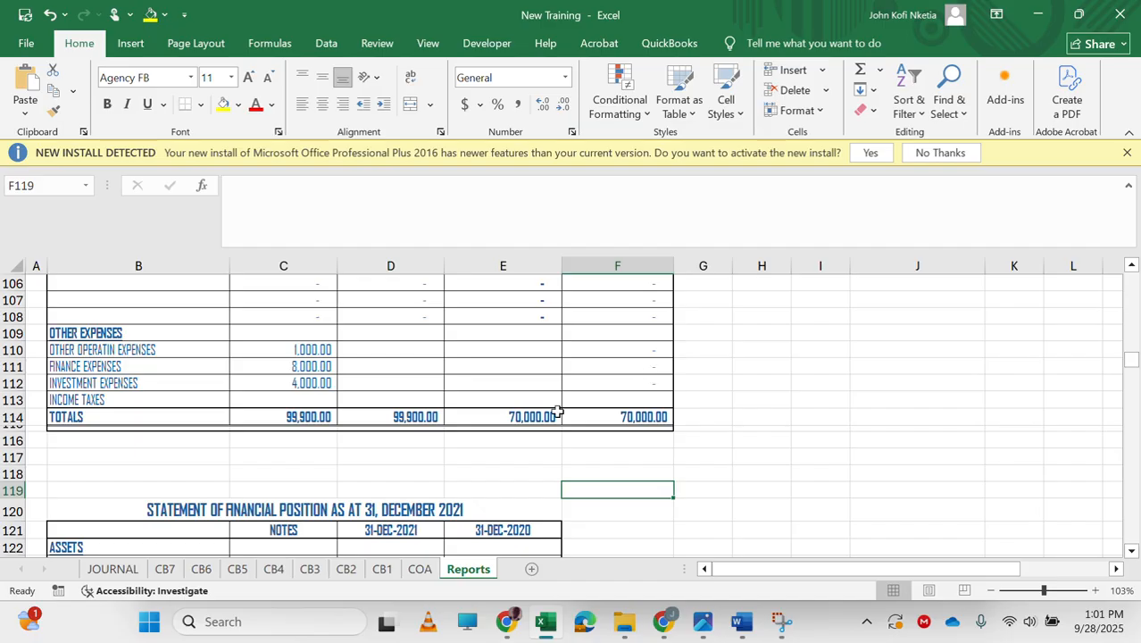